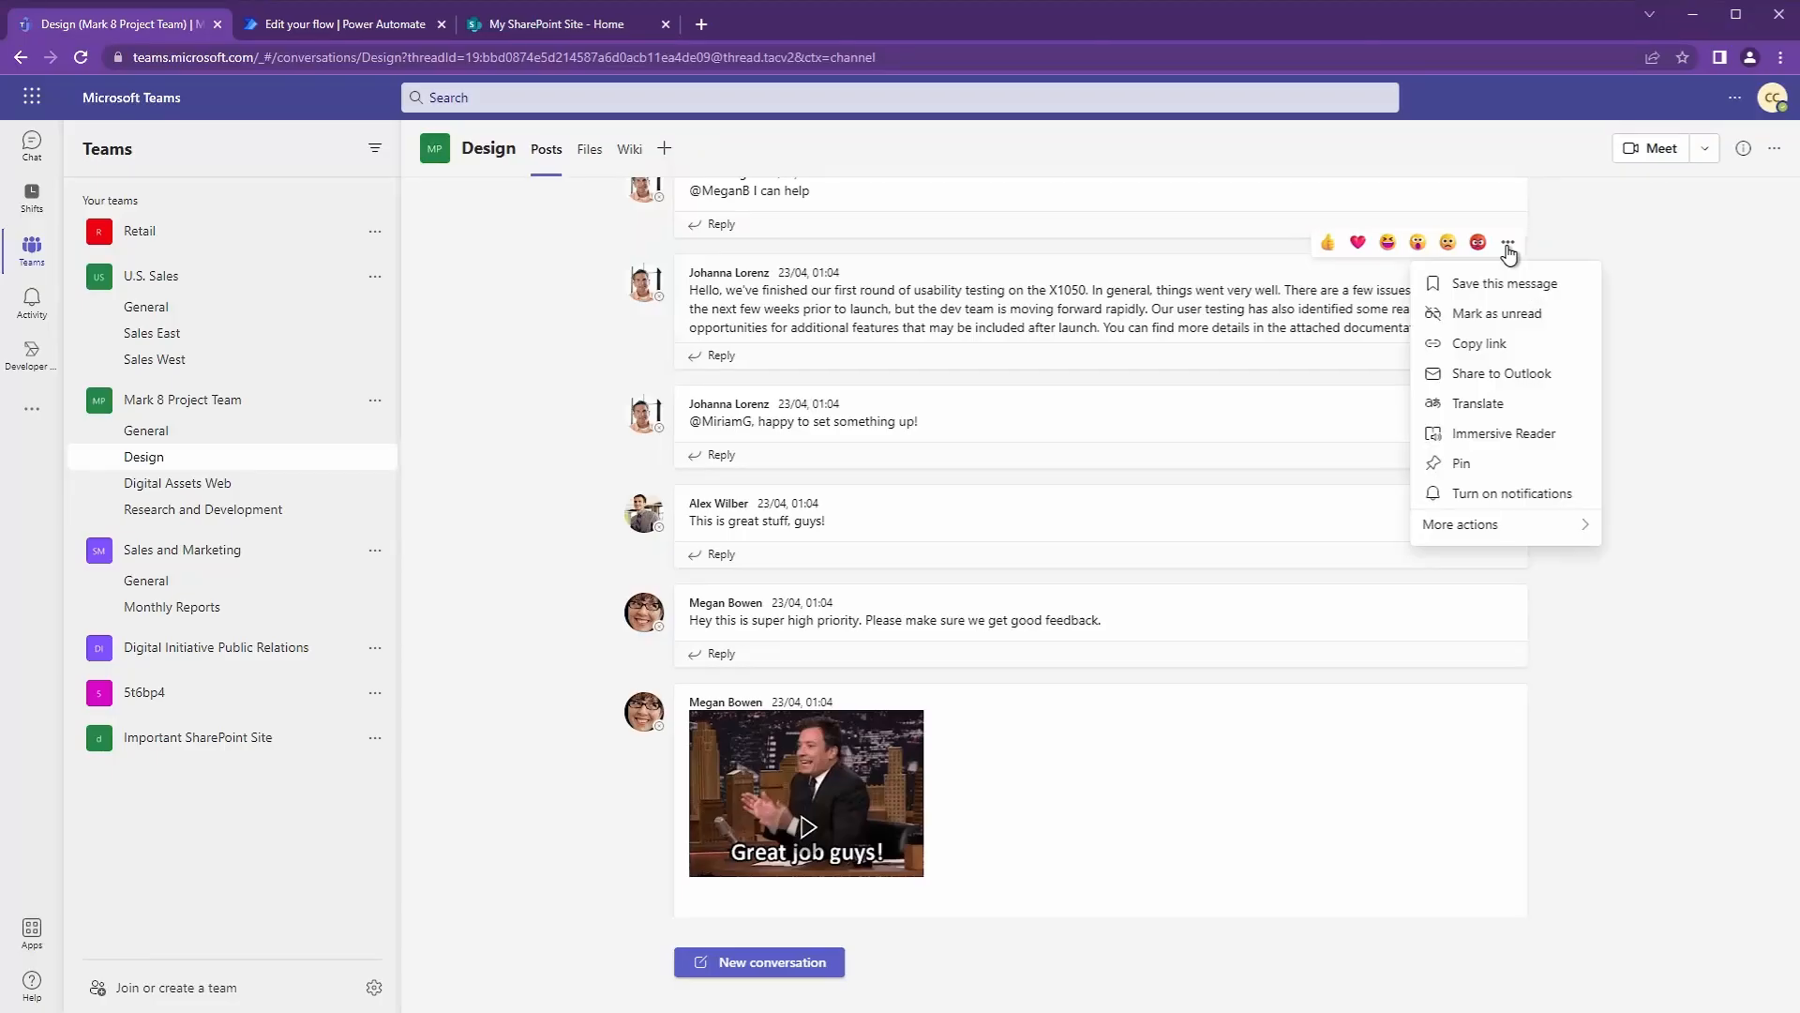
Step: Run the Lesson Learnt action on the usability testing message and enter X1050 in the form's title
mouse_move(1491, 526)
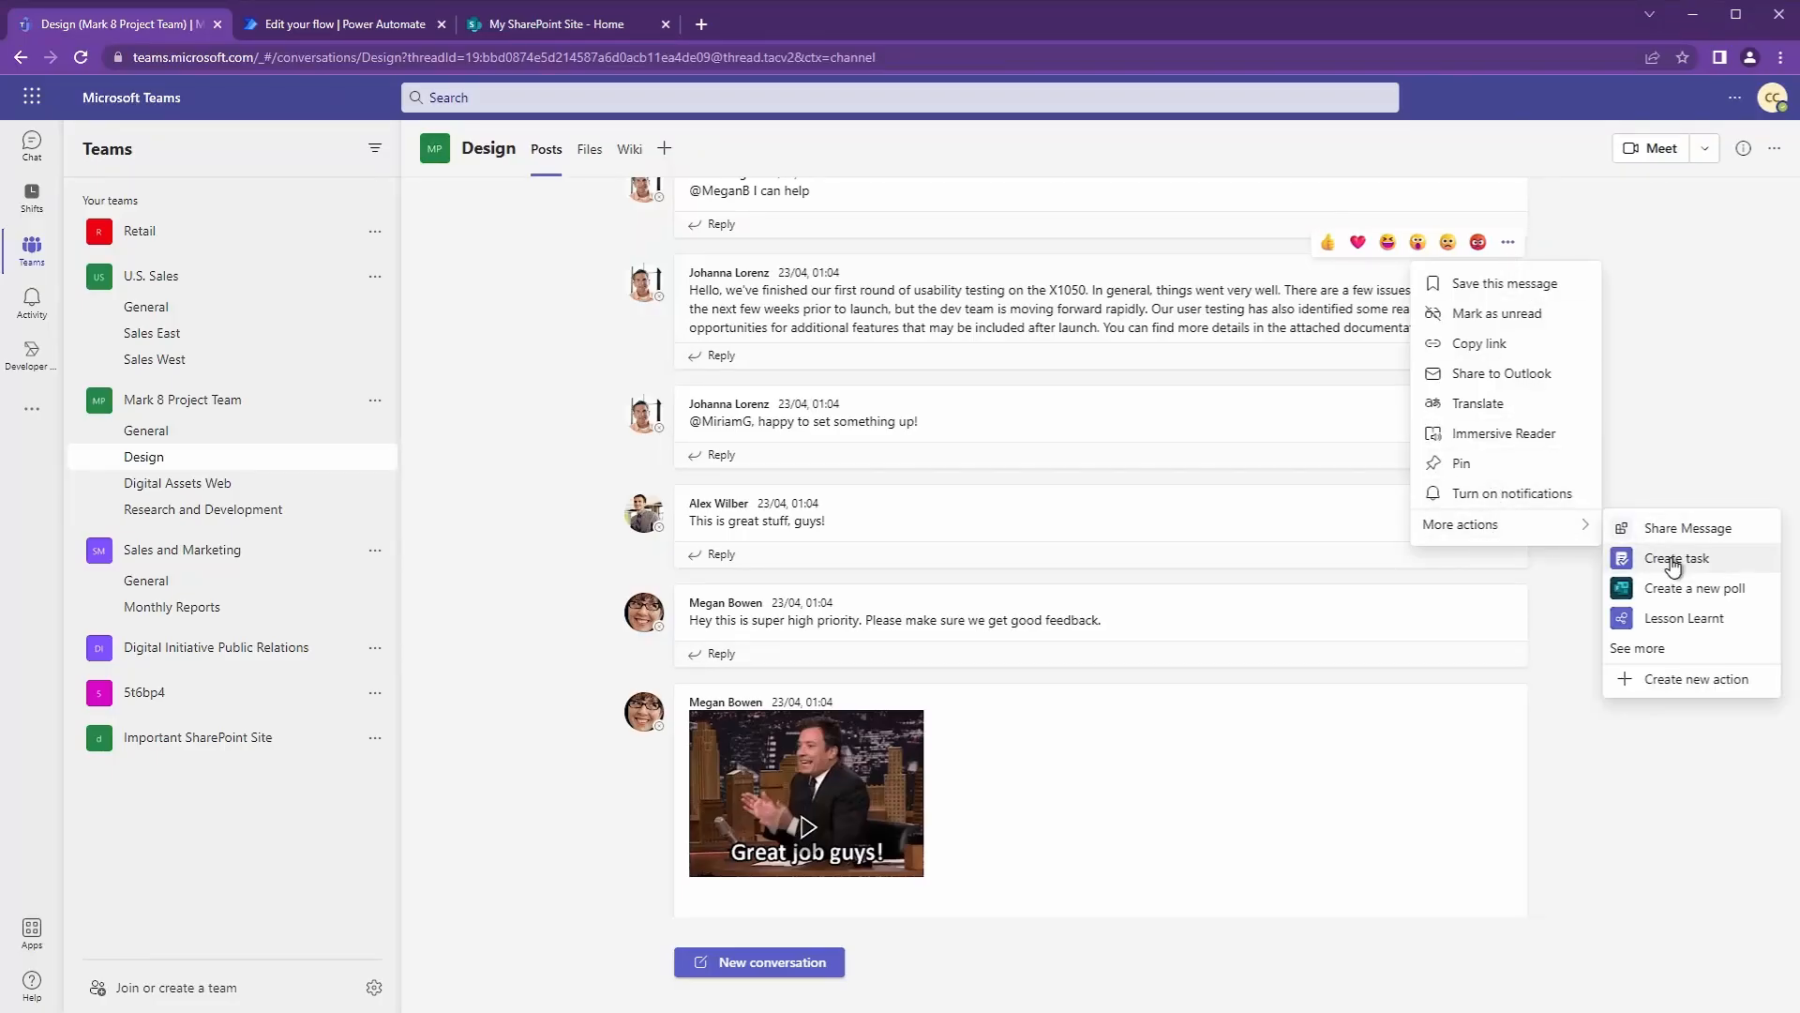
left_click(1666, 621)
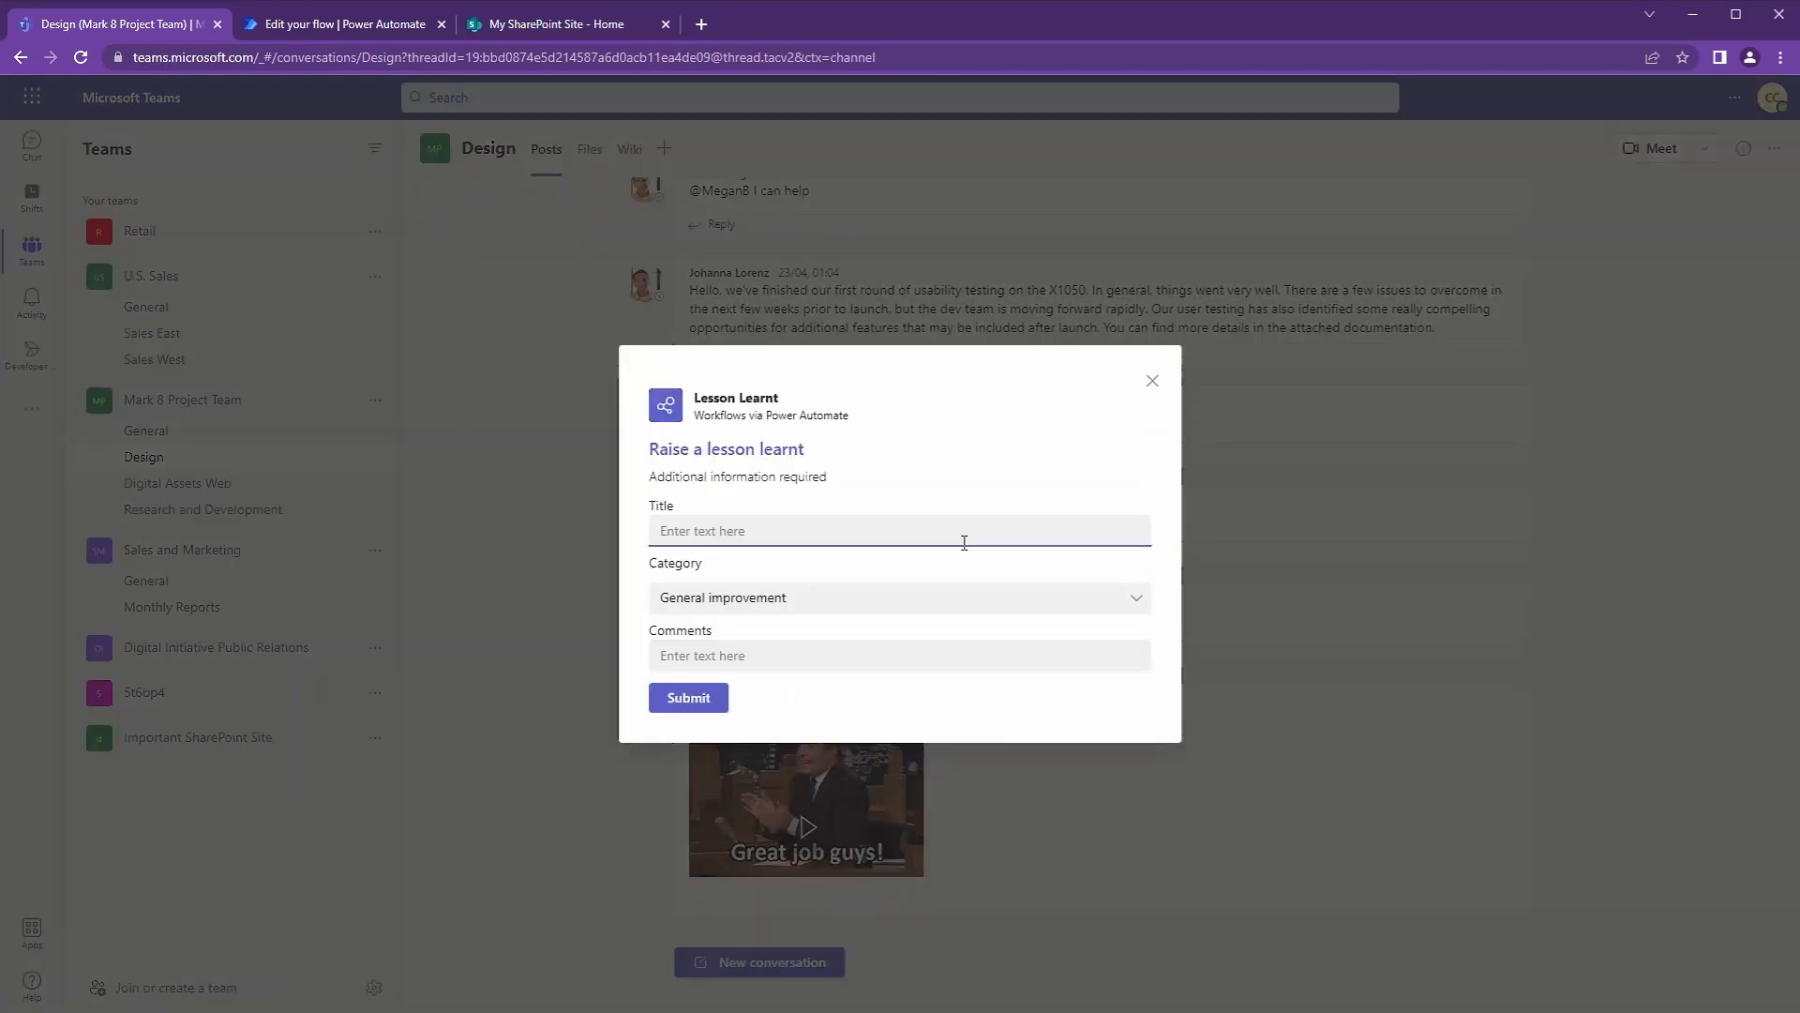
left_click(964, 542)
type("X1050")
left_click(884, 606)
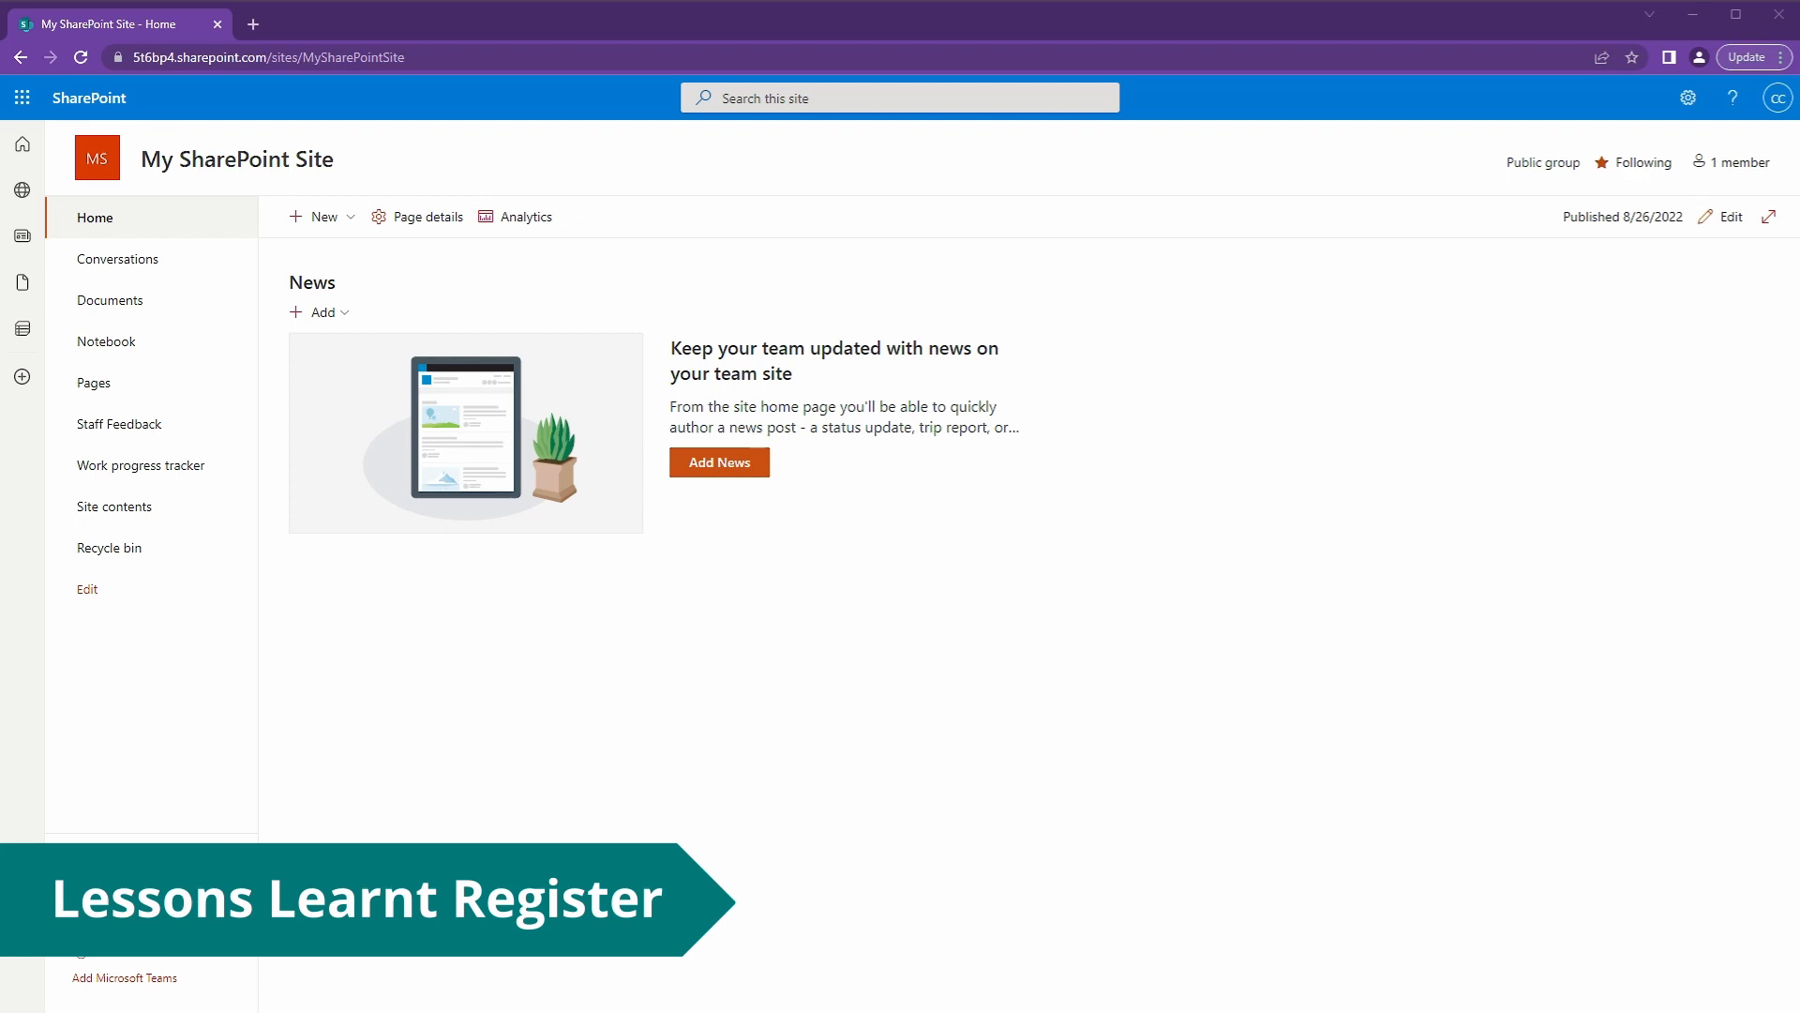
Step: Create a blank SharePoint list named Lessons Learnt Register, without showing it in the site navigation
left_click(328, 217)
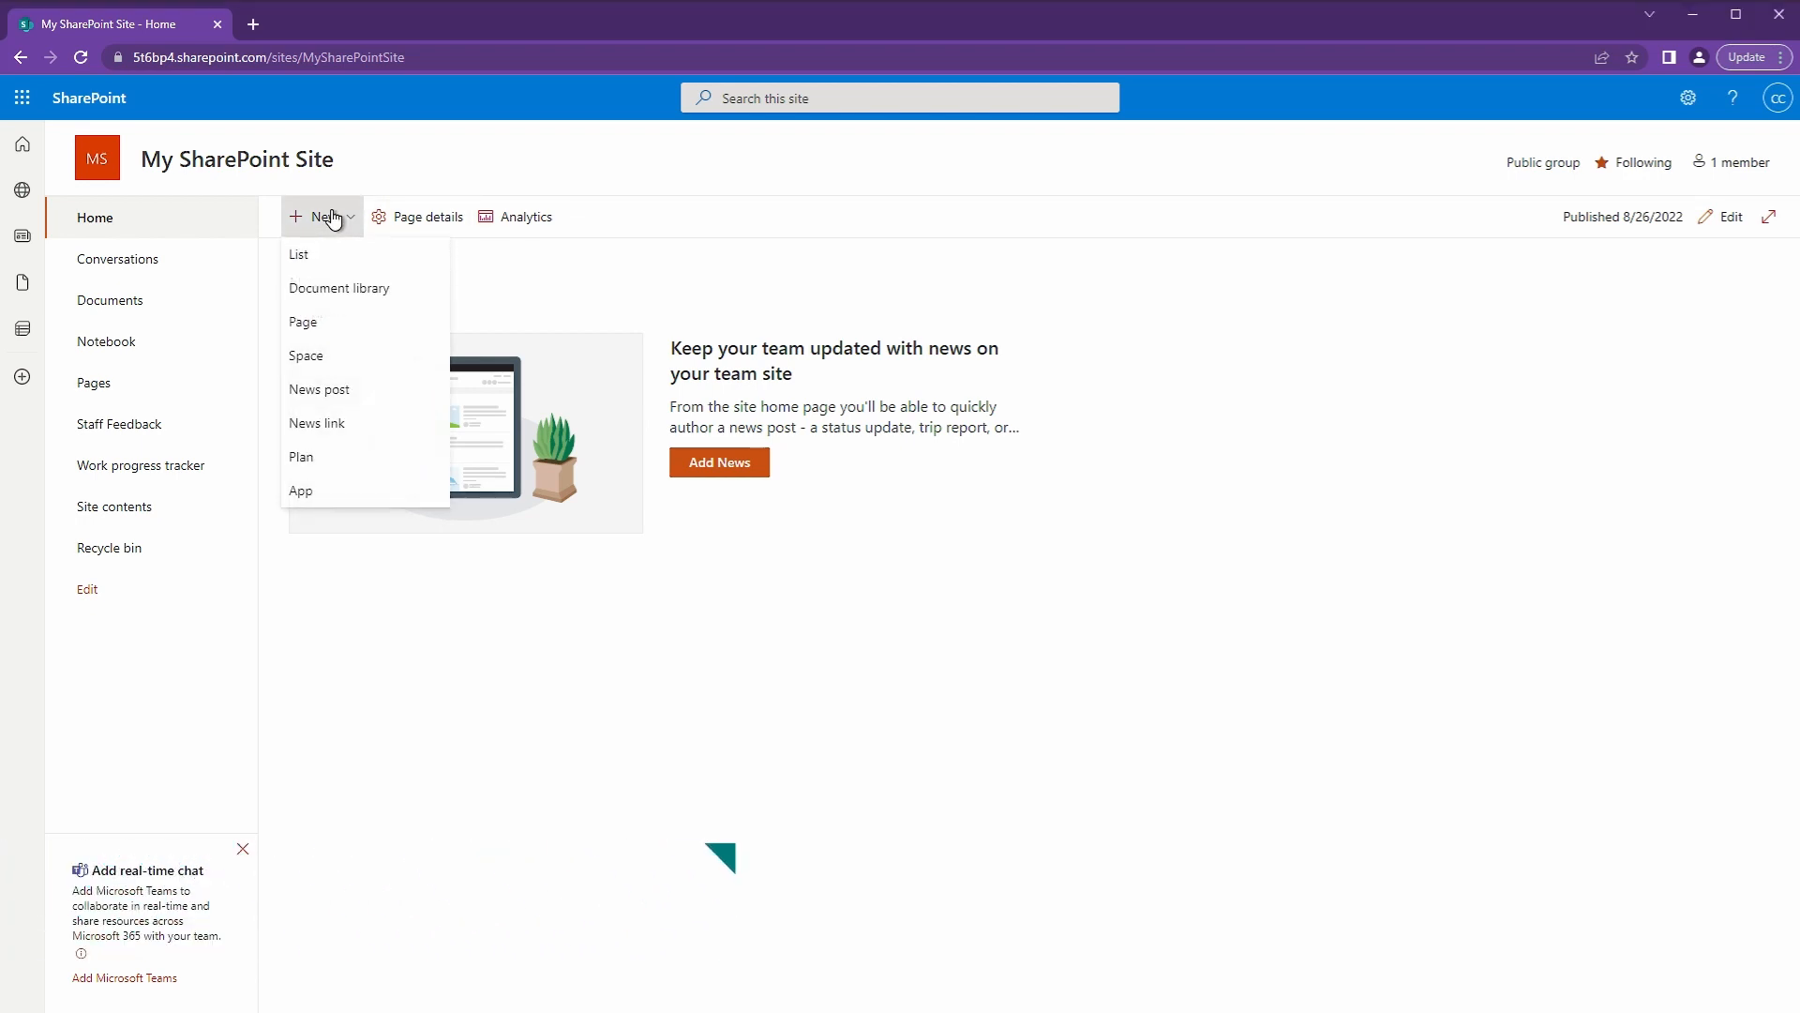
left_click(334, 255)
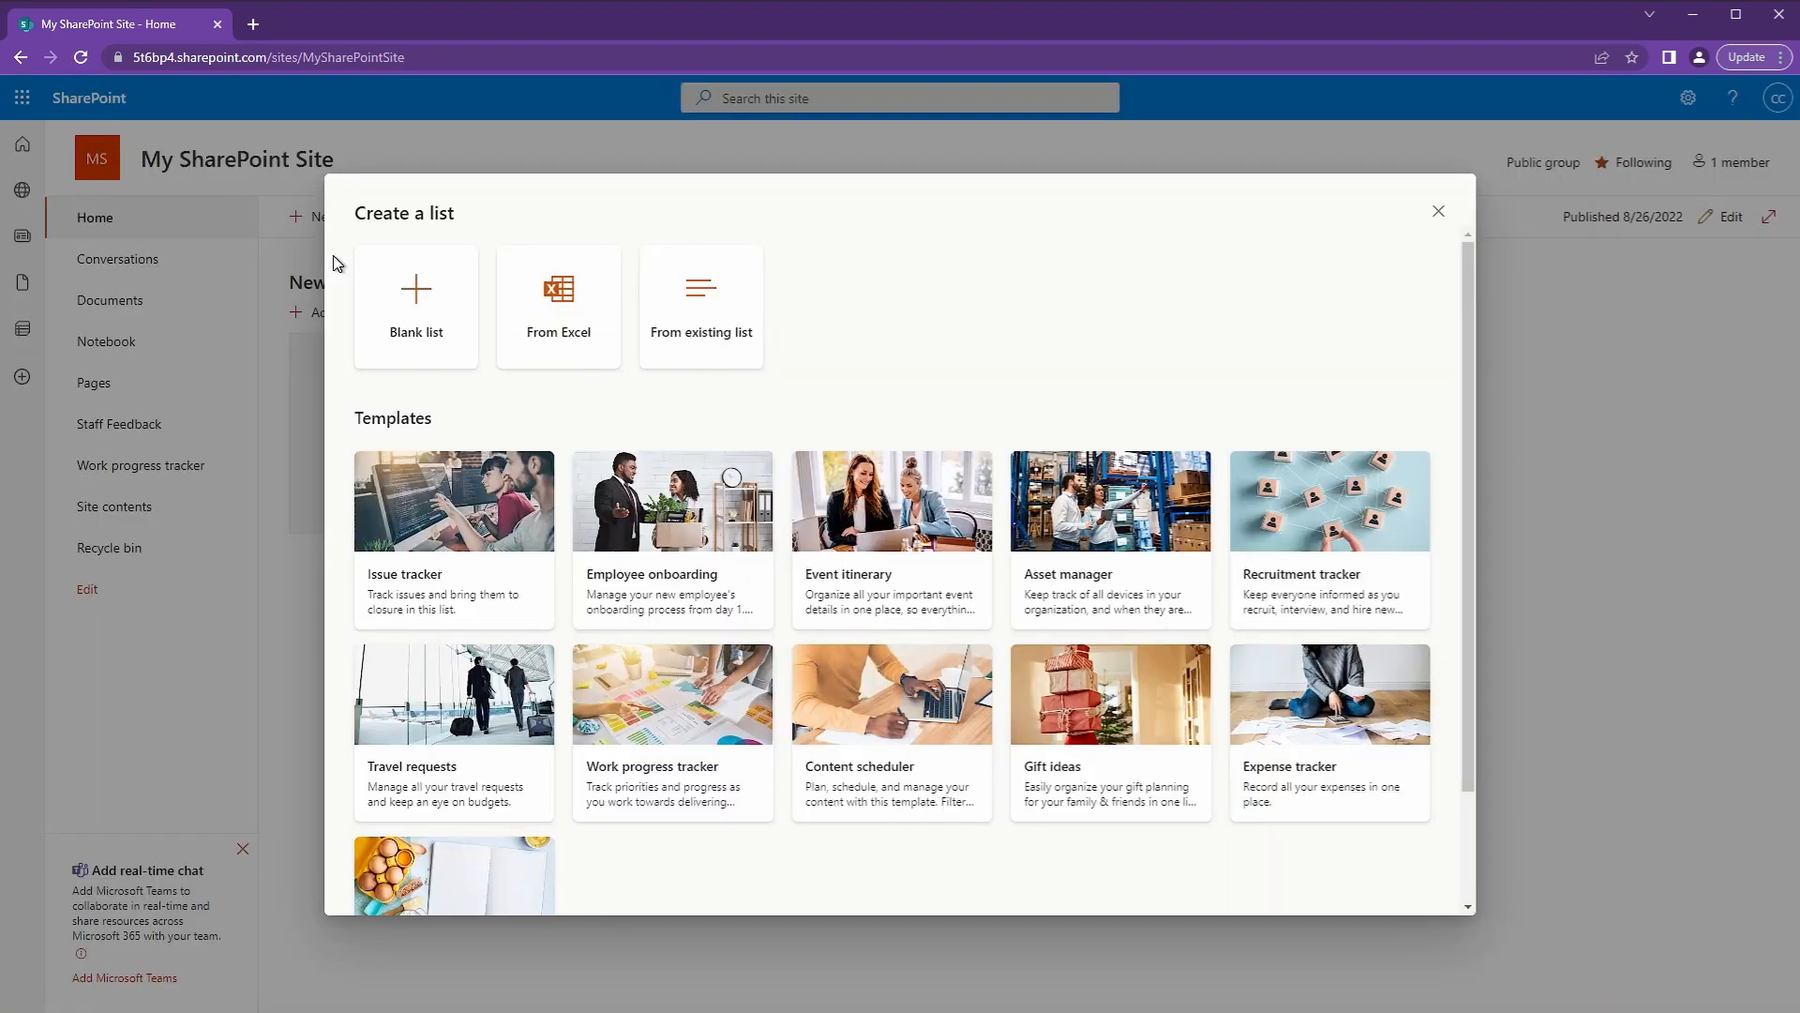
left_click(458, 293)
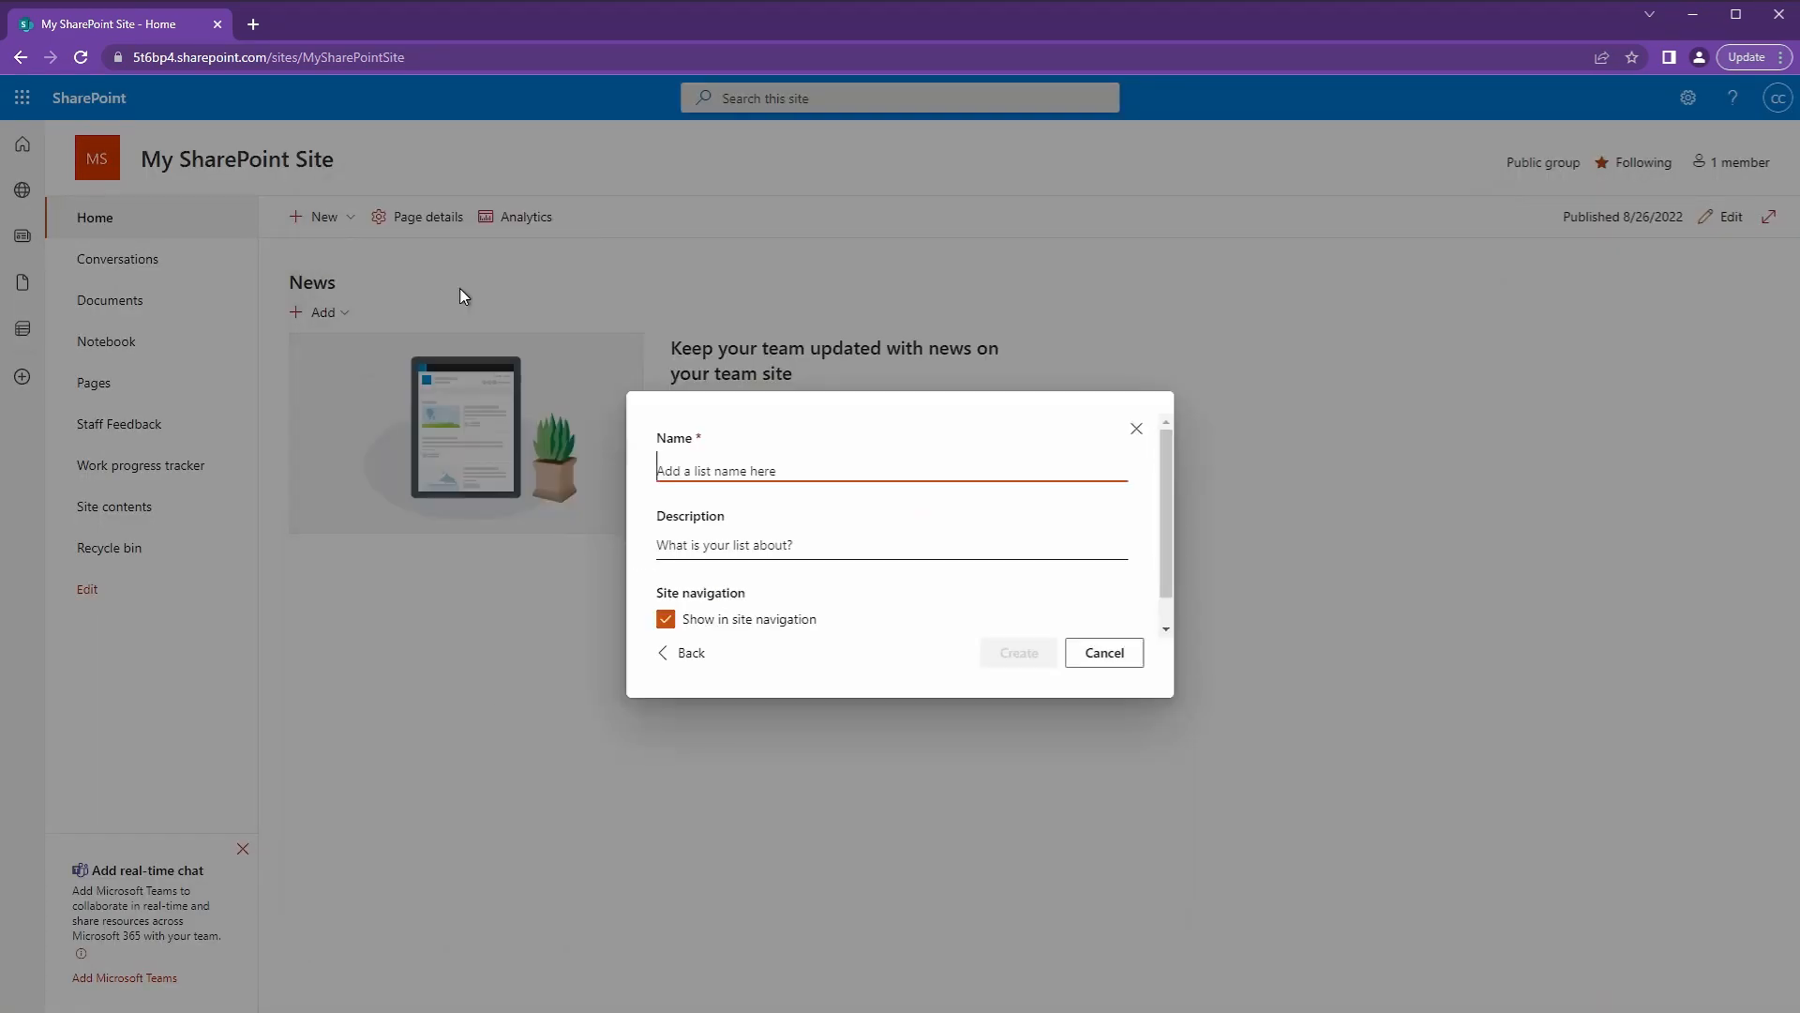
type("Lessons Learnt Register")
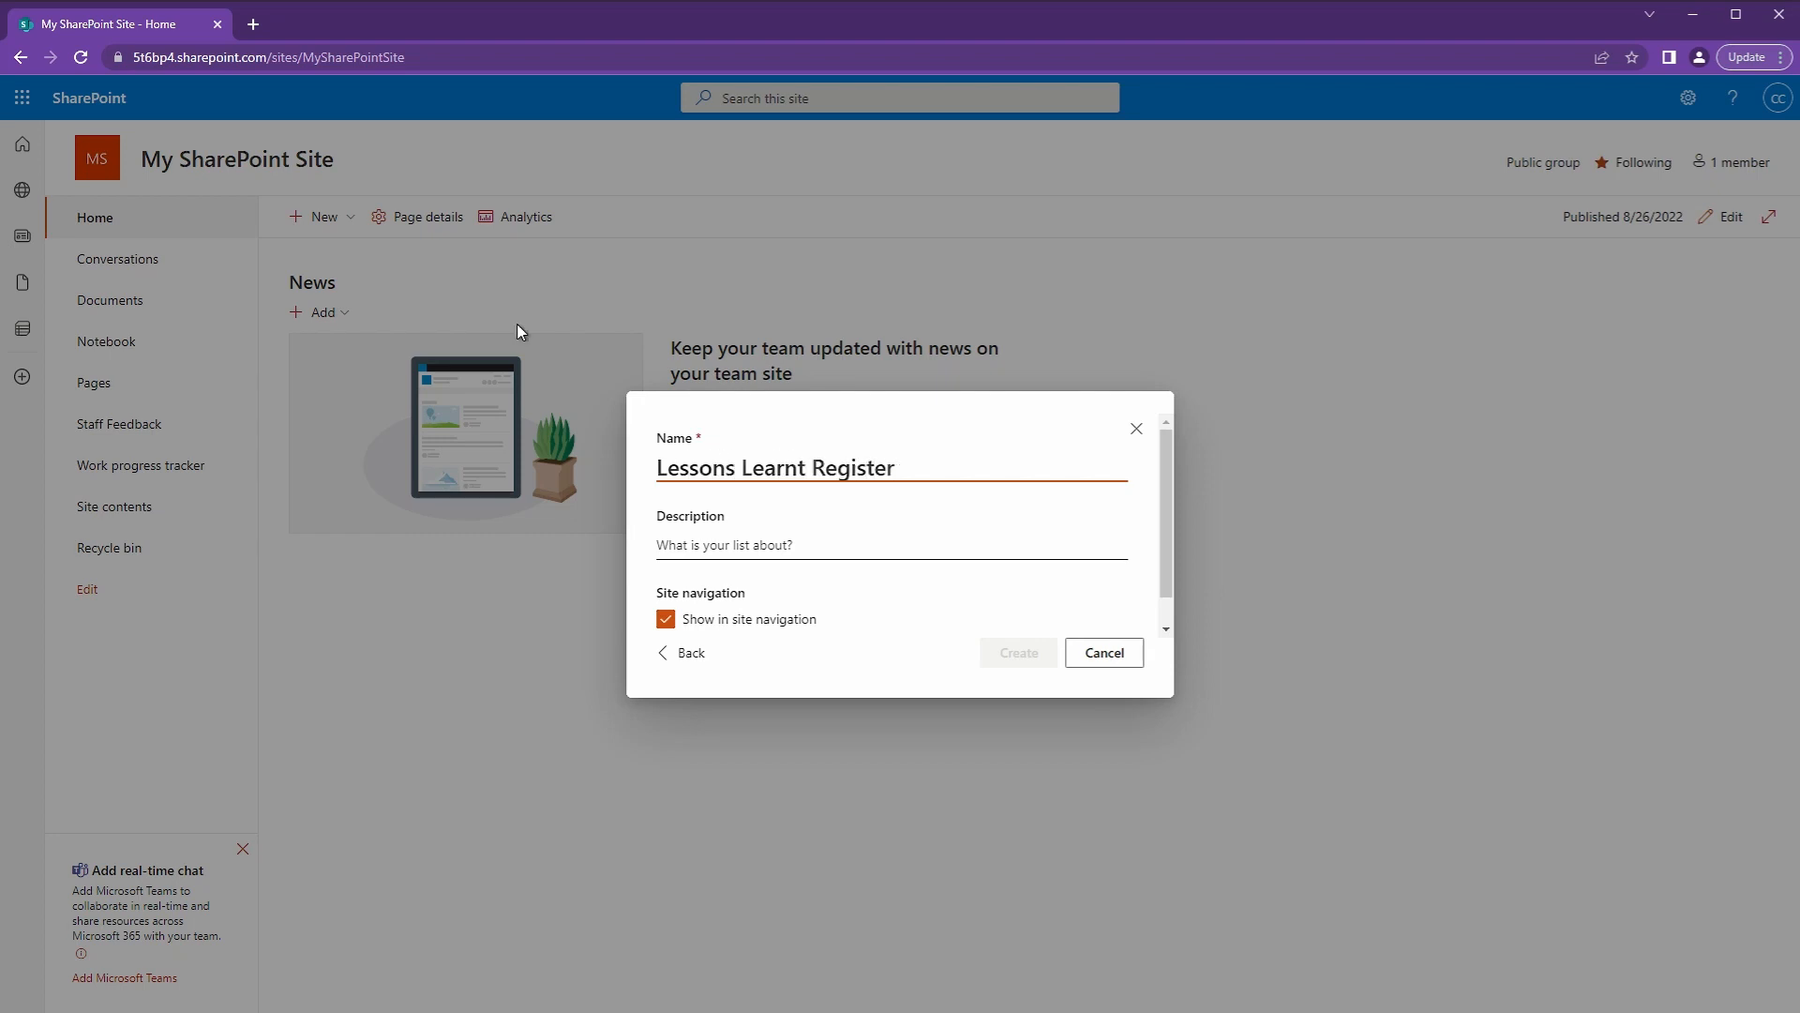
left_click(803, 621)
left_click(1016, 651)
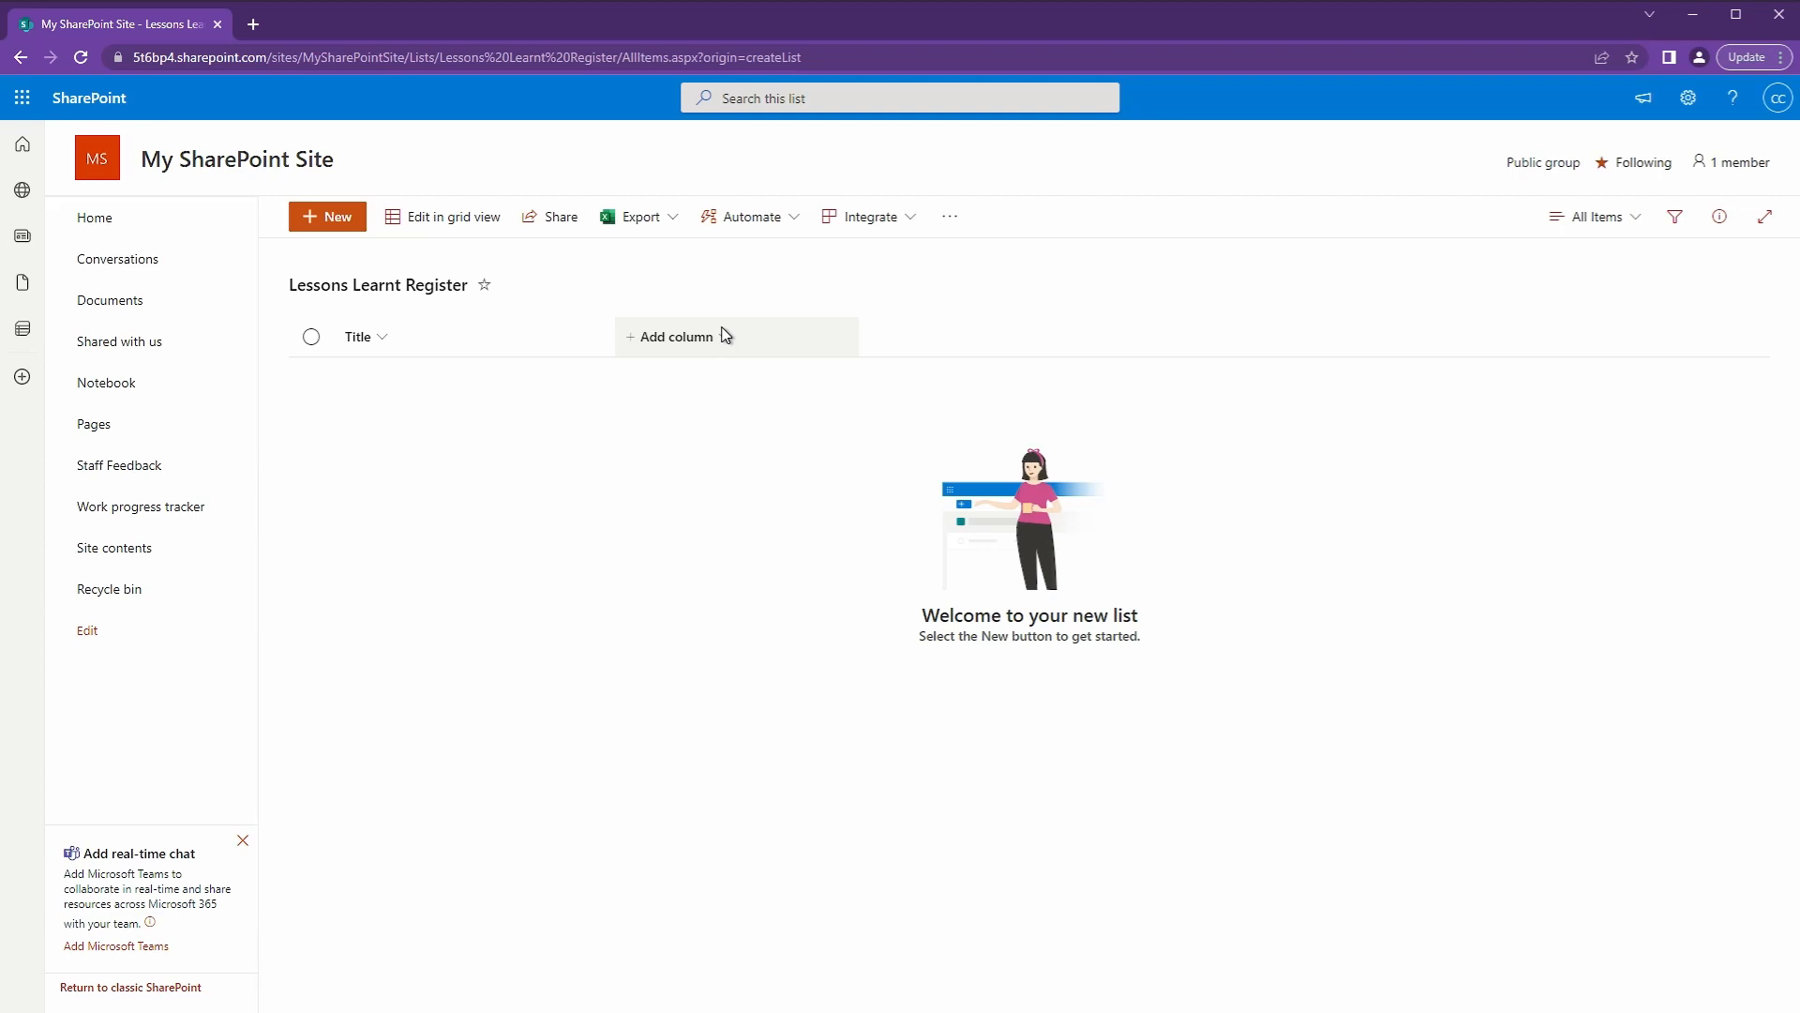
Step: Add a Person column named Originator to the Lessons Learnt Register list
left_click(725, 335)
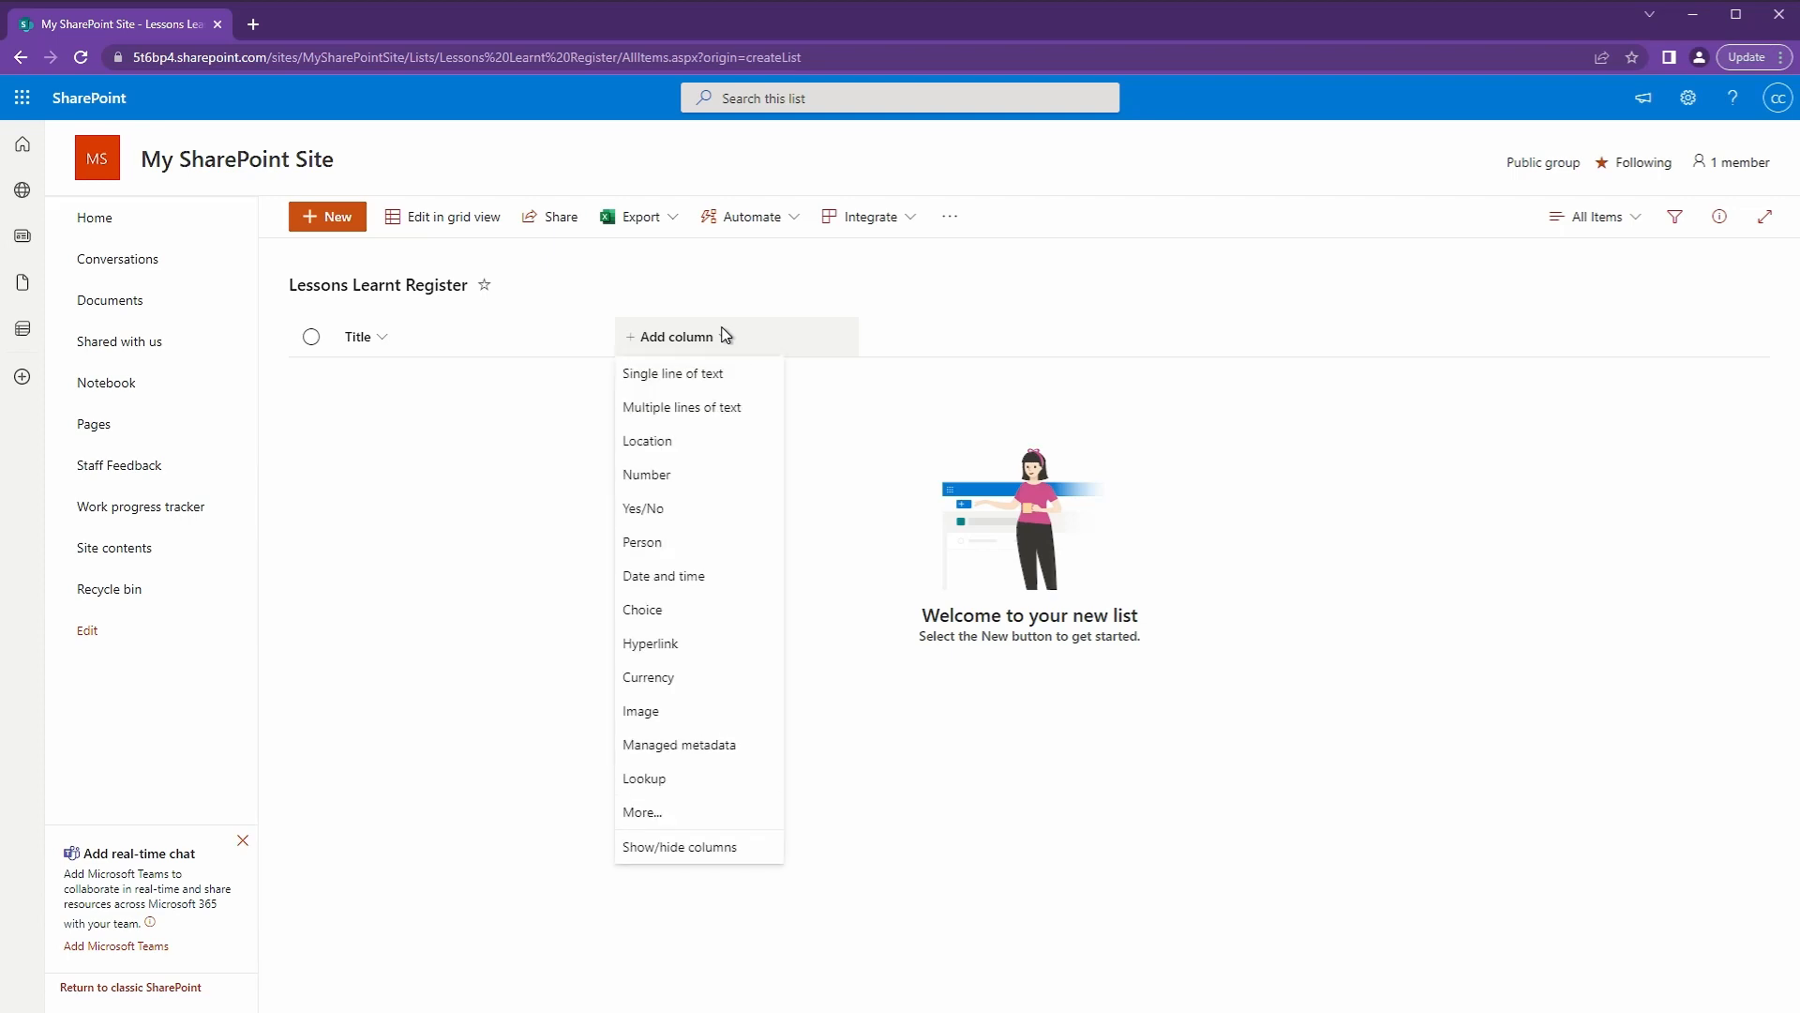
left_click(689, 538)
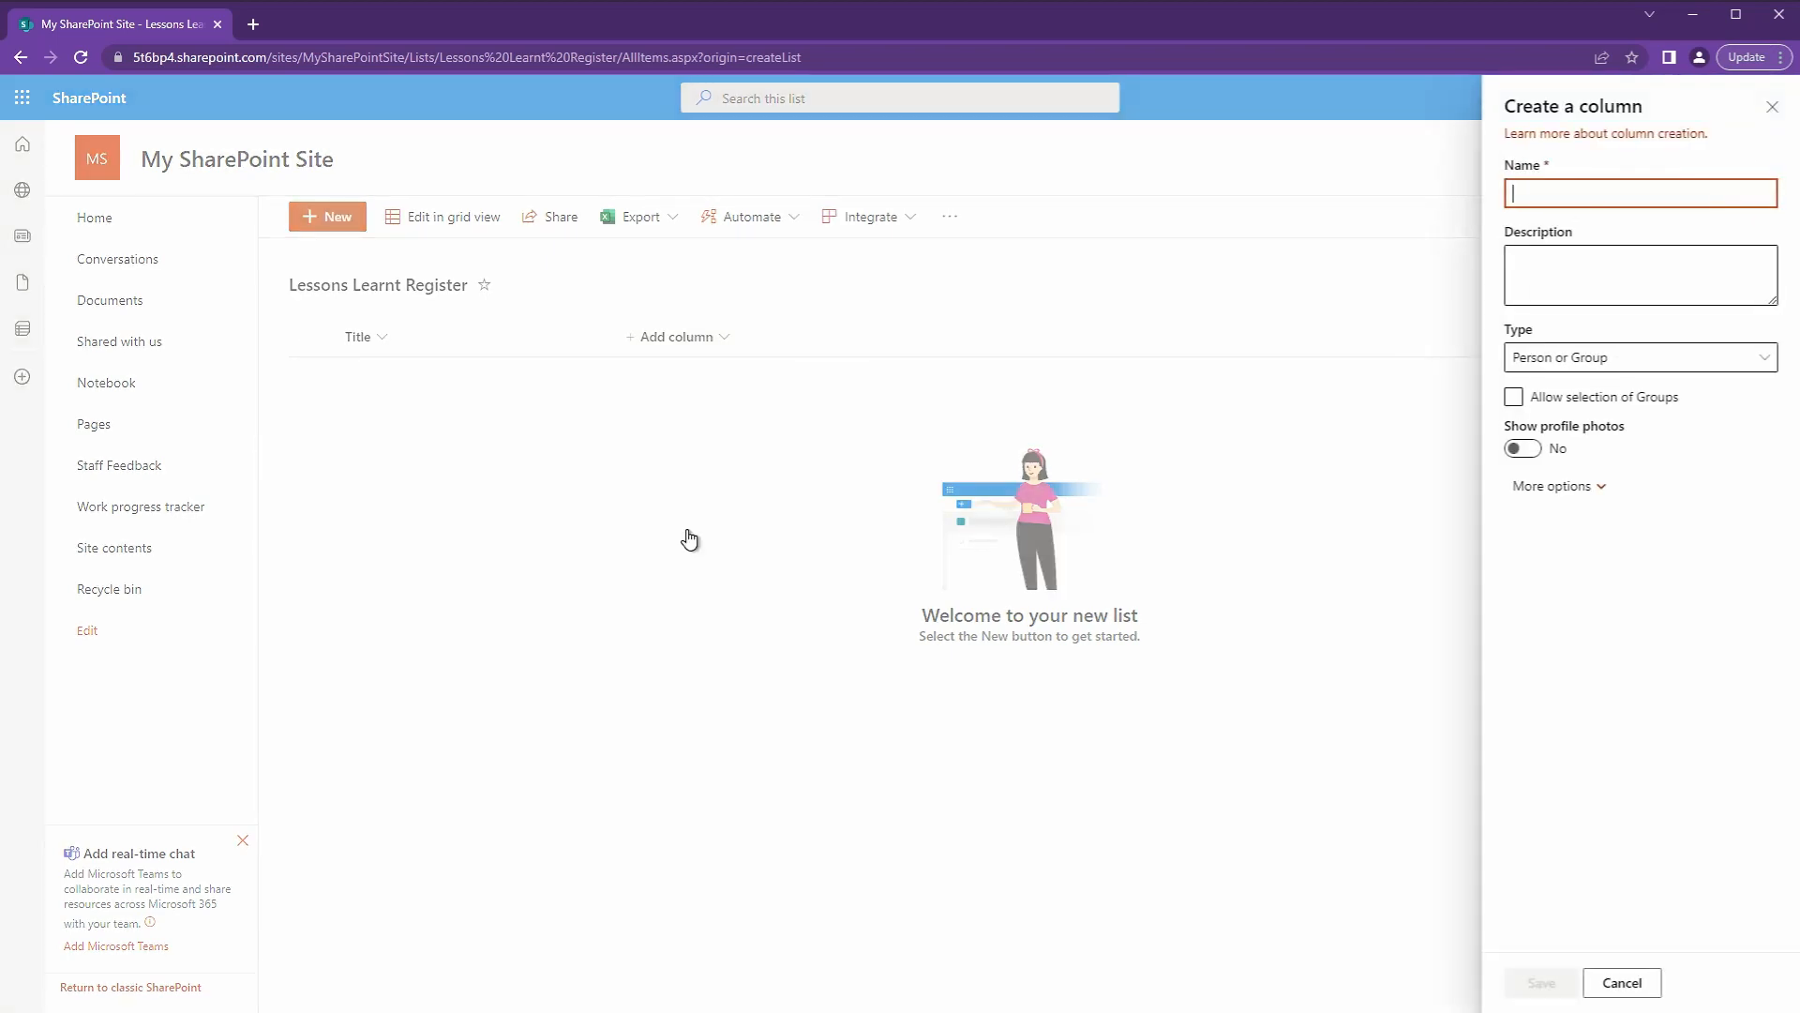
type("Originator")
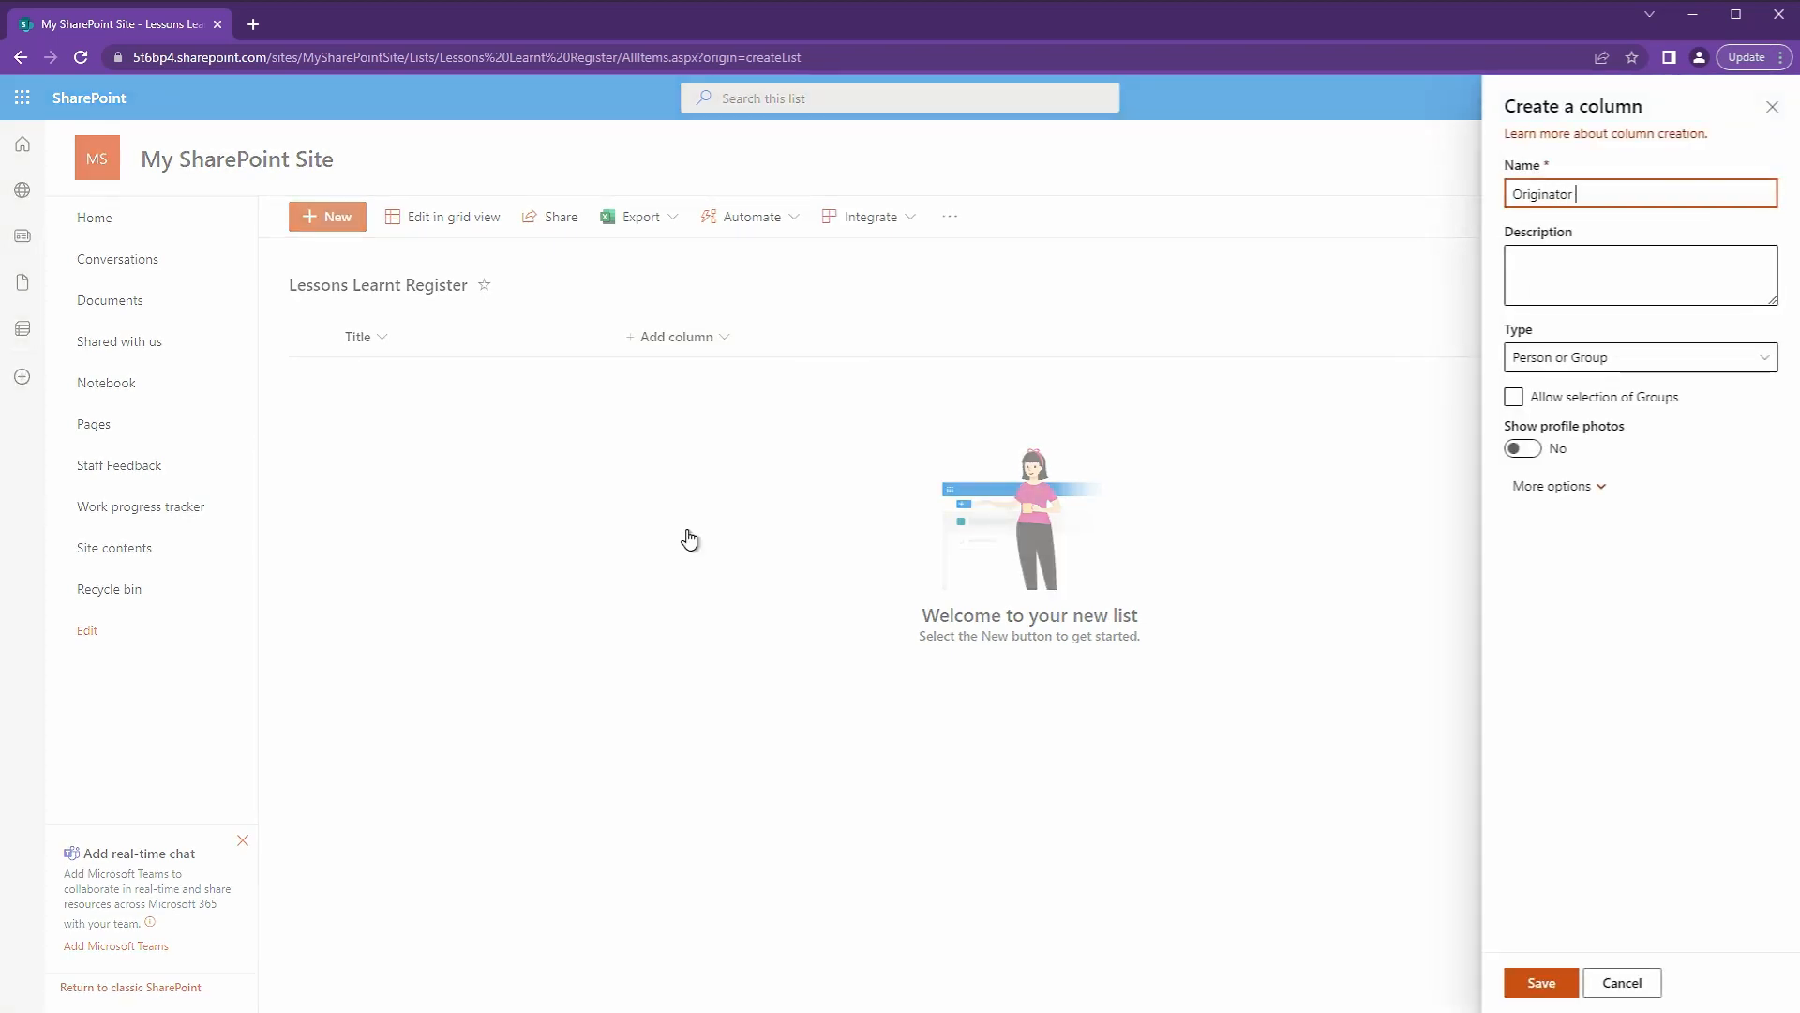
left_click(1539, 981)
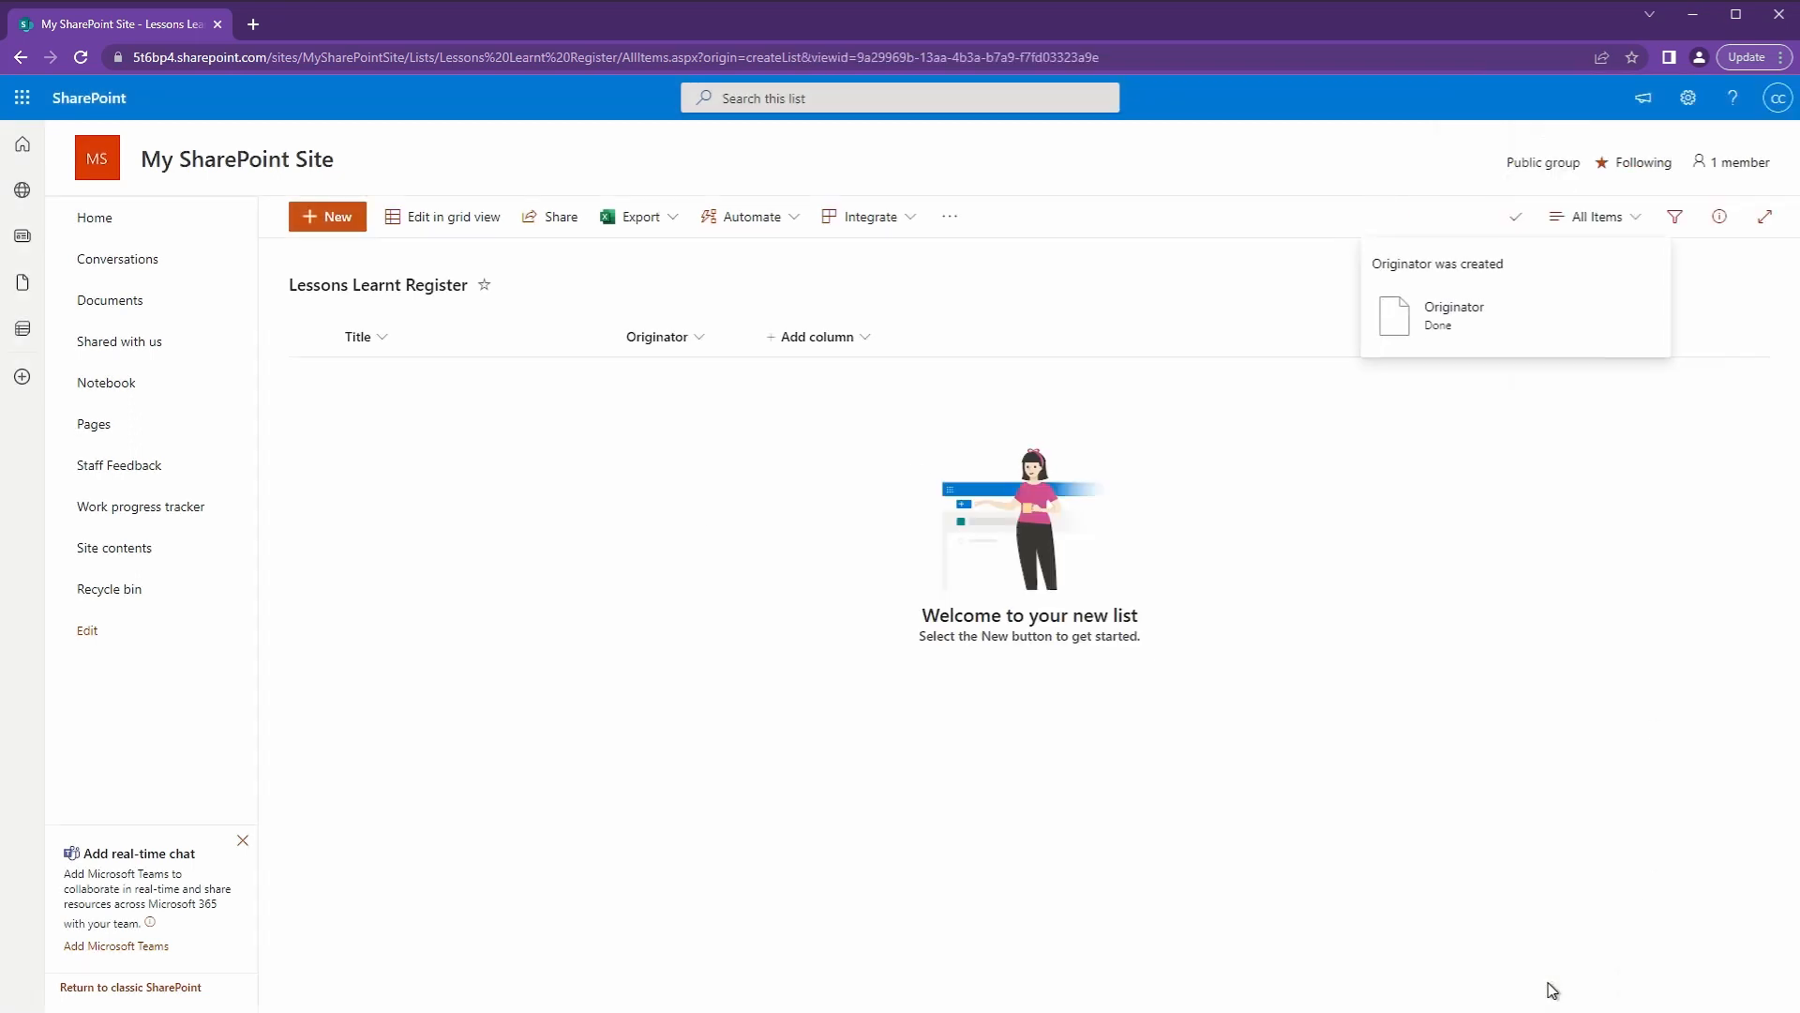
Step: Add a second Person column named Sender to the list
left_click(848, 349)
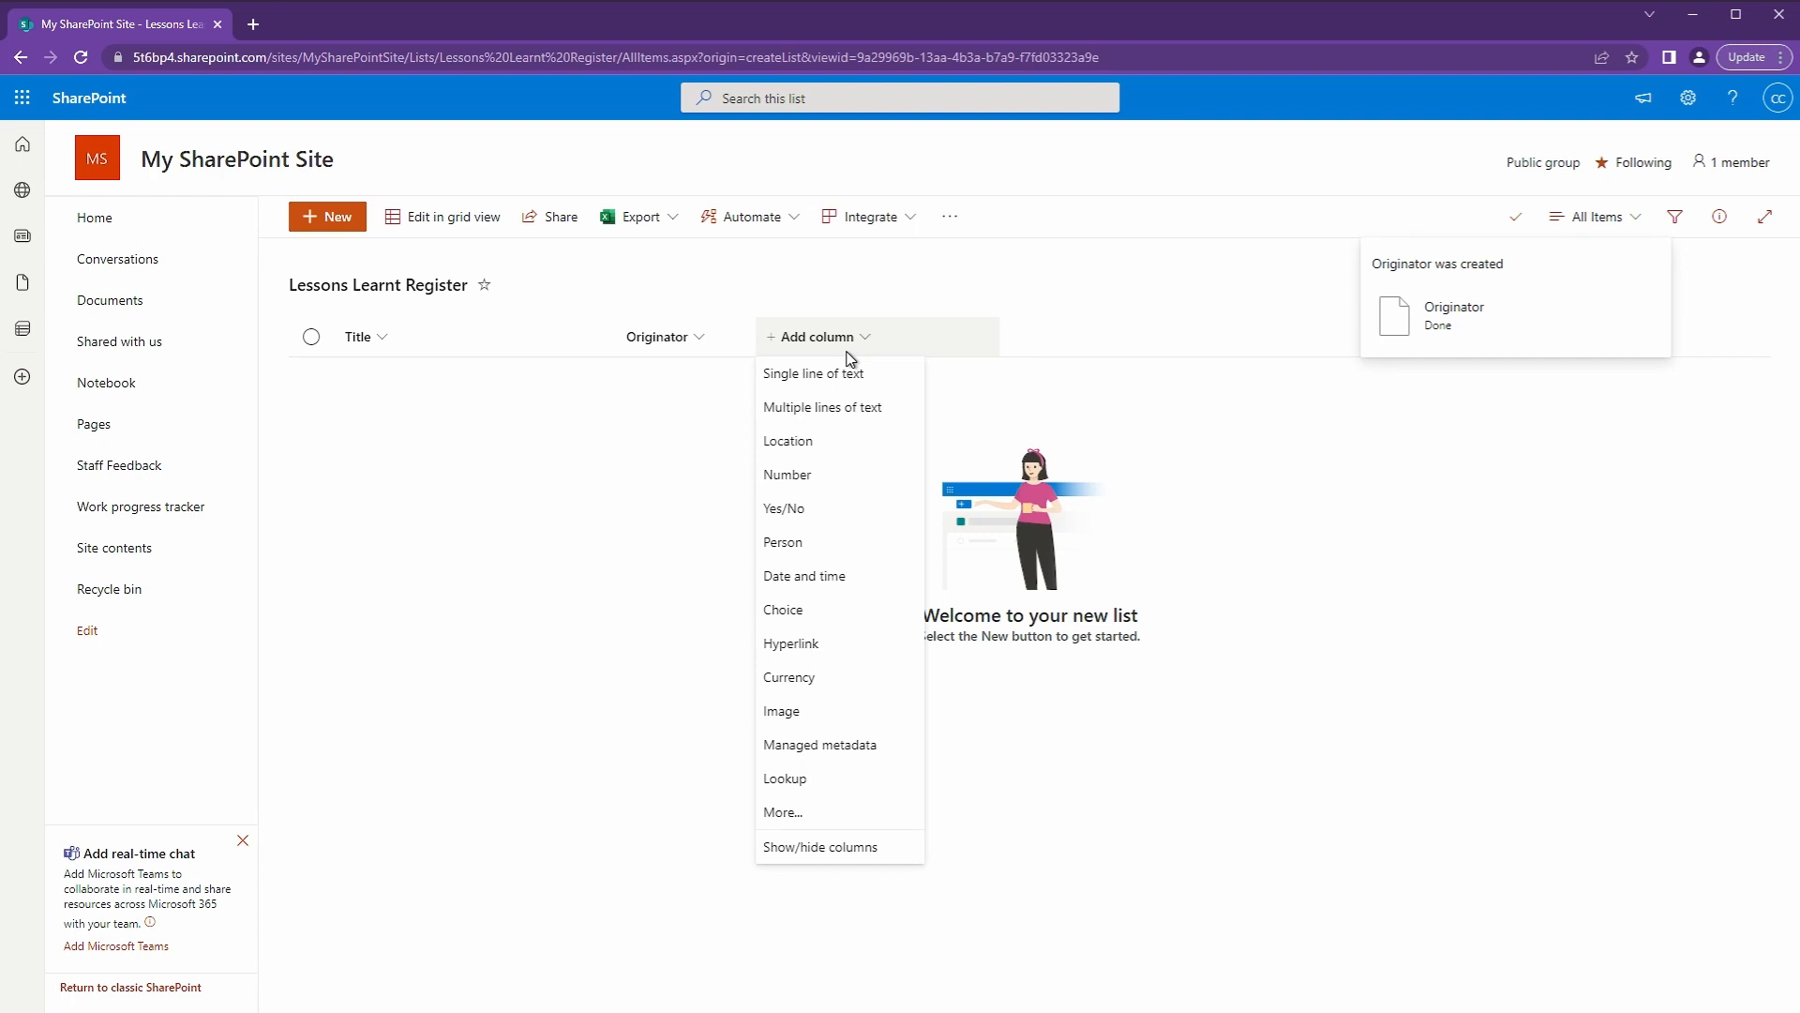
left_click(823, 545)
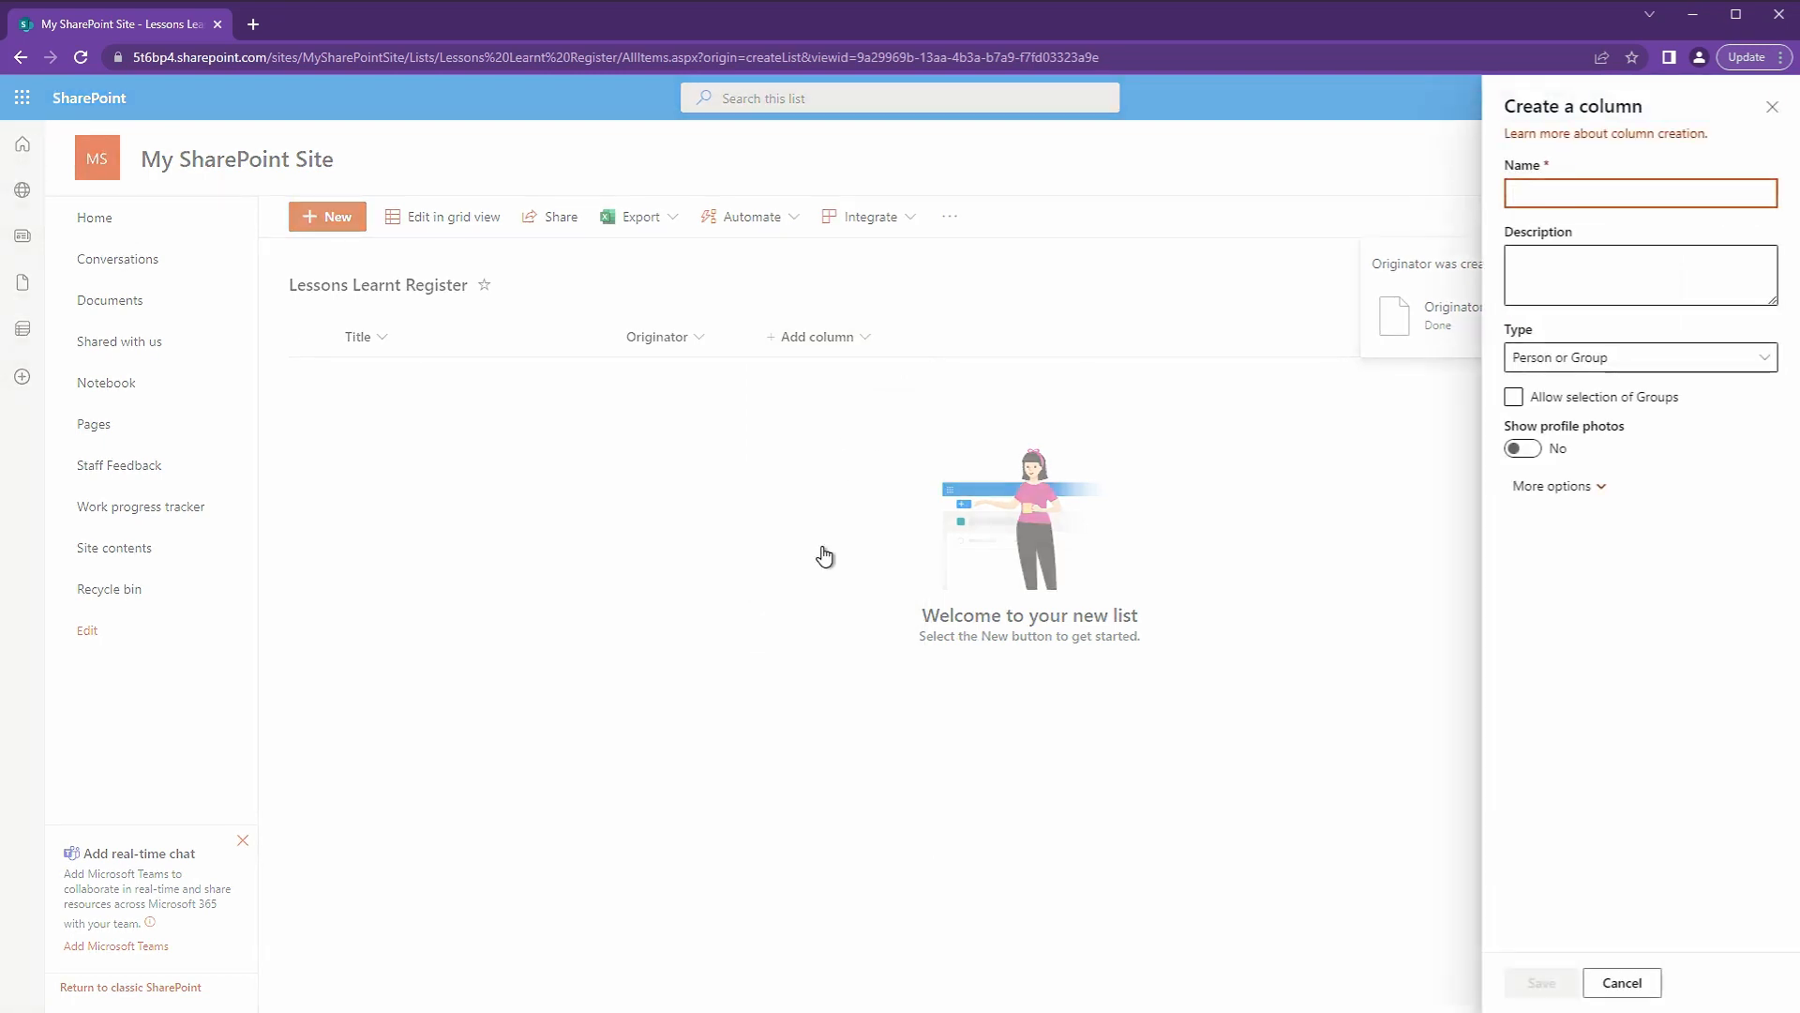
type("Ser")
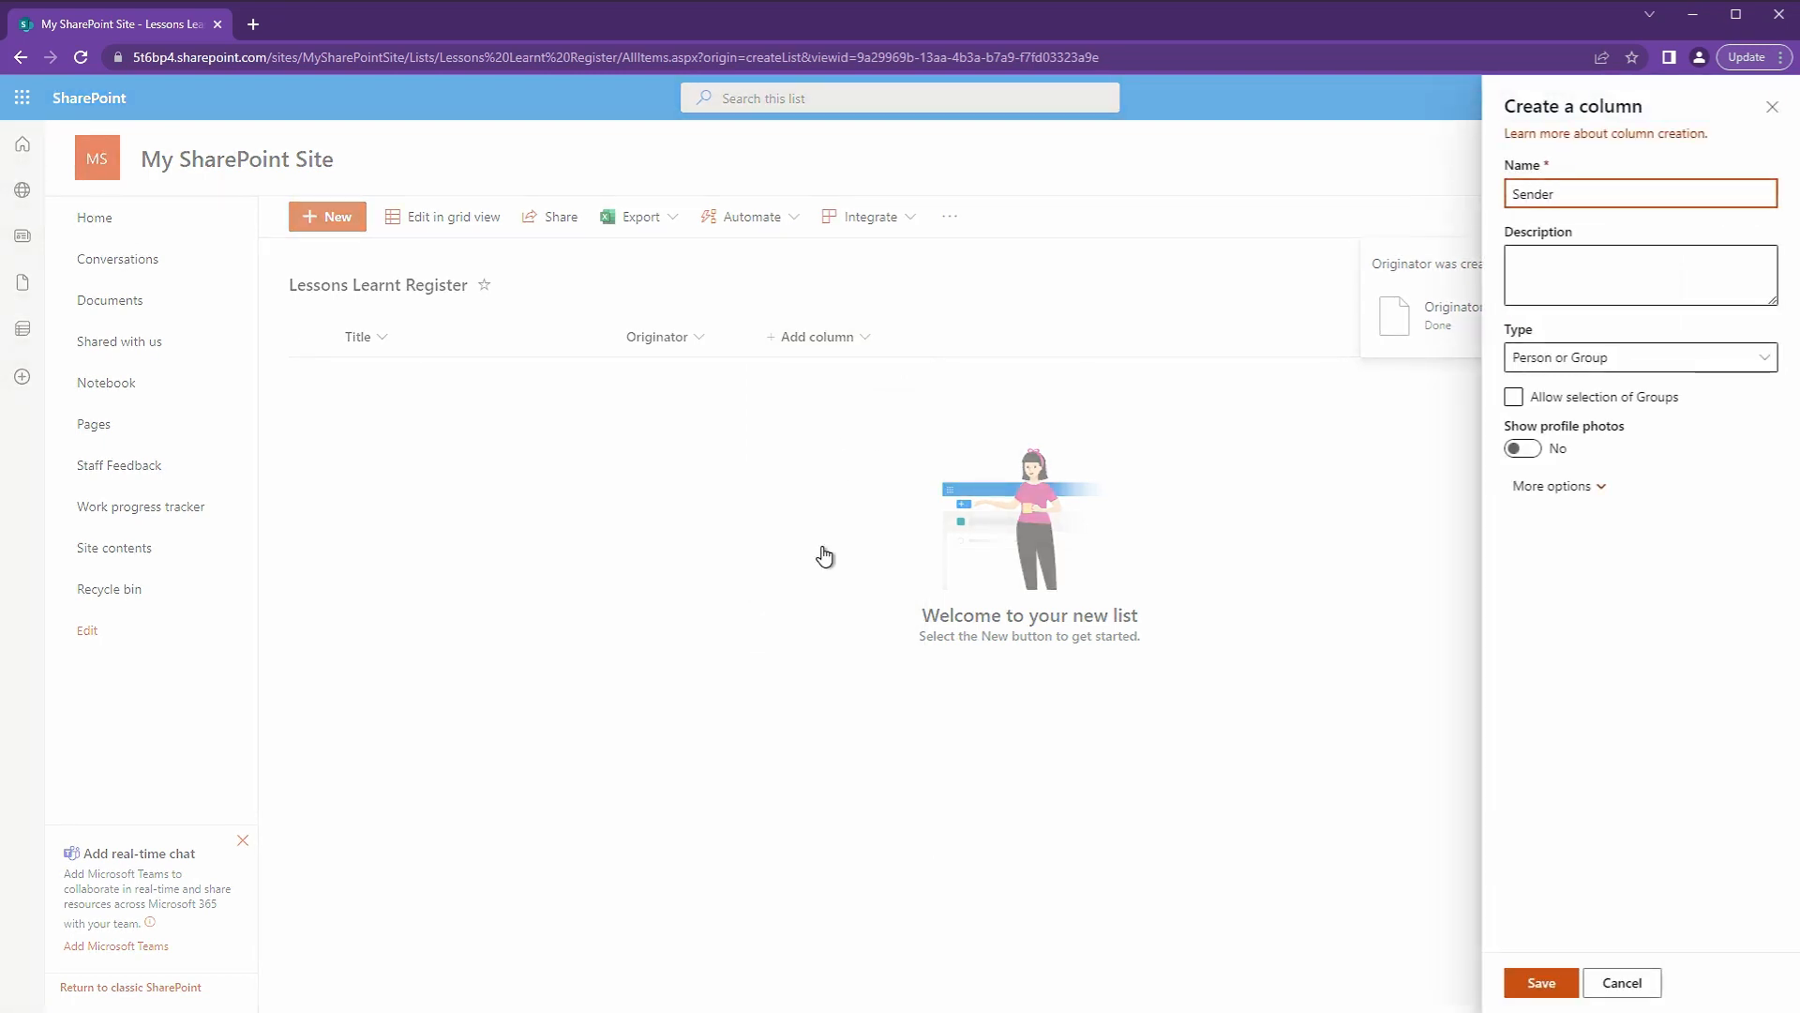
left_click(1543, 985)
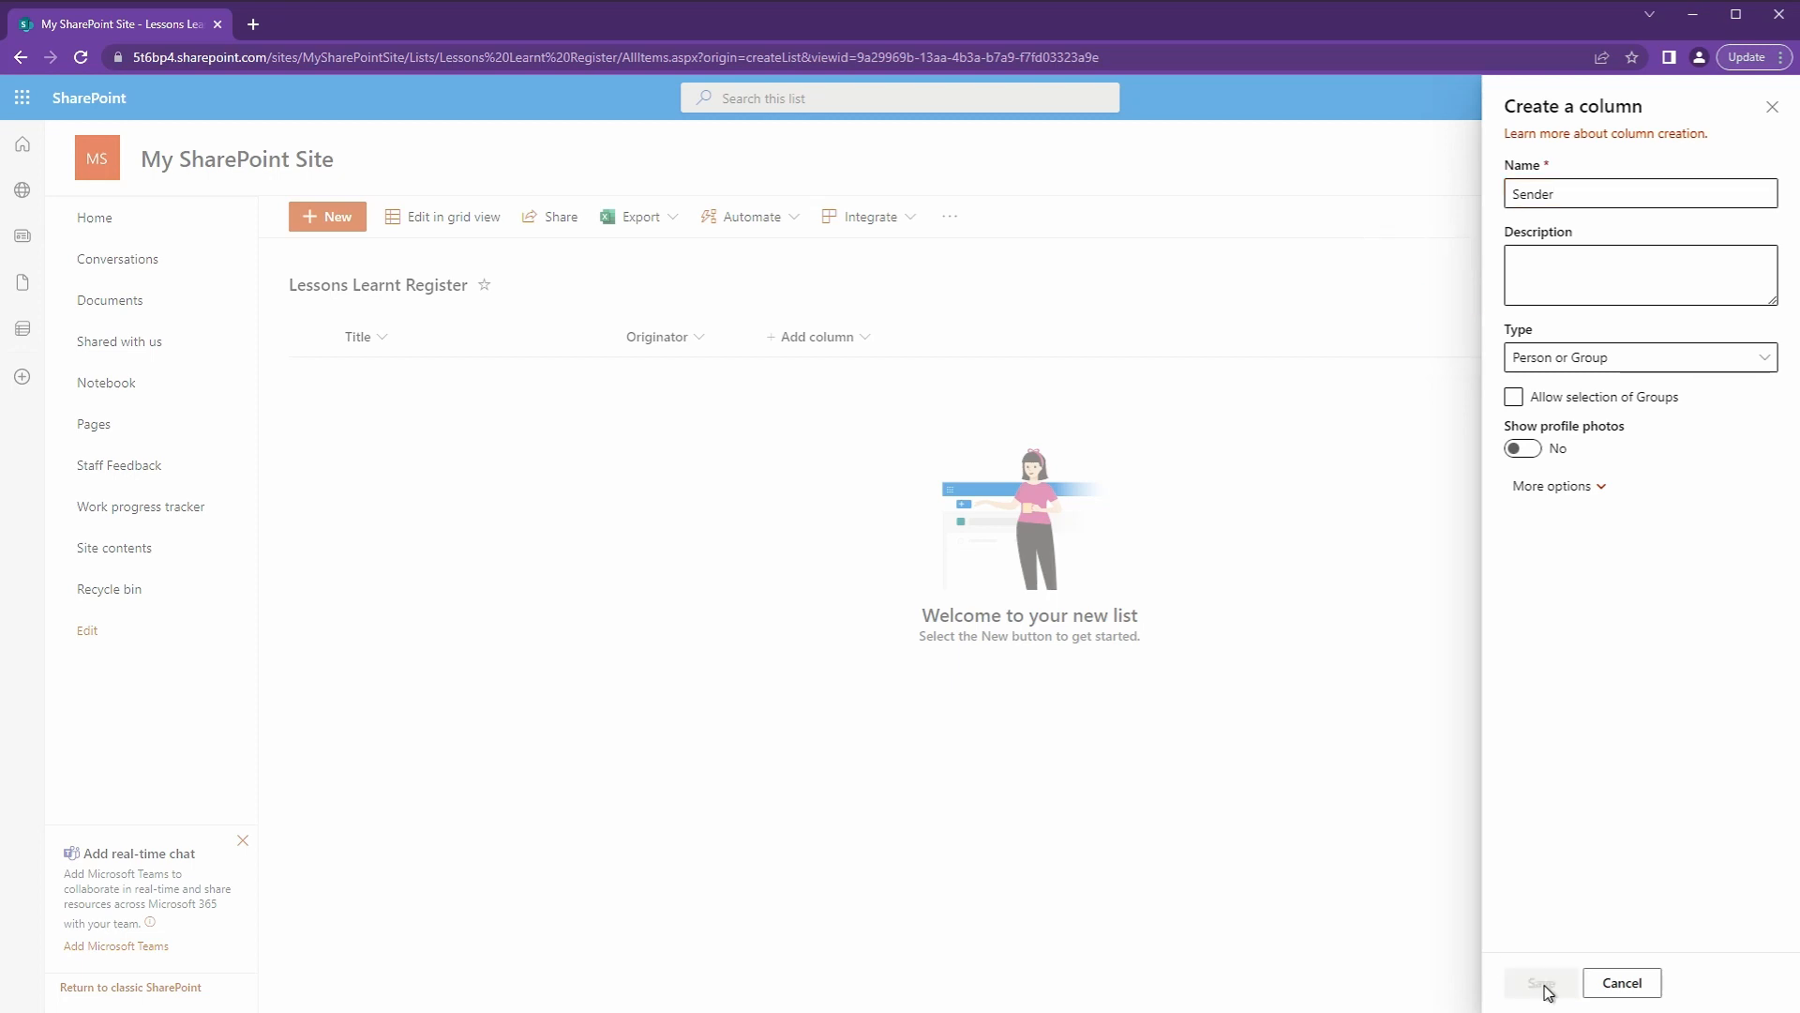
Step: Add a multiple-lines-of-text column named Lesson (formatted) with enhanced rich text enabled
left_click(945, 339)
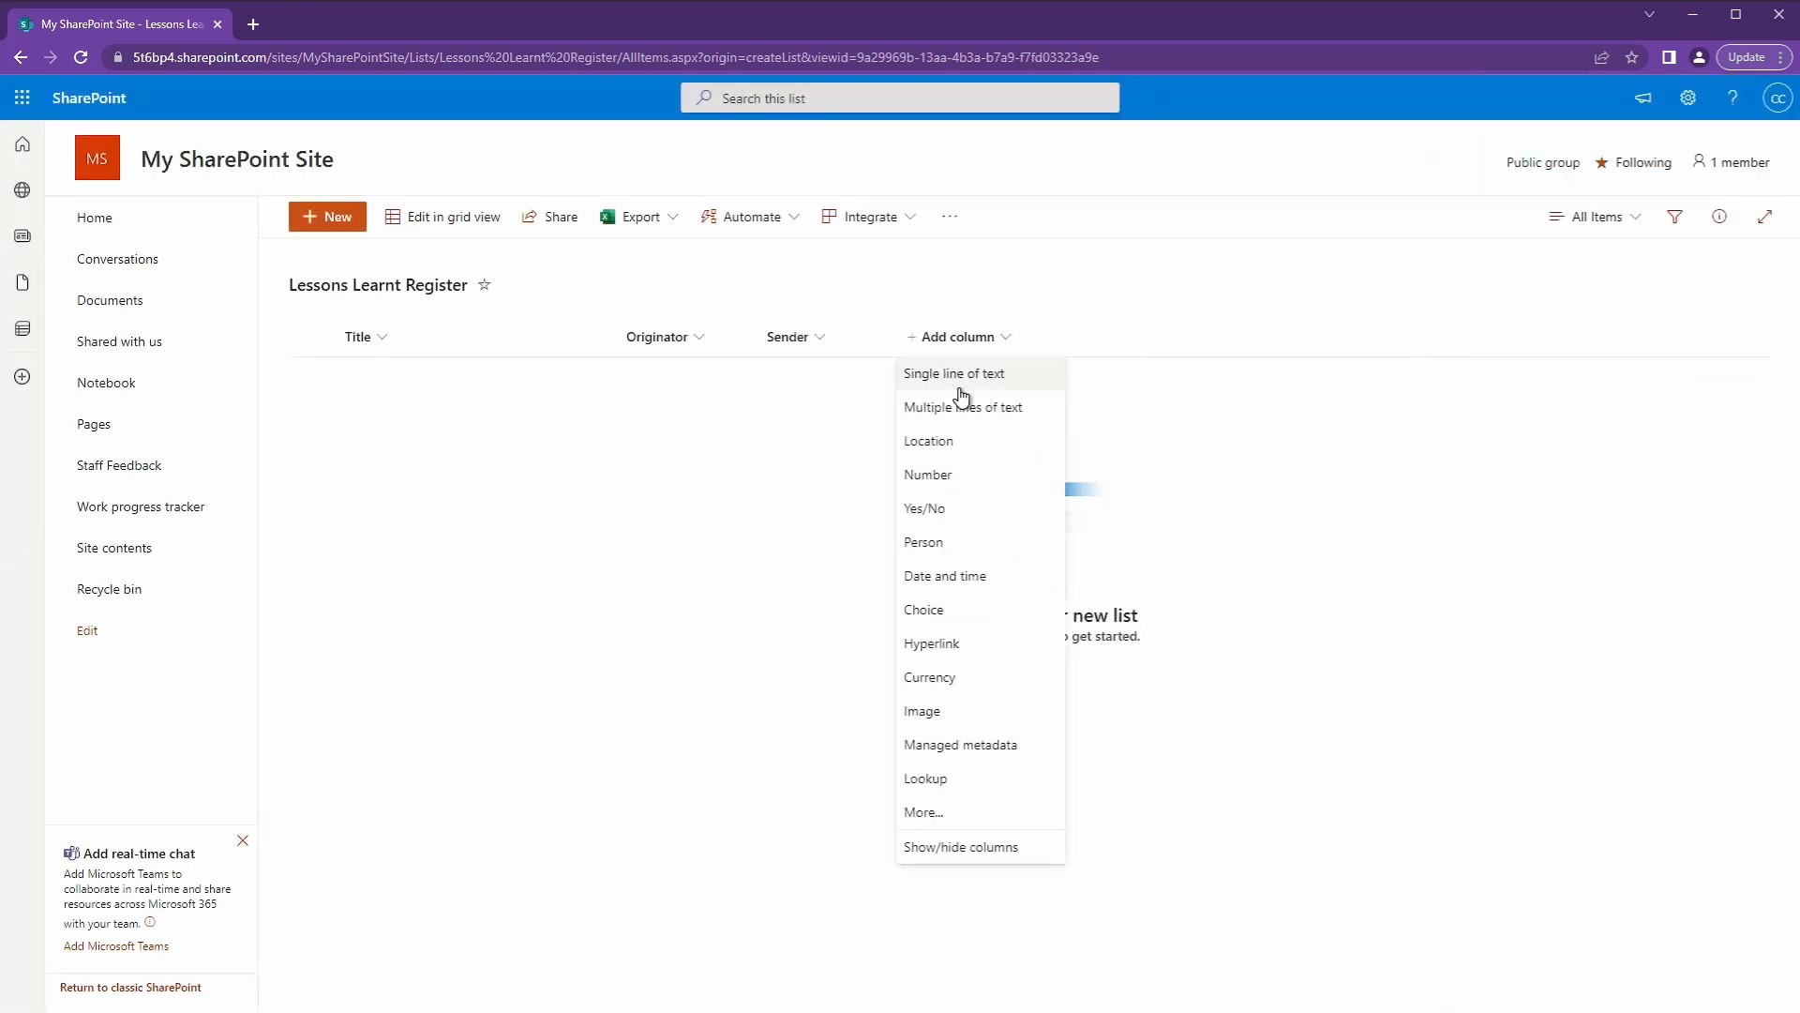
left_click(969, 407)
type("Le")
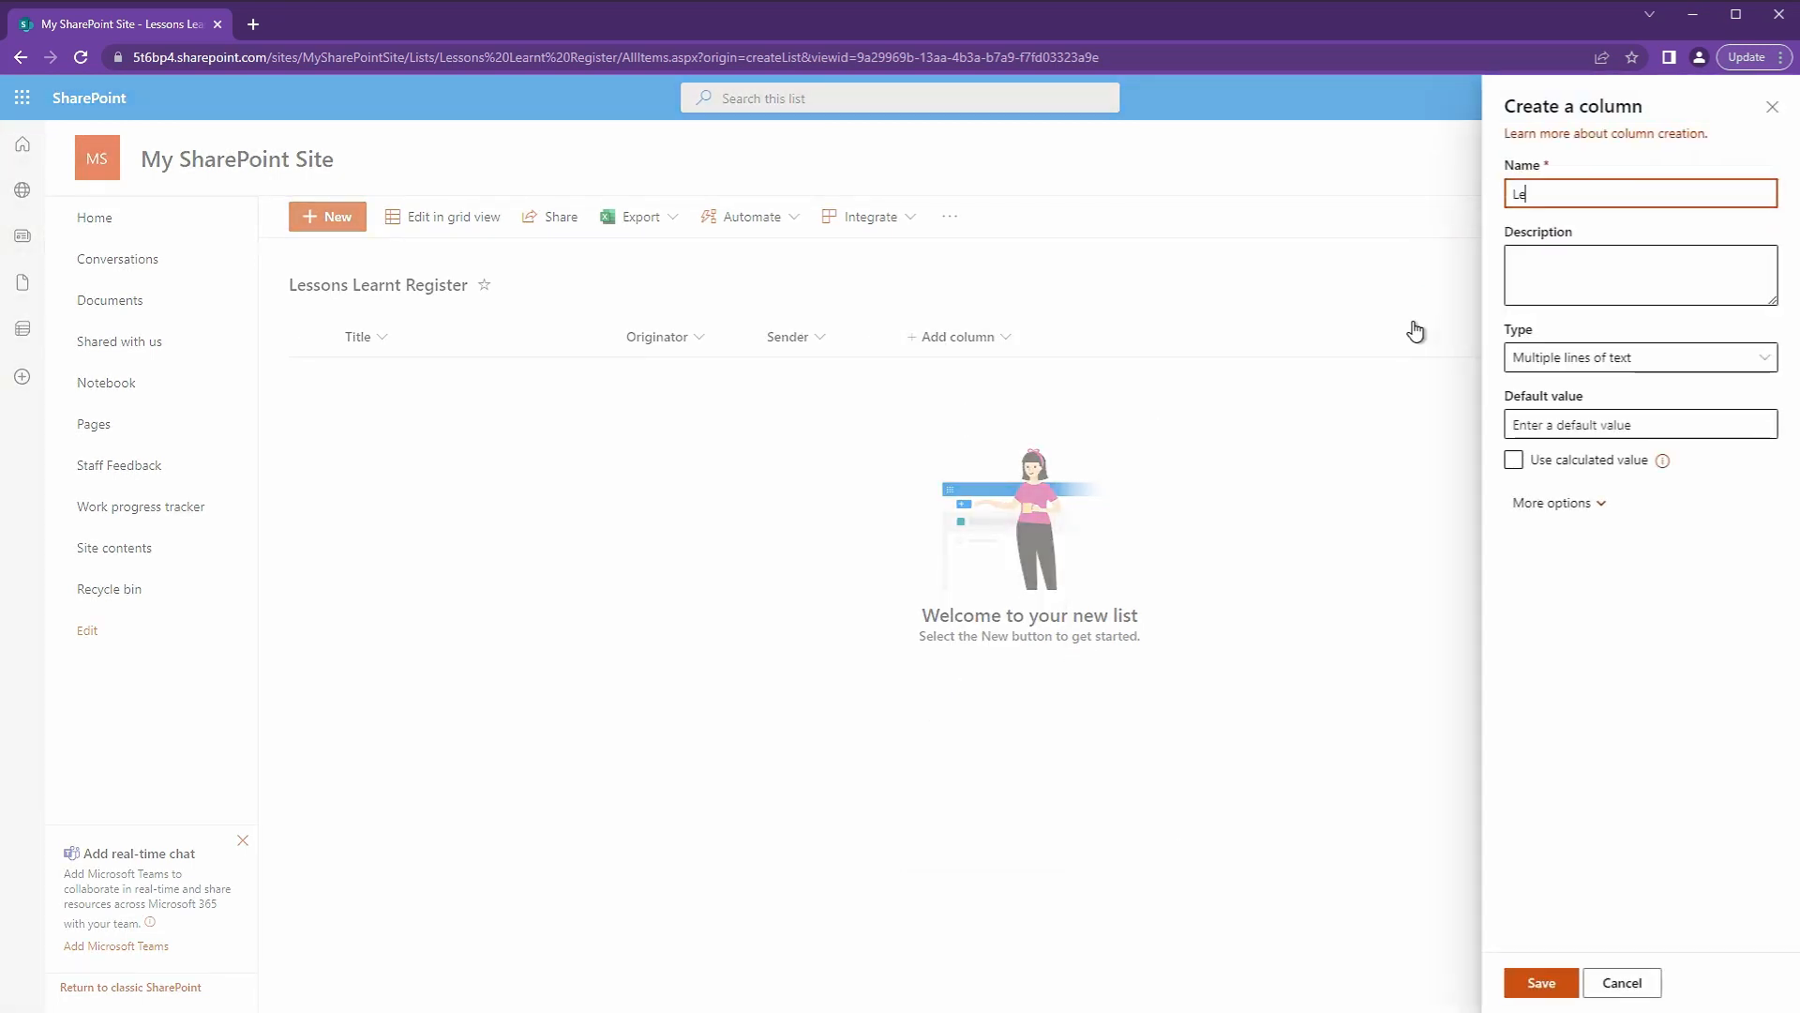
type("sson (formatted")
left_click(1581, 511)
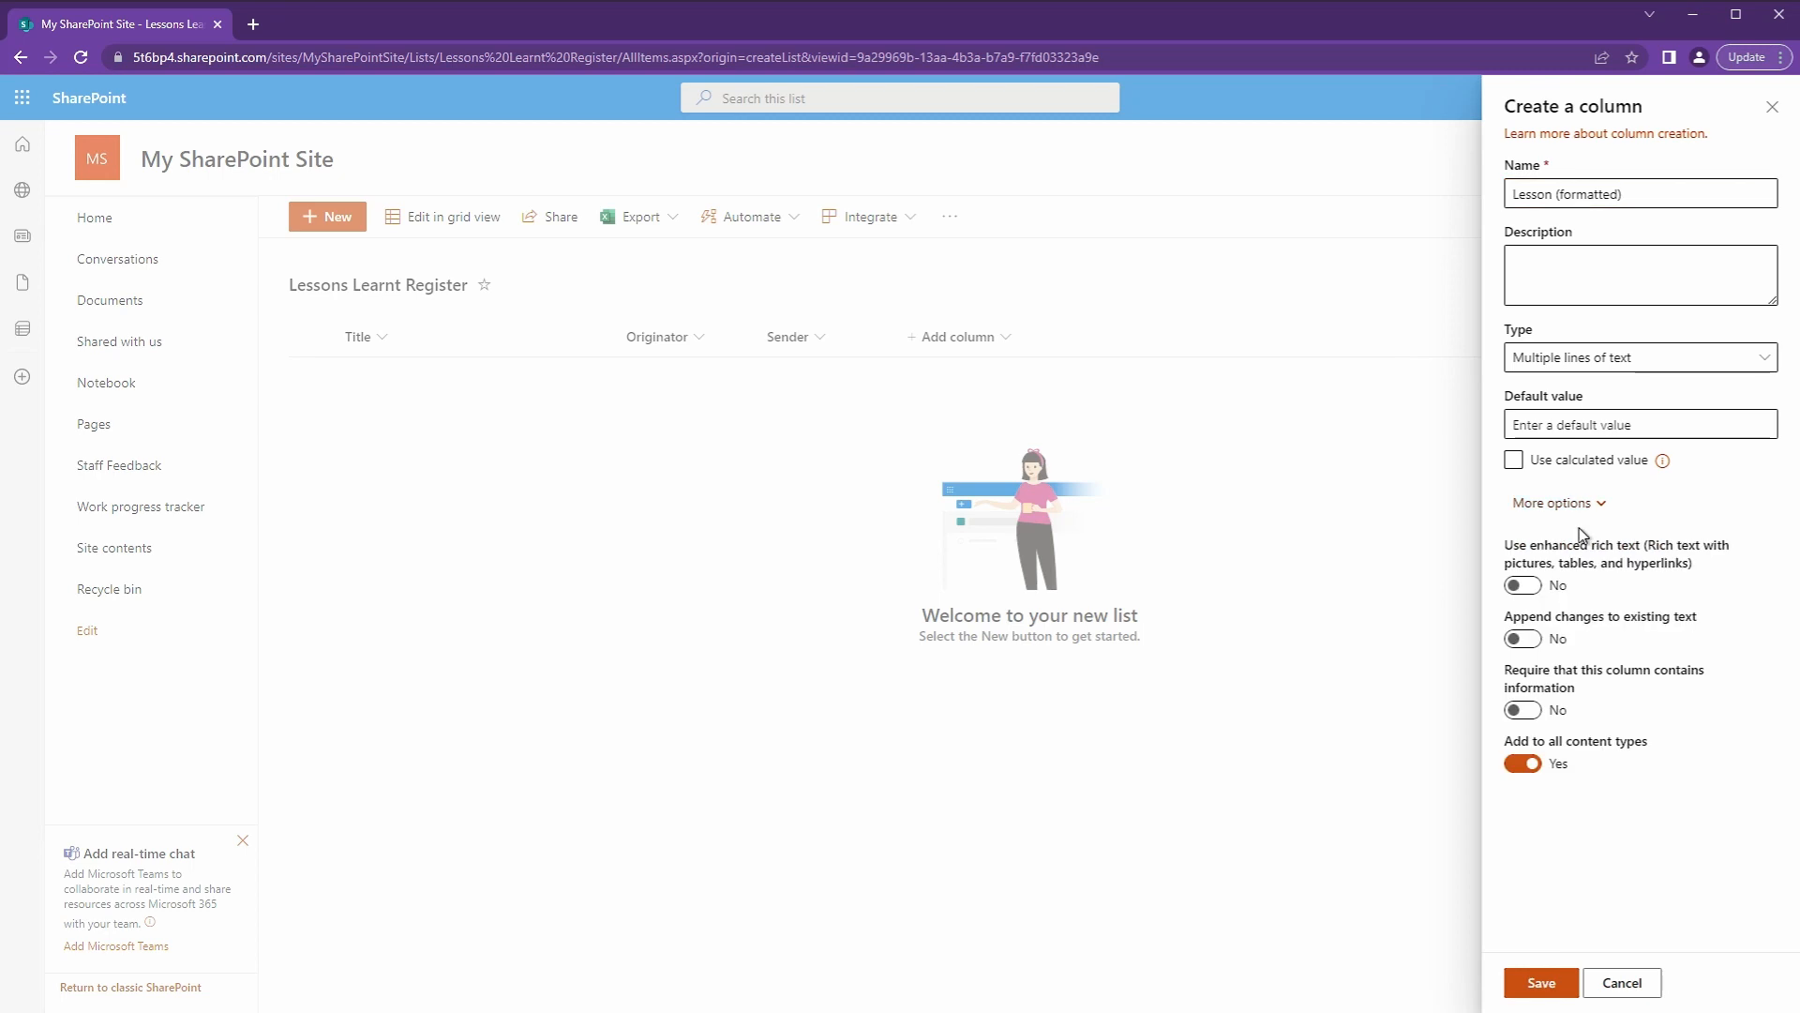
left_click(1523, 584)
left_click(1540, 981)
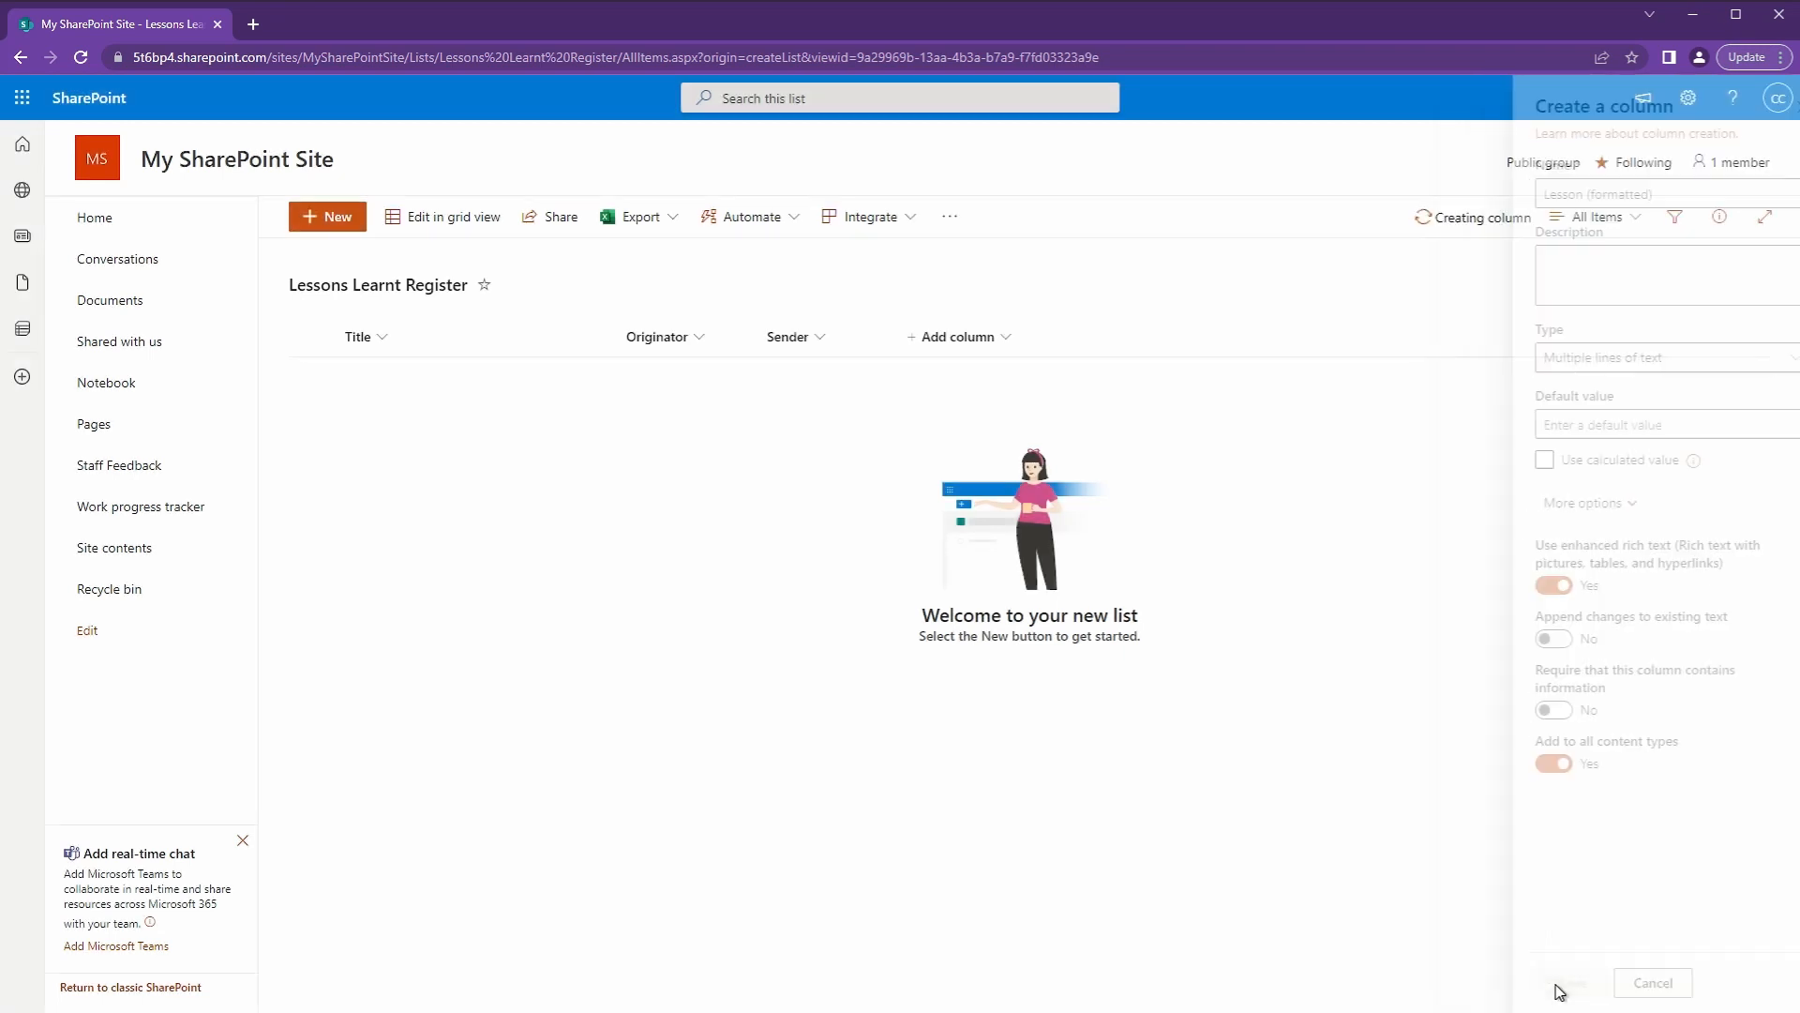
Step: Add a multiple-lines-of-text column named Lesson (plain), keeping the default text options
left_click(1121, 339)
left_click(1109, 407)
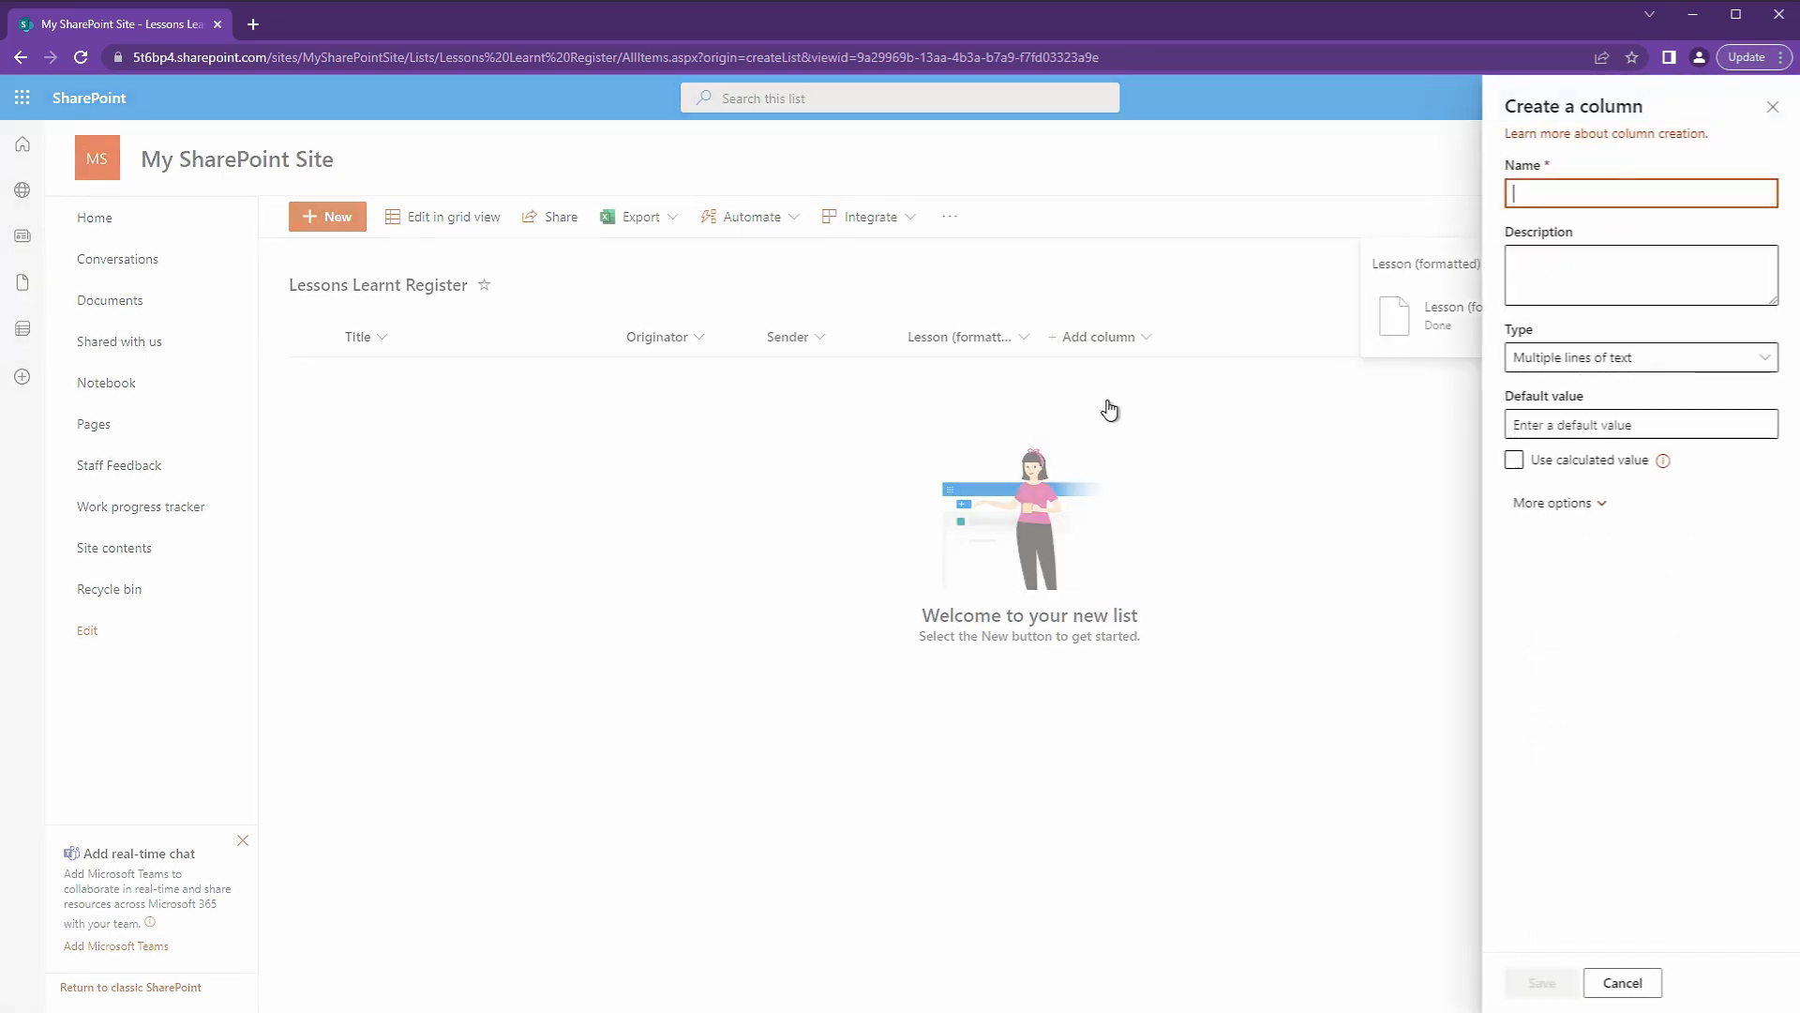
type("Lesson (pai")
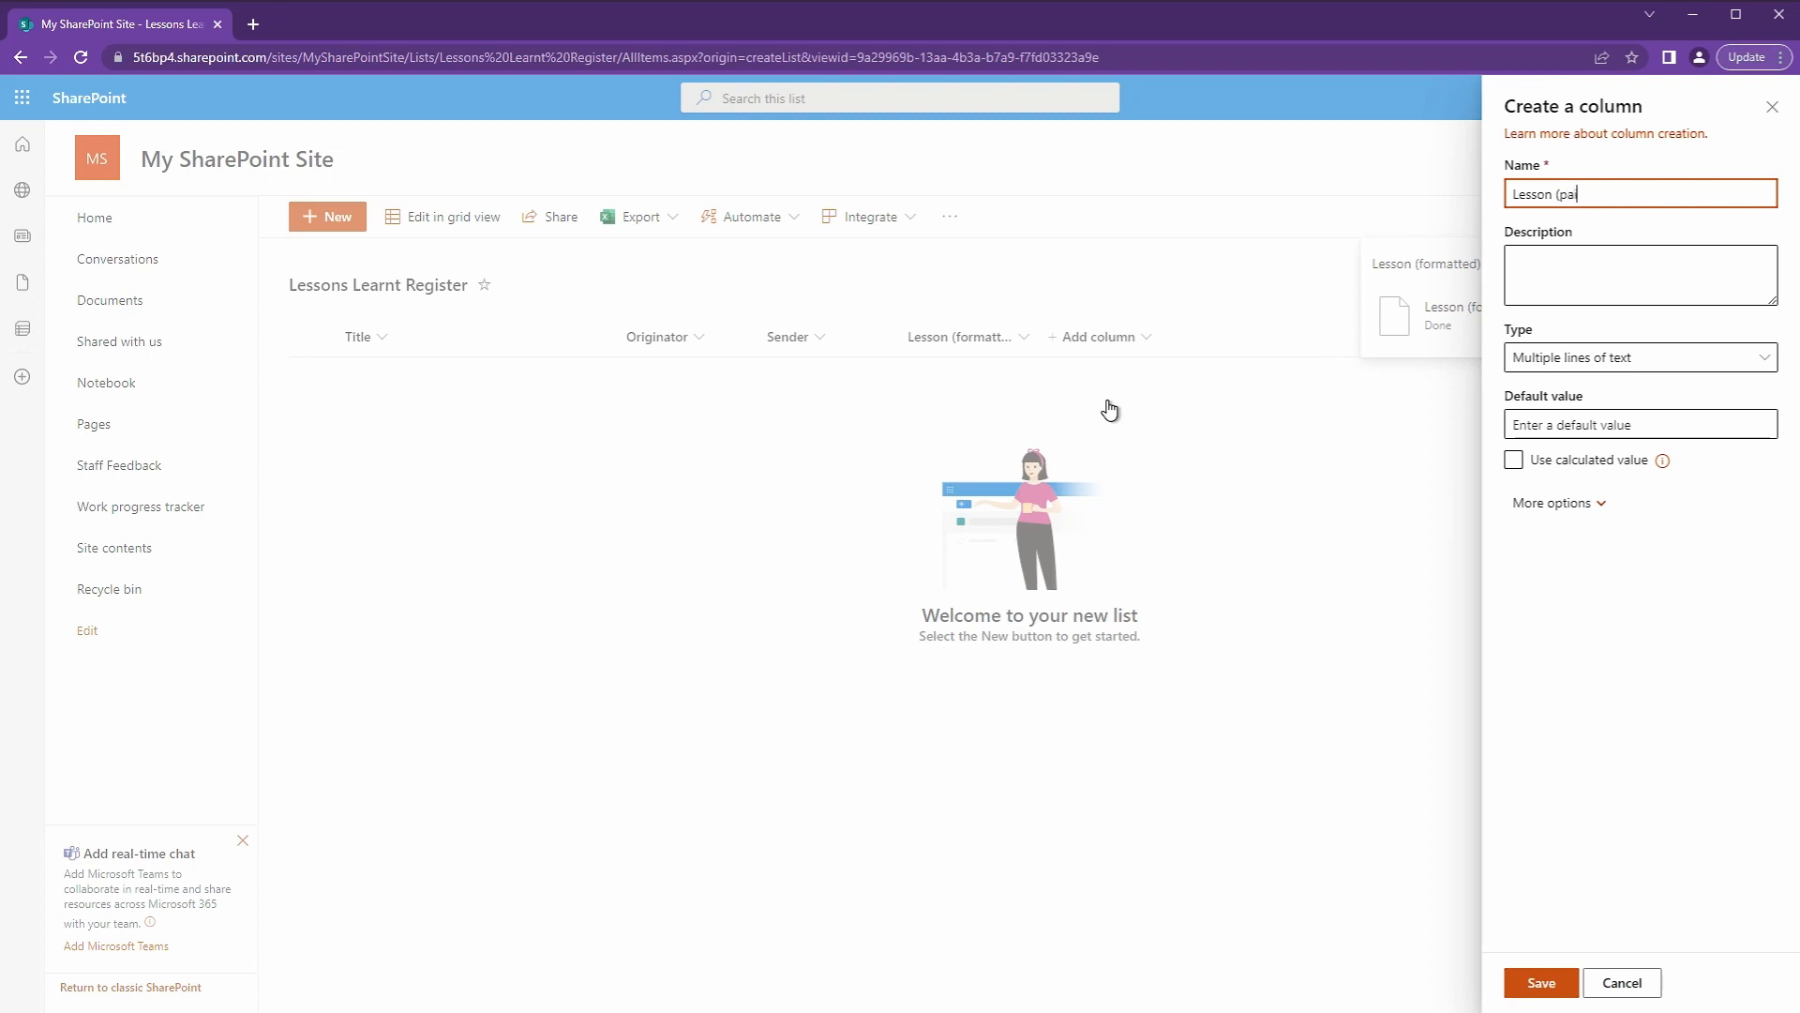
key("BackSpace")
type("lain")
left_click(1541, 982)
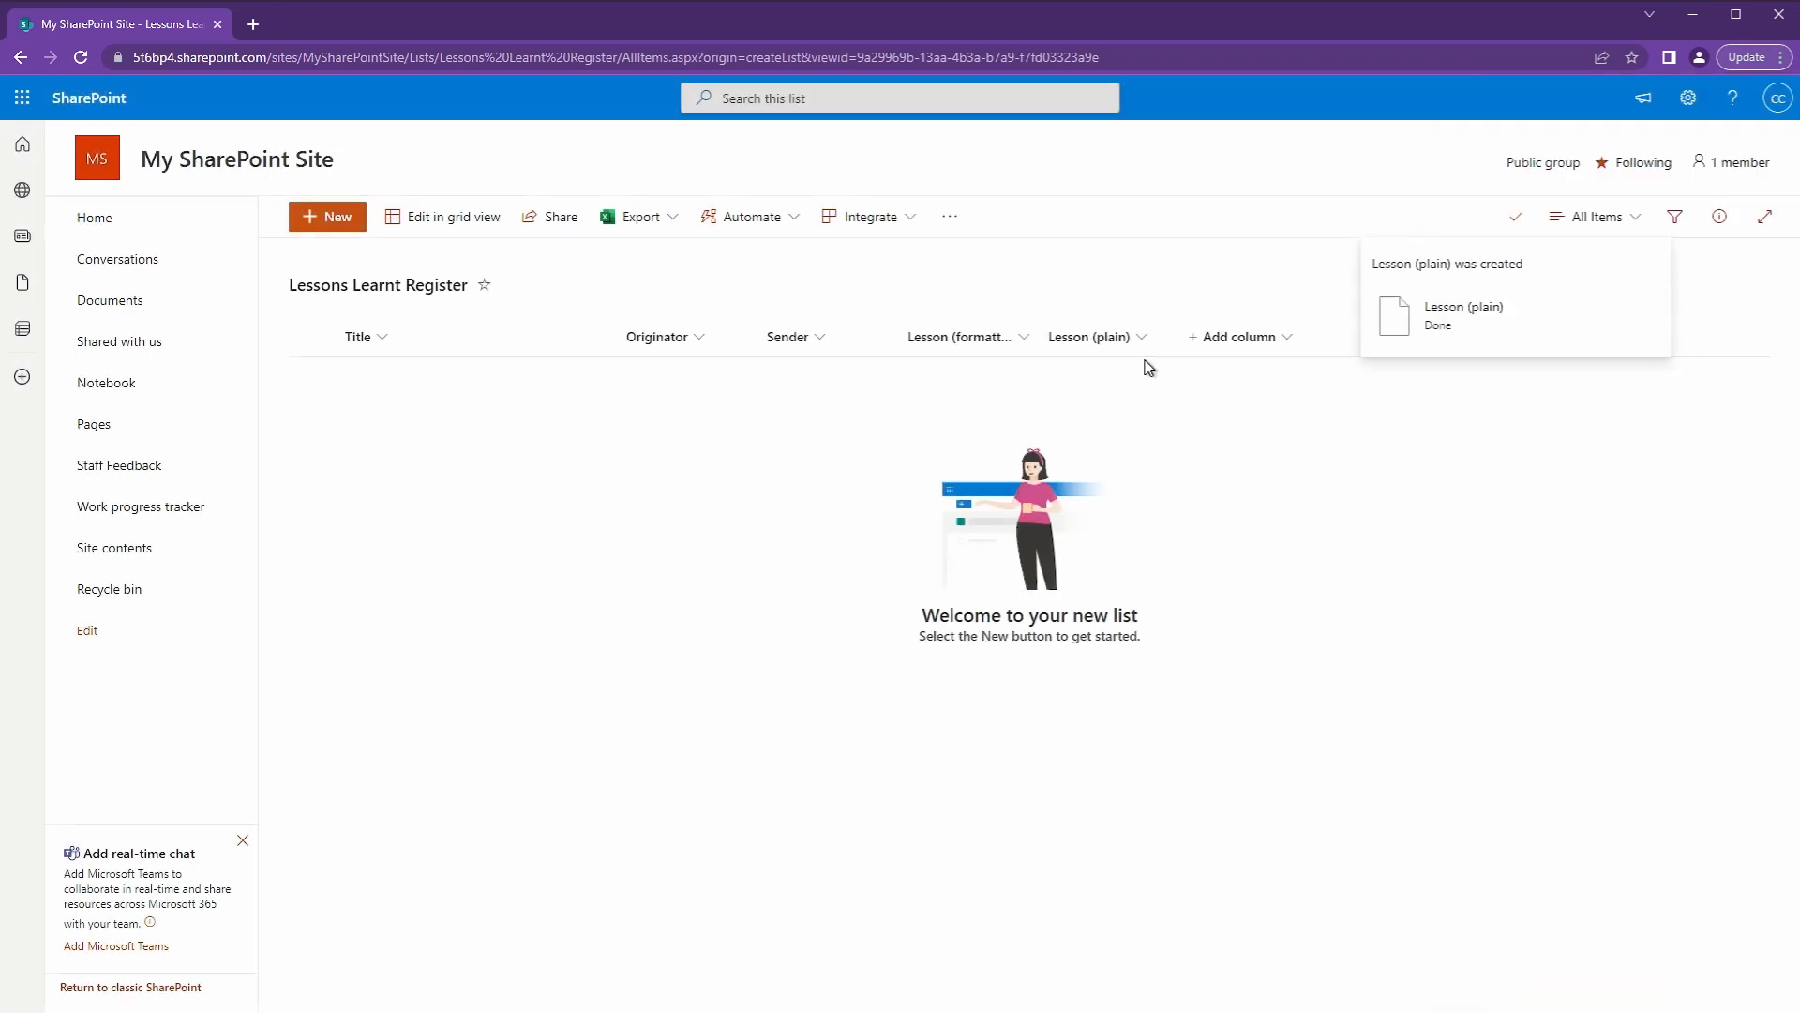
Step: Add a single-line-of-text column named Message Subject to the list
left_click(1247, 340)
left_click(1248, 384)
type("Mess")
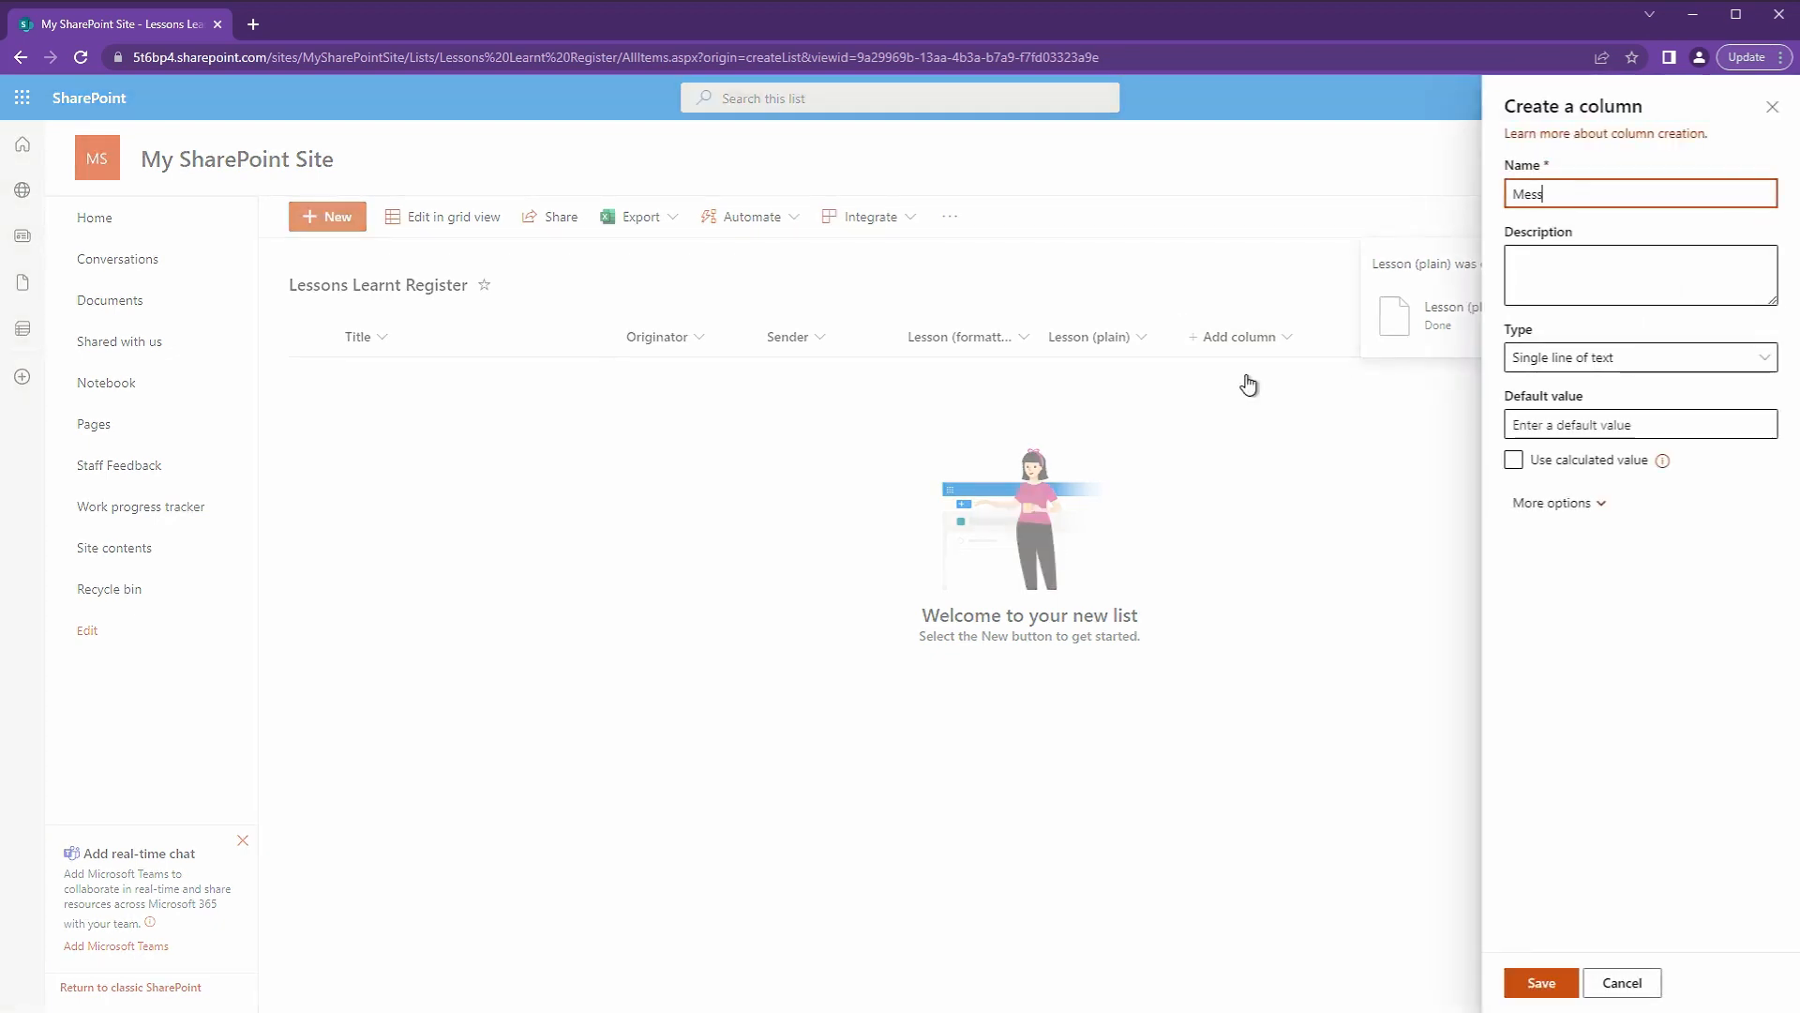
type("age Subject")
left_click(1540, 983)
Step: Add a column named Link to the list with its type set to Hyperlink
left_click(1342, 339)
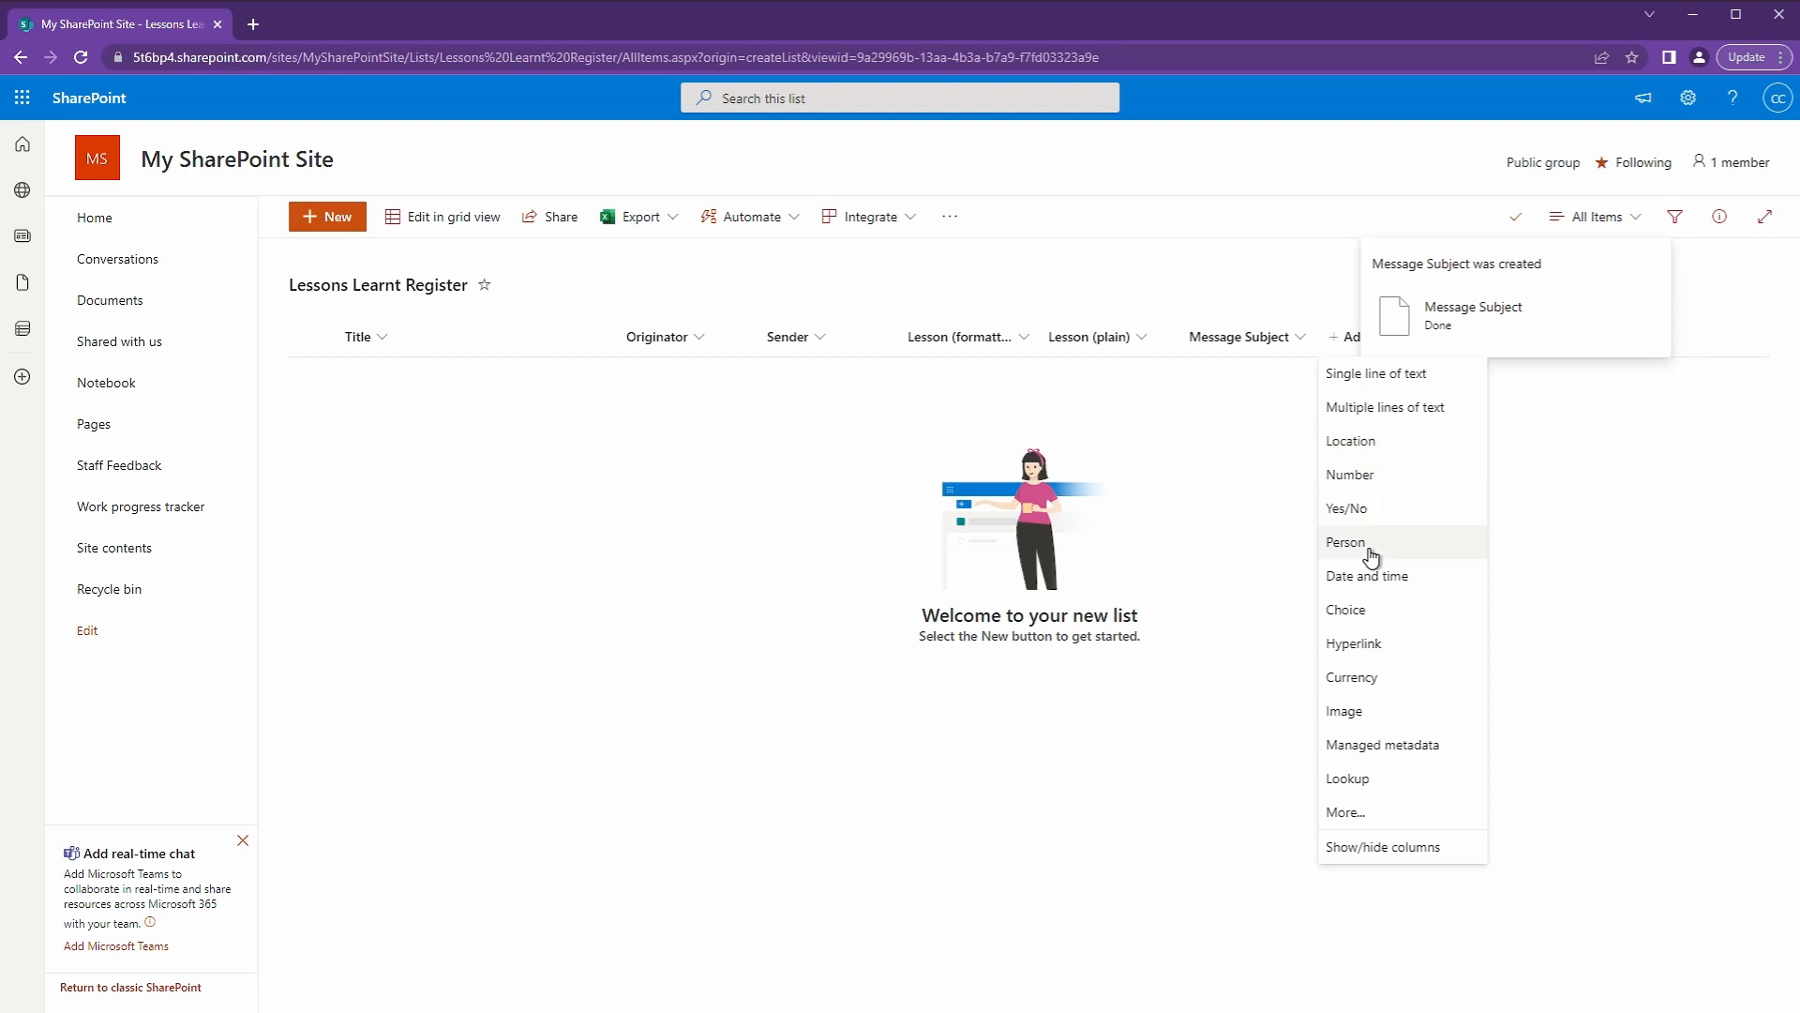
left_click(1406, 379)
left_click(1651, 371)
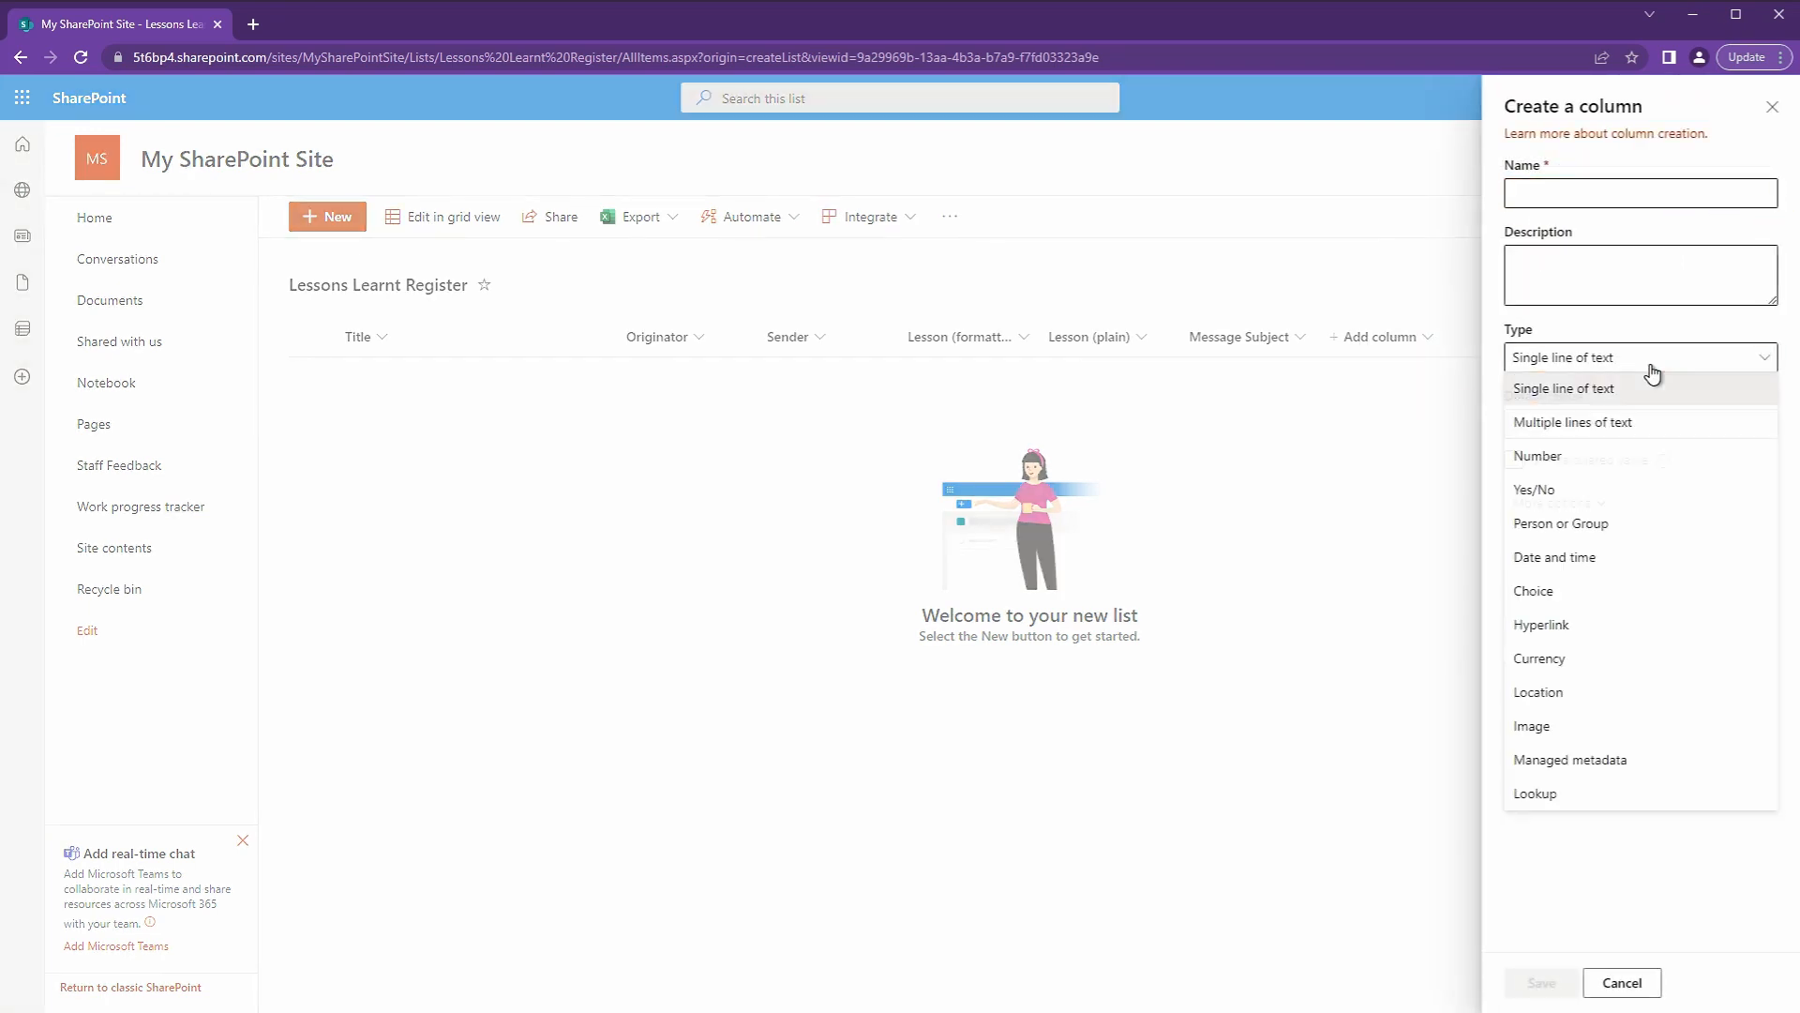
left_click(1579, 625)
left_click(1631, 194)
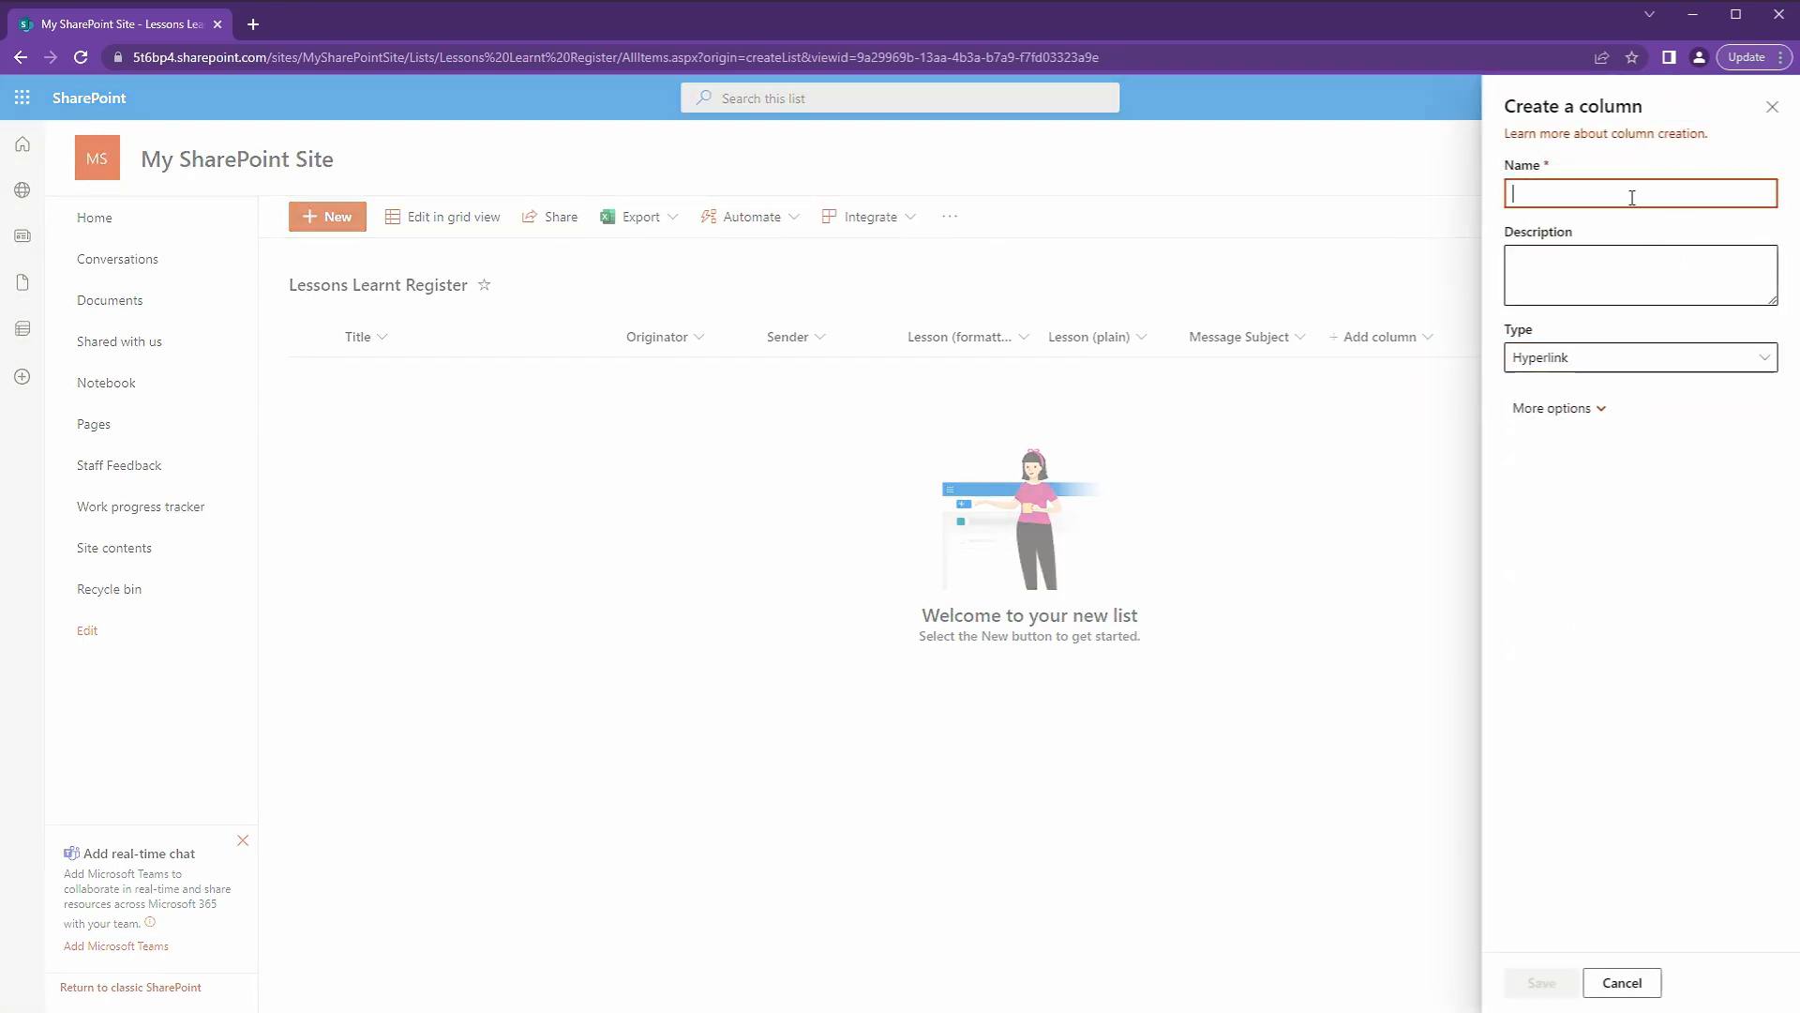
type("Link")
key("Return")
Step: Add a Choice column named Category with the choices Critical, Nice to have and General improvement
left_click(1537, 338)
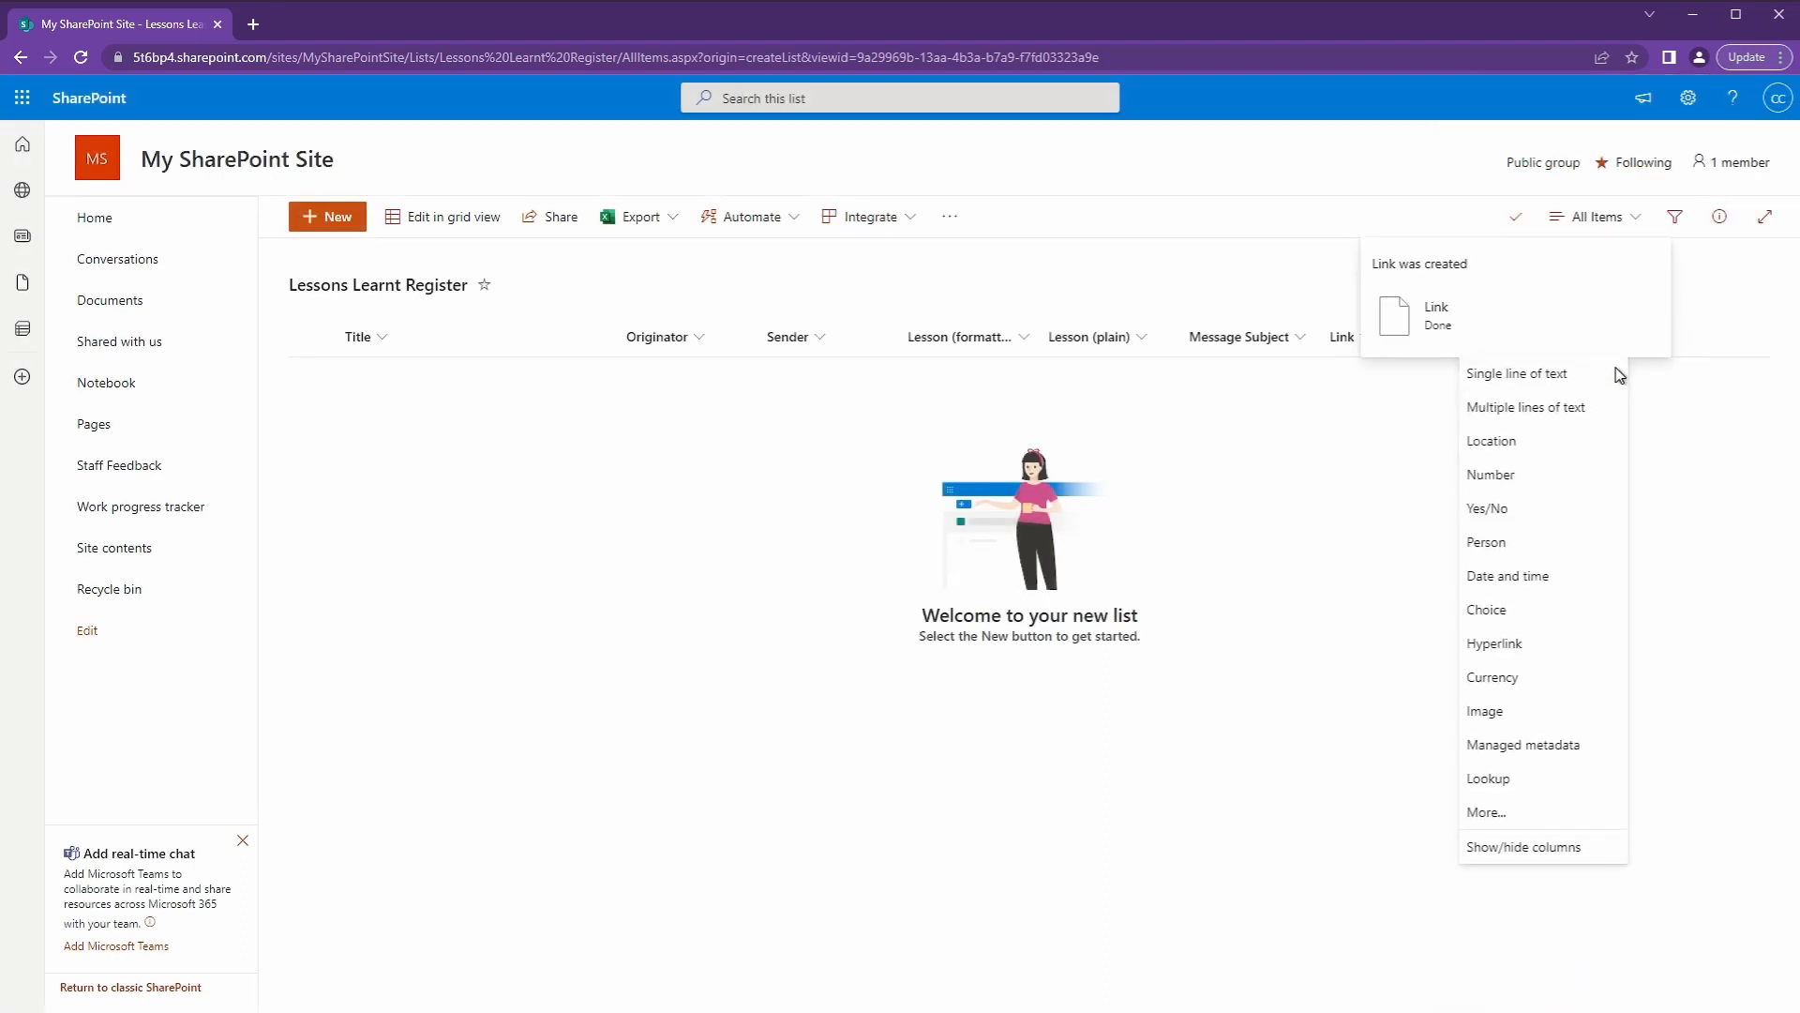
left_click(1551, 614)
type("Category")
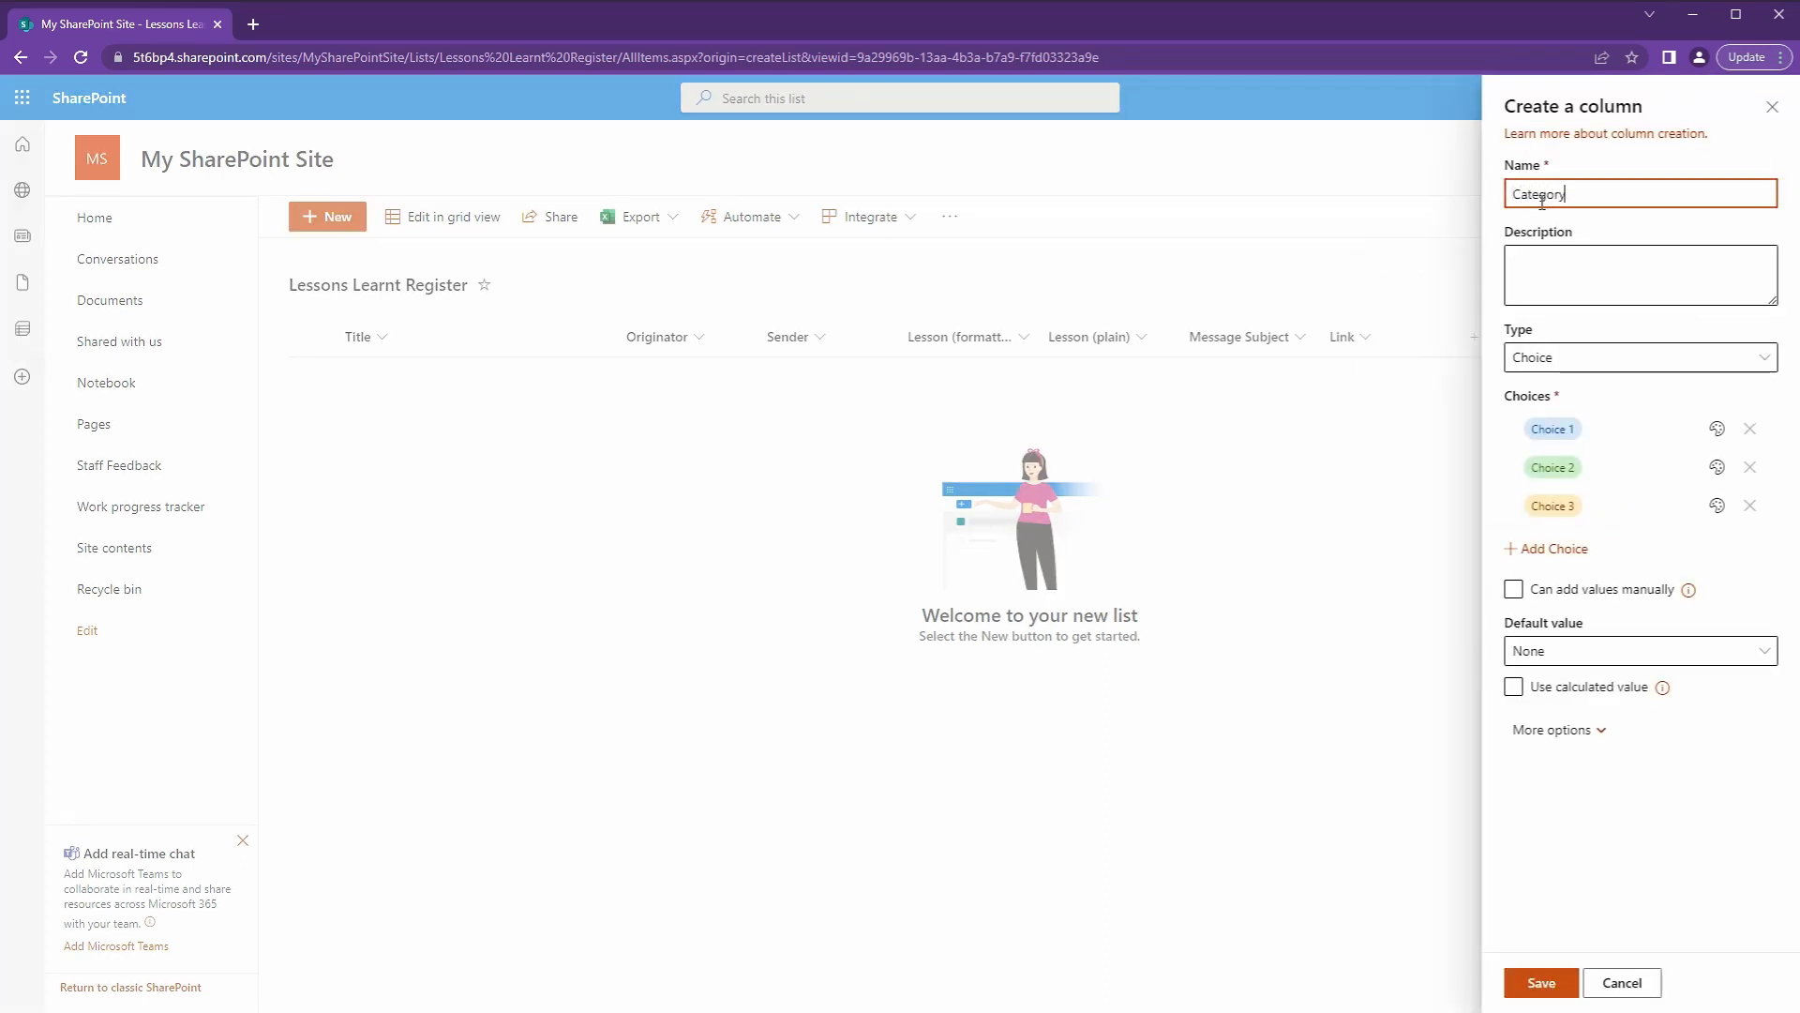
left_click(1627, 429)
type("Cri")
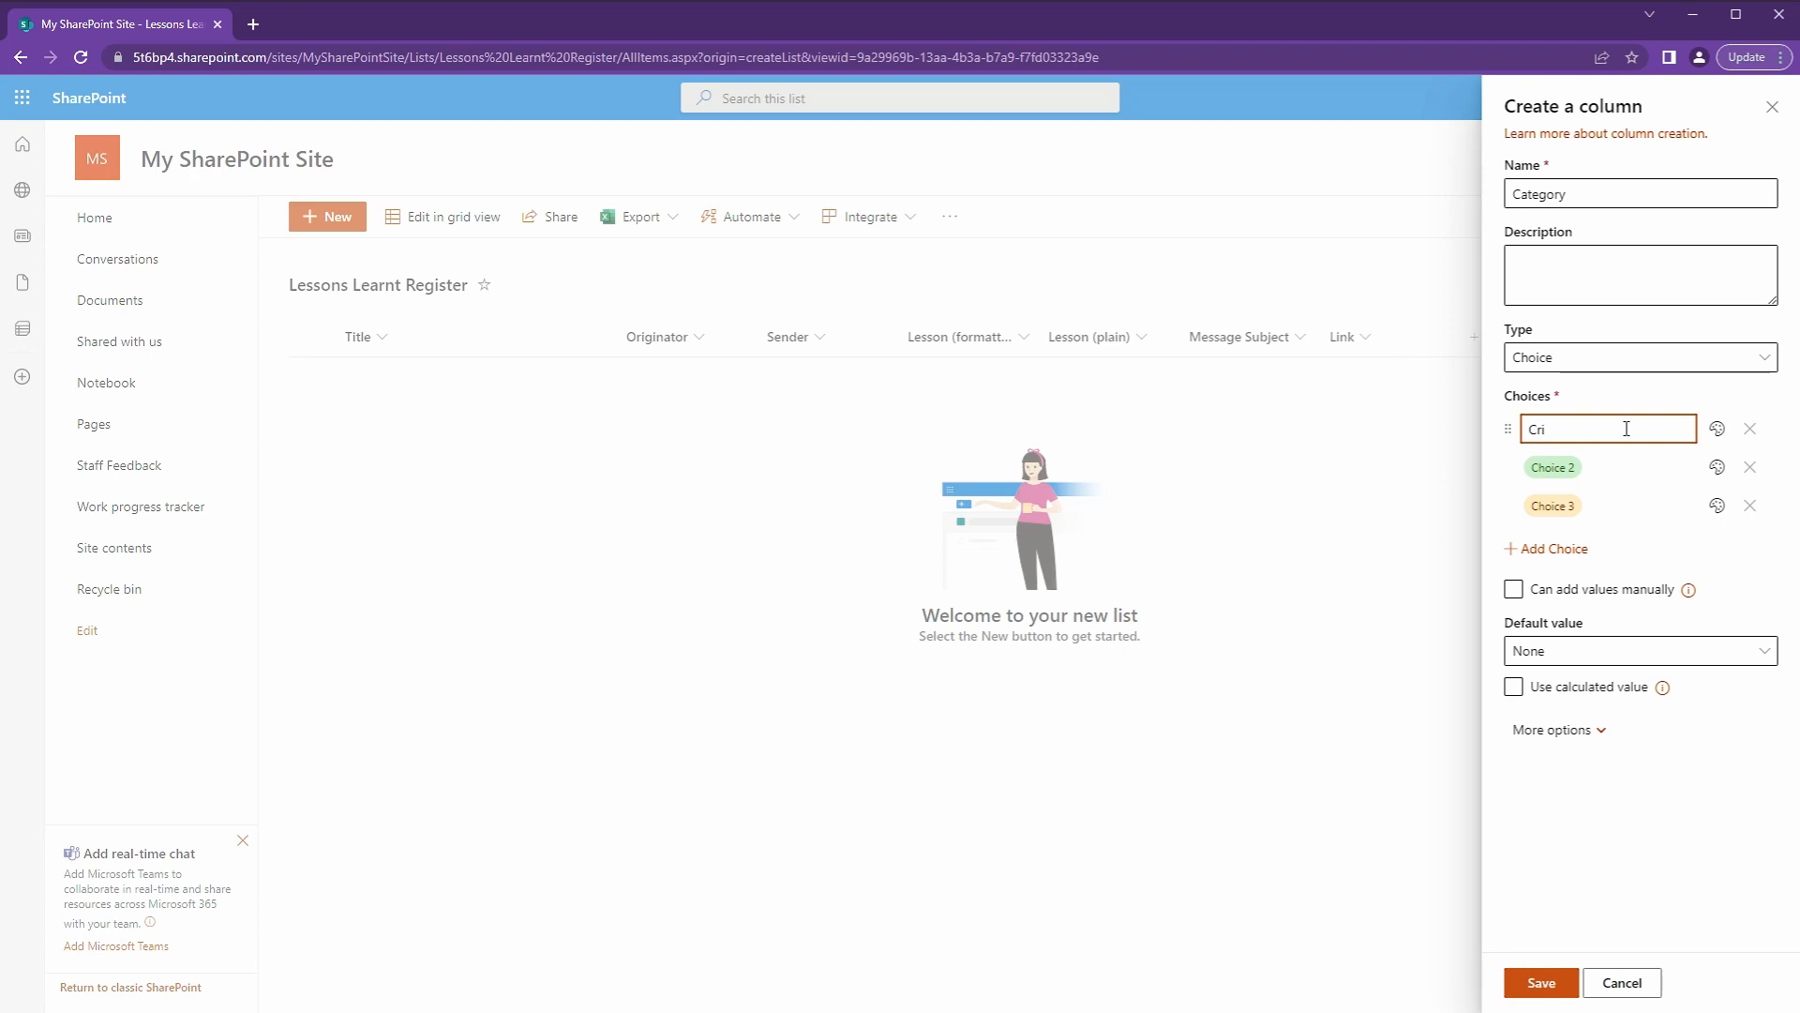
type("tical")
left_click(1641, 467)
type("Nice to have")
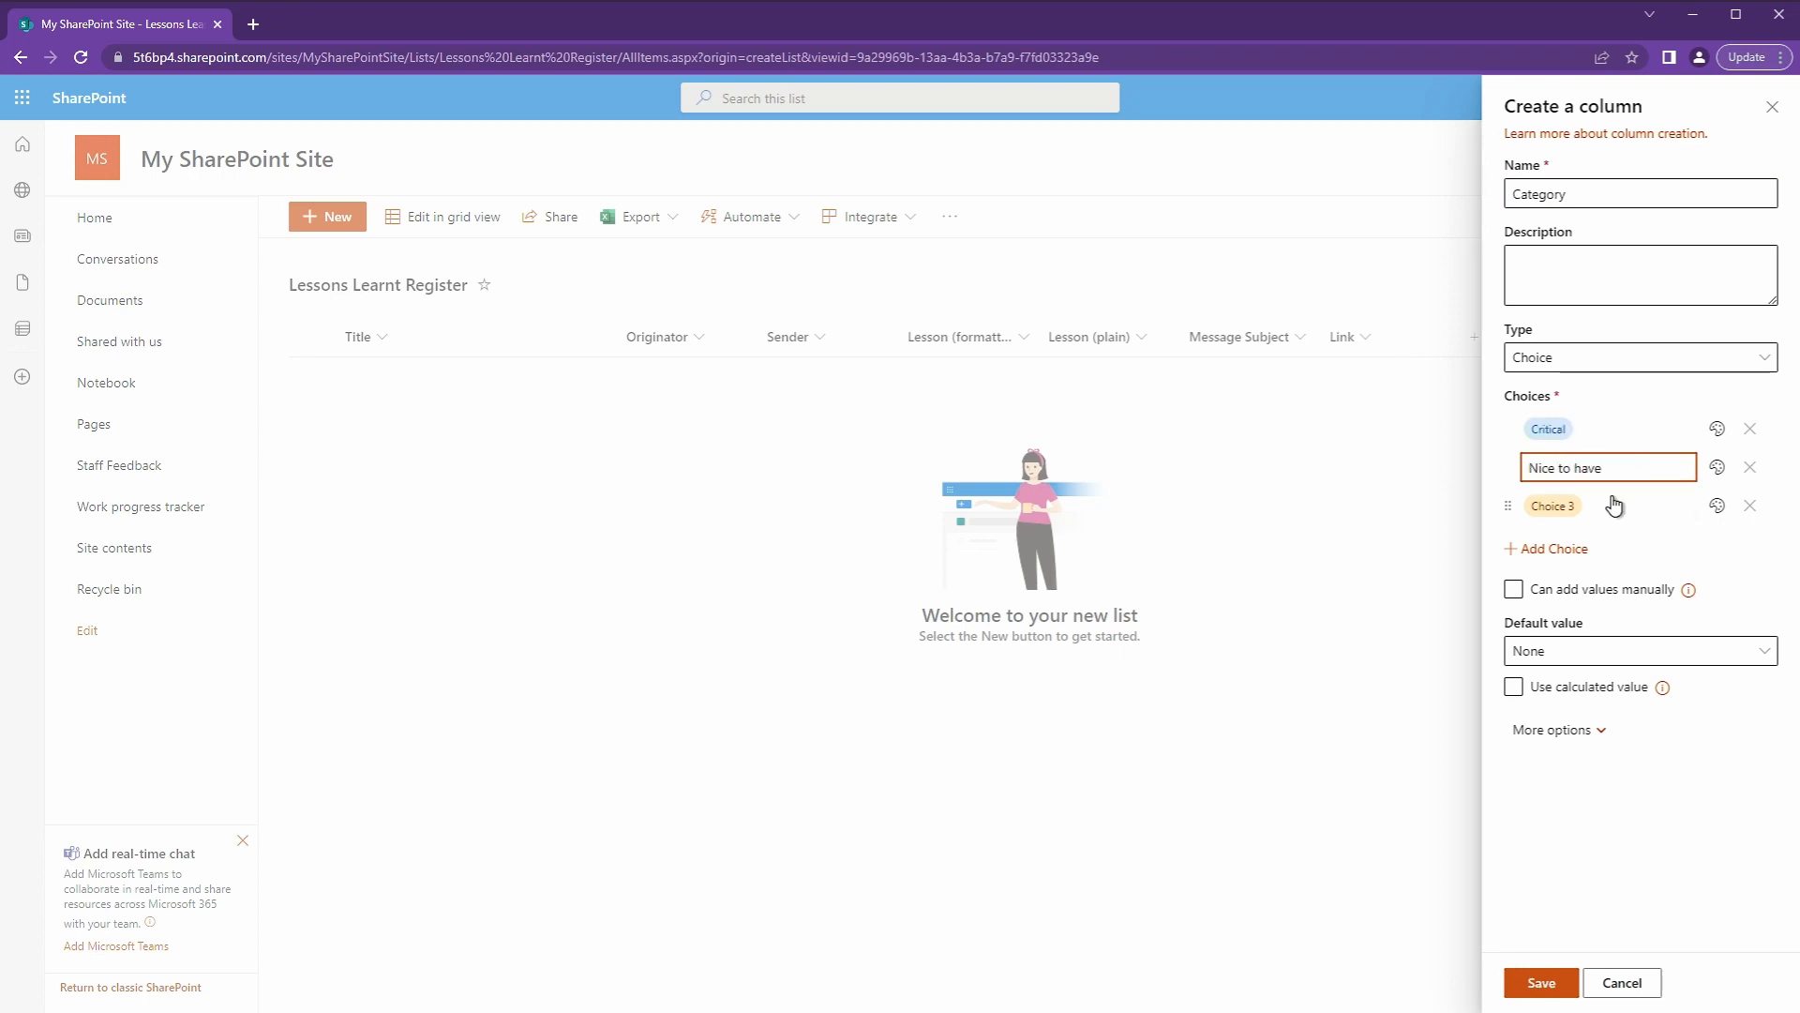
left_click(1614, 506)
type("General improvement")
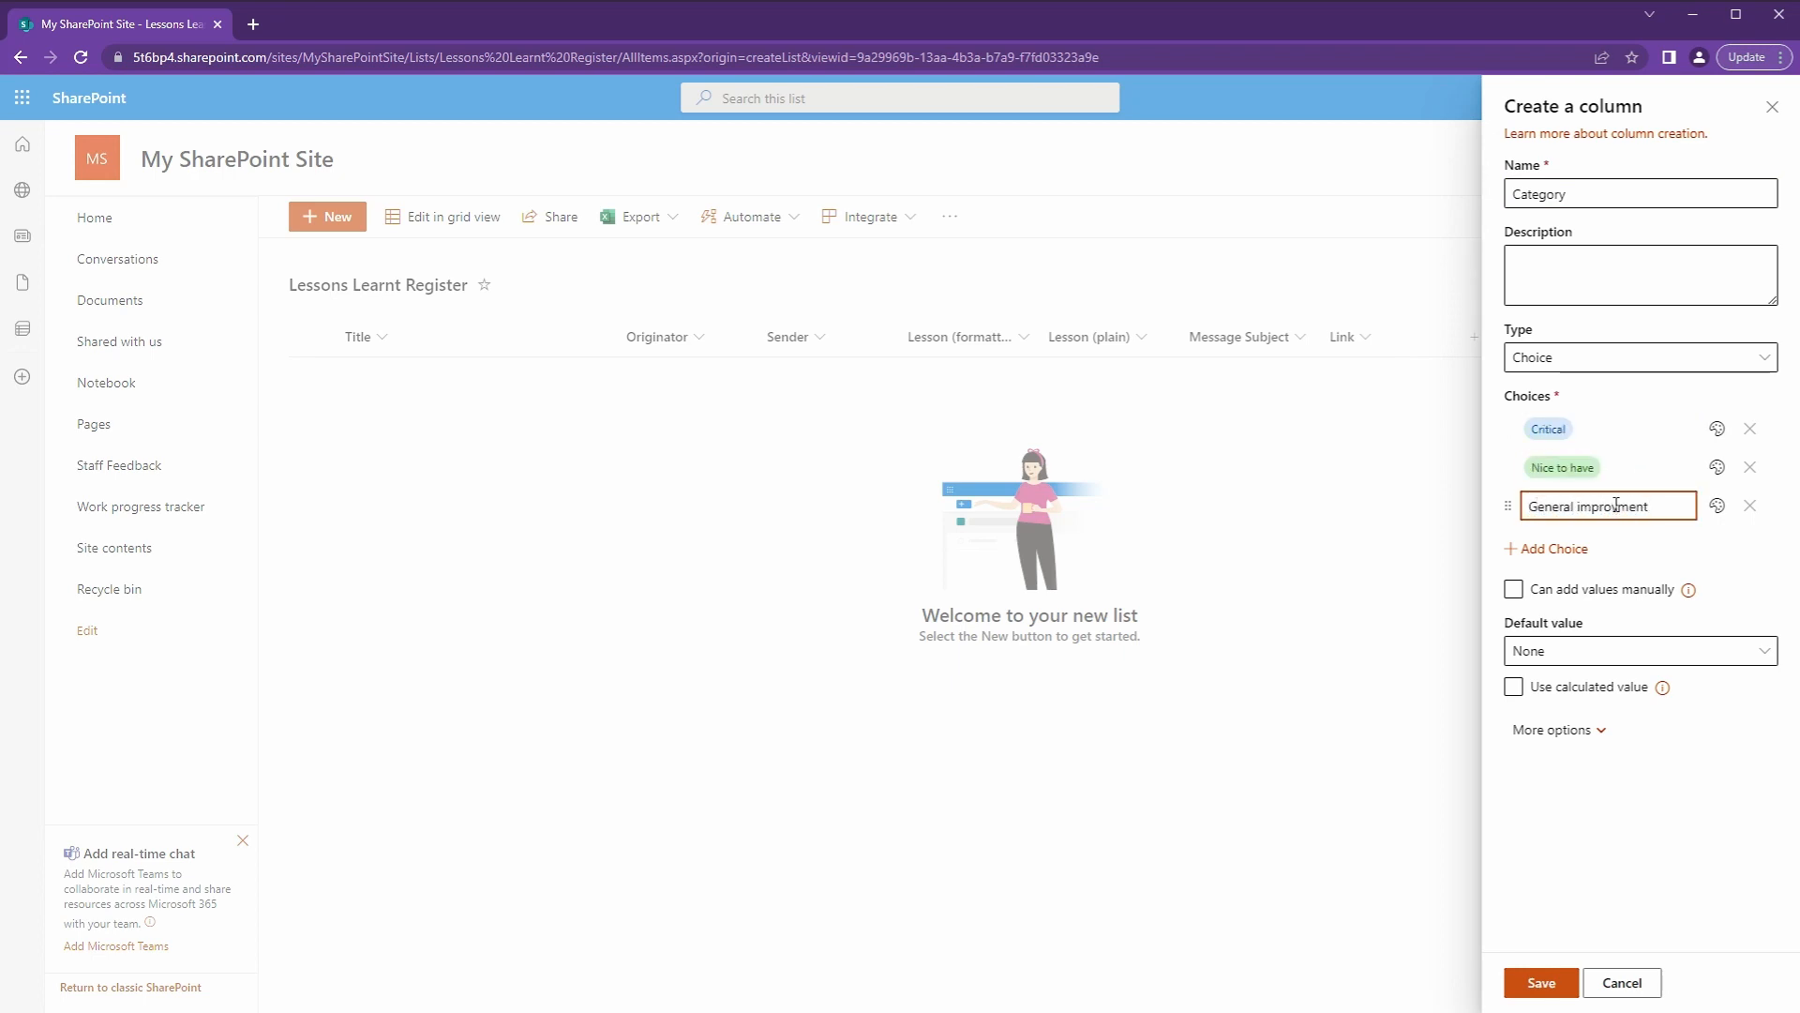
left_click(1542, 983)
Step: Add a single-line-of-text column named Notes to the list
left_click(1587, 337)
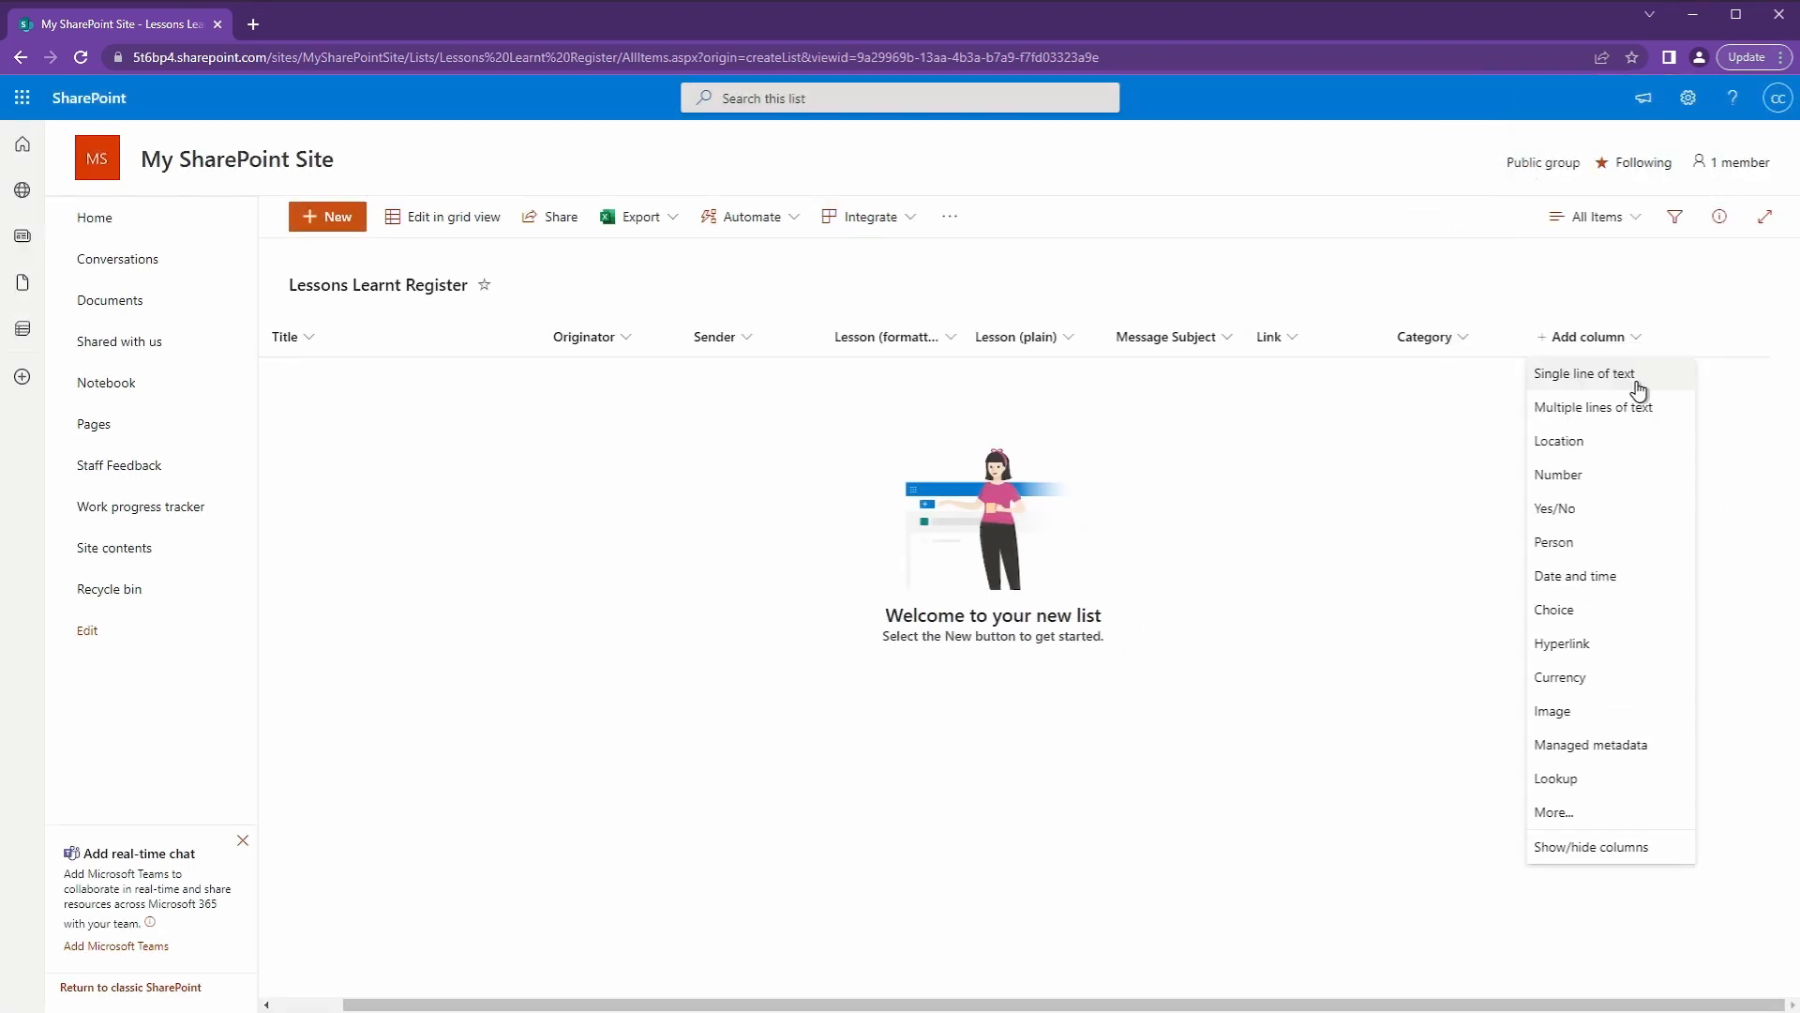
left_click(1638, 389)
type("No")
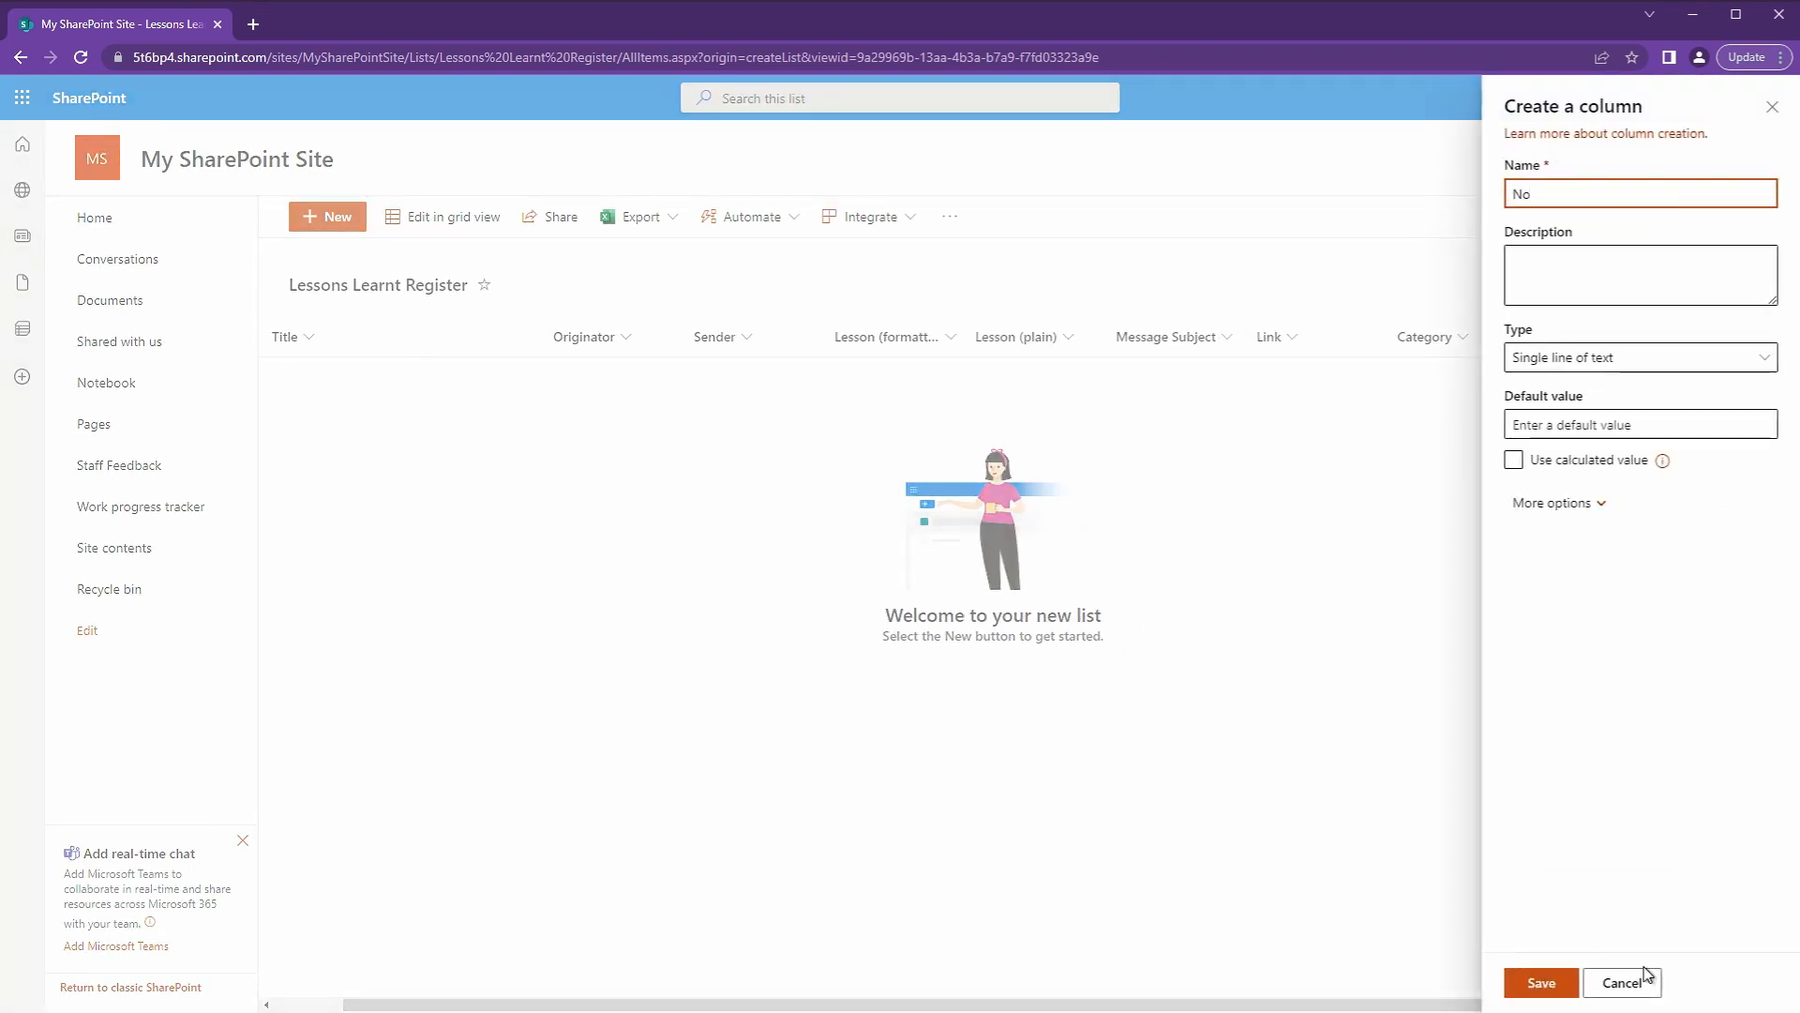
type("tes")
left_click(1538, 982)
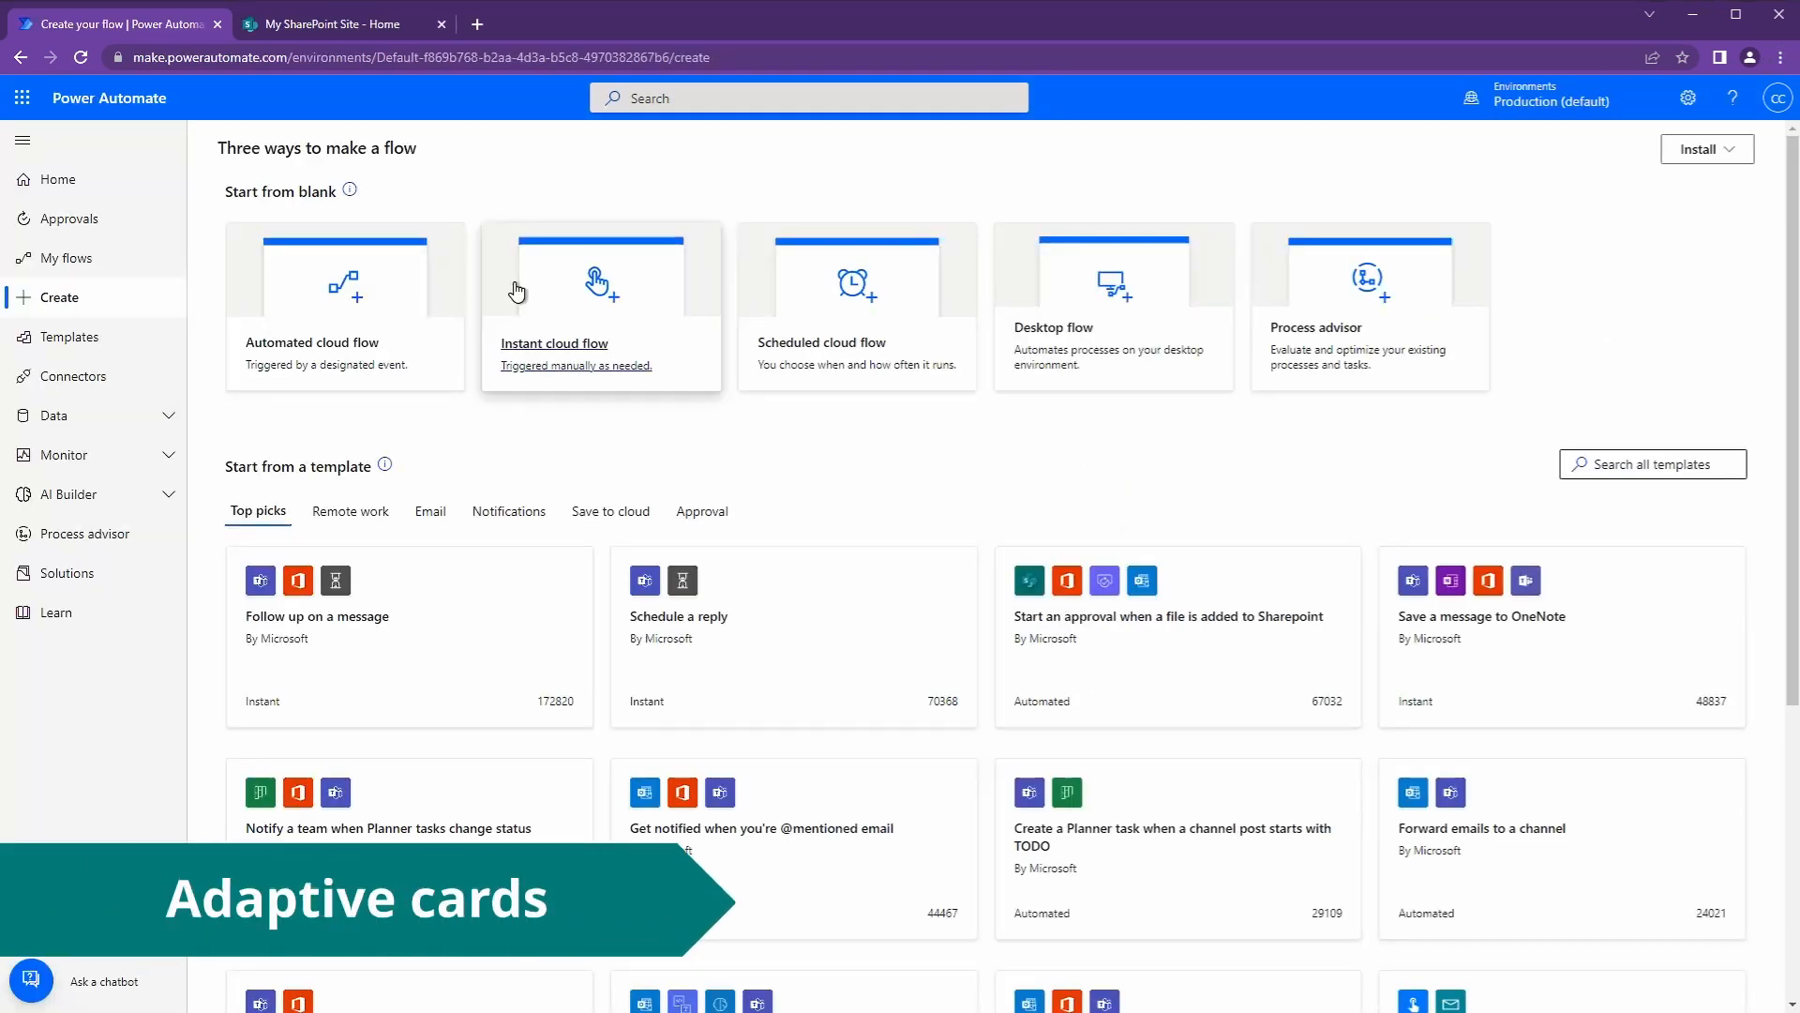
Step: Create an instant cloud flow named Lesson Learnt with the trigger For a selected message (V2)
left_click(517, 293)
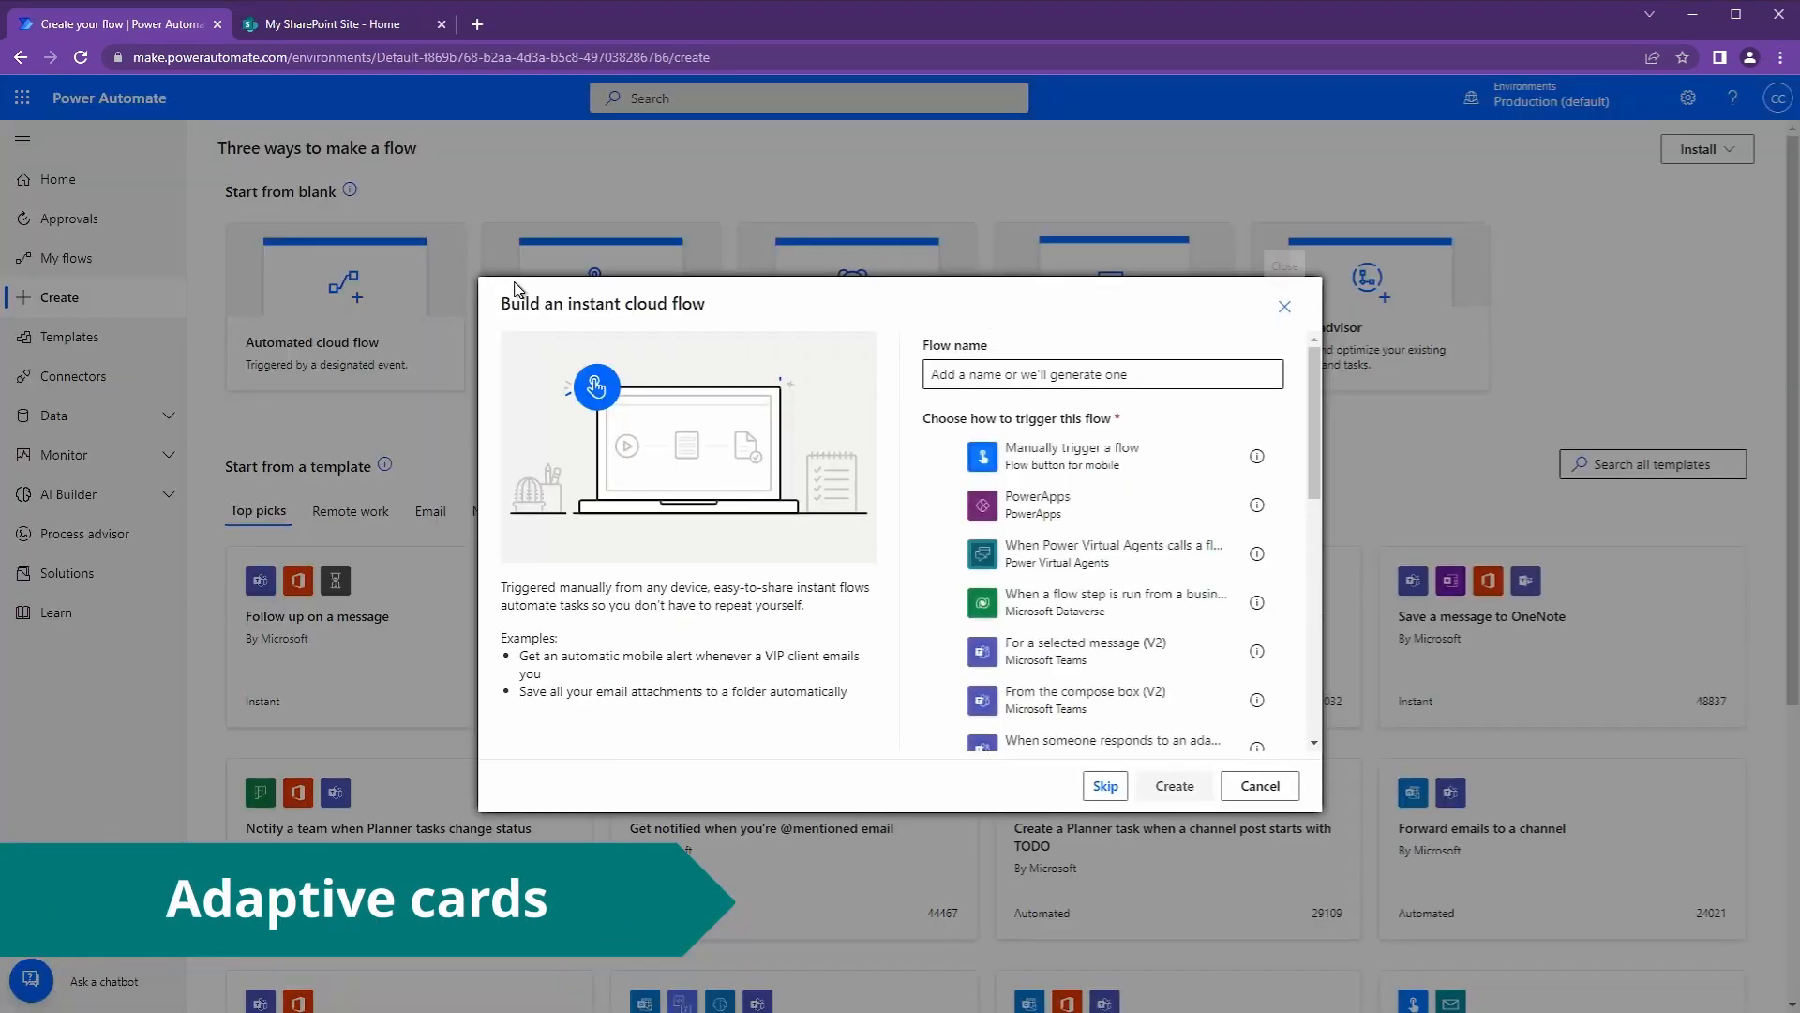
left_click(1134, 660)
type("Lesson Learnt")
left_click(1183, 795)
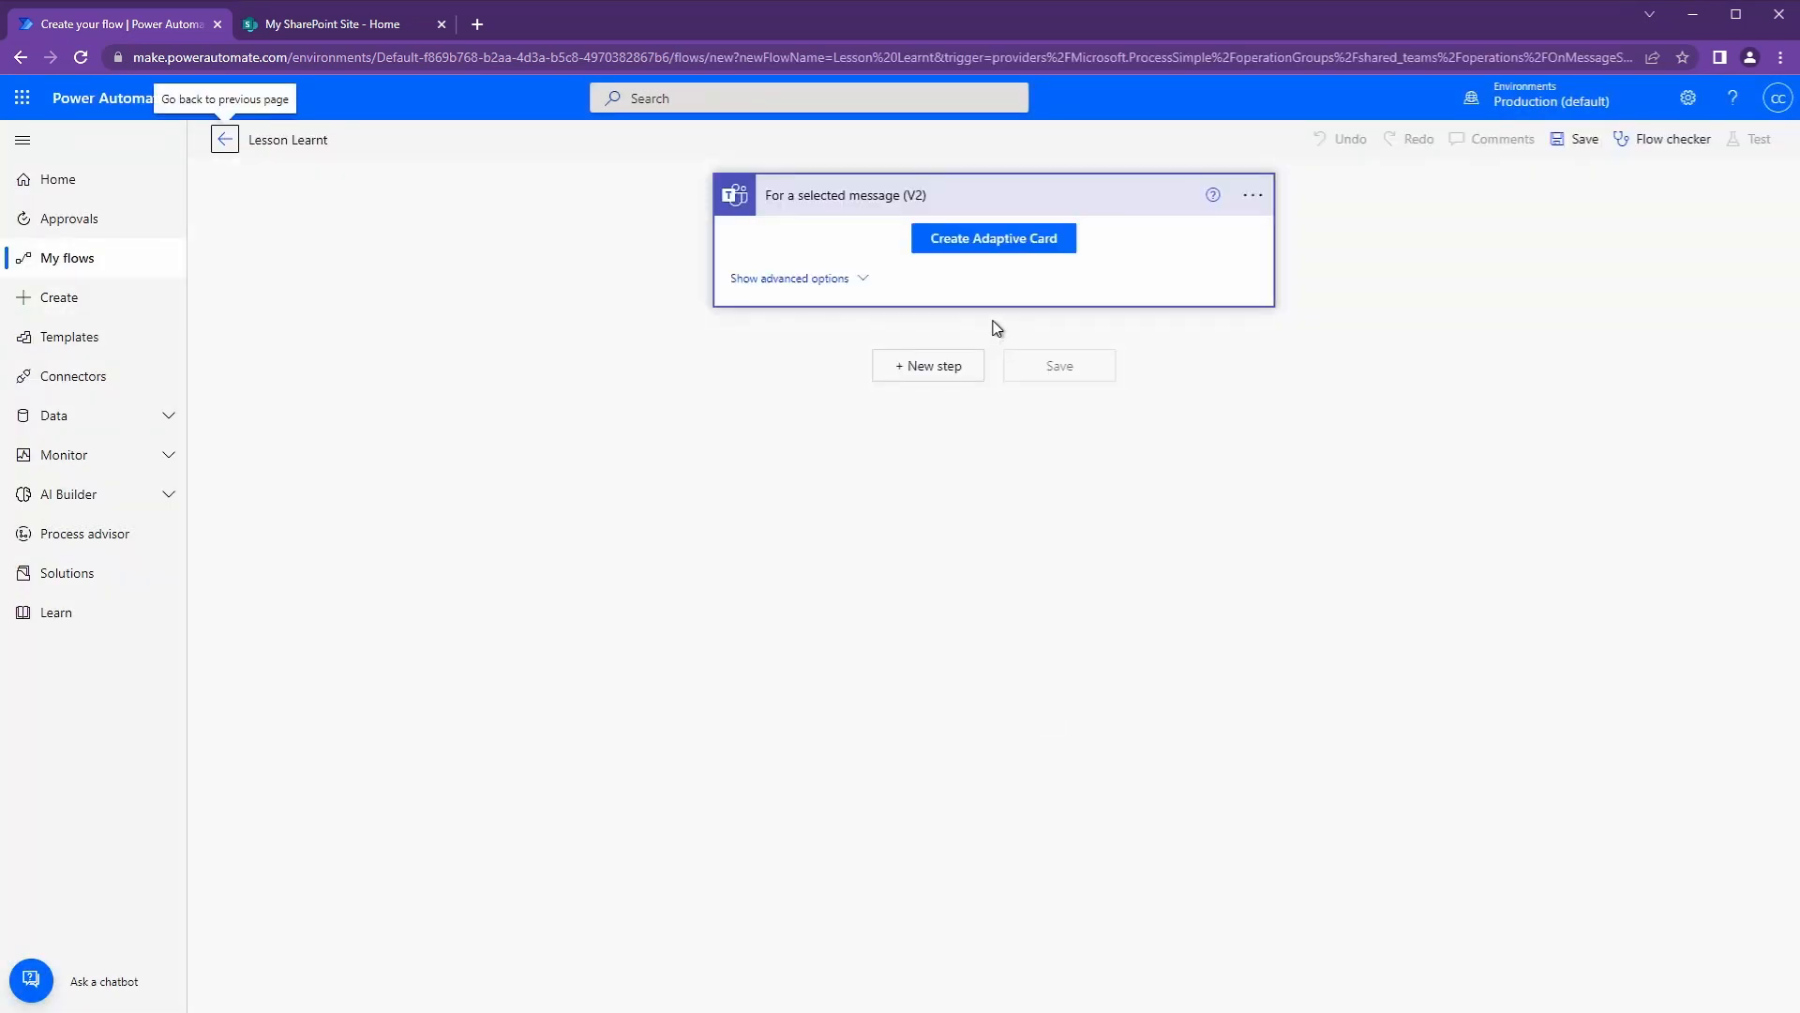
Step: Start the trigger's adaptive card and set its heading text to "Raise a lesson learnt"
left_click(999, 242)
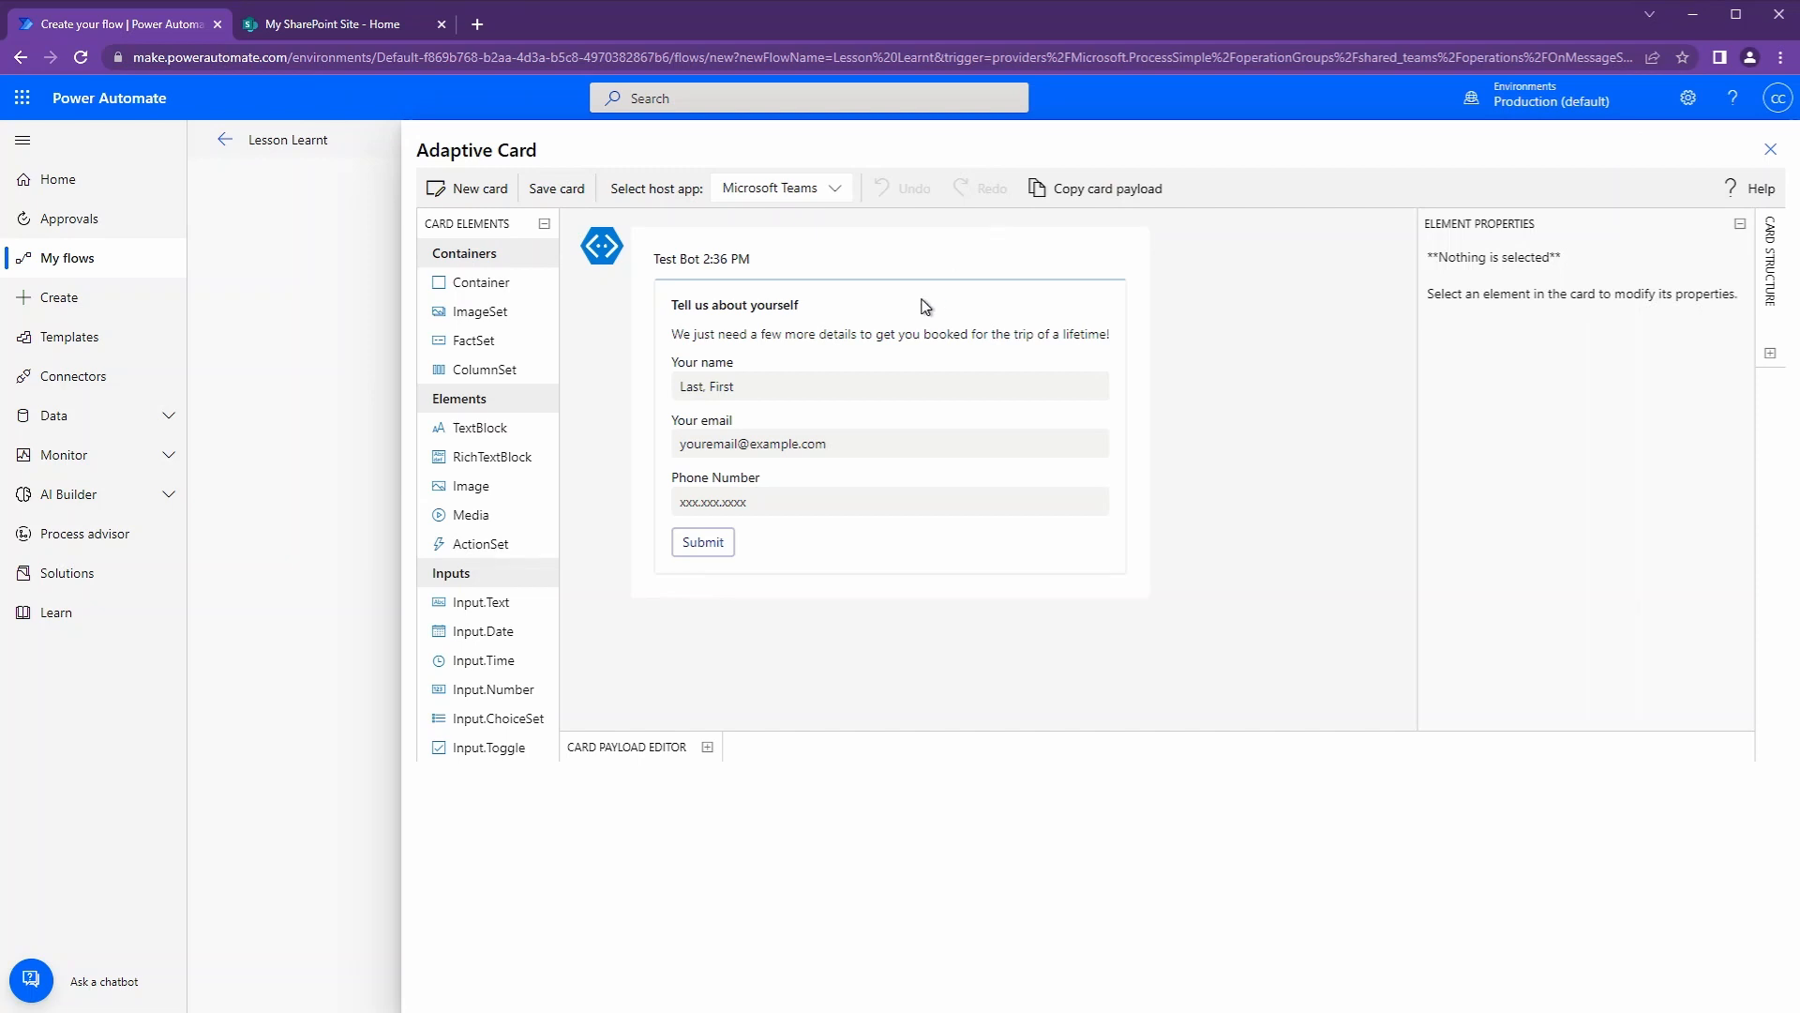
left_click(790, 308)
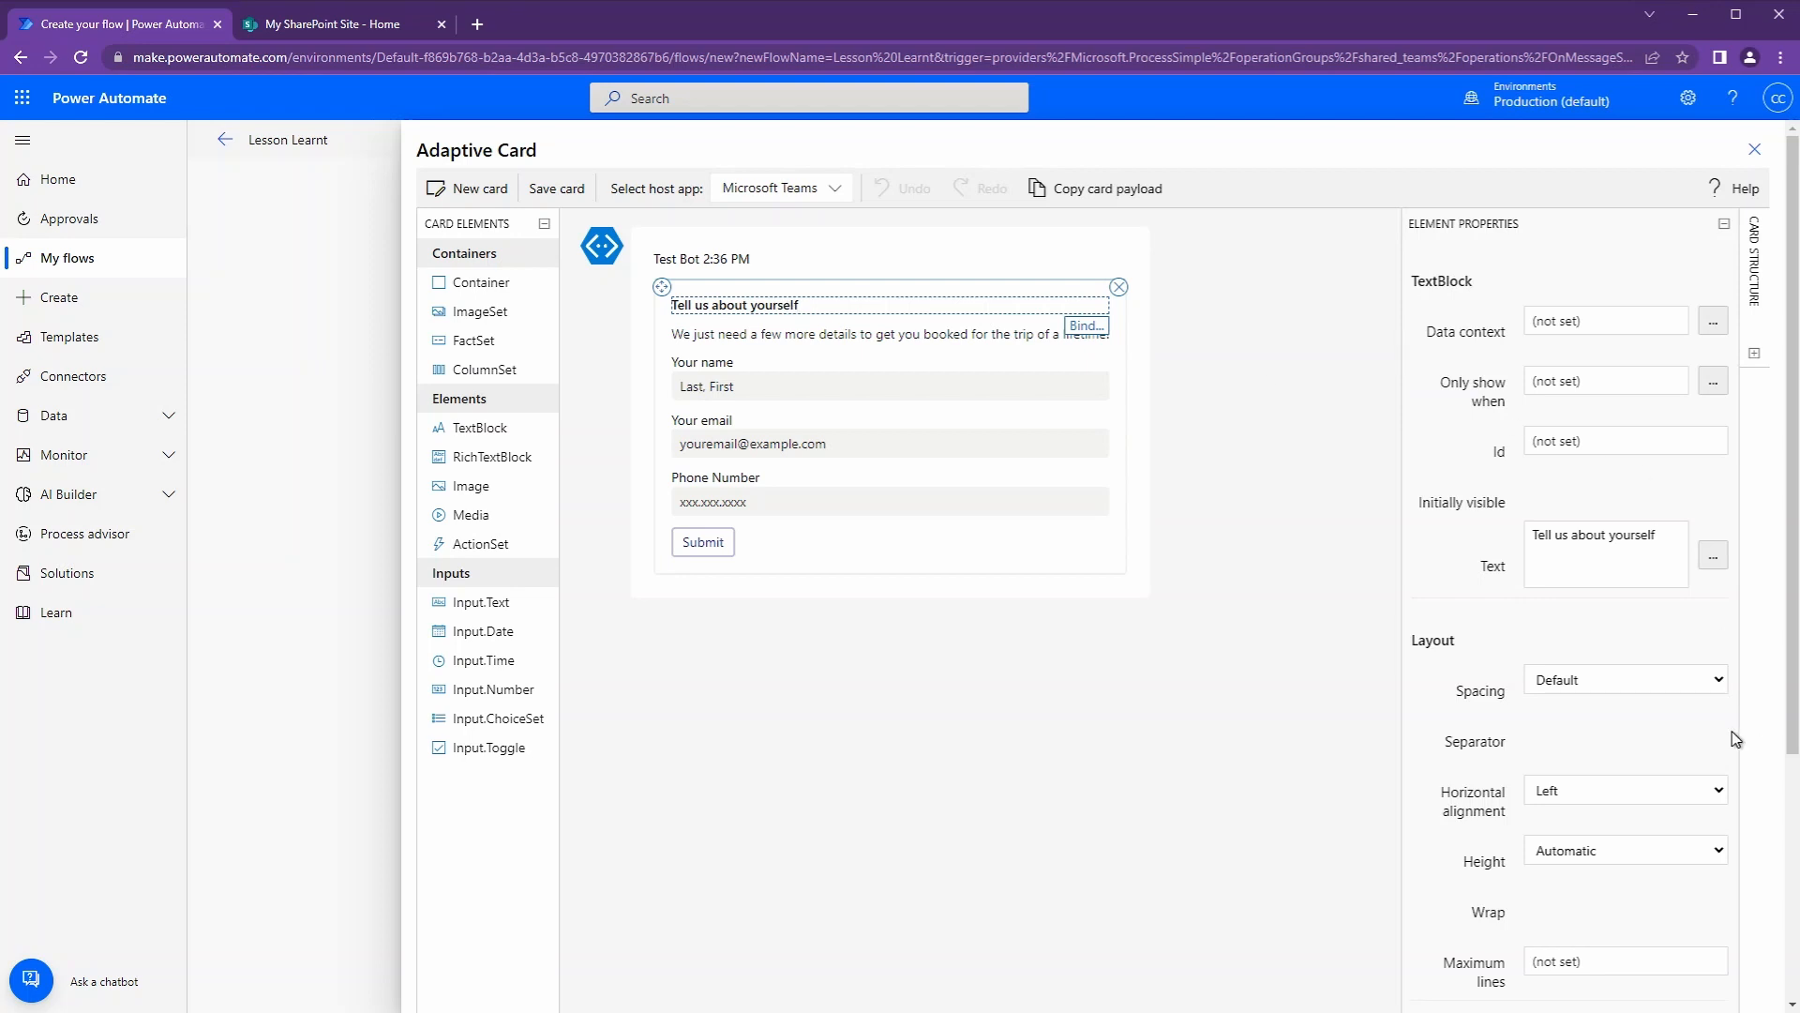
double_click(1631, 536)
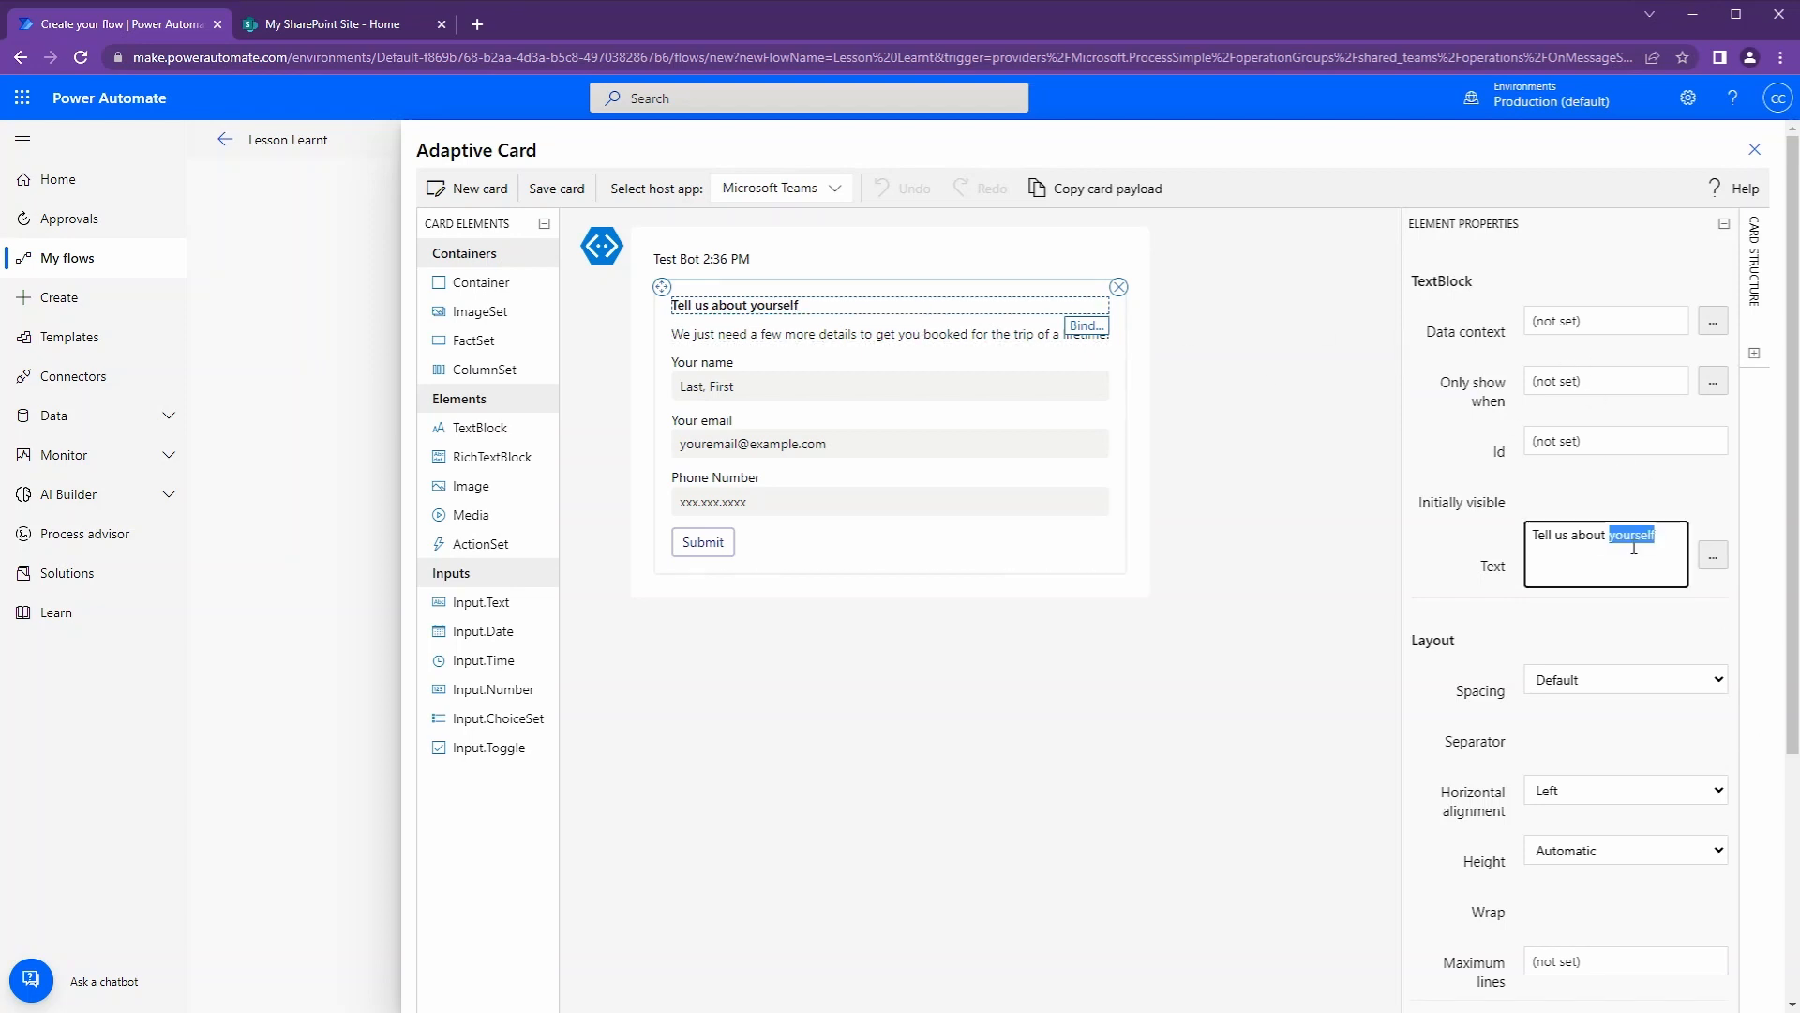
key("ctrl+a")
type("Raise")
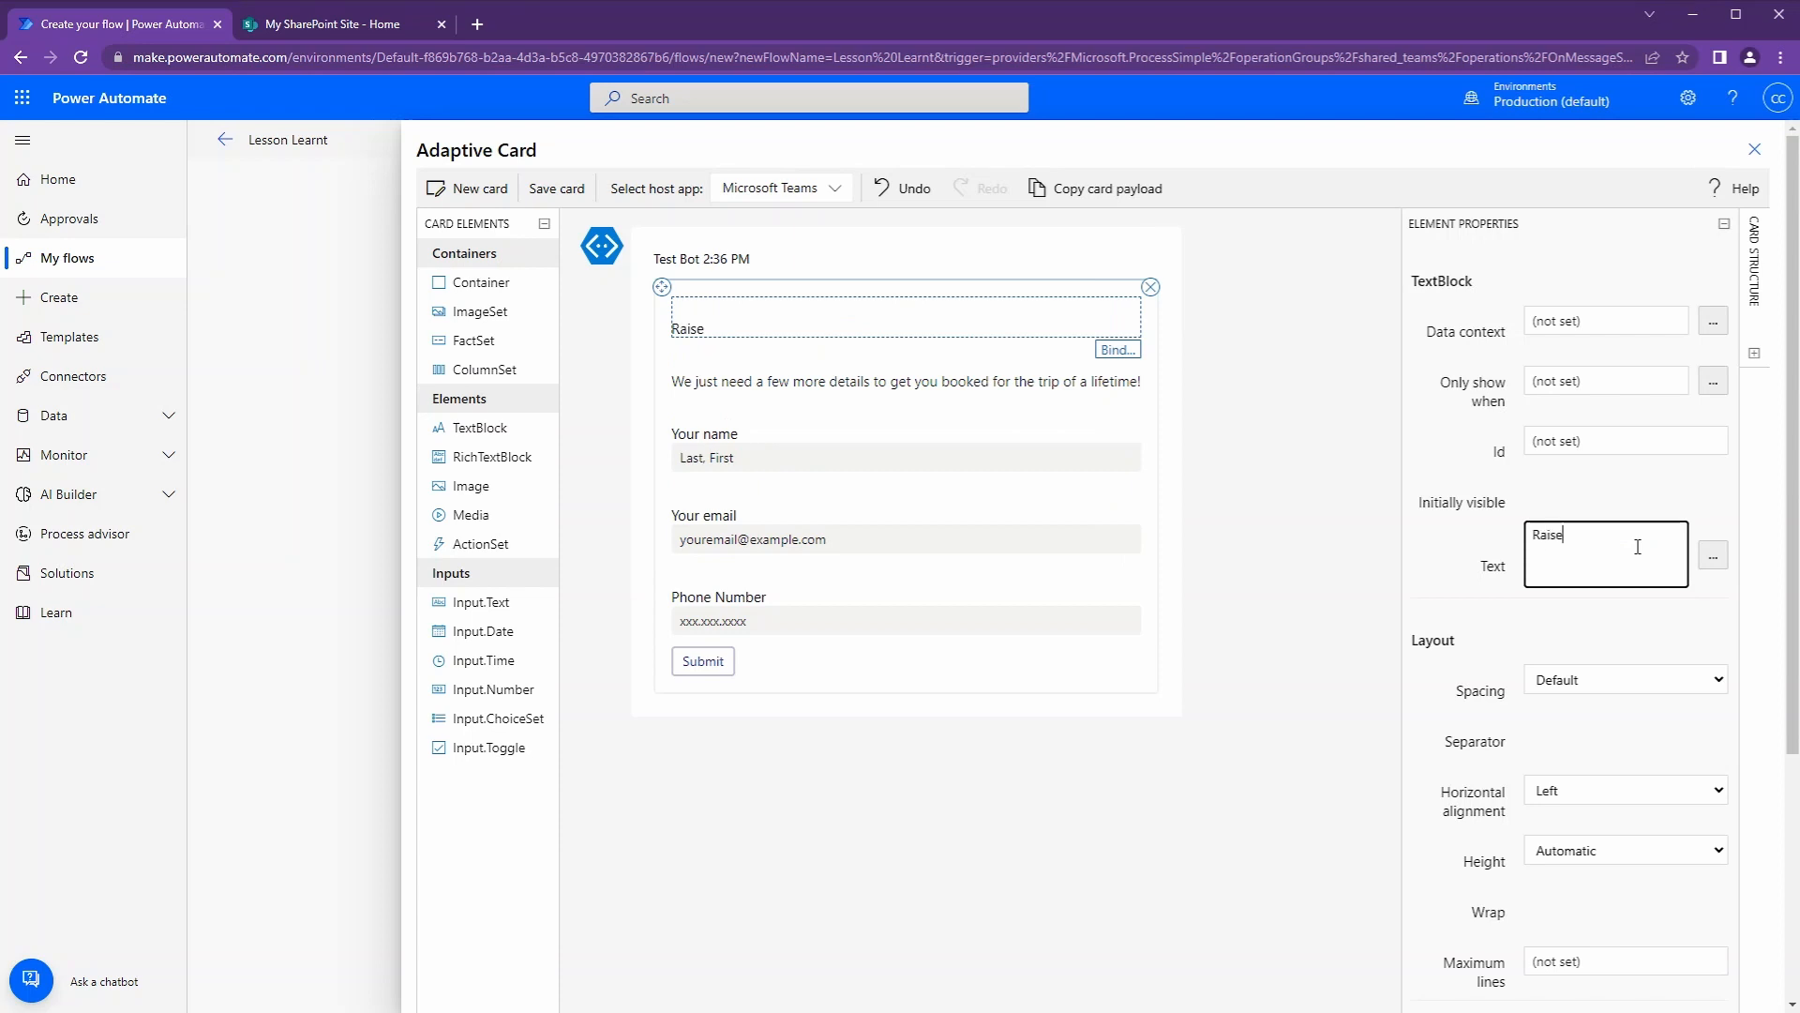
type(" a lesson lean")
Step: Style the card heading with size Large and color Accent
scroll(1627, 760, "down", 3)
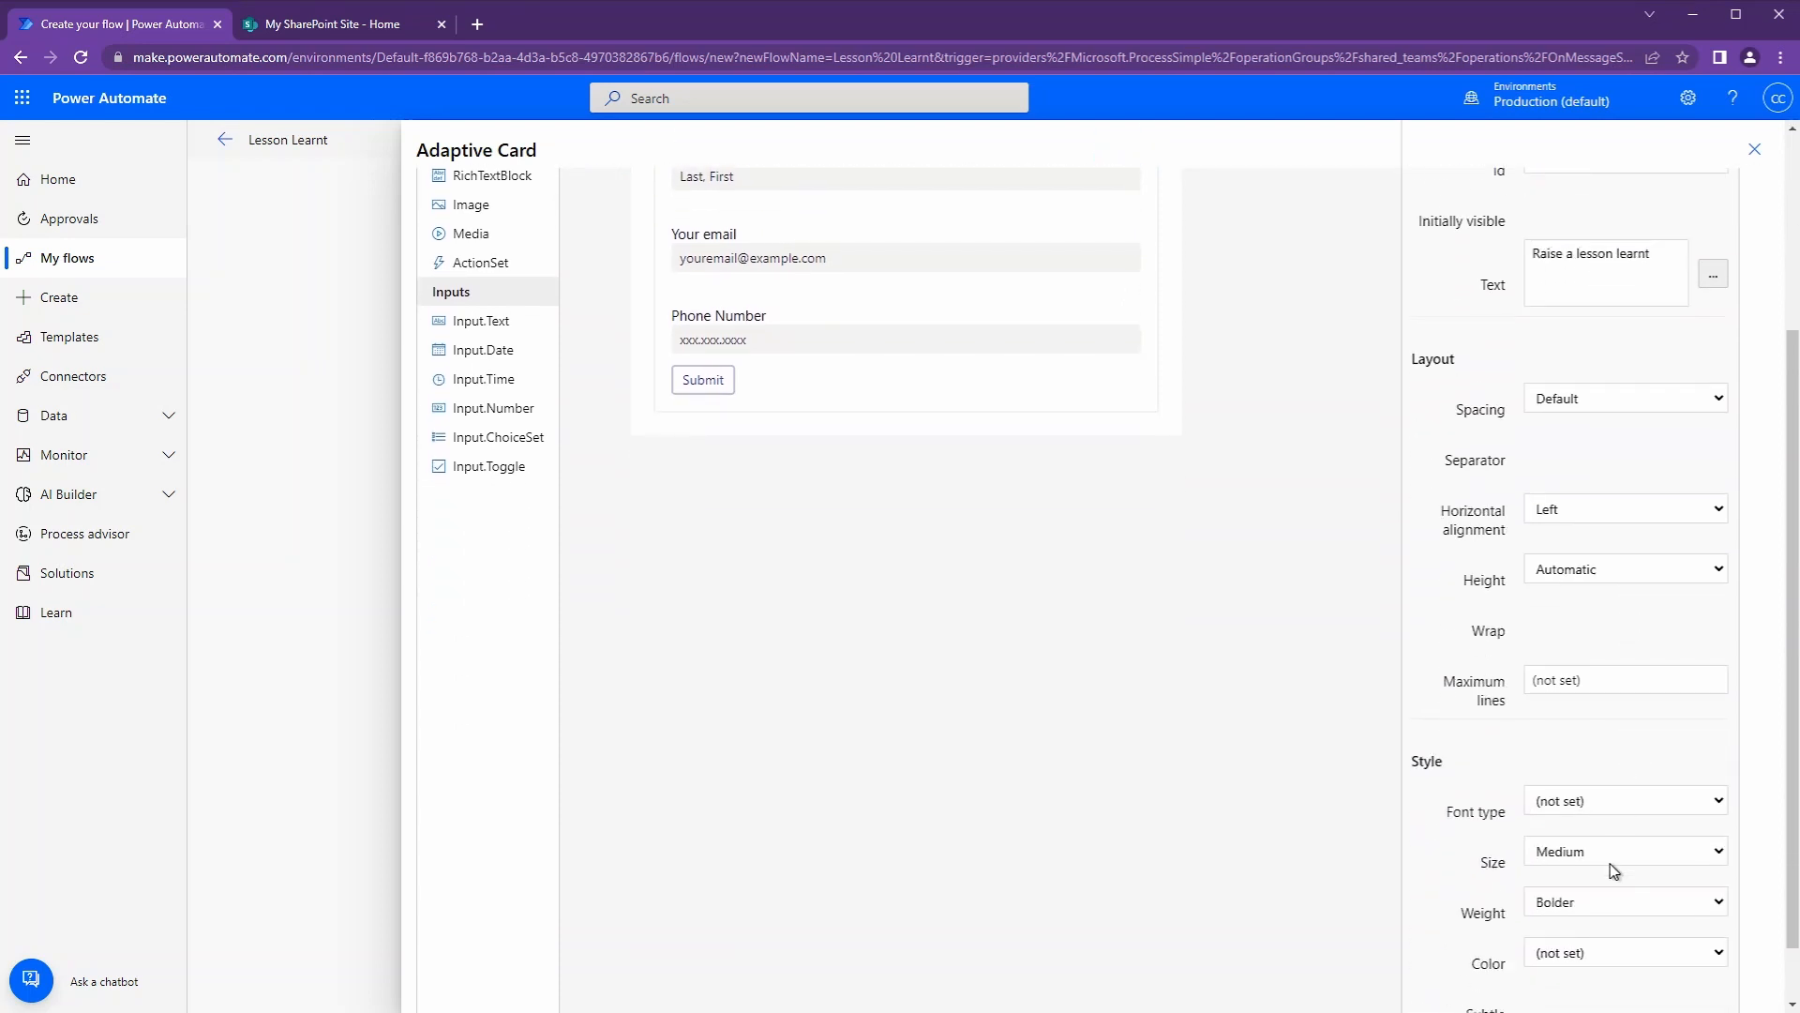
left_click(1610, 862)
left_click(1578, 939)
scroll(1601, 899, "down", 1)
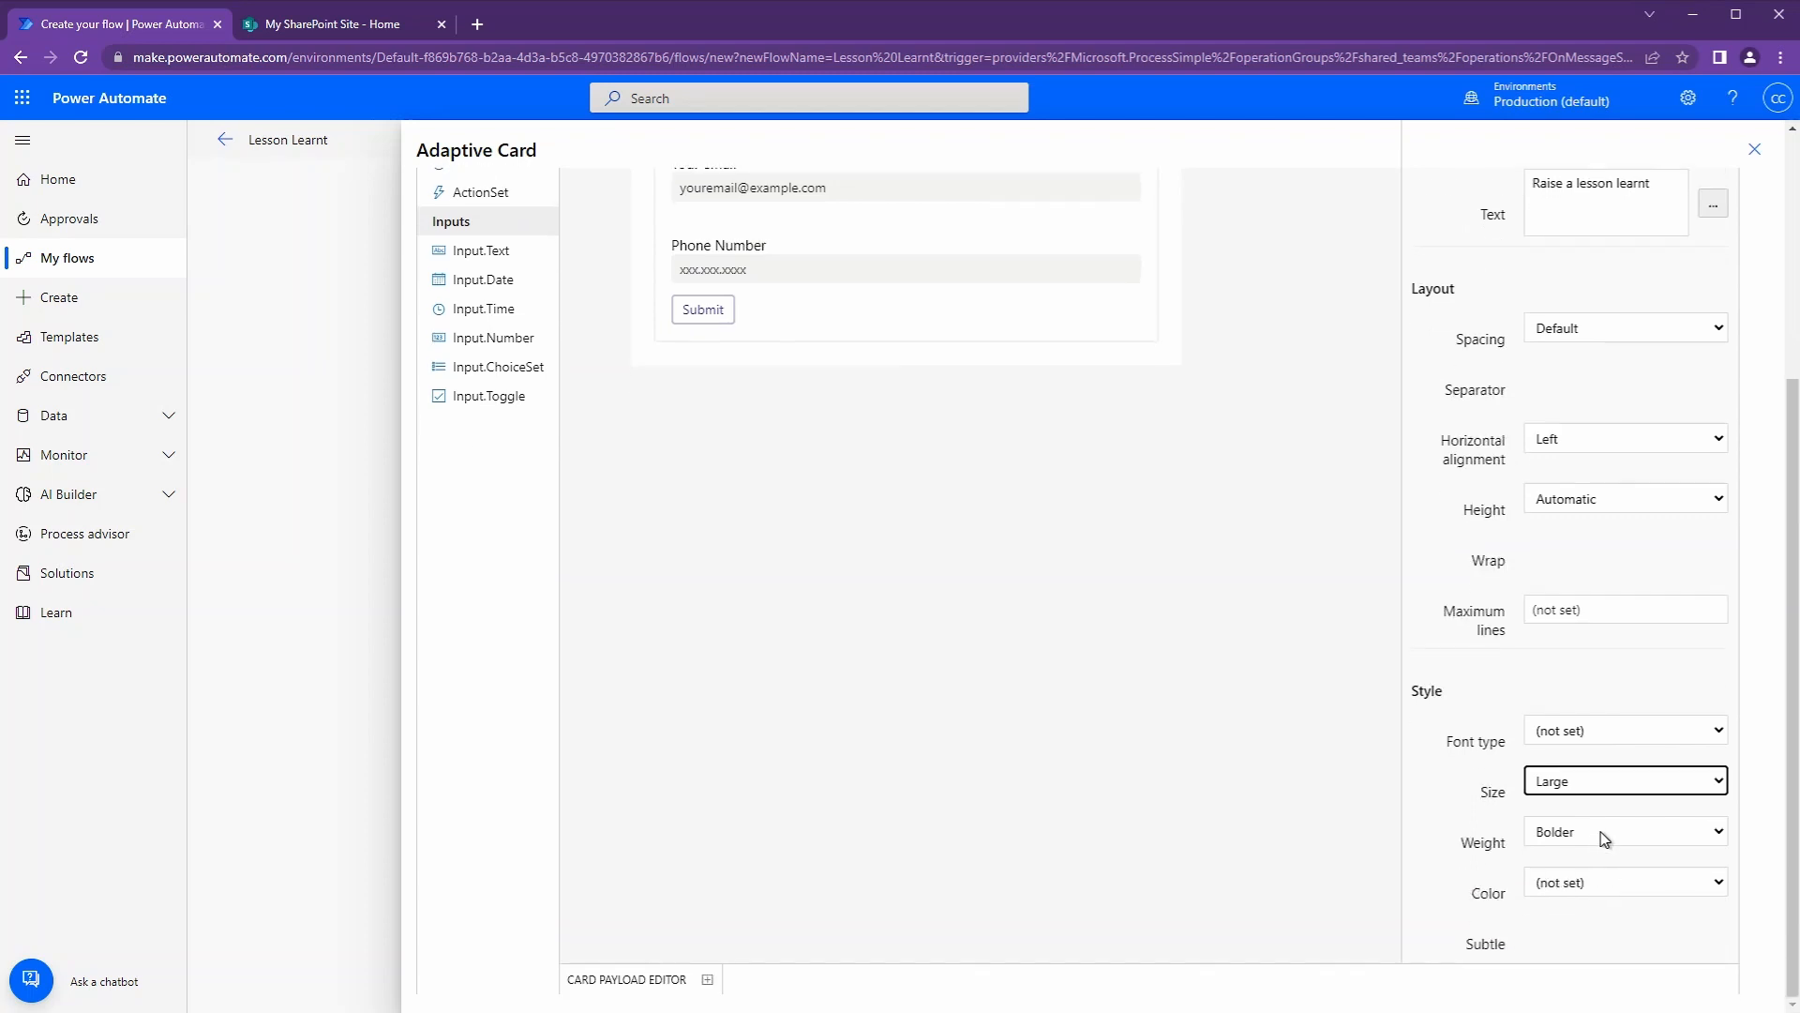
left_click(1605, 879)
left_click(1573, 958)
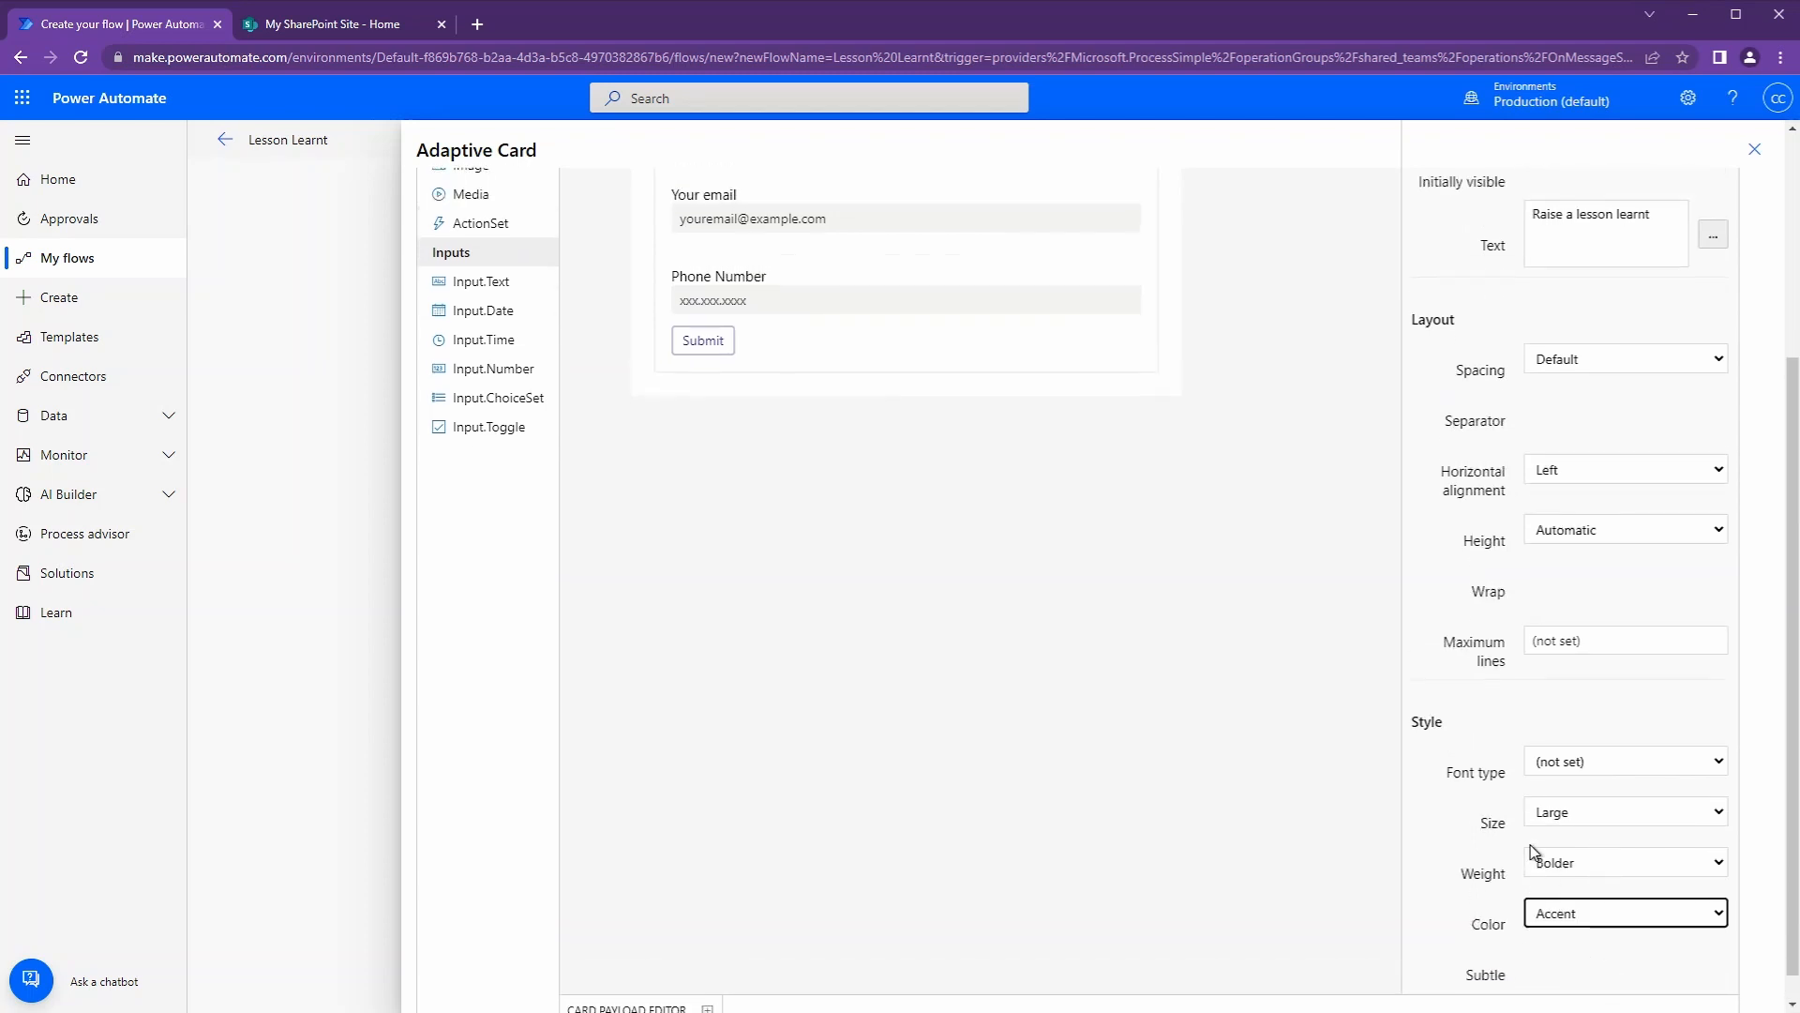
scroll(1530, 846, "up", 3)
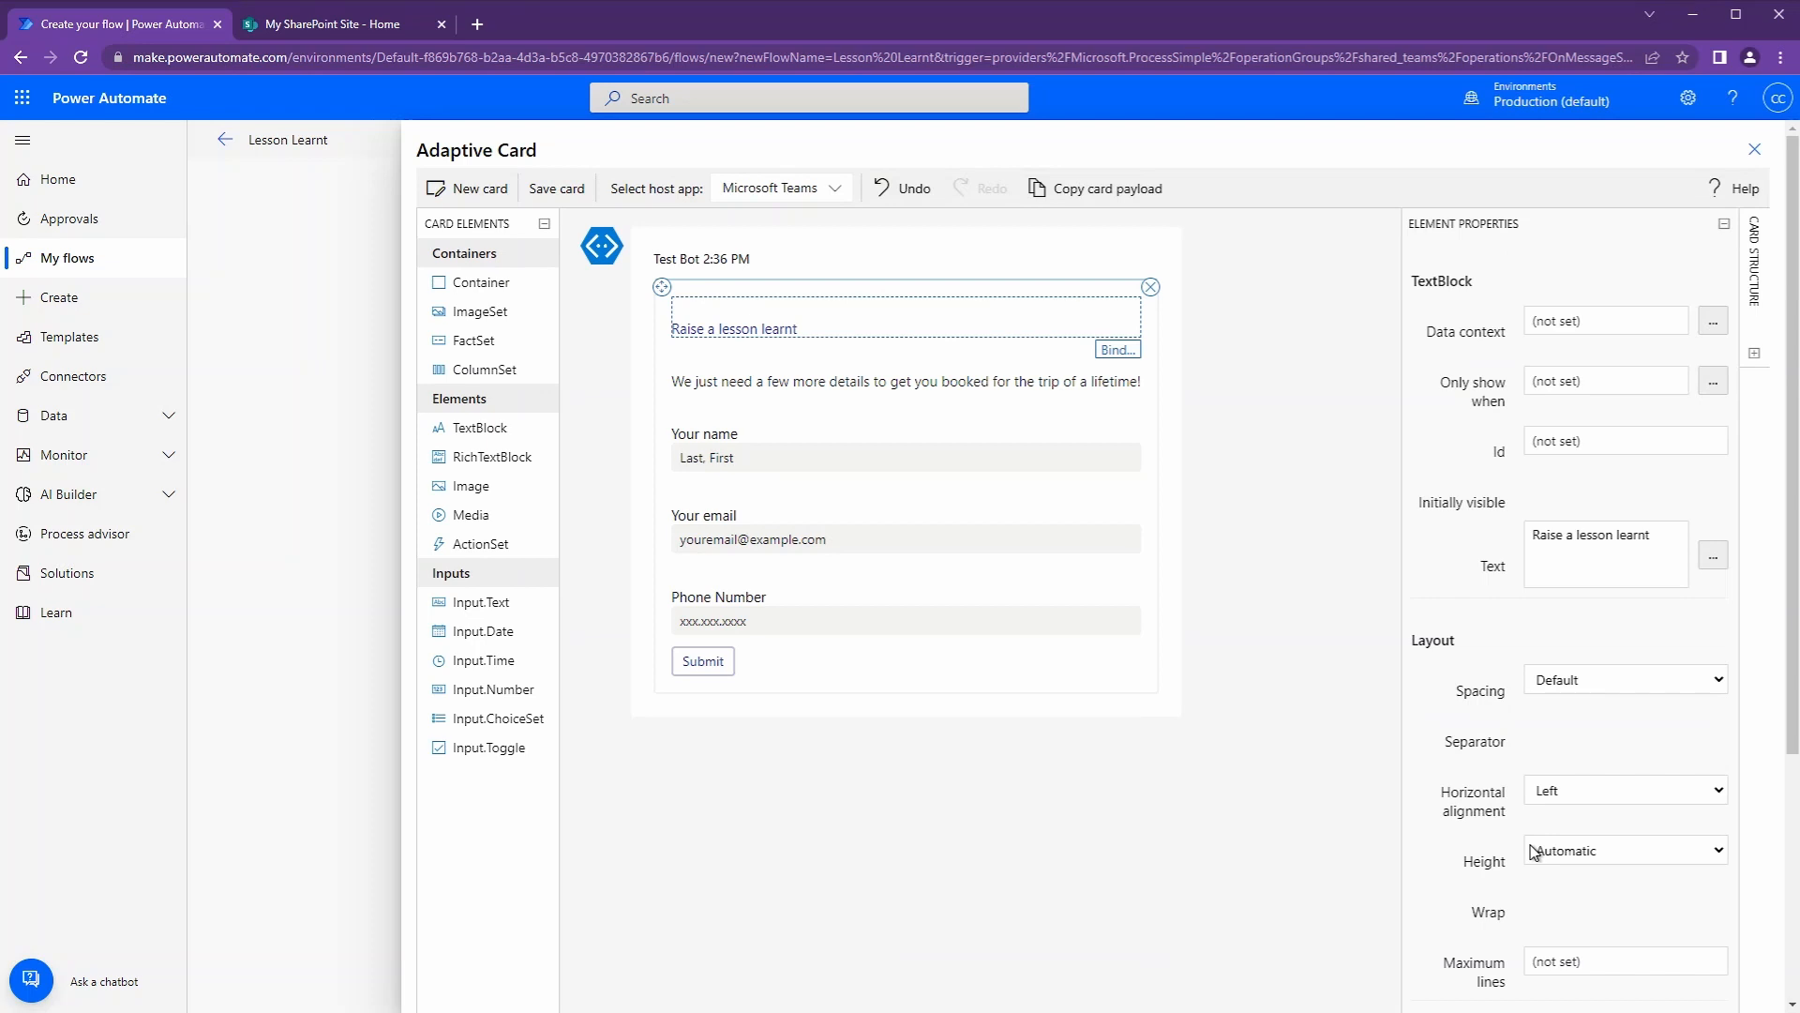
Step: Set the introductory line below the heading to "Additional information required" with Small spacing, correcting its spelling
left_click(989, 384)
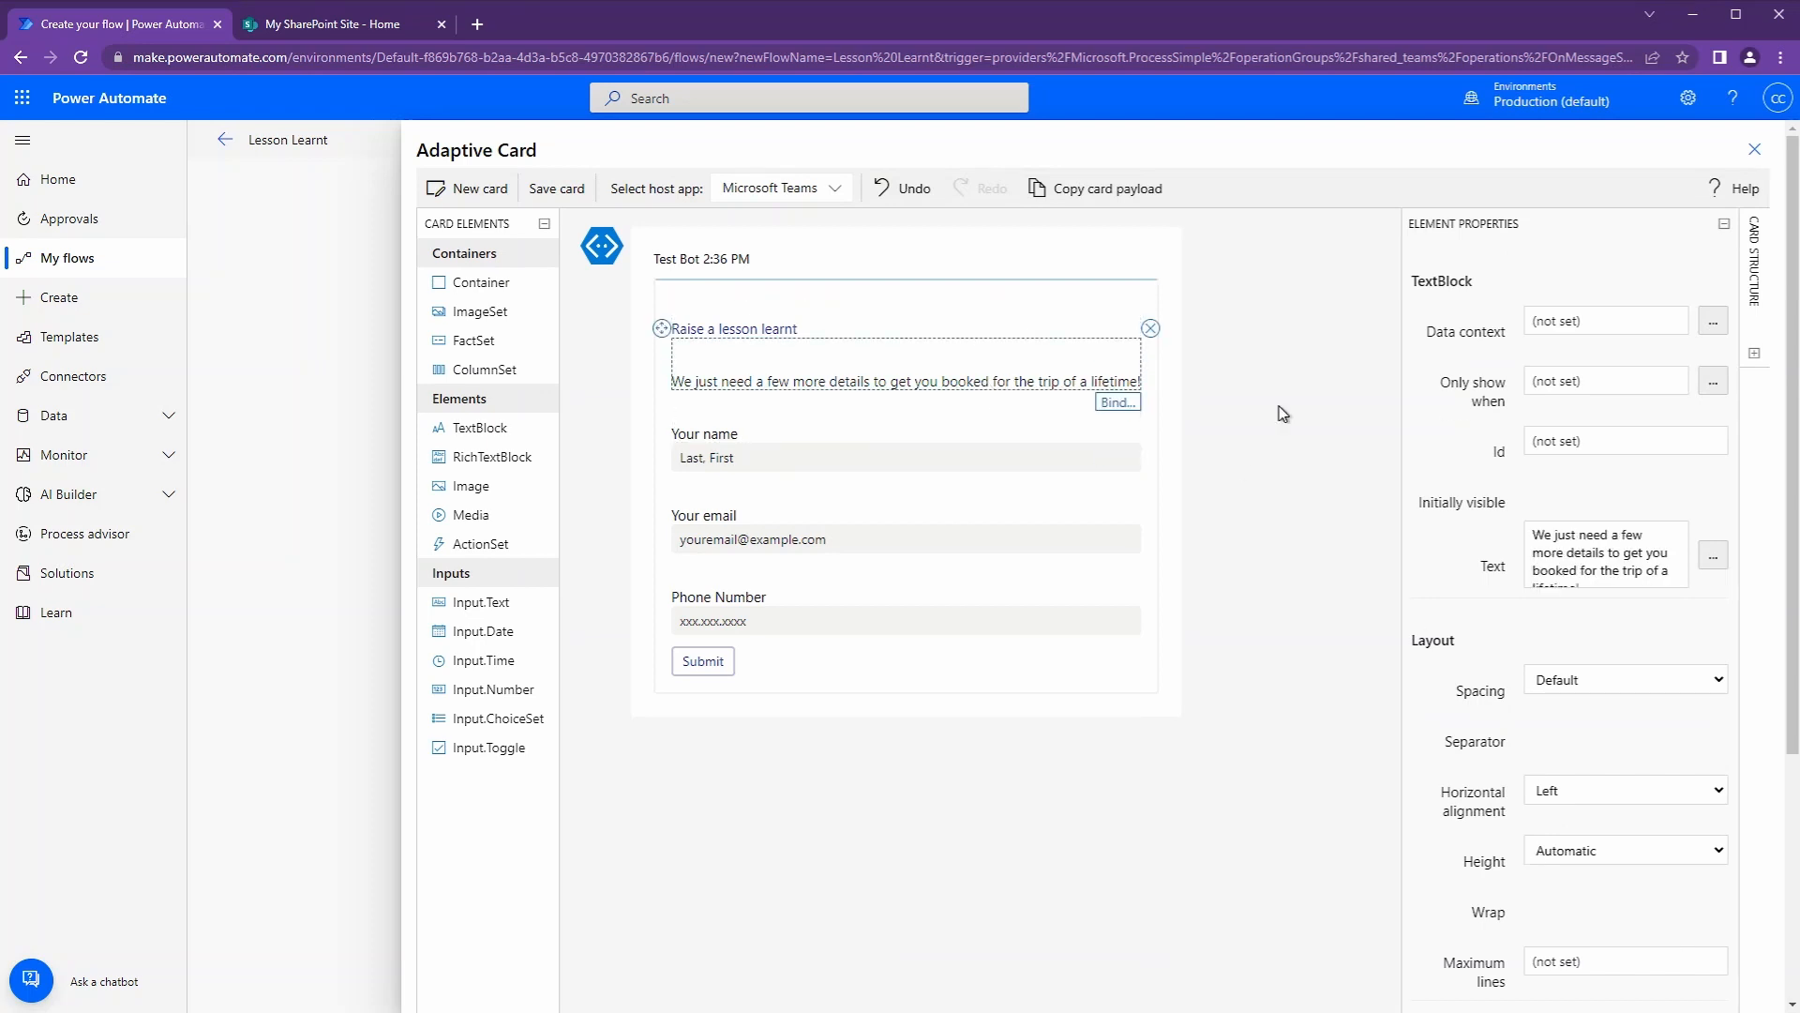
left_click(1595, 723)
left_click(1625, 530)
type("Add")
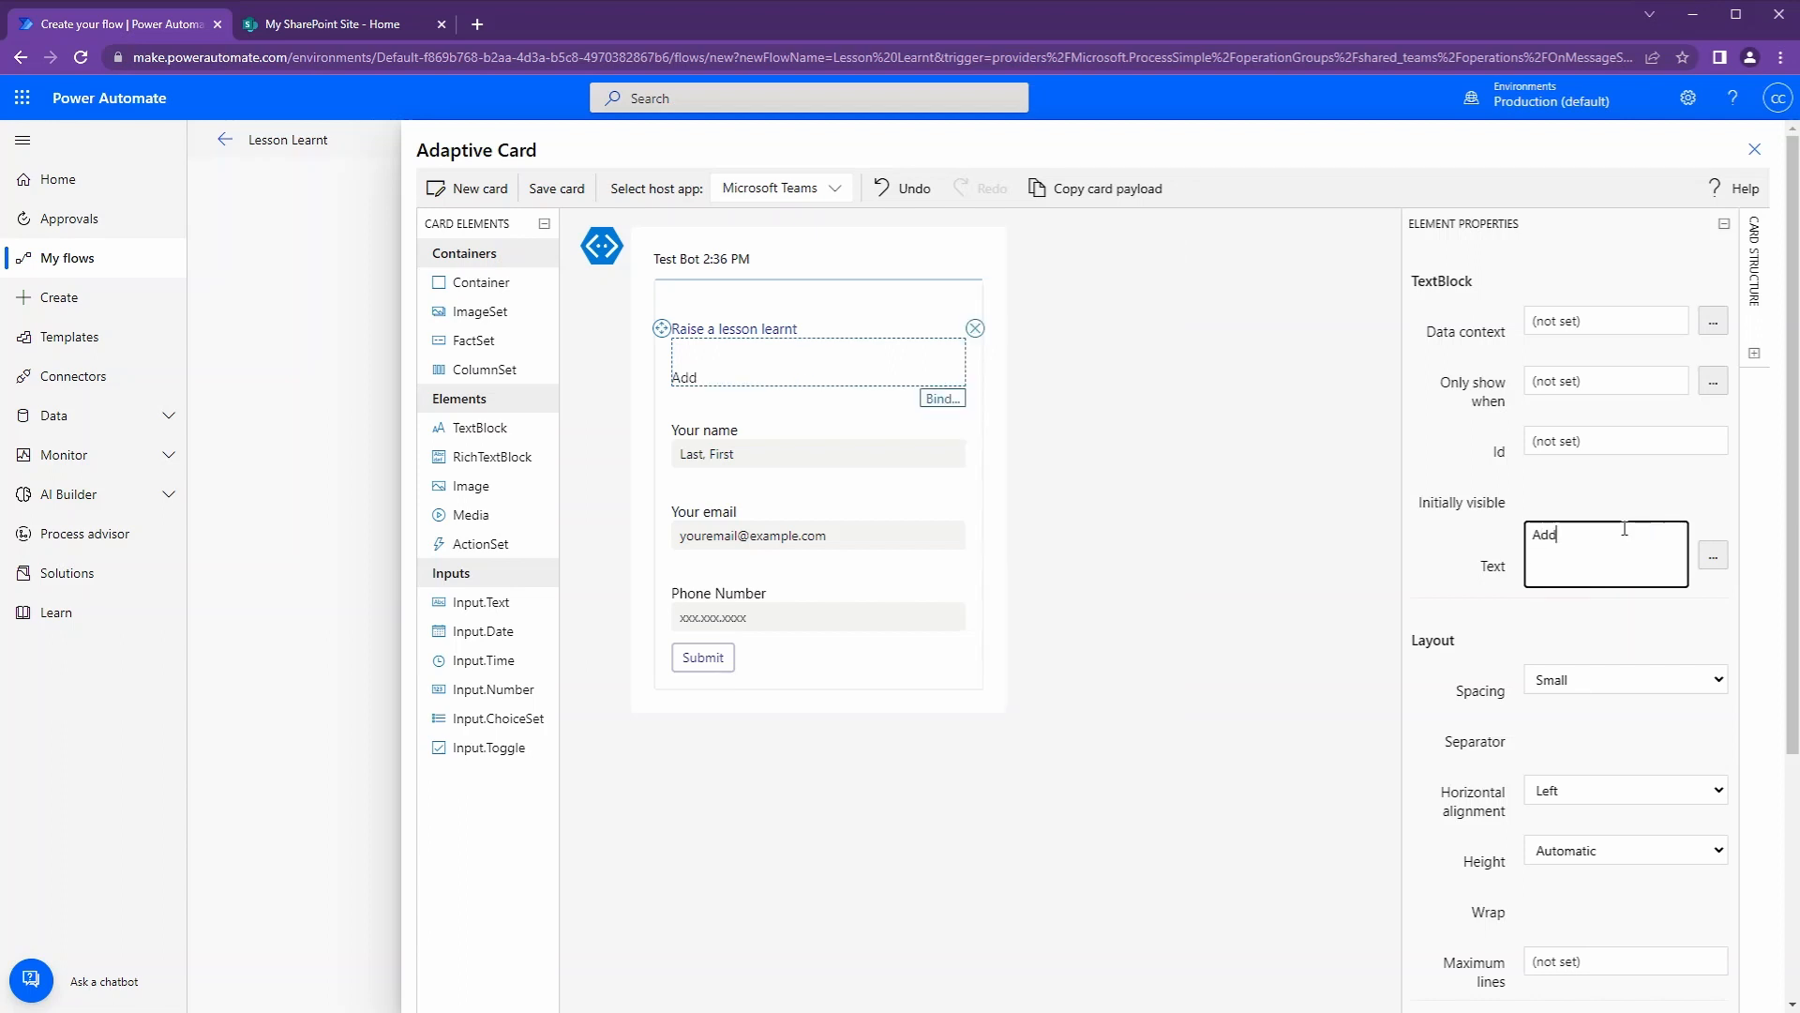
type("itonal information required")
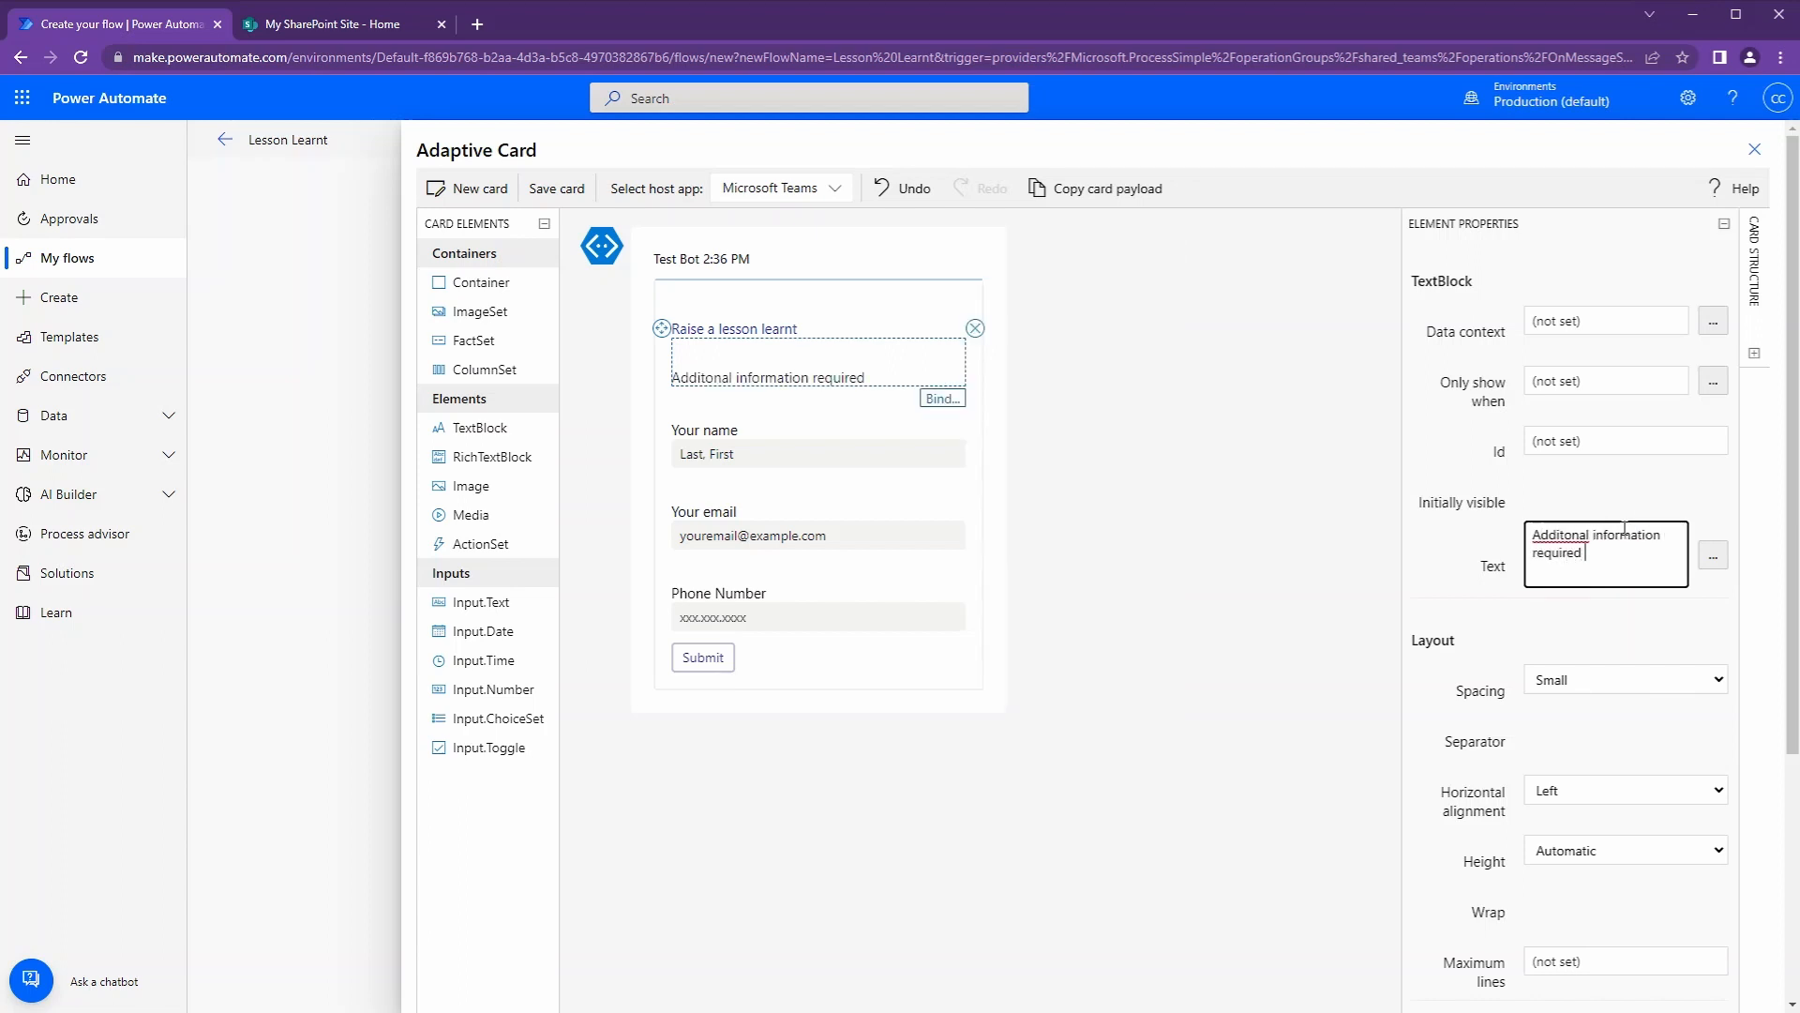
left_click(1550, 520)
right_click(1550, 526)
left_click(1602, 548)
scroll(1611, 814, "down", 4)
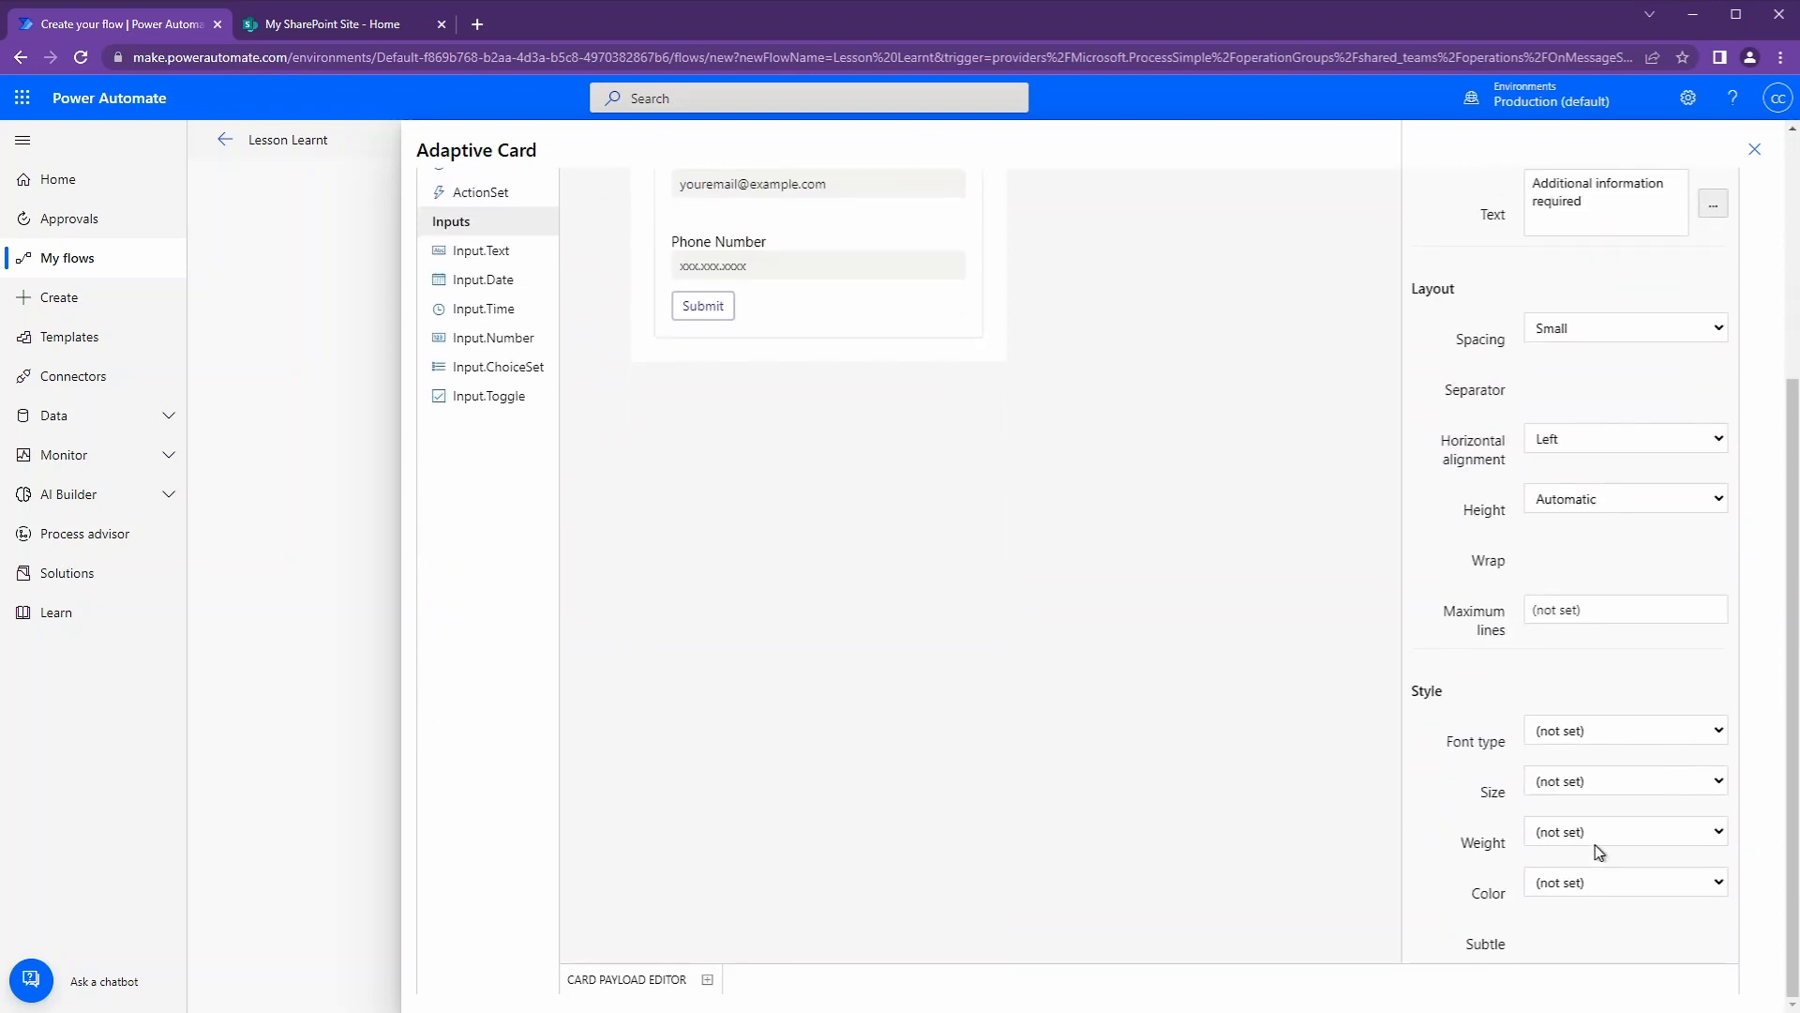
left_click(1563, 869)
scroll(840, 270, "up", 2)
Step: Change the text of the "Your name" label to Title
left_click(836, 264)
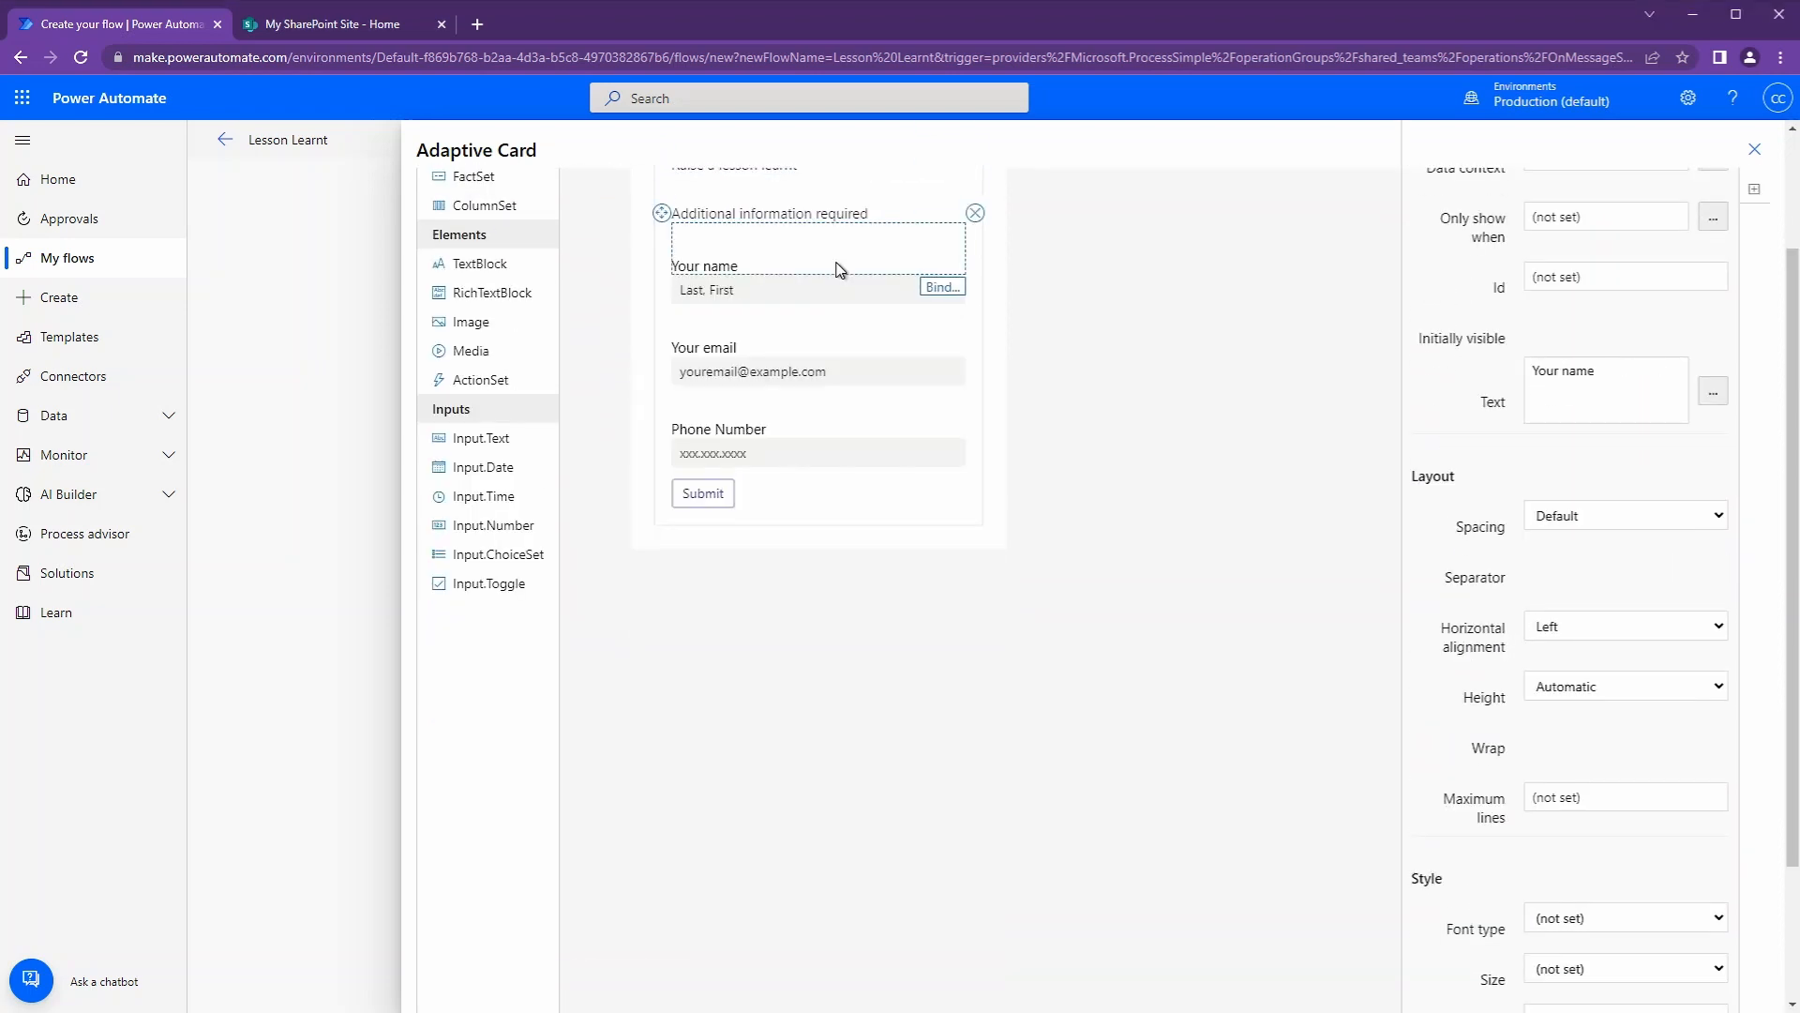
triple_click(1631, 368)
type("Title")
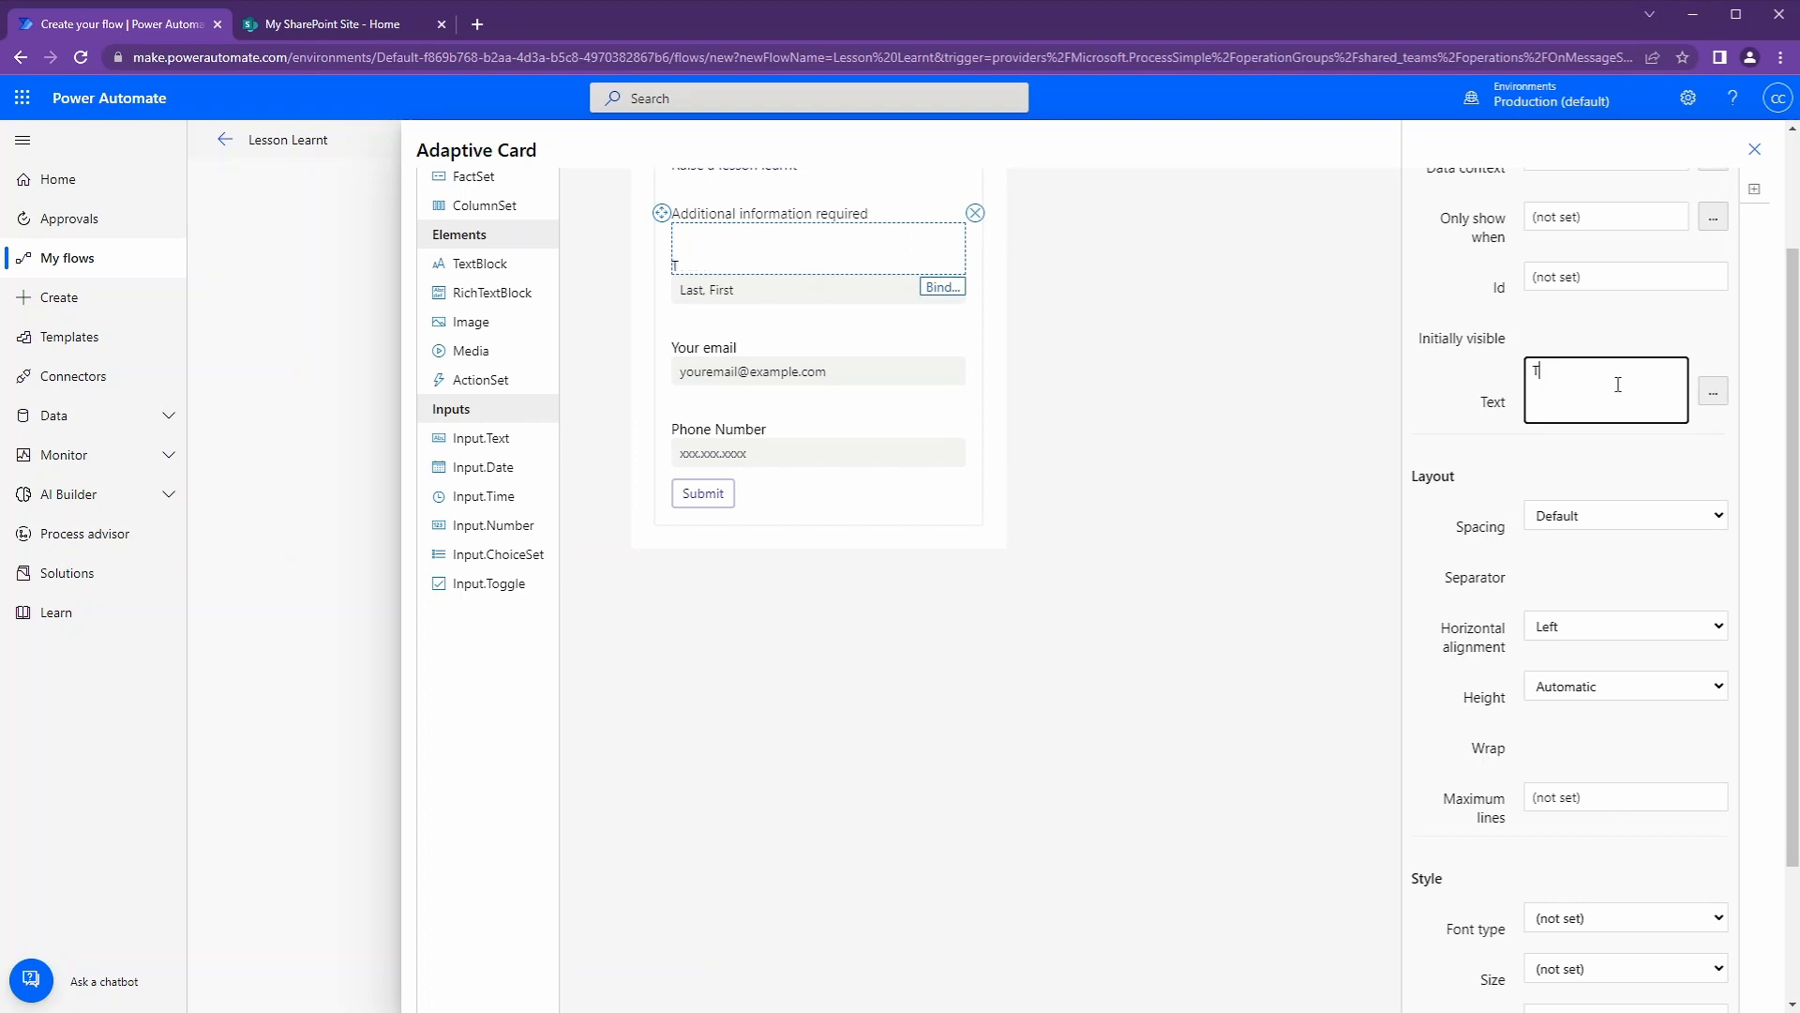
scroll(797, 456, "up", 2)
Step: Give the input below the Title label the placeholder "Enter text here" and the id acTitle
left_click(796, 457)
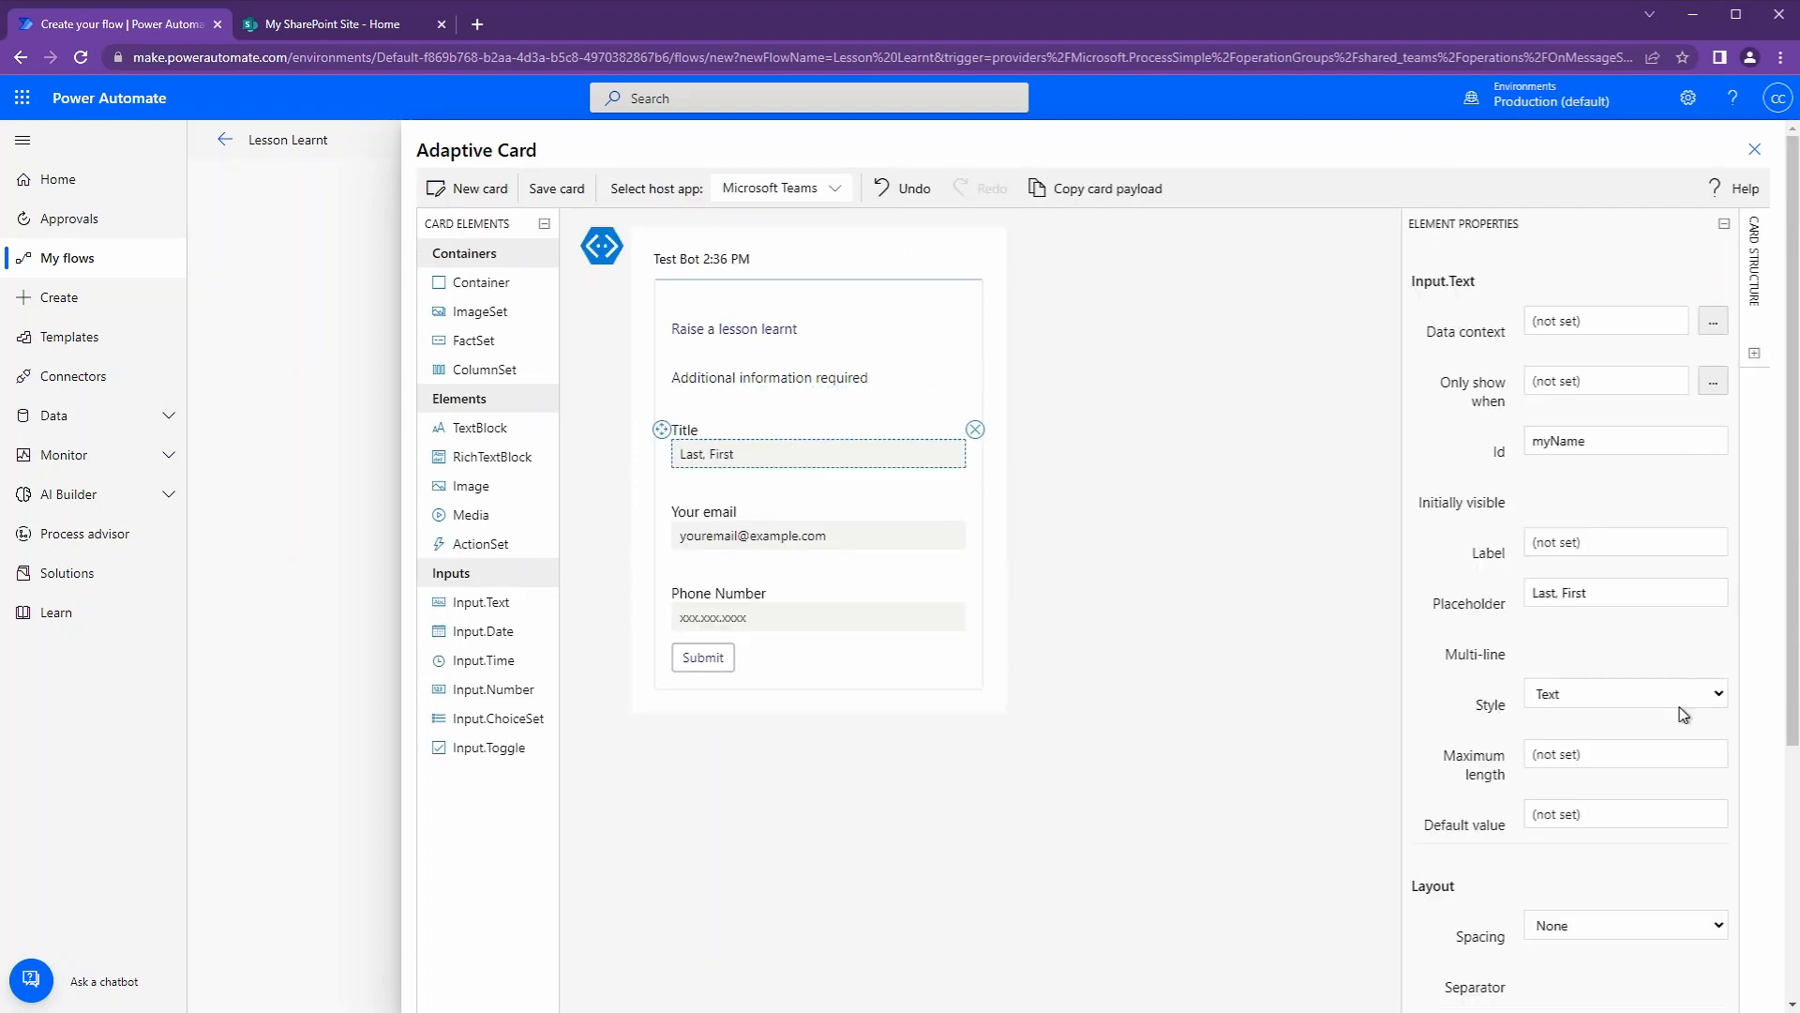
left_click_drag(1652, 591, 1398, 583)
type("Enter")
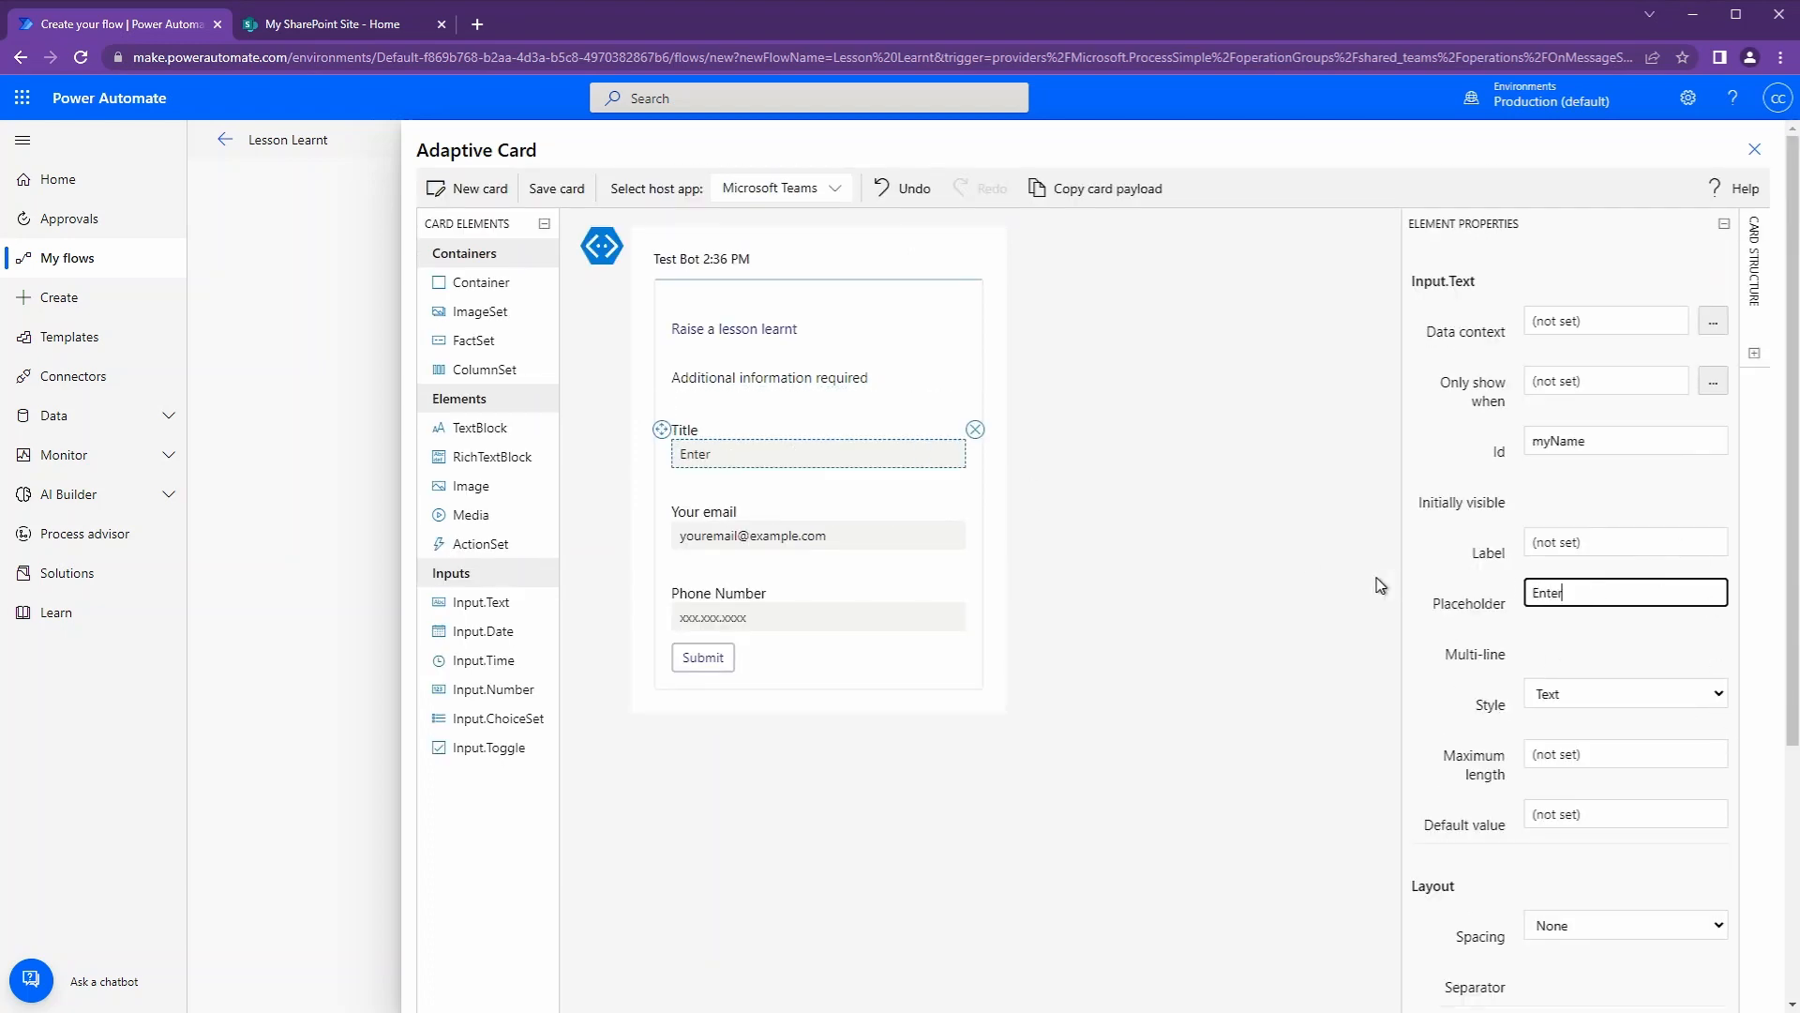
type(" text here")
left_click(1621, 450)
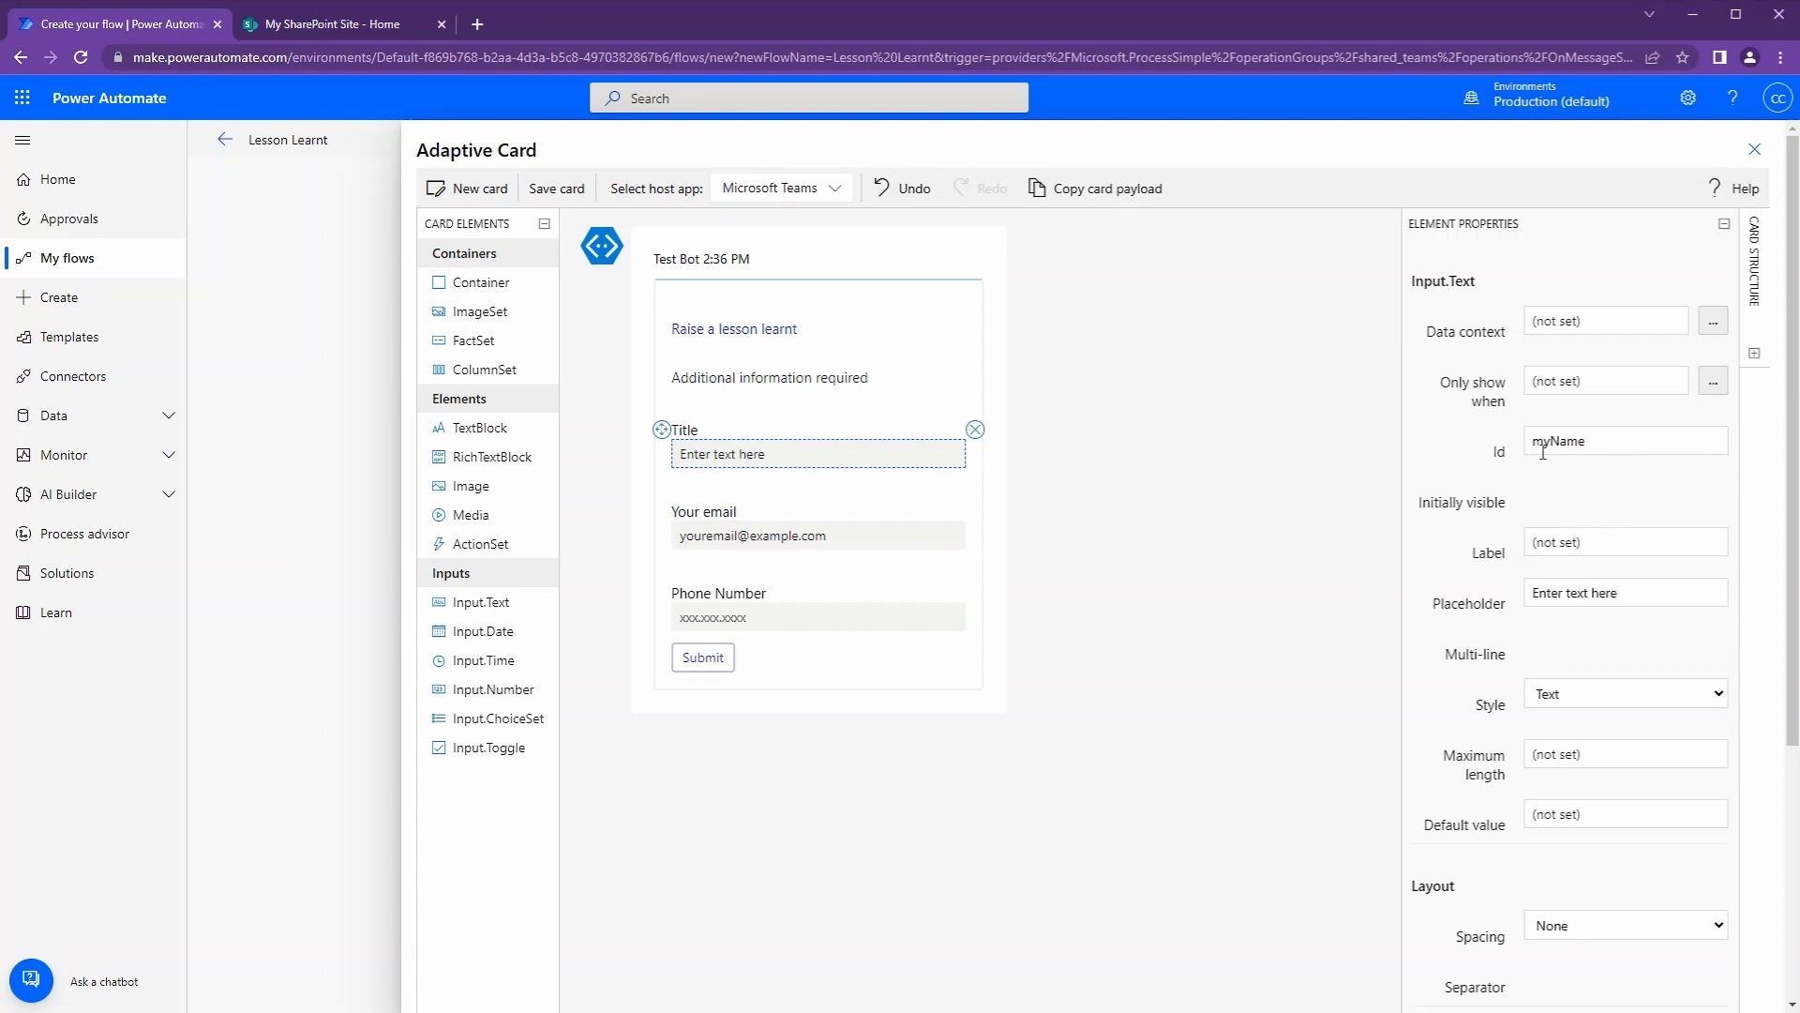
triple_click(1666, 447)
left_click(1659, 446)
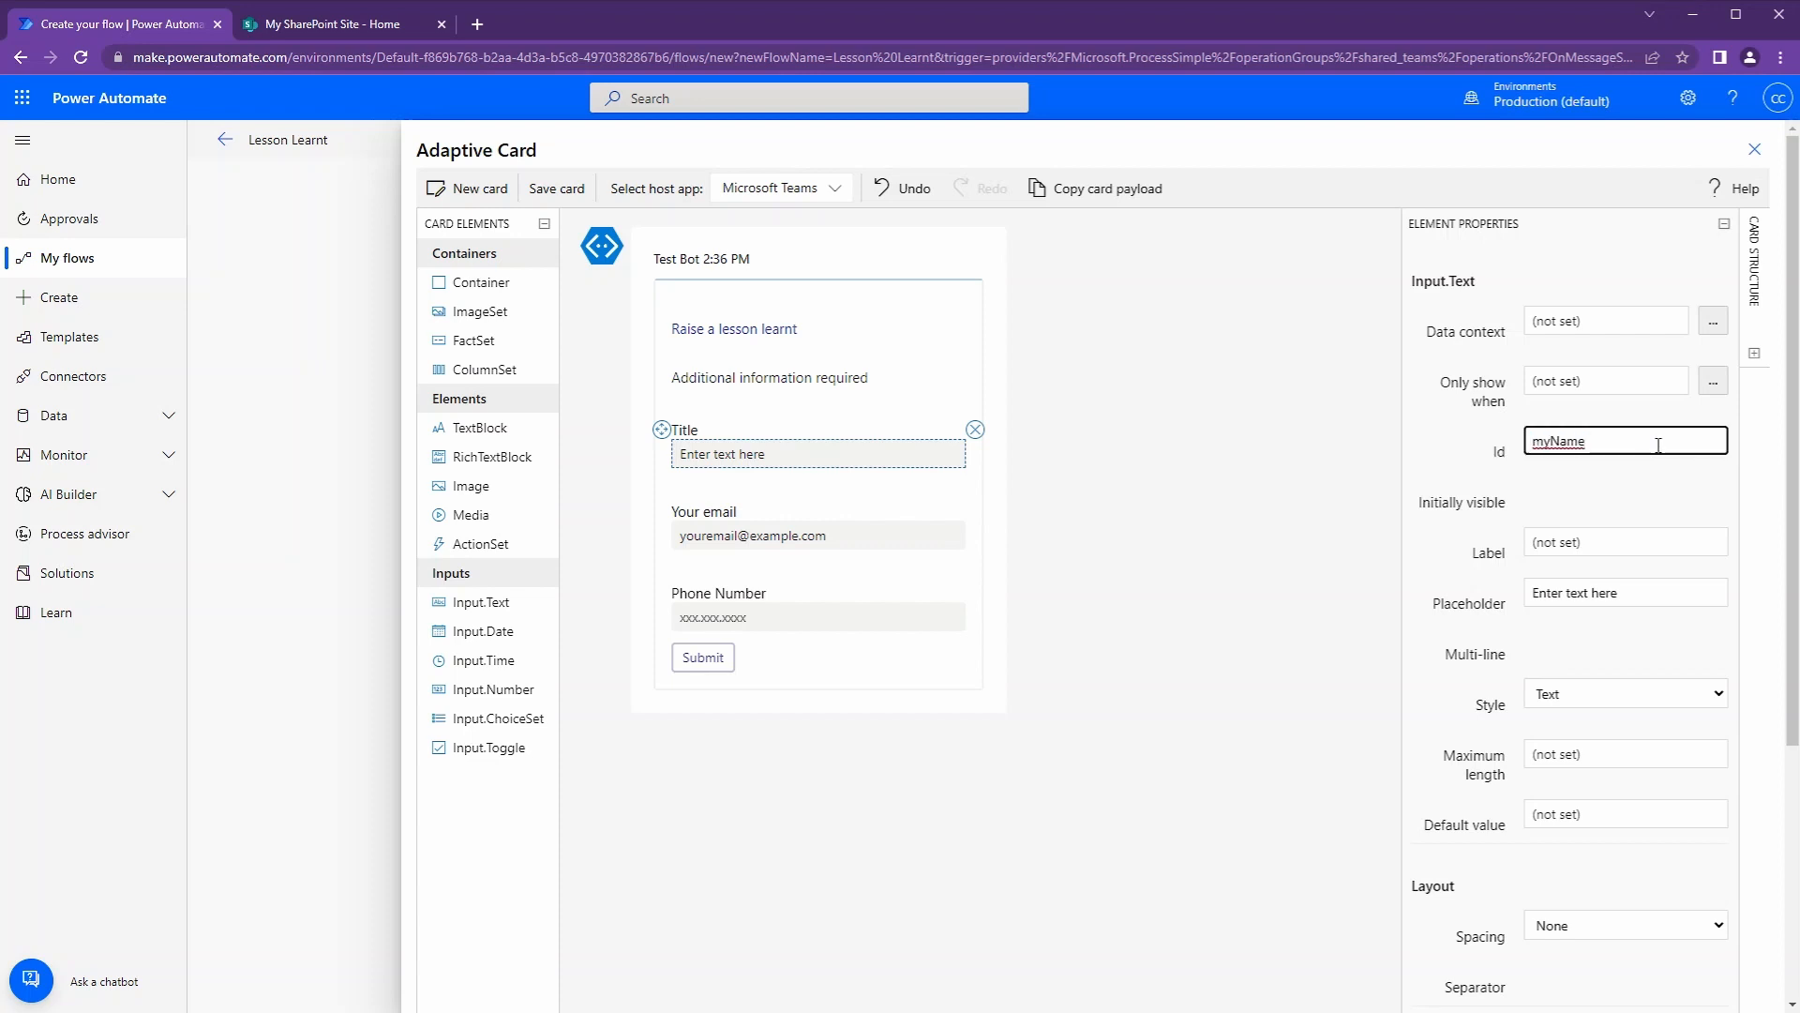
key("ctrl+a")
key("BackSpace")
type("acTitle")
Step: Limit the Title input to a maximum length of 100
left_click(1580, 754)
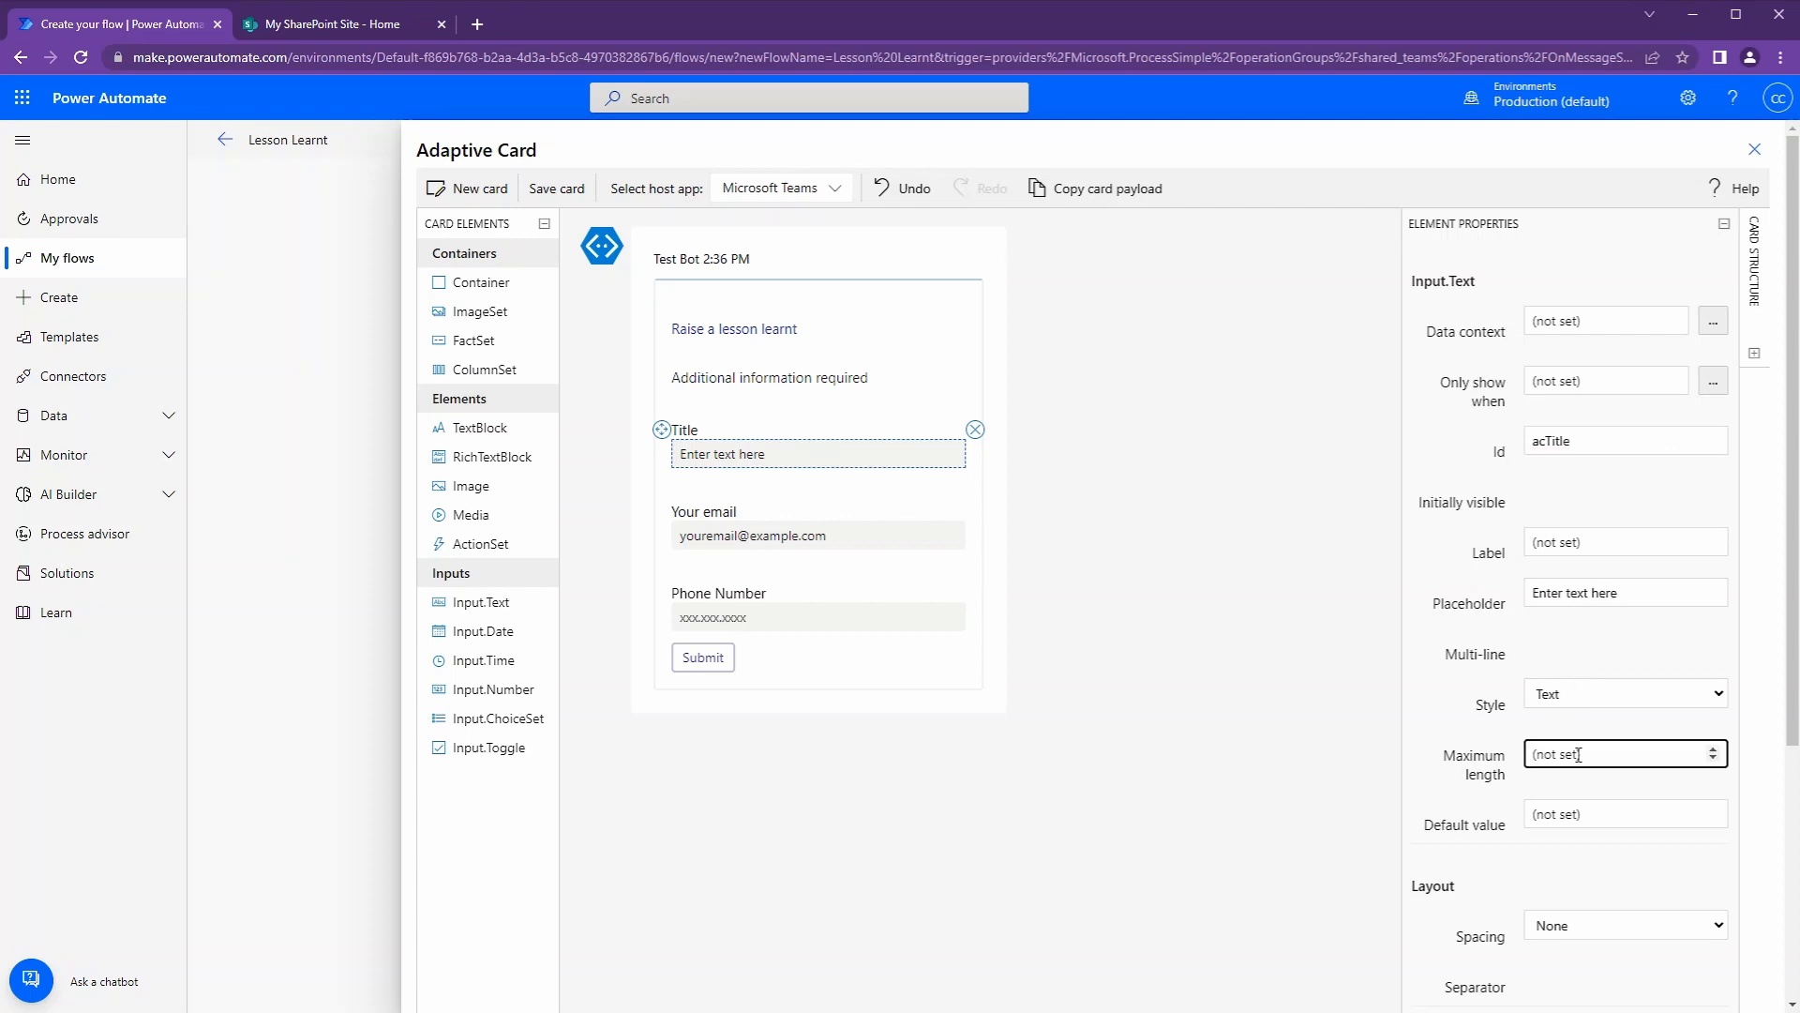
type("100")
scroll(1606, 764, "down", 1)
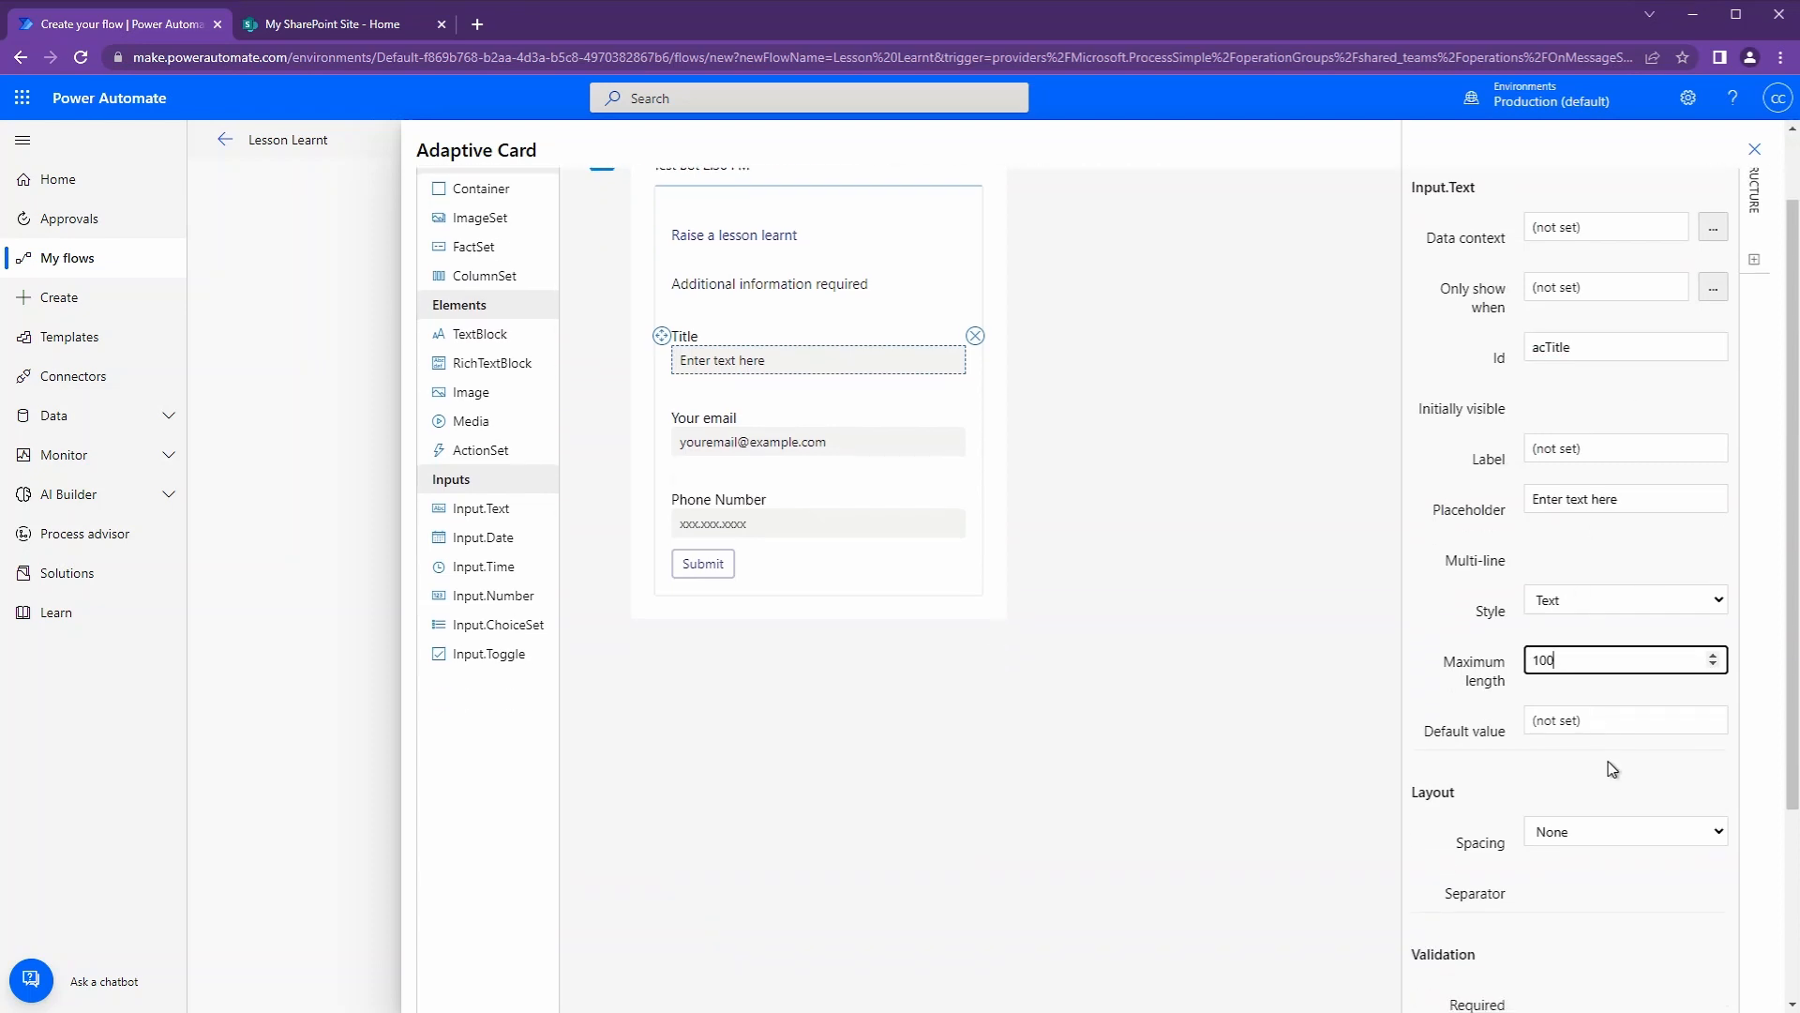
scroll(1612, 769, "down", 2)
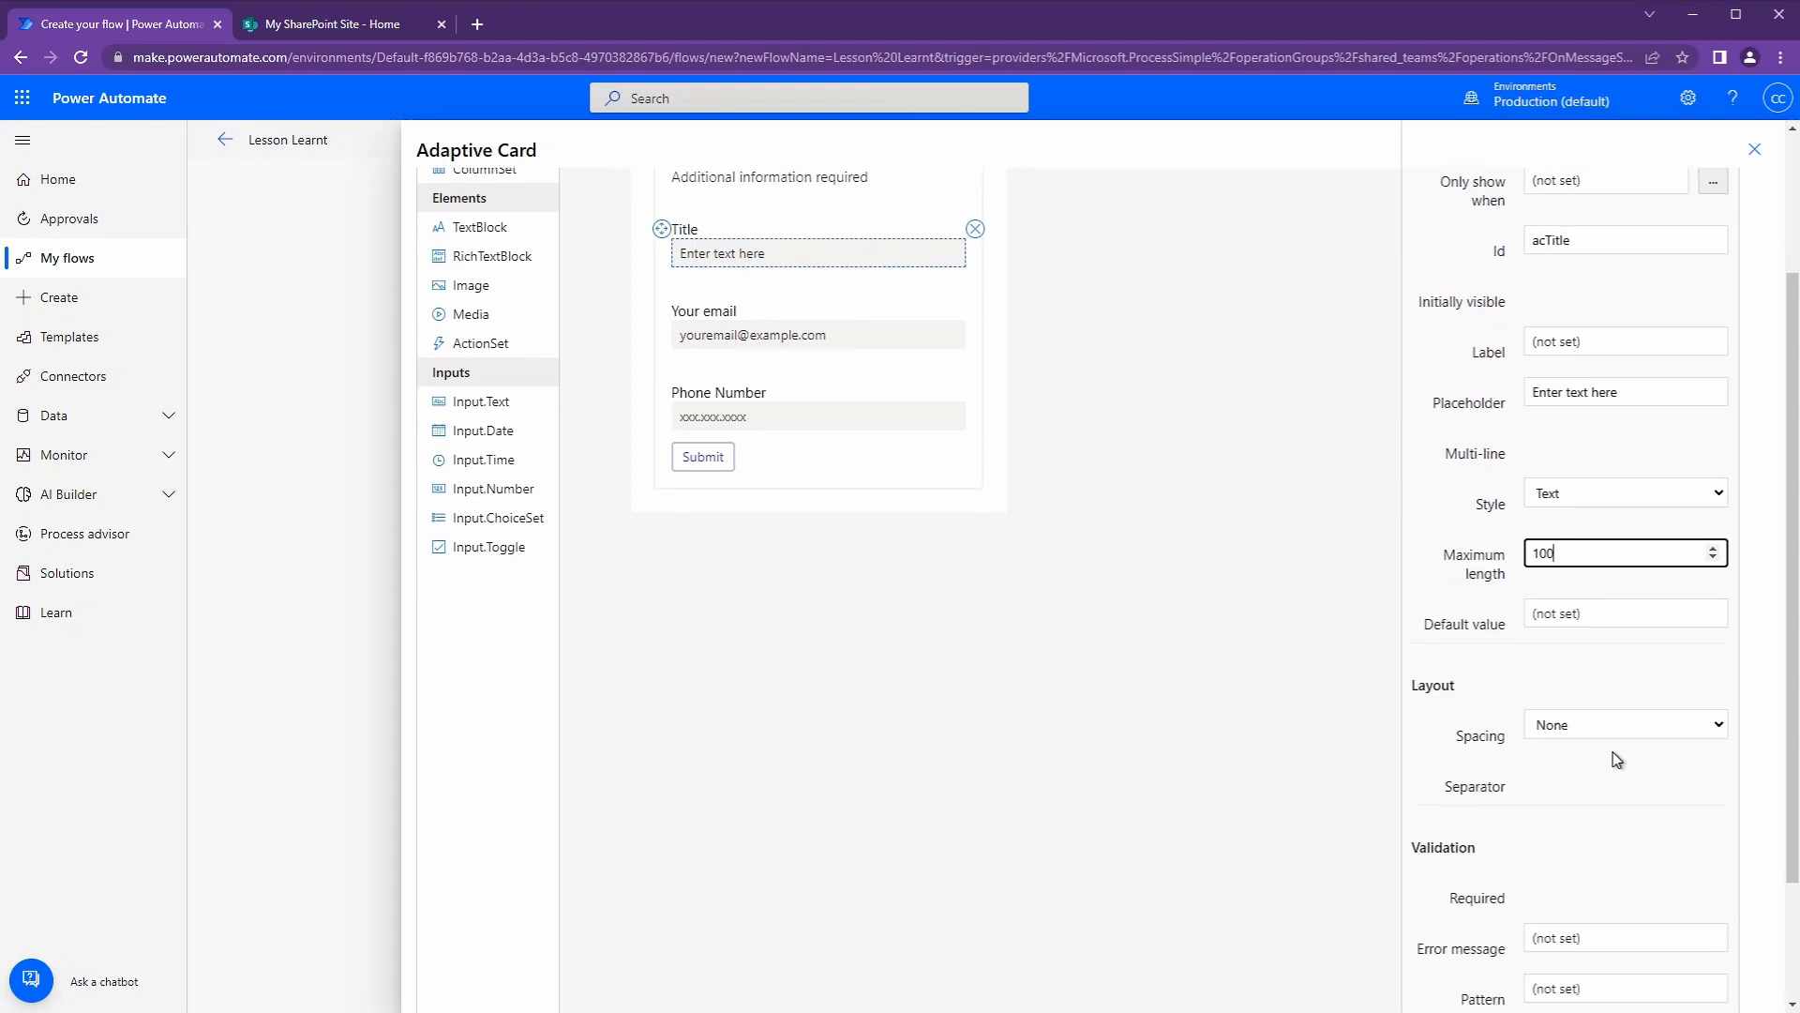
Step: Change the "Your email" label's text to Comments and reduce its spacing
scroll(972, 382, "up", 1)
left_click(840, 322)
scroll(816, 497, "up", 2)
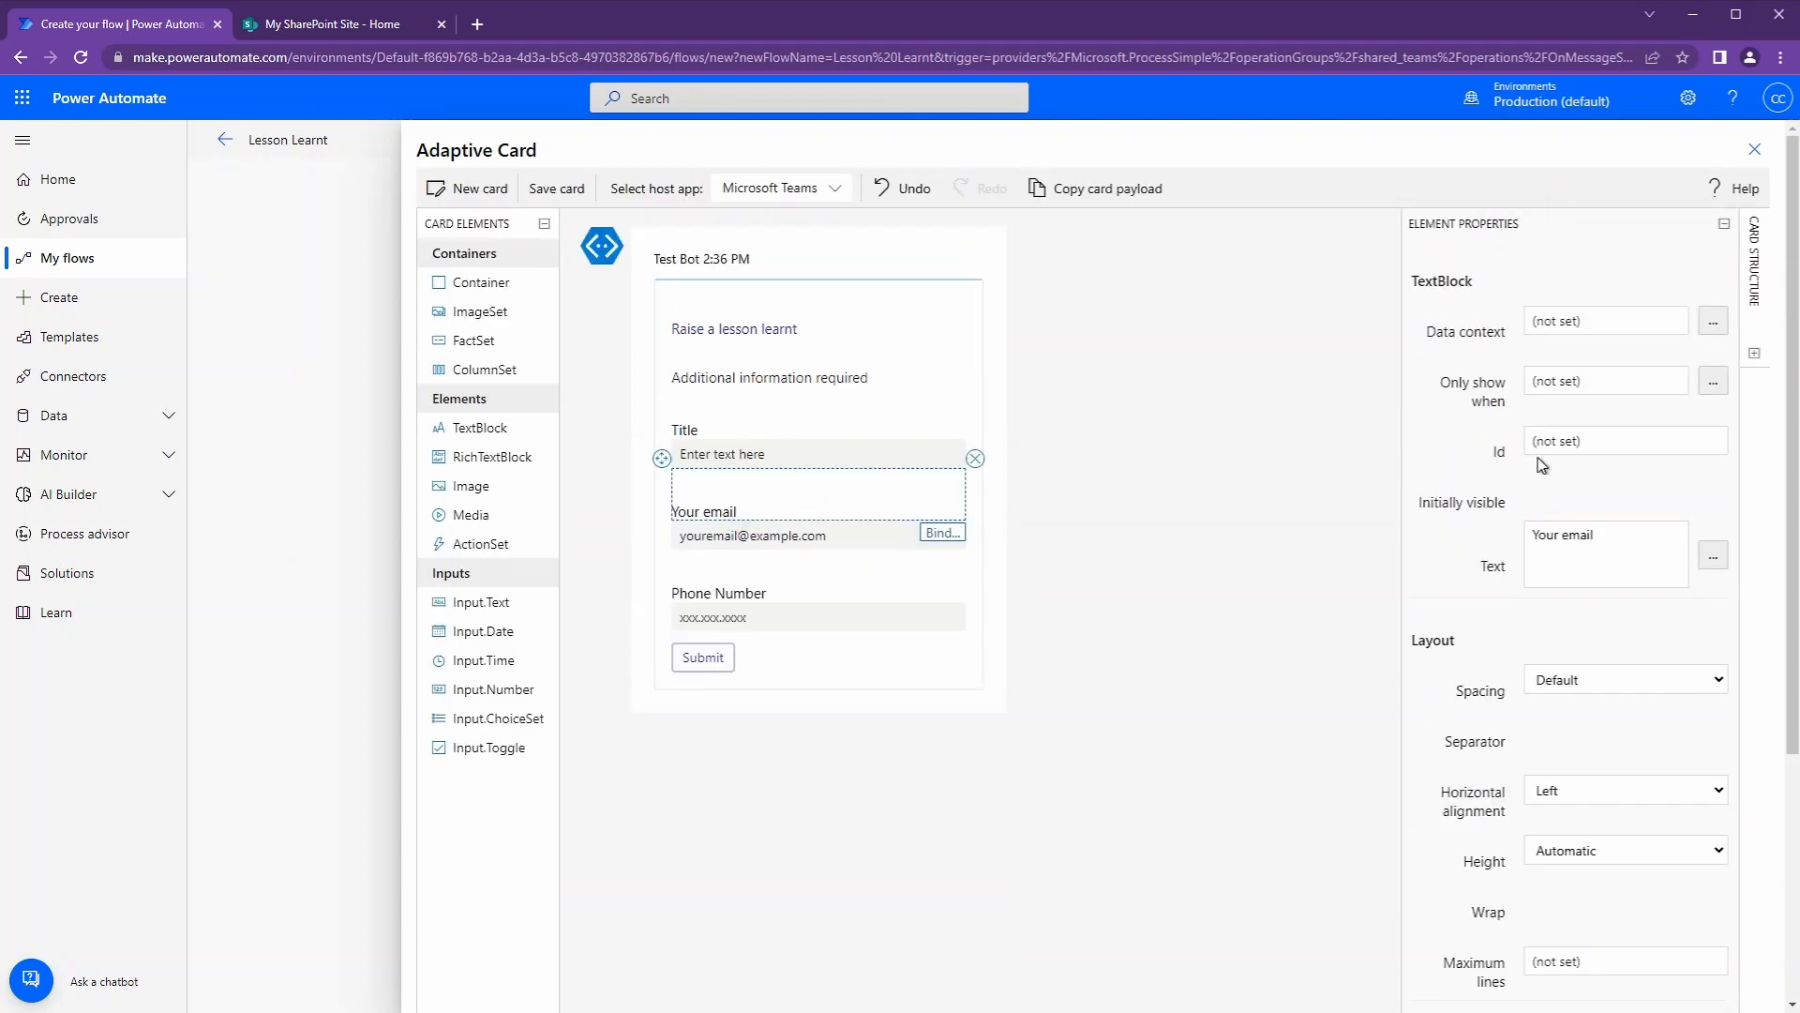
left_click_drag(1683, 565, 1533, 550)
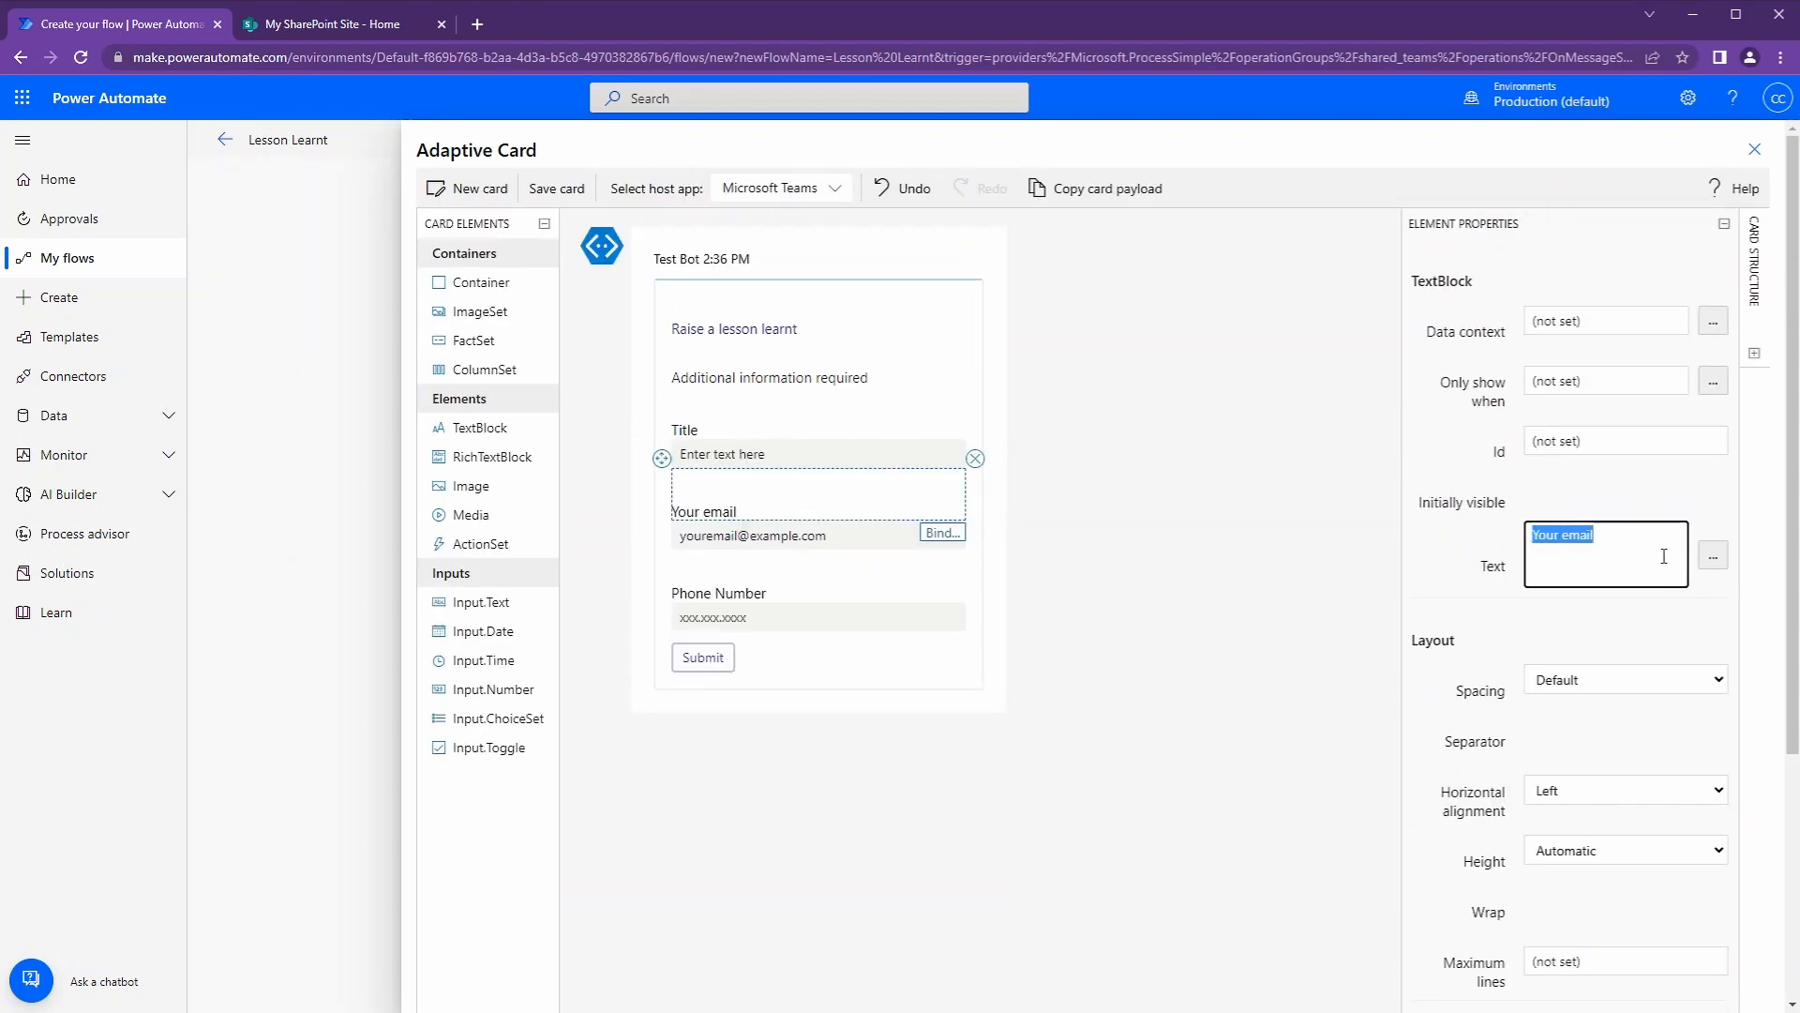
type("Comments")
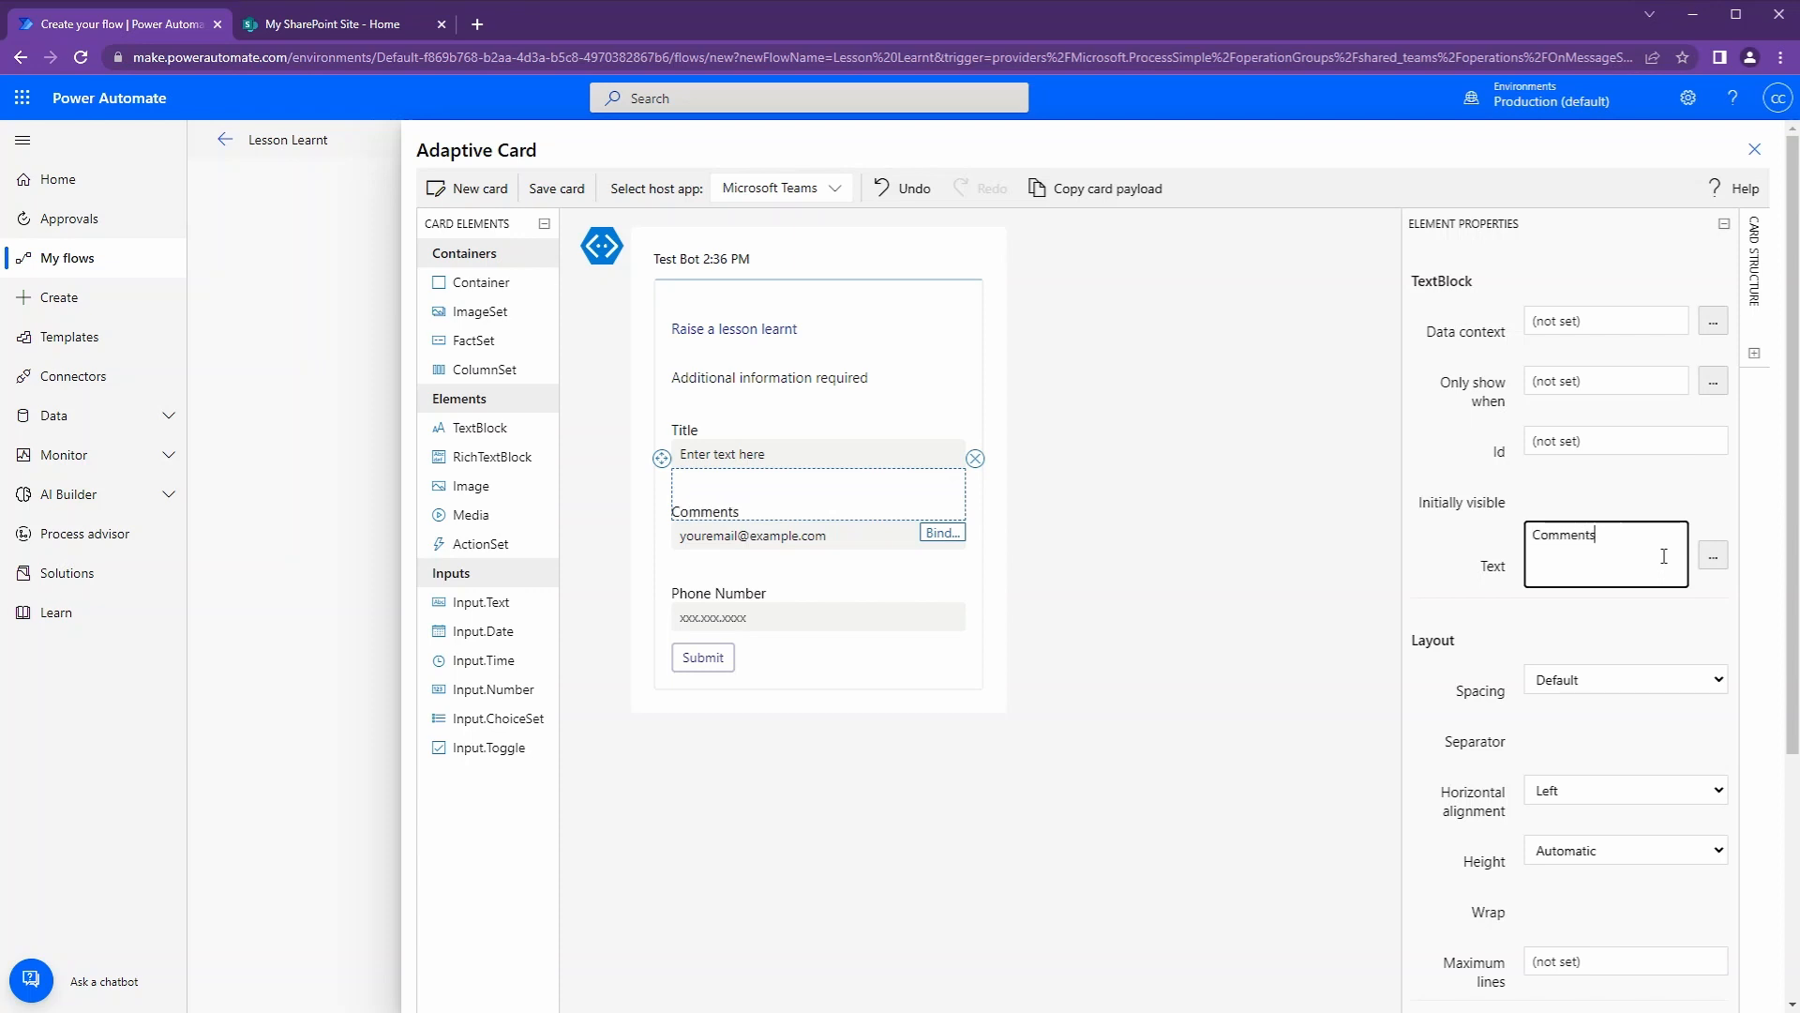
left_click(1665, 682)
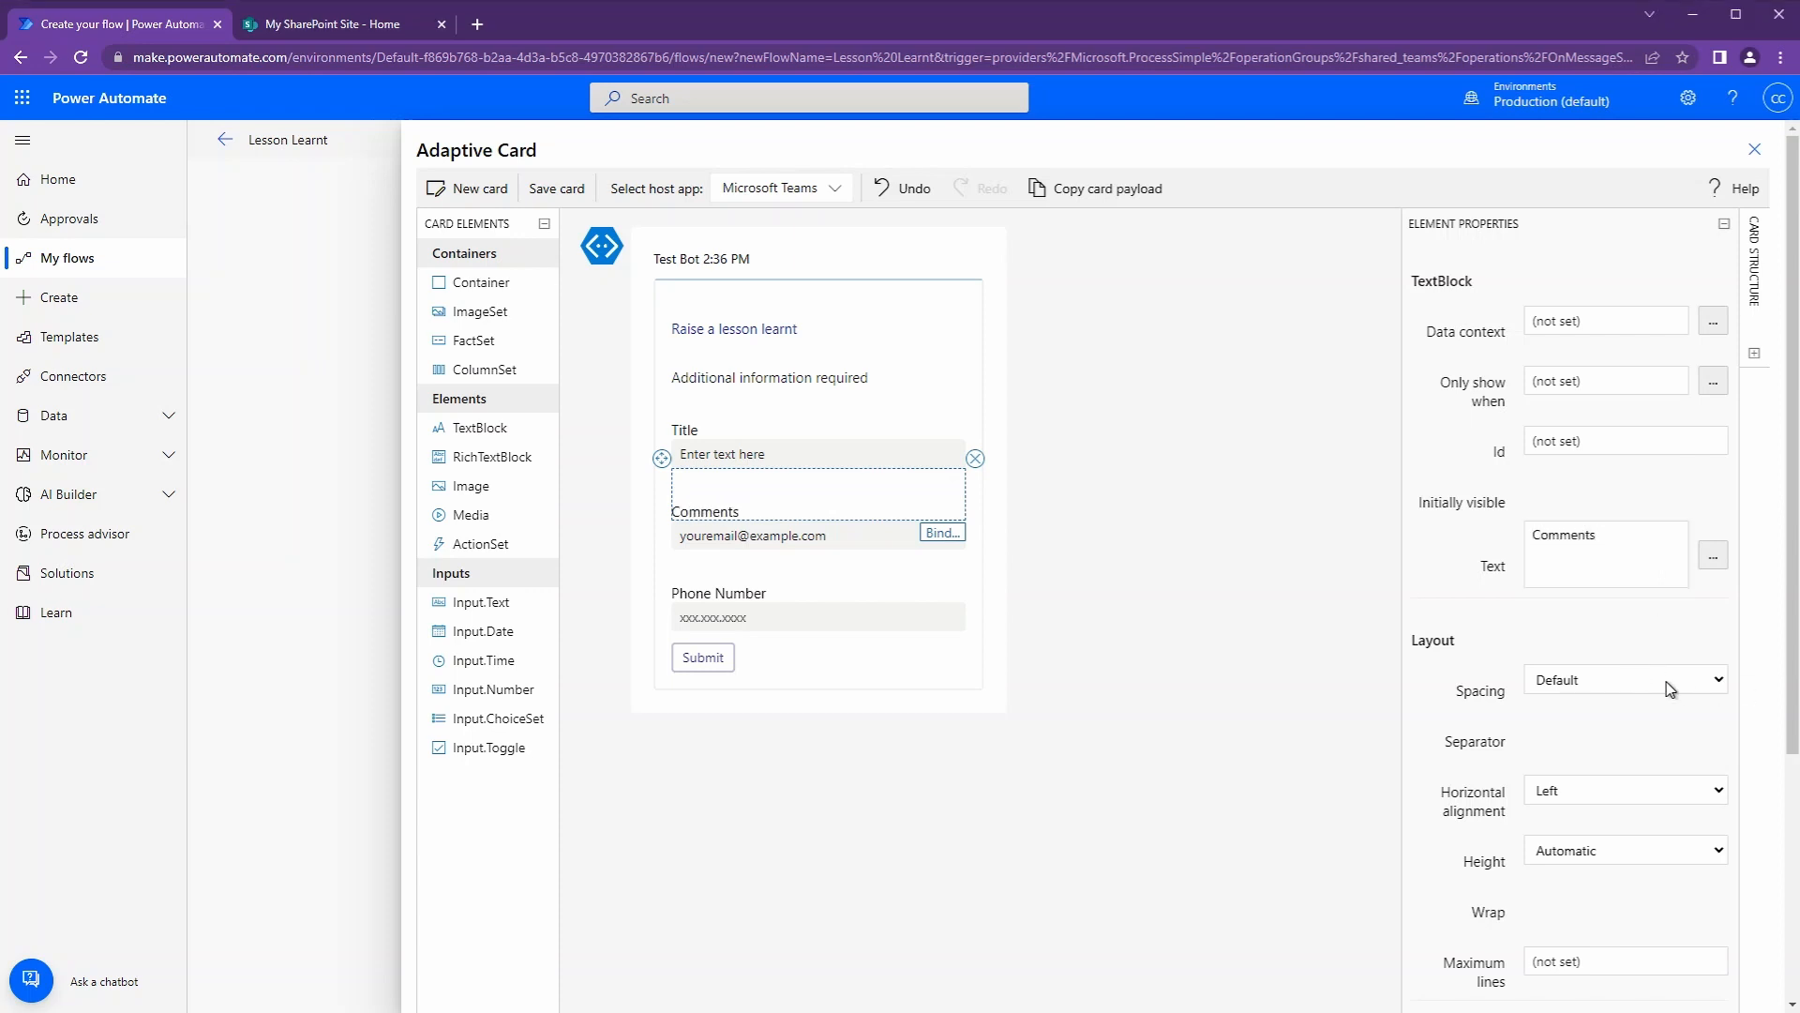
left_click(1597, 733)
Step: Set the id of the input below the Comments label to acComments
left_click(748, 528)
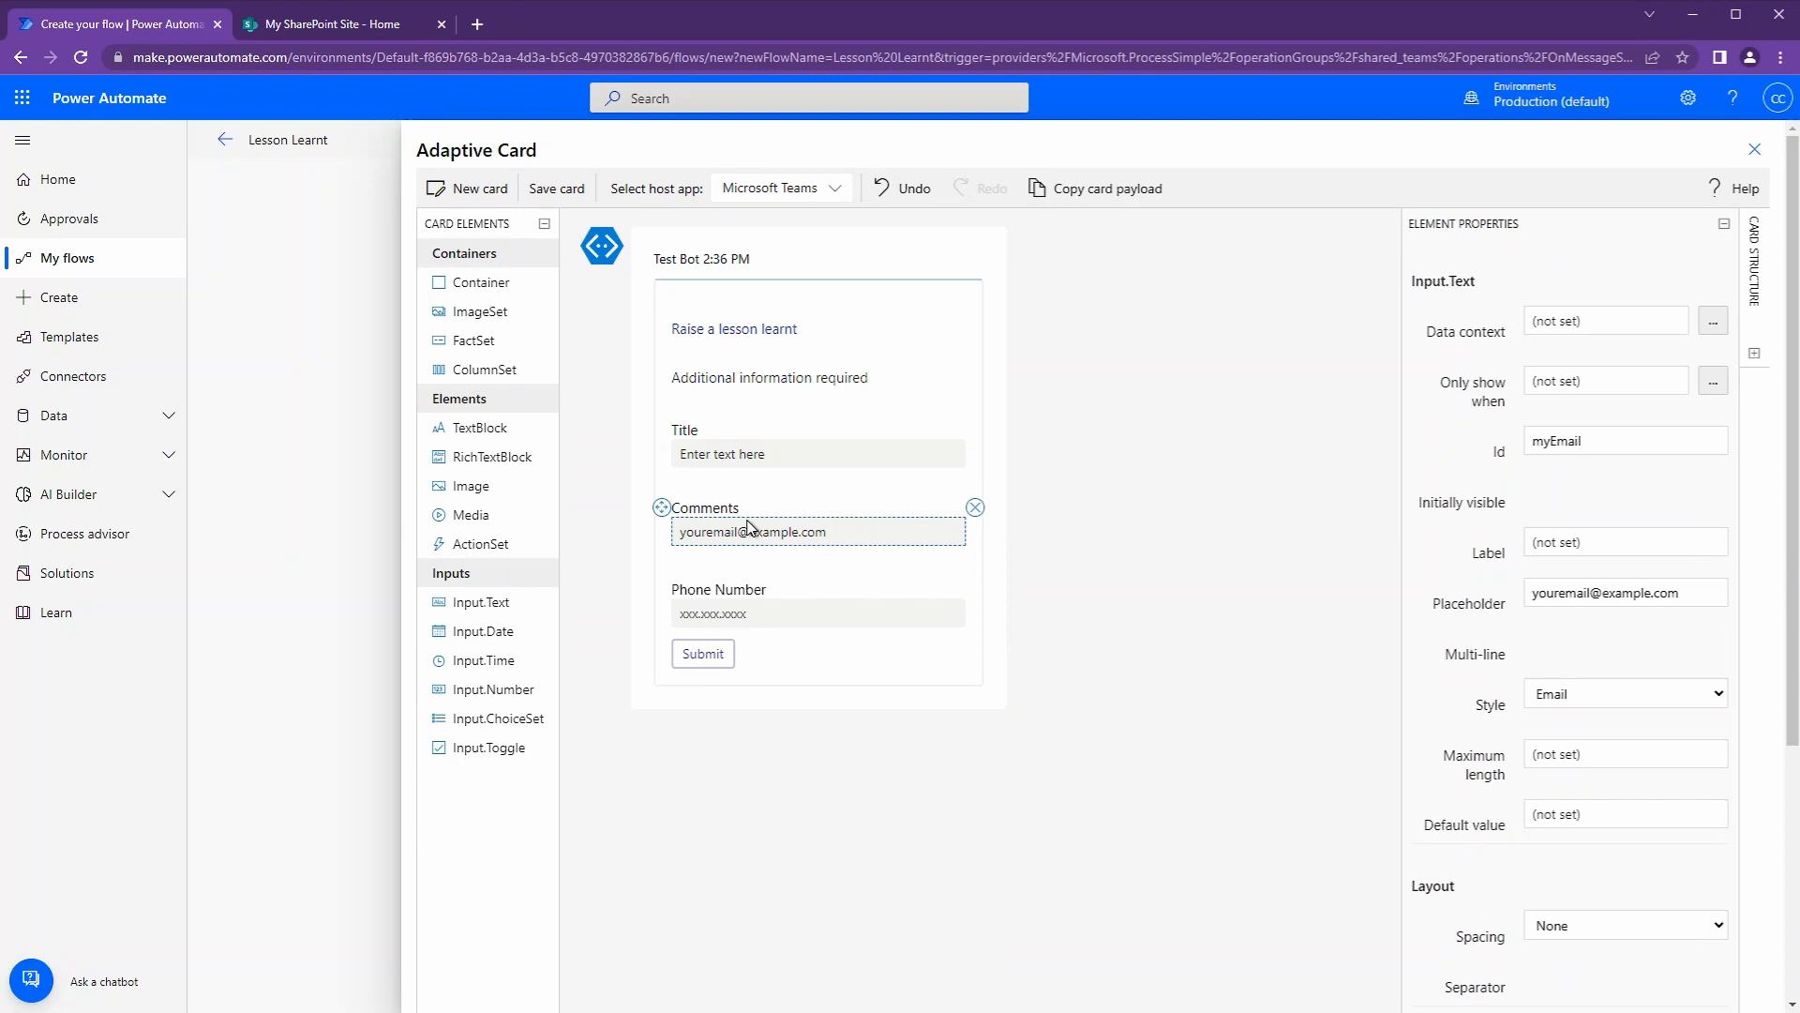
left_click(1594, 441)
key("ctrl+a")
type("ac")
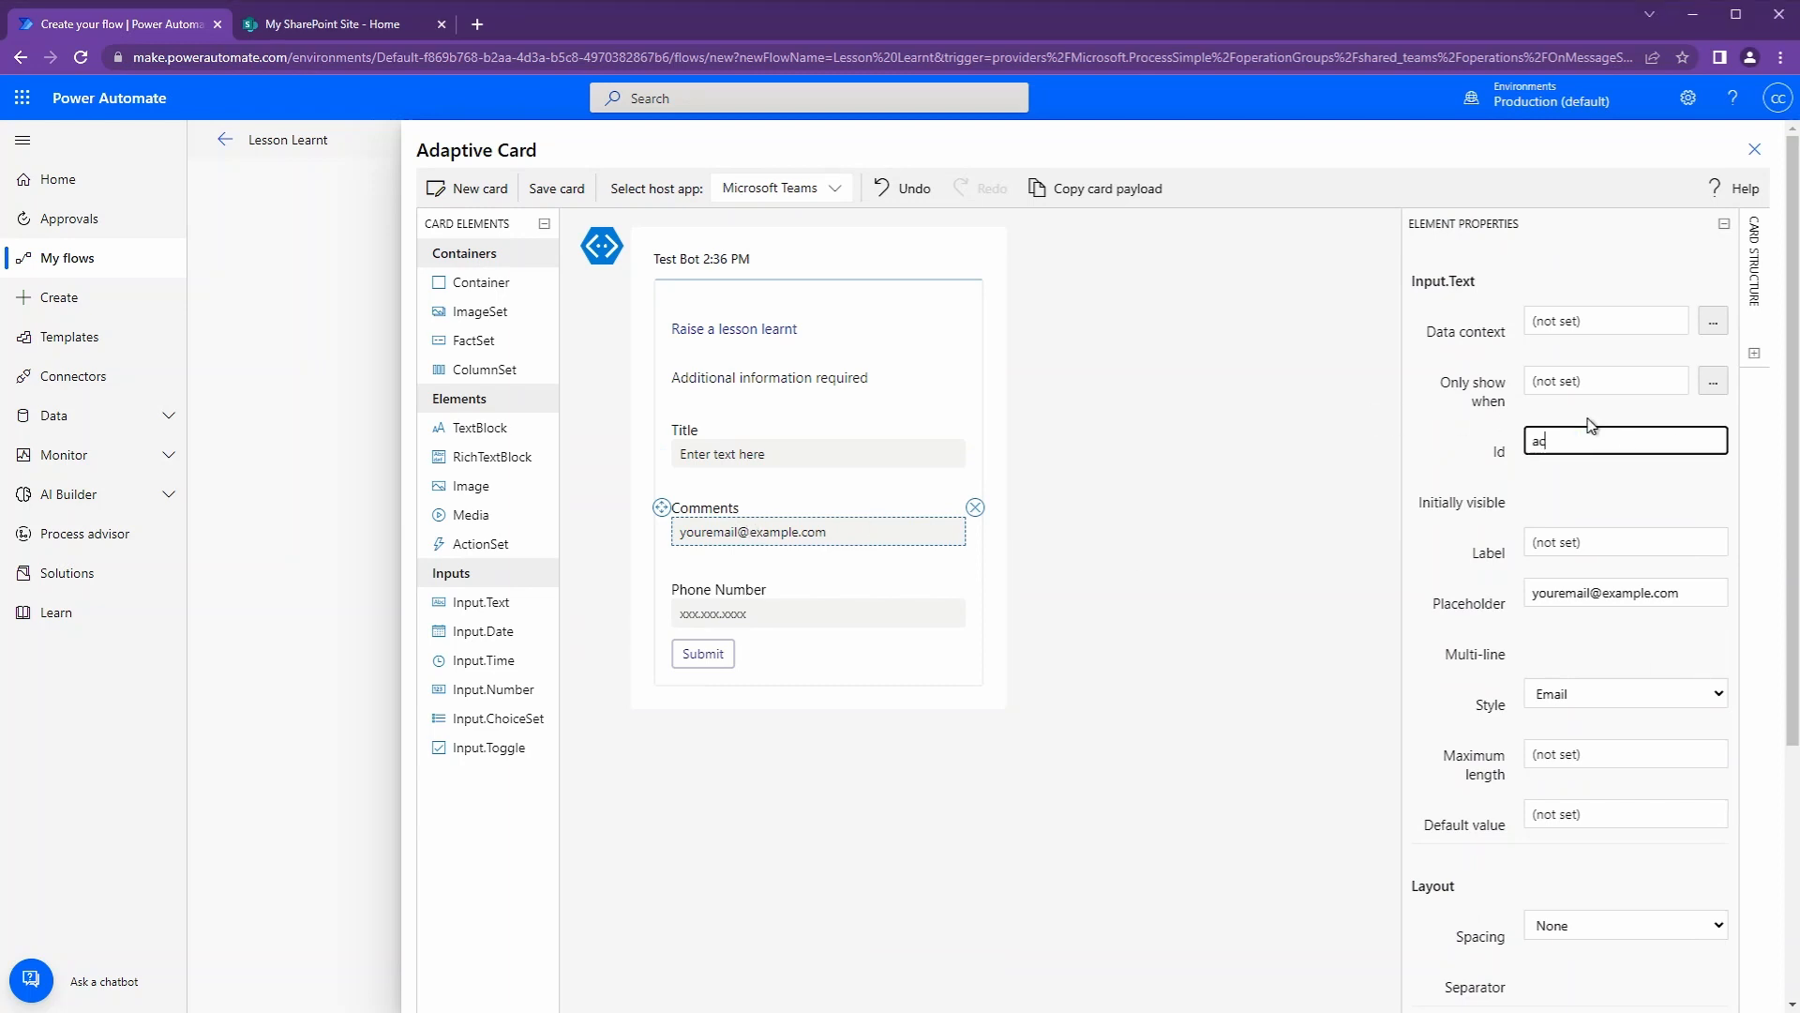
type("Comments")
Step: Set the Comments input's placeholder to "Enter text here" and change its input style
left_click_drag(1716, 593, 1538, 588)
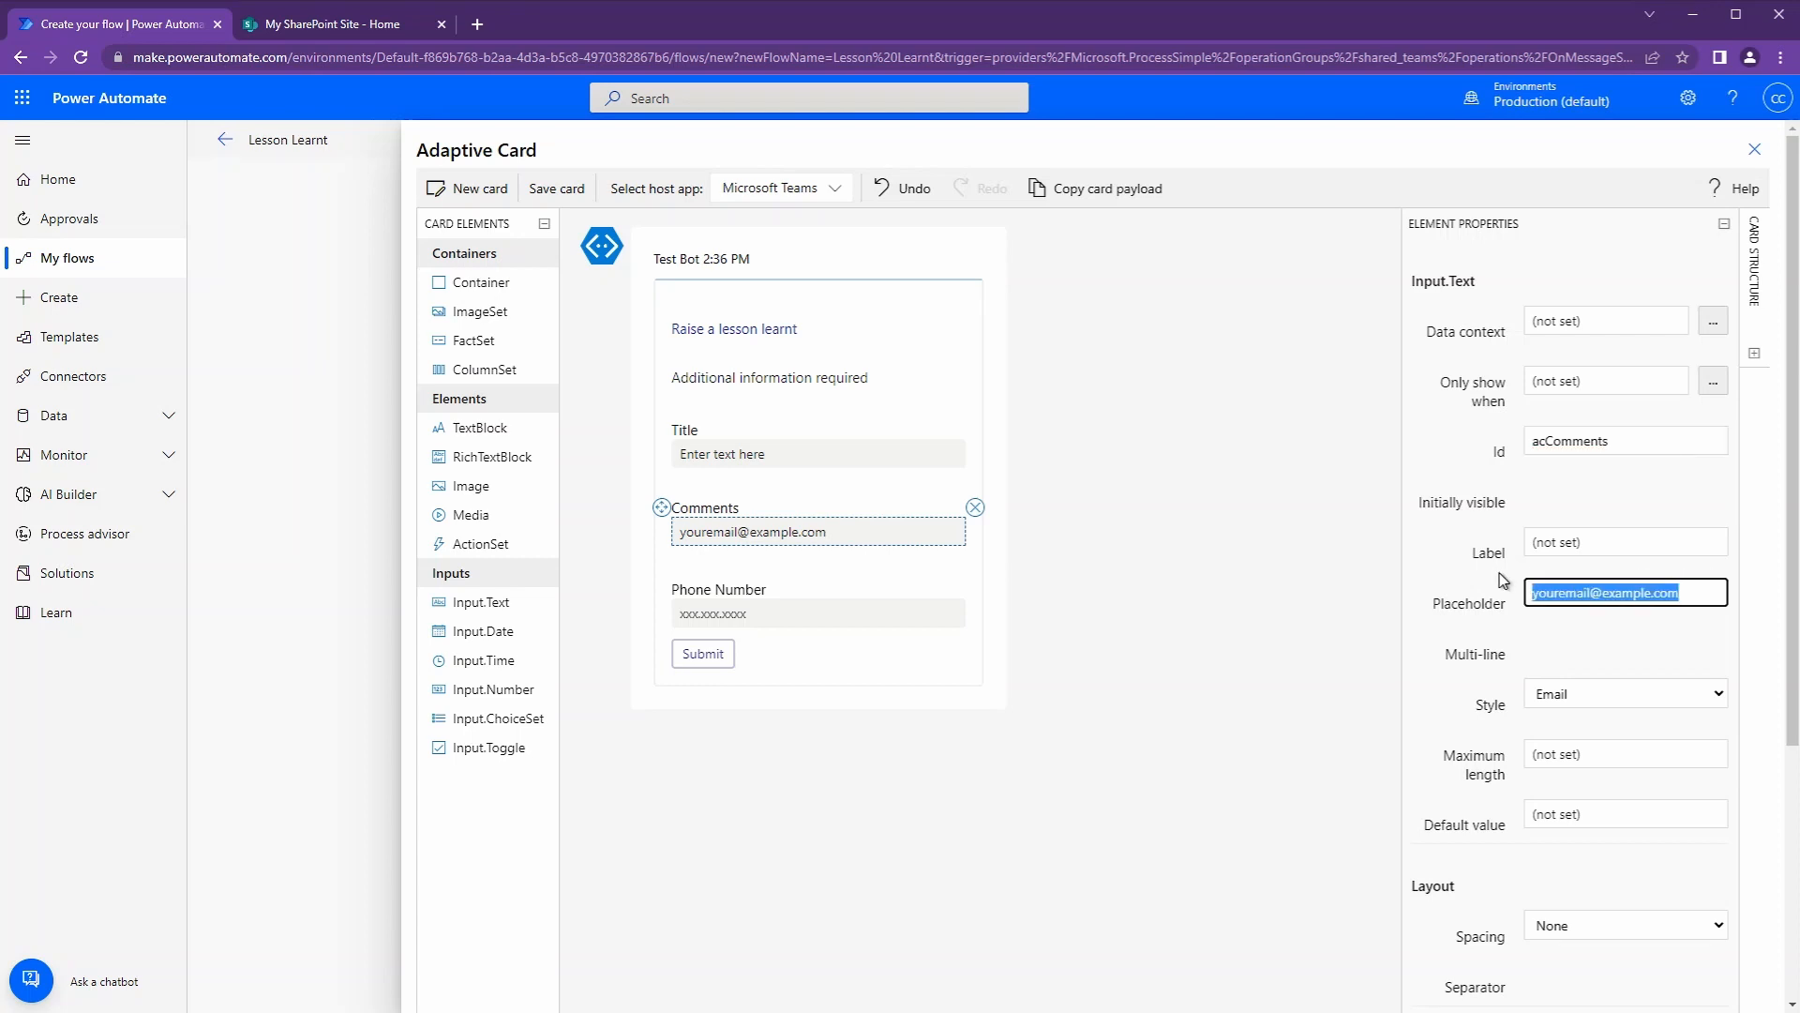
type("Enter text here")
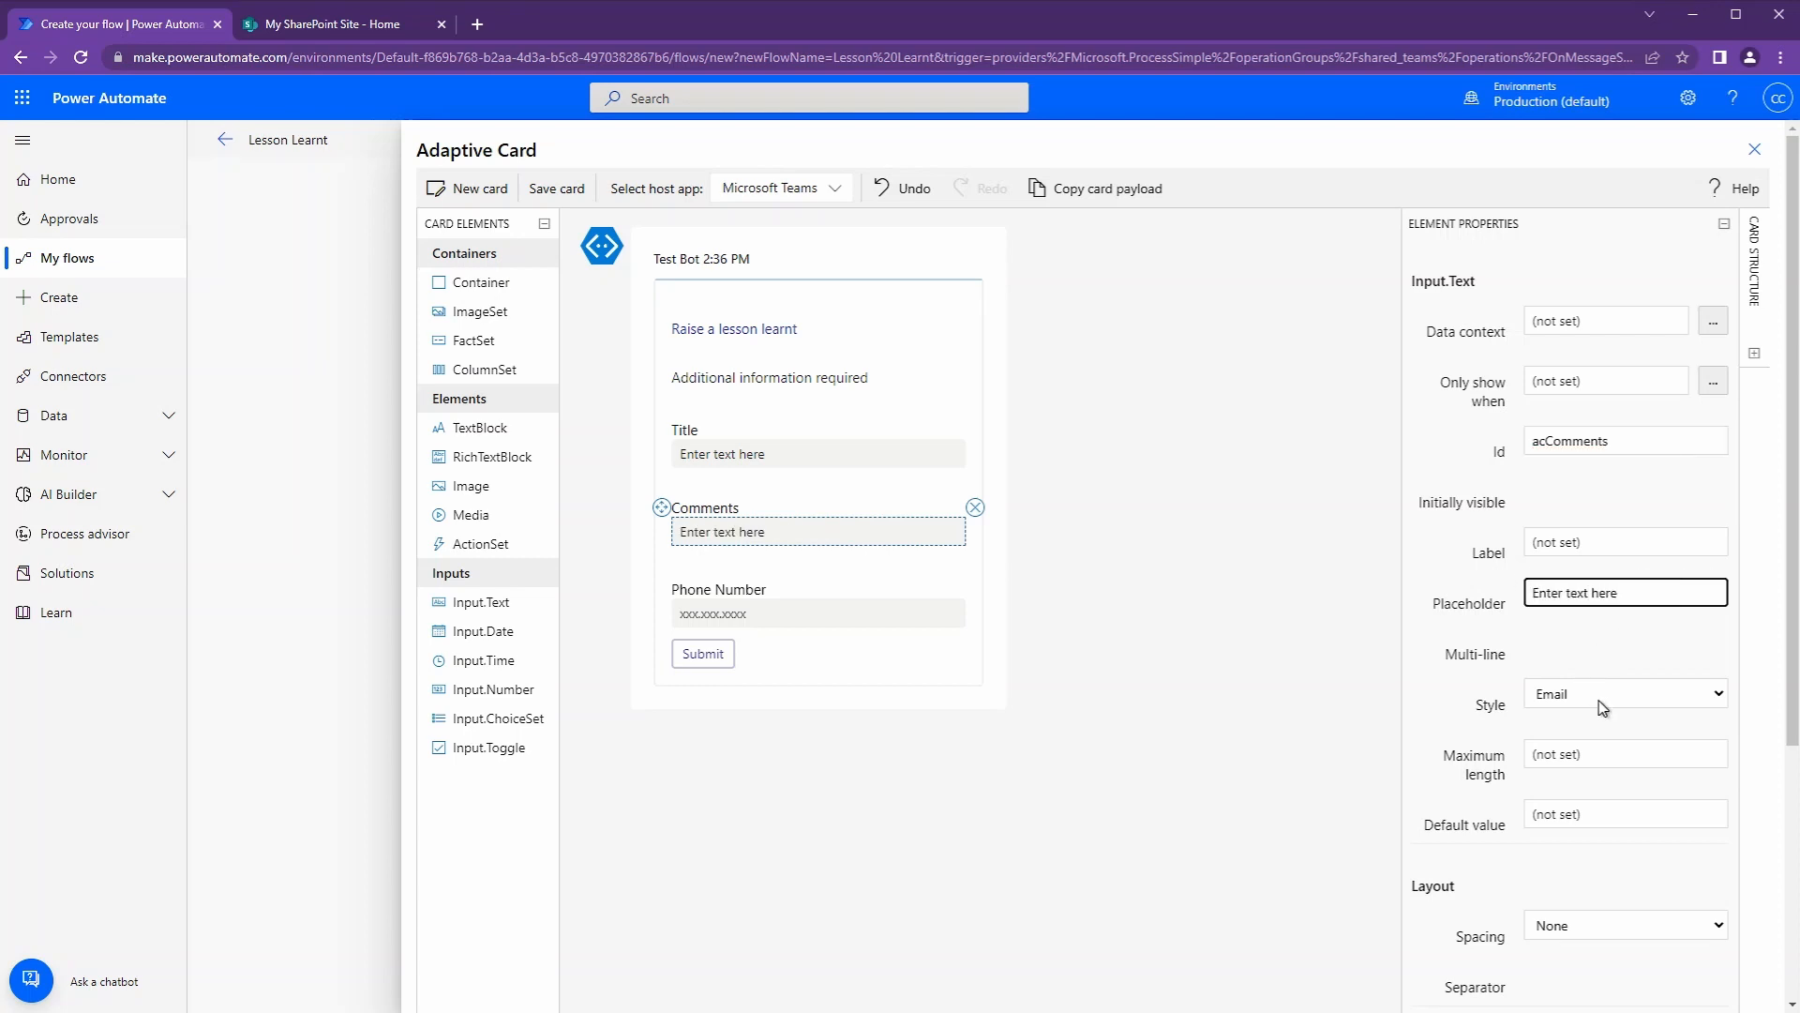
left_click(1650, 702)
left_click(1632, 723)
Step: Delete the phone number input field from the card
left_click(871, 611)
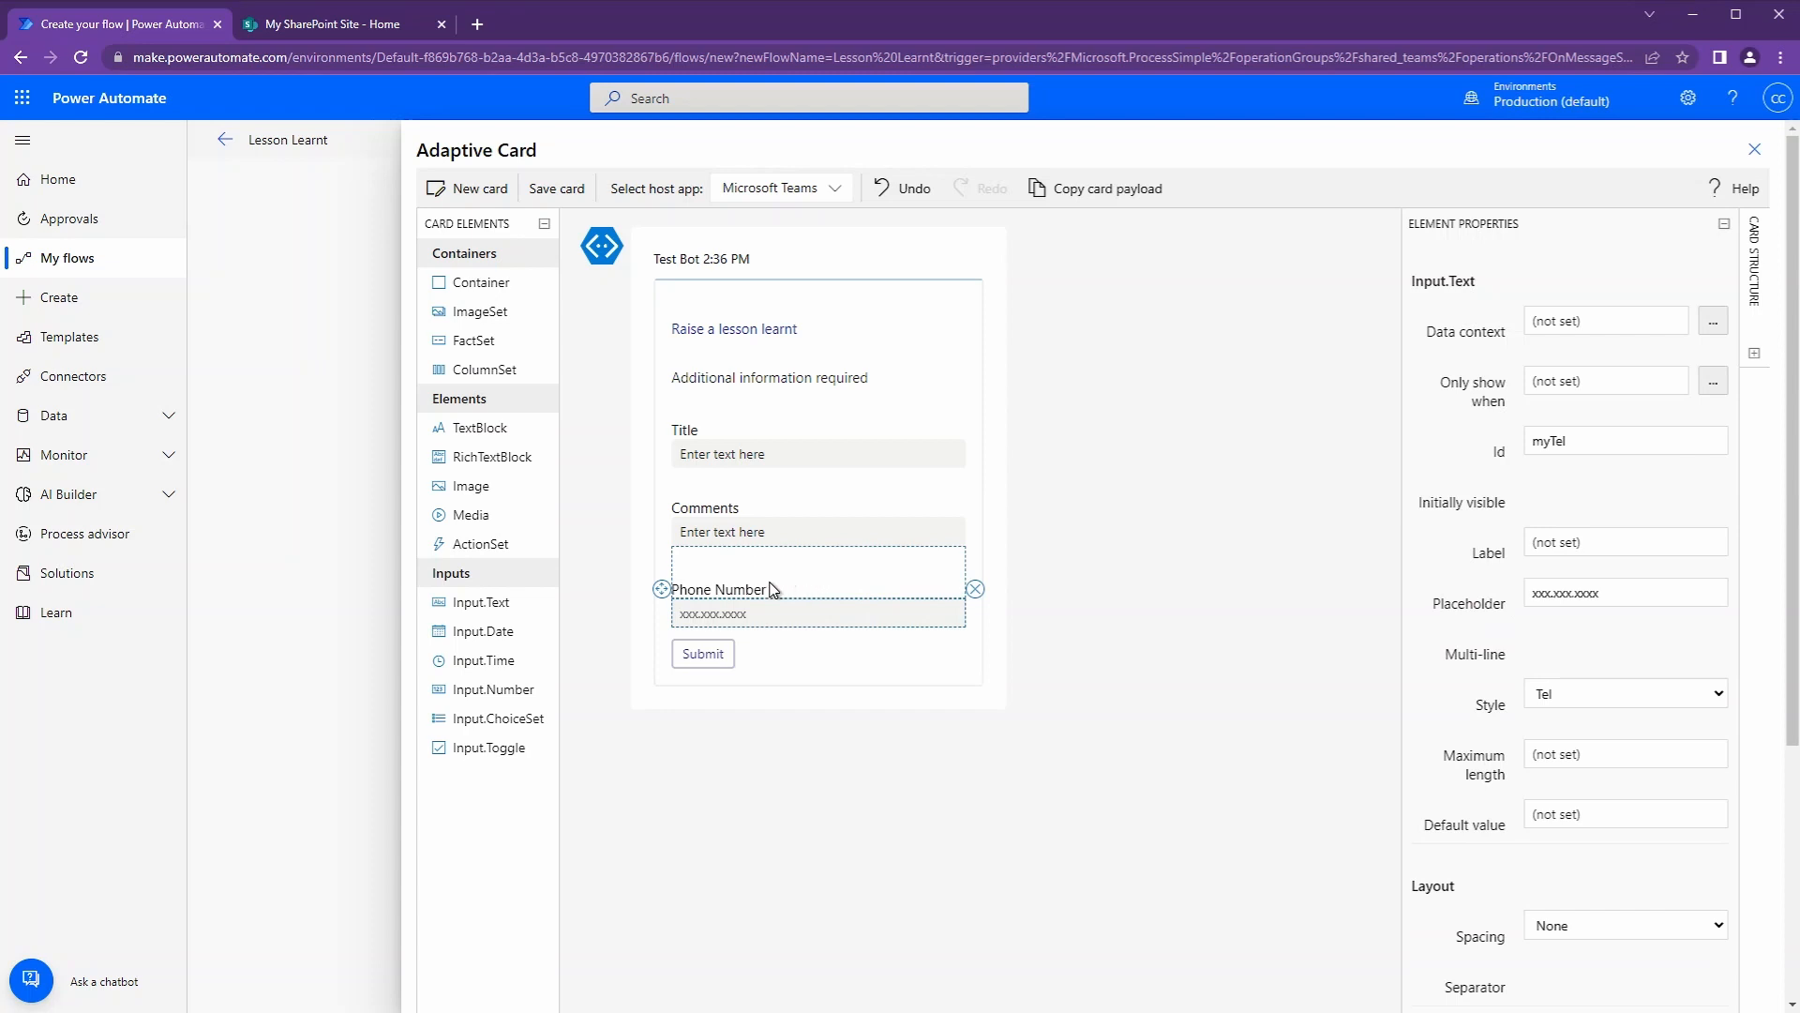
left_click(975, 589)
Step: Move the "Phone Number" label between the Title input and the Comments label and change its text to Category
left_click(740, 592)
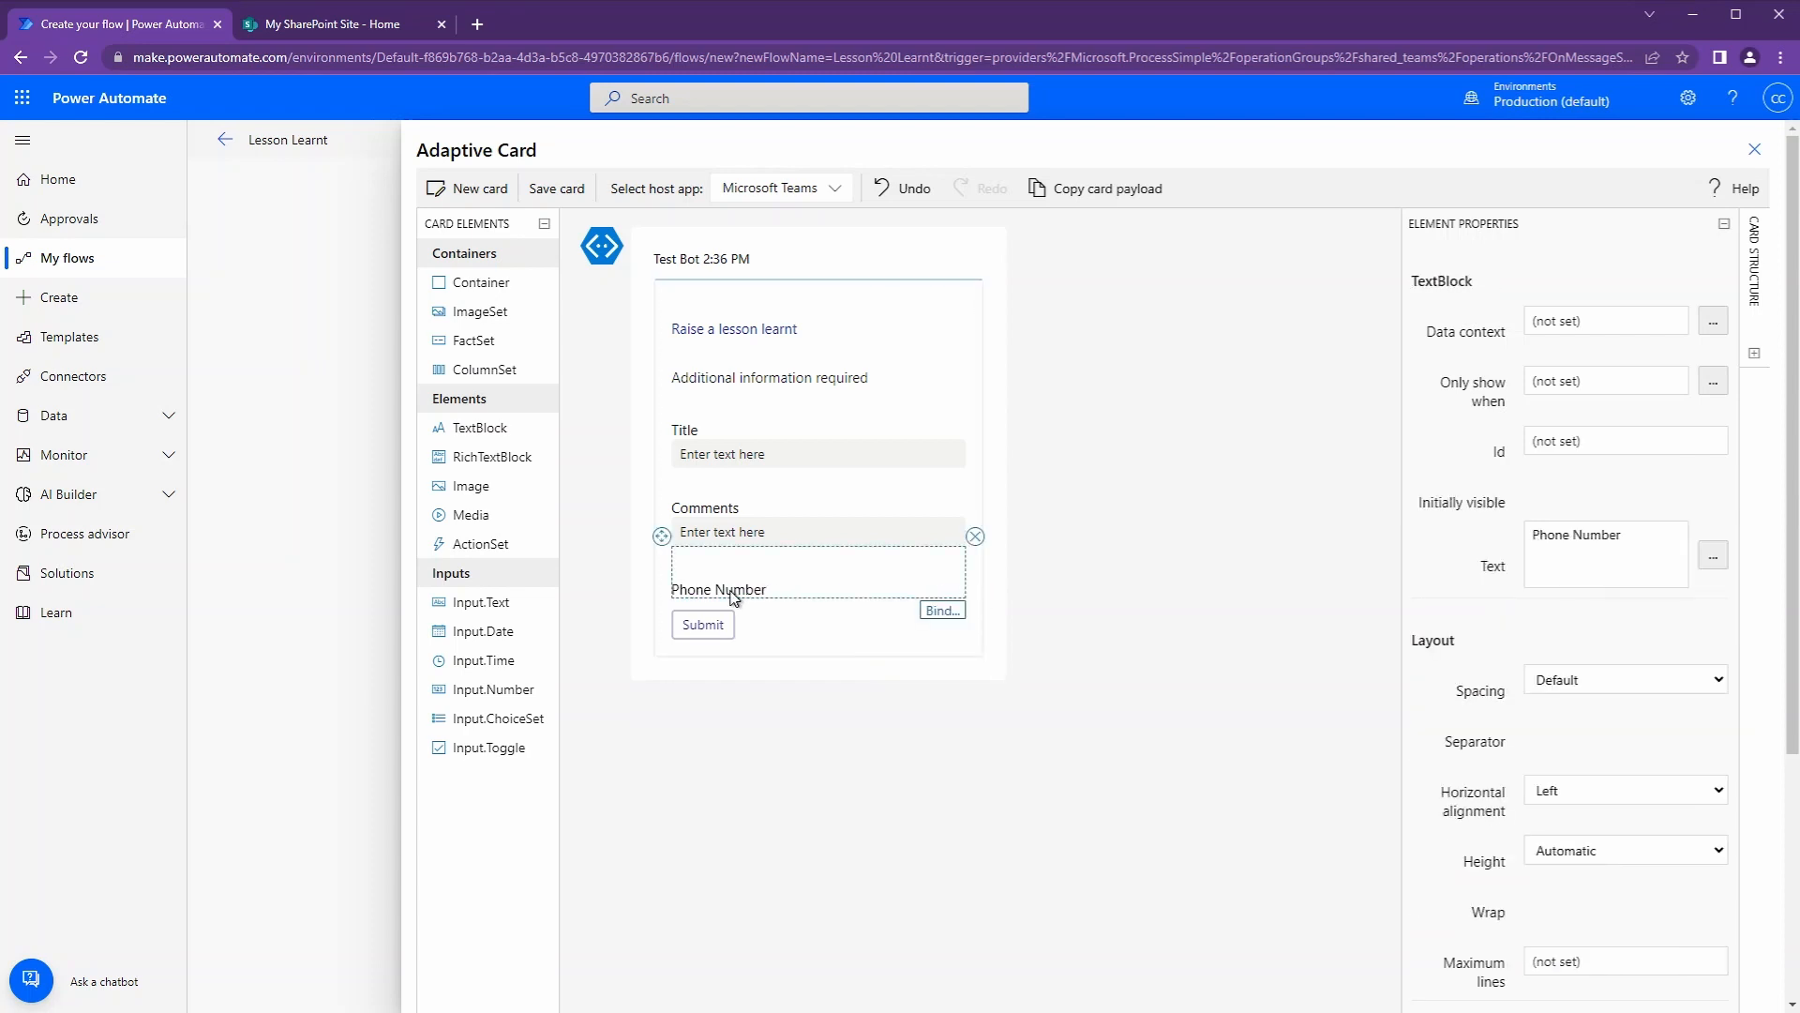
left_click_drag(741, 593, 732, 480)
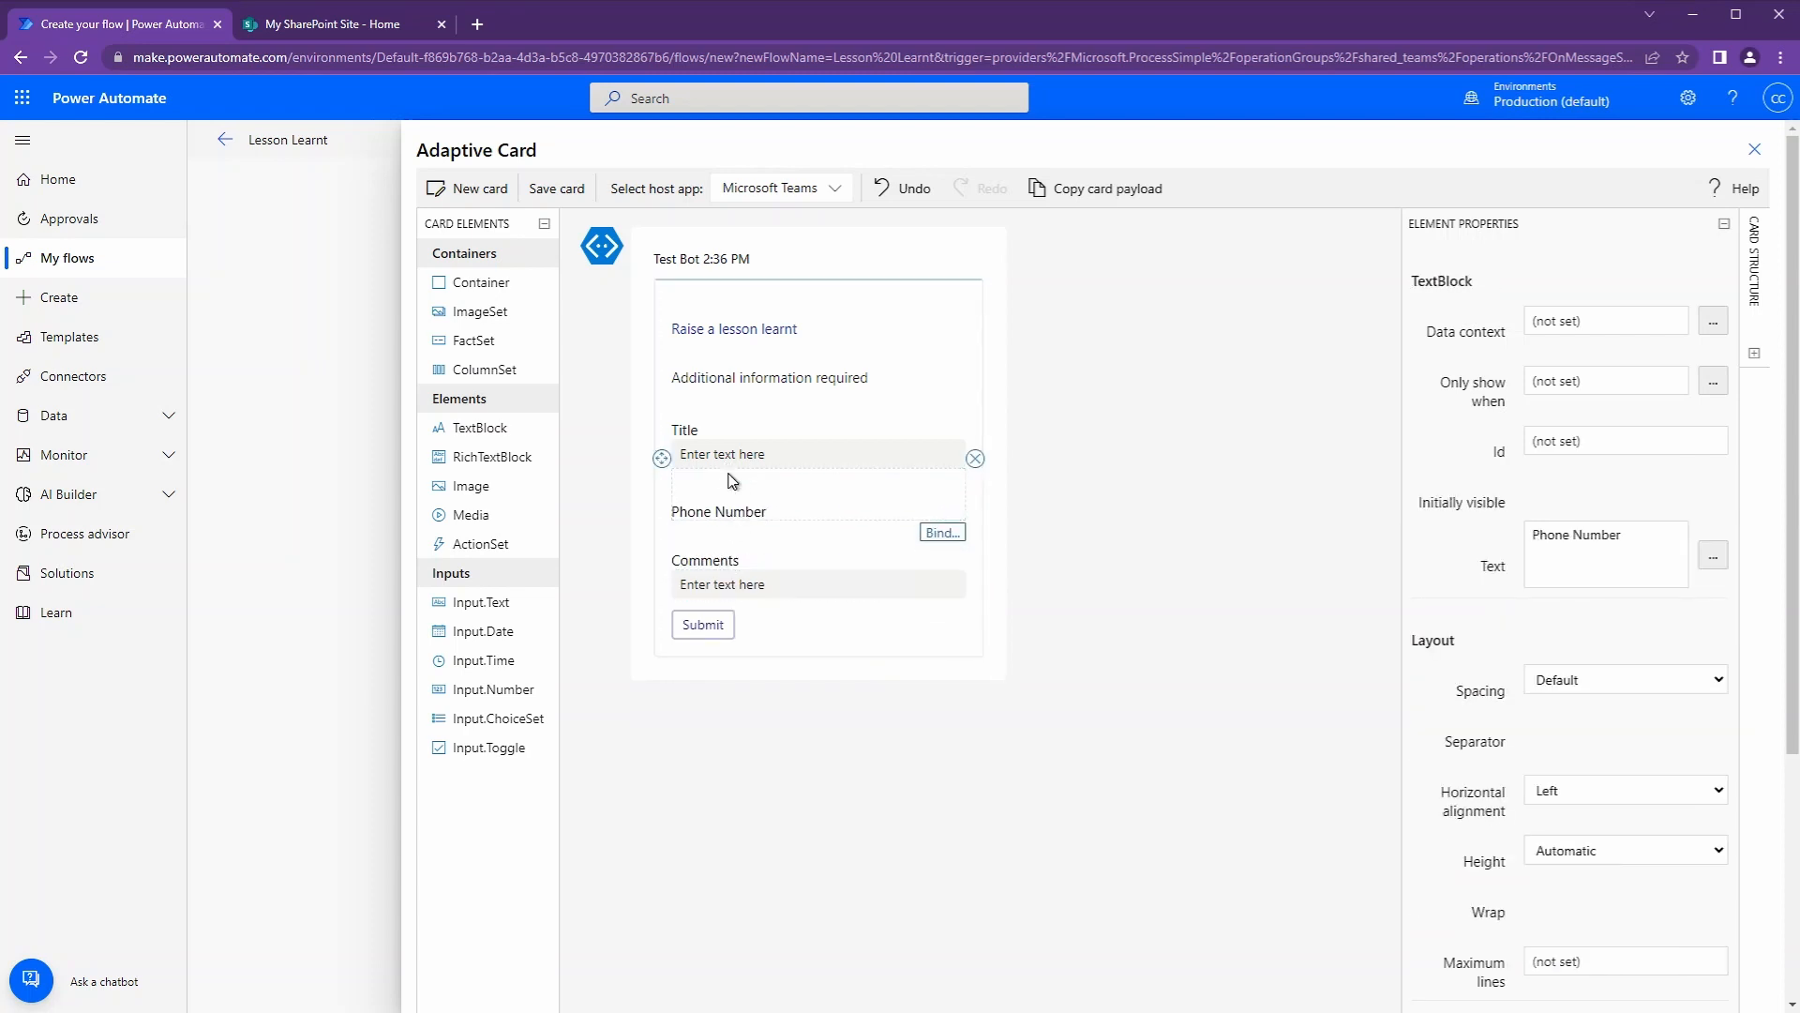
triple_click(1643, 554)
type("Category")
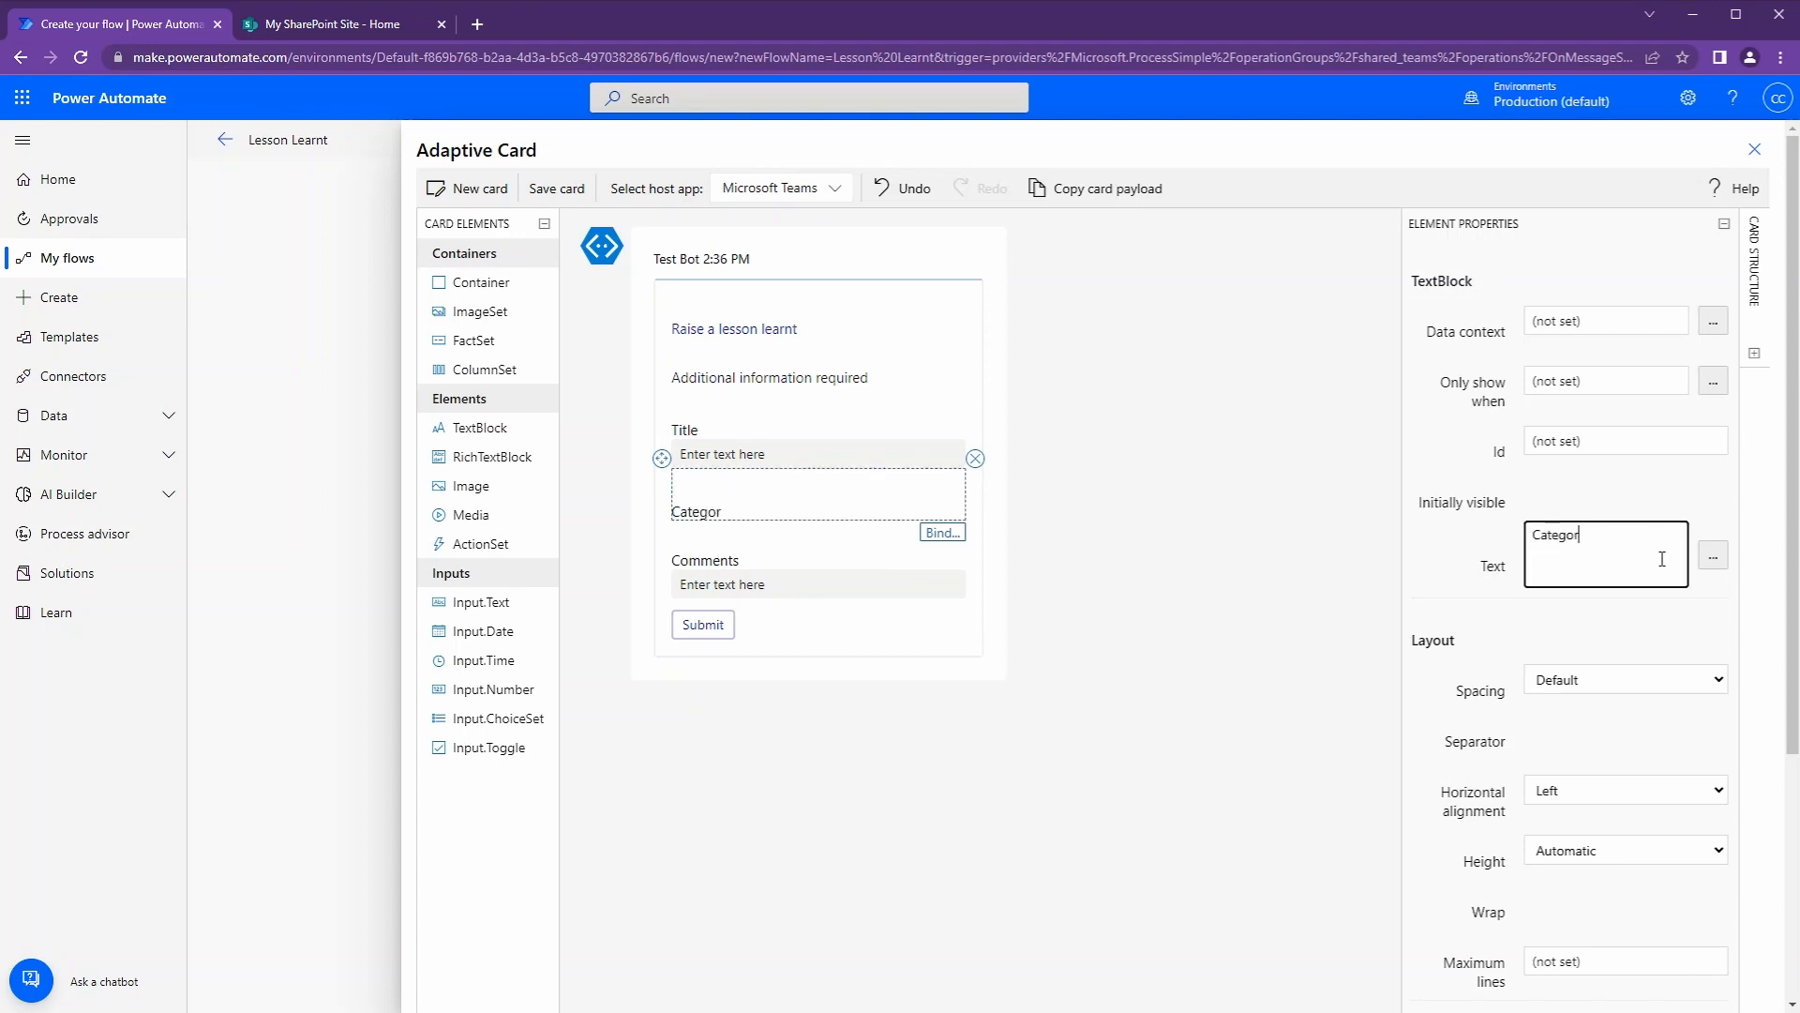
Step: Set the Category label's spacing to Small and add a choice set input directly below it
left_click(1637, 680)
left_click(1619, 723)
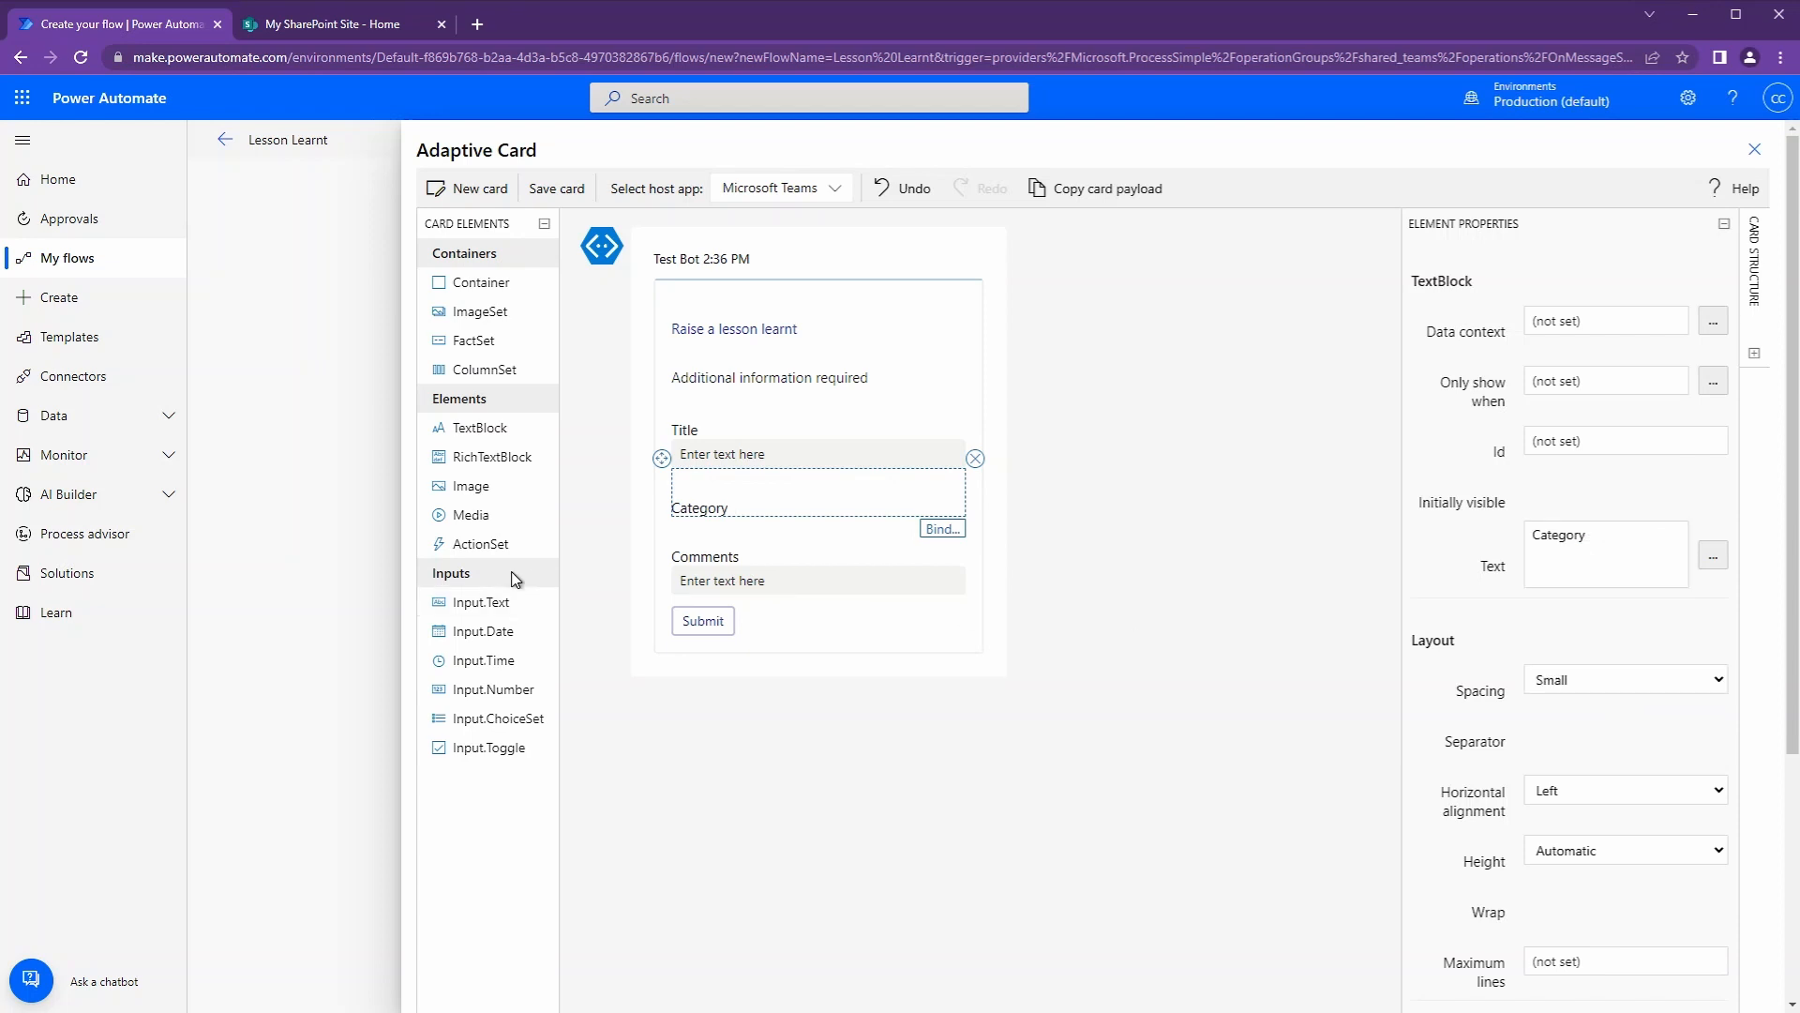
left_click_drag(662, 654, 768, 539)
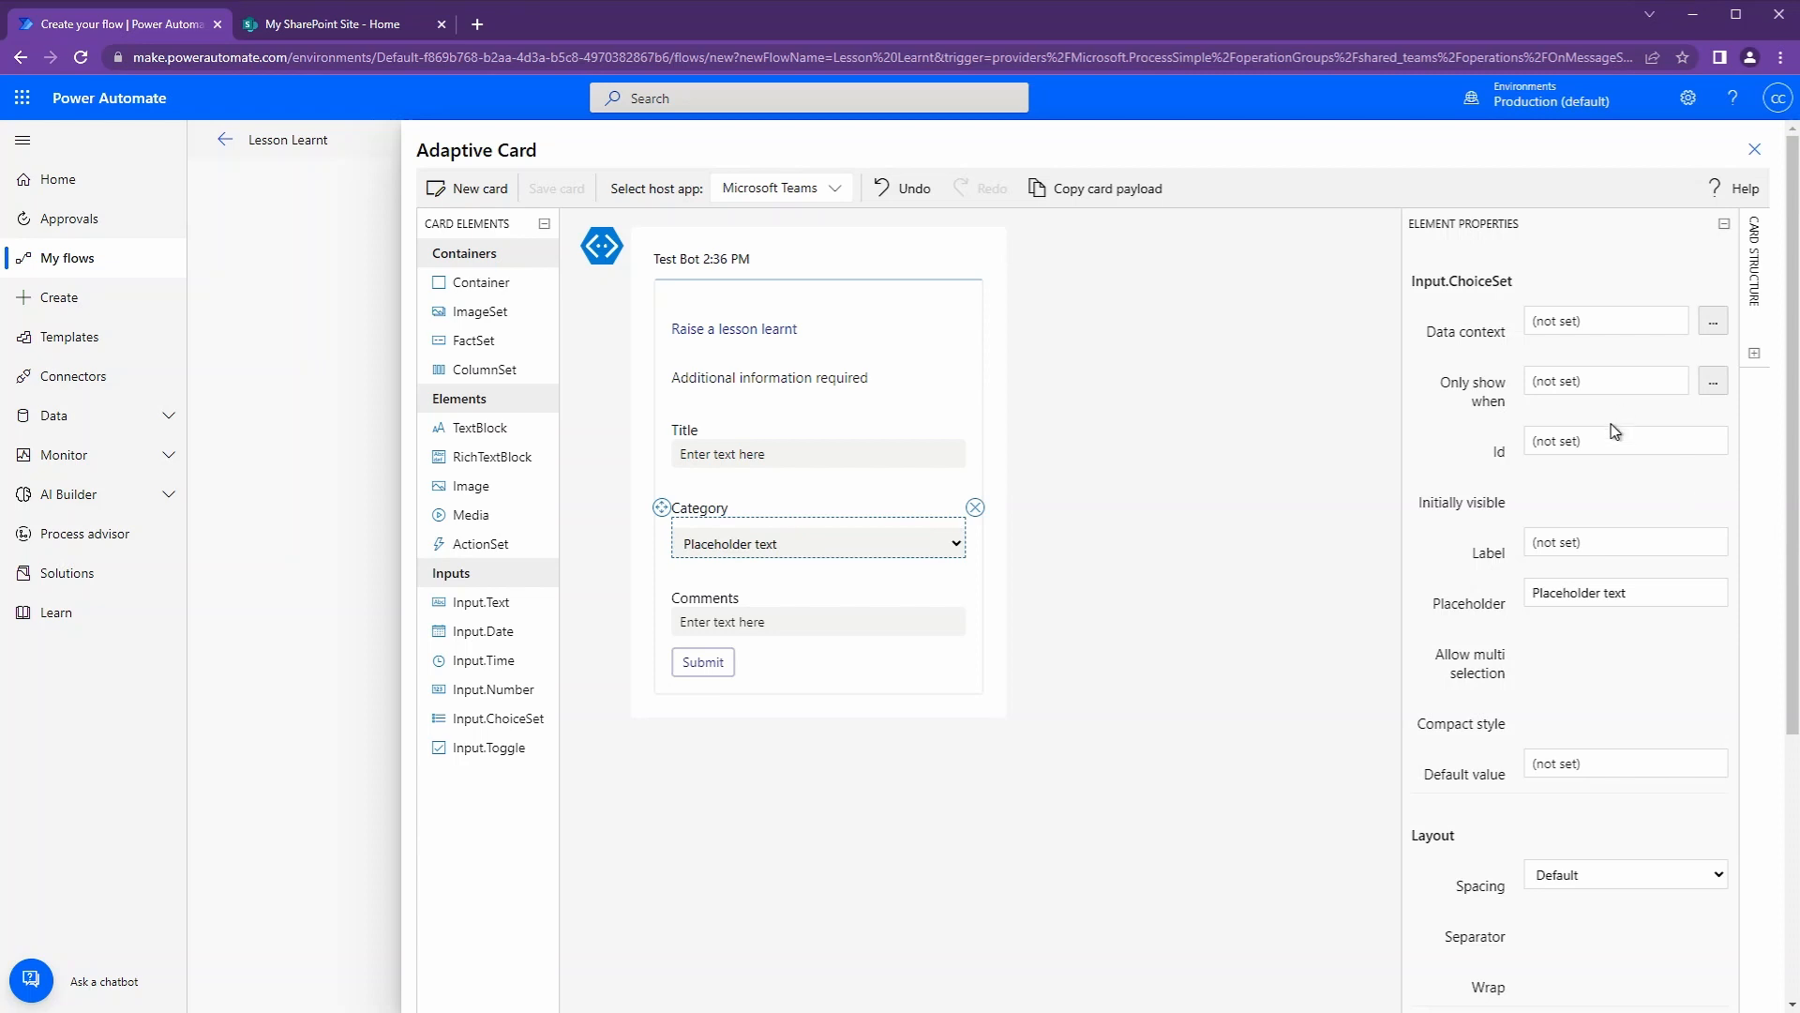
Step: Set the id of the choice set below the Category label to acCategory
left_click(1567, 442)
type("acCat")
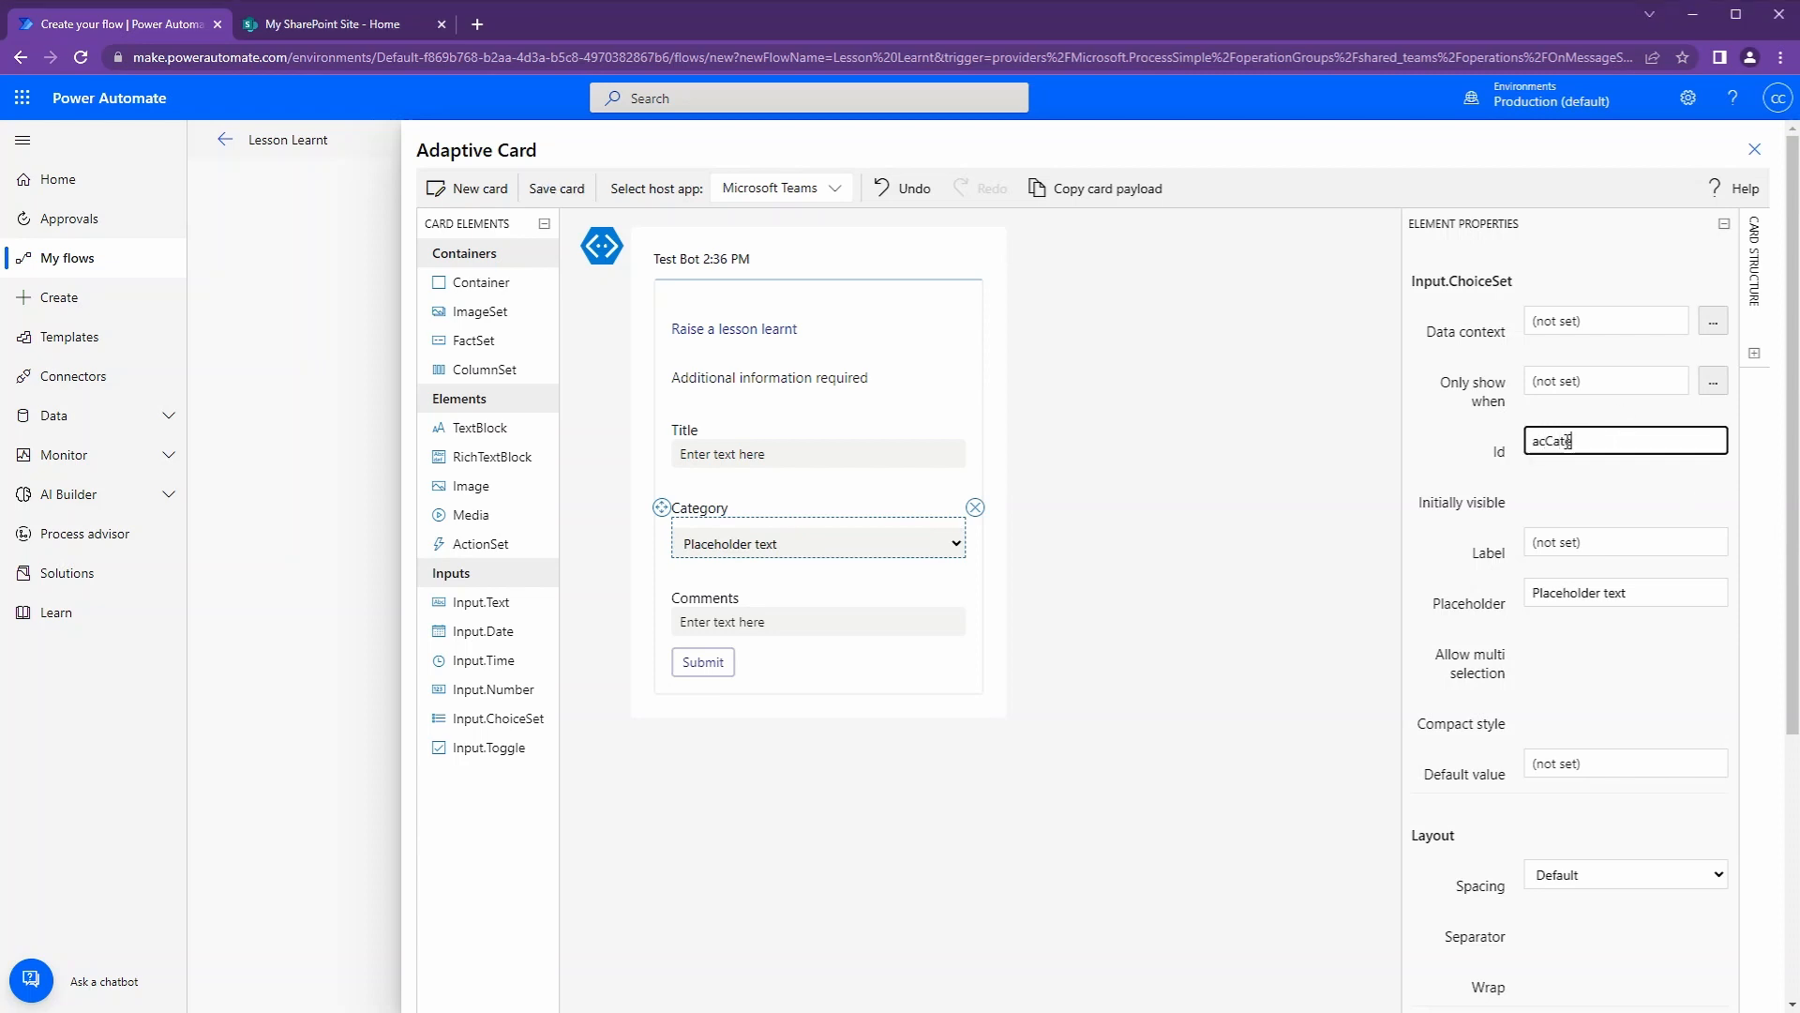
type("egory")
Step: Define the choice set's first two choices as General improvement and Nice to have, using the same text for title and value
scroll(1633, 710, "down", 3)
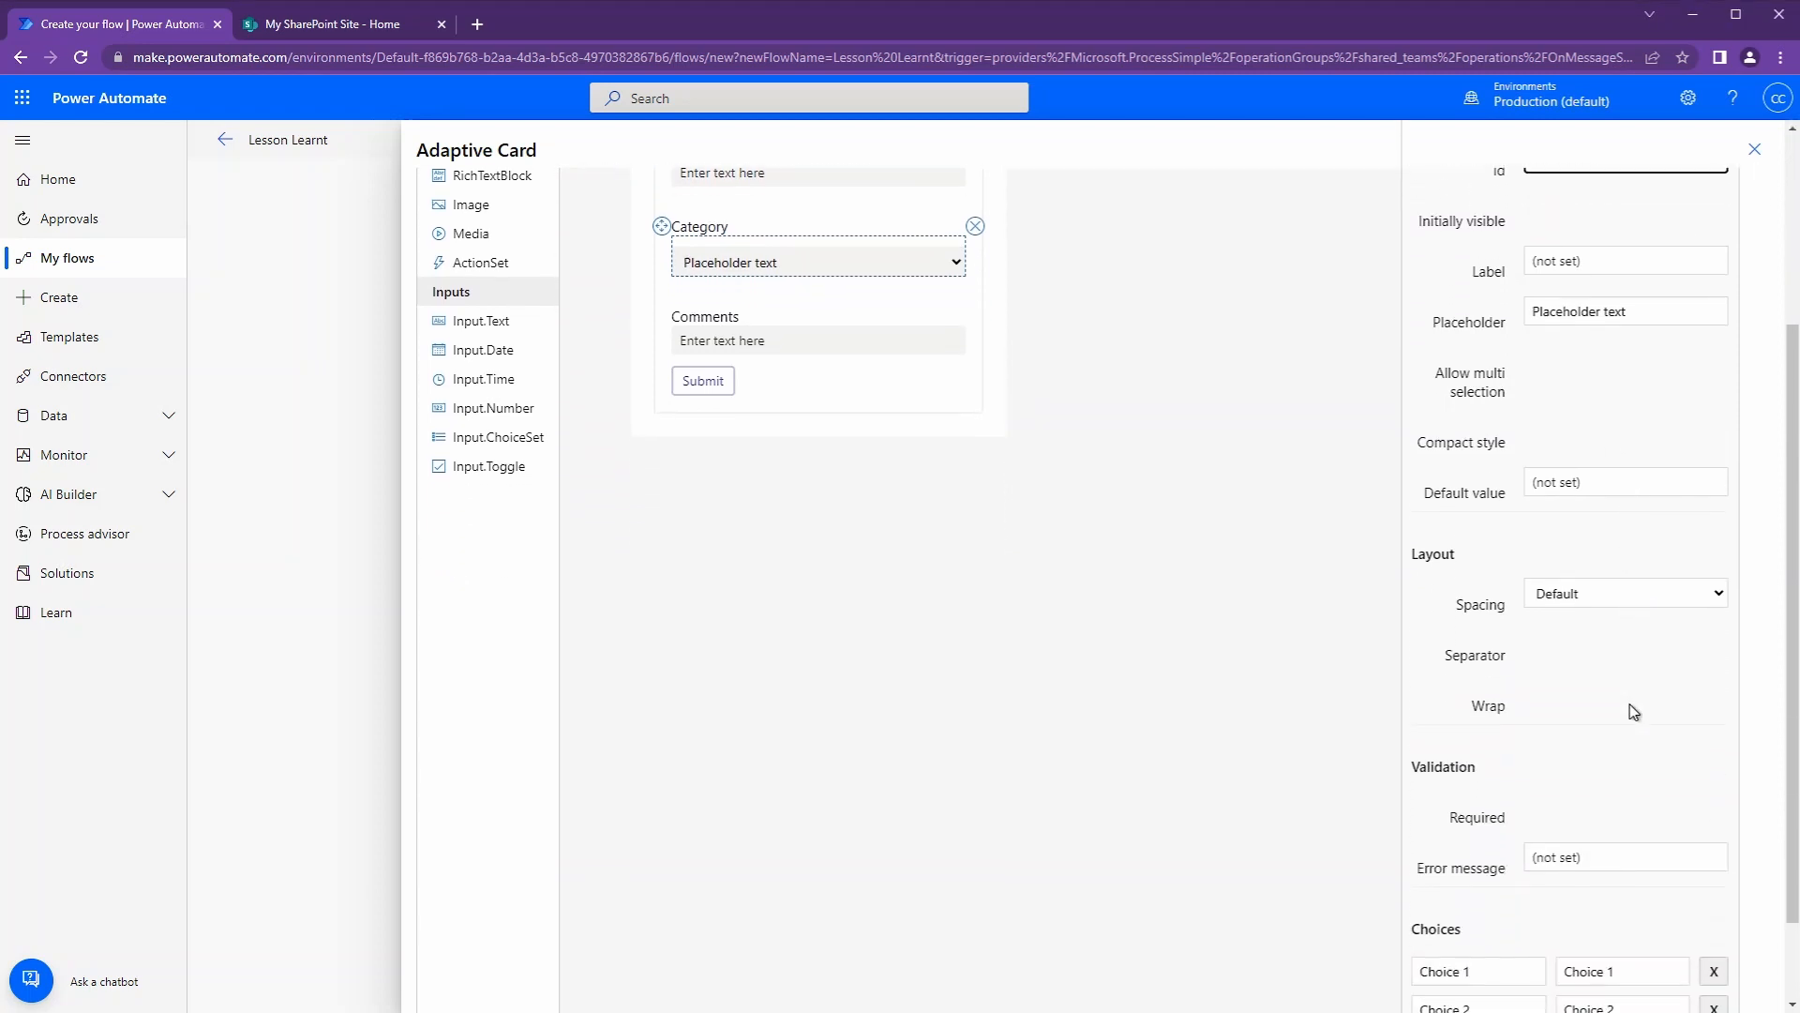
scroll(1633, 710, "down", 1)
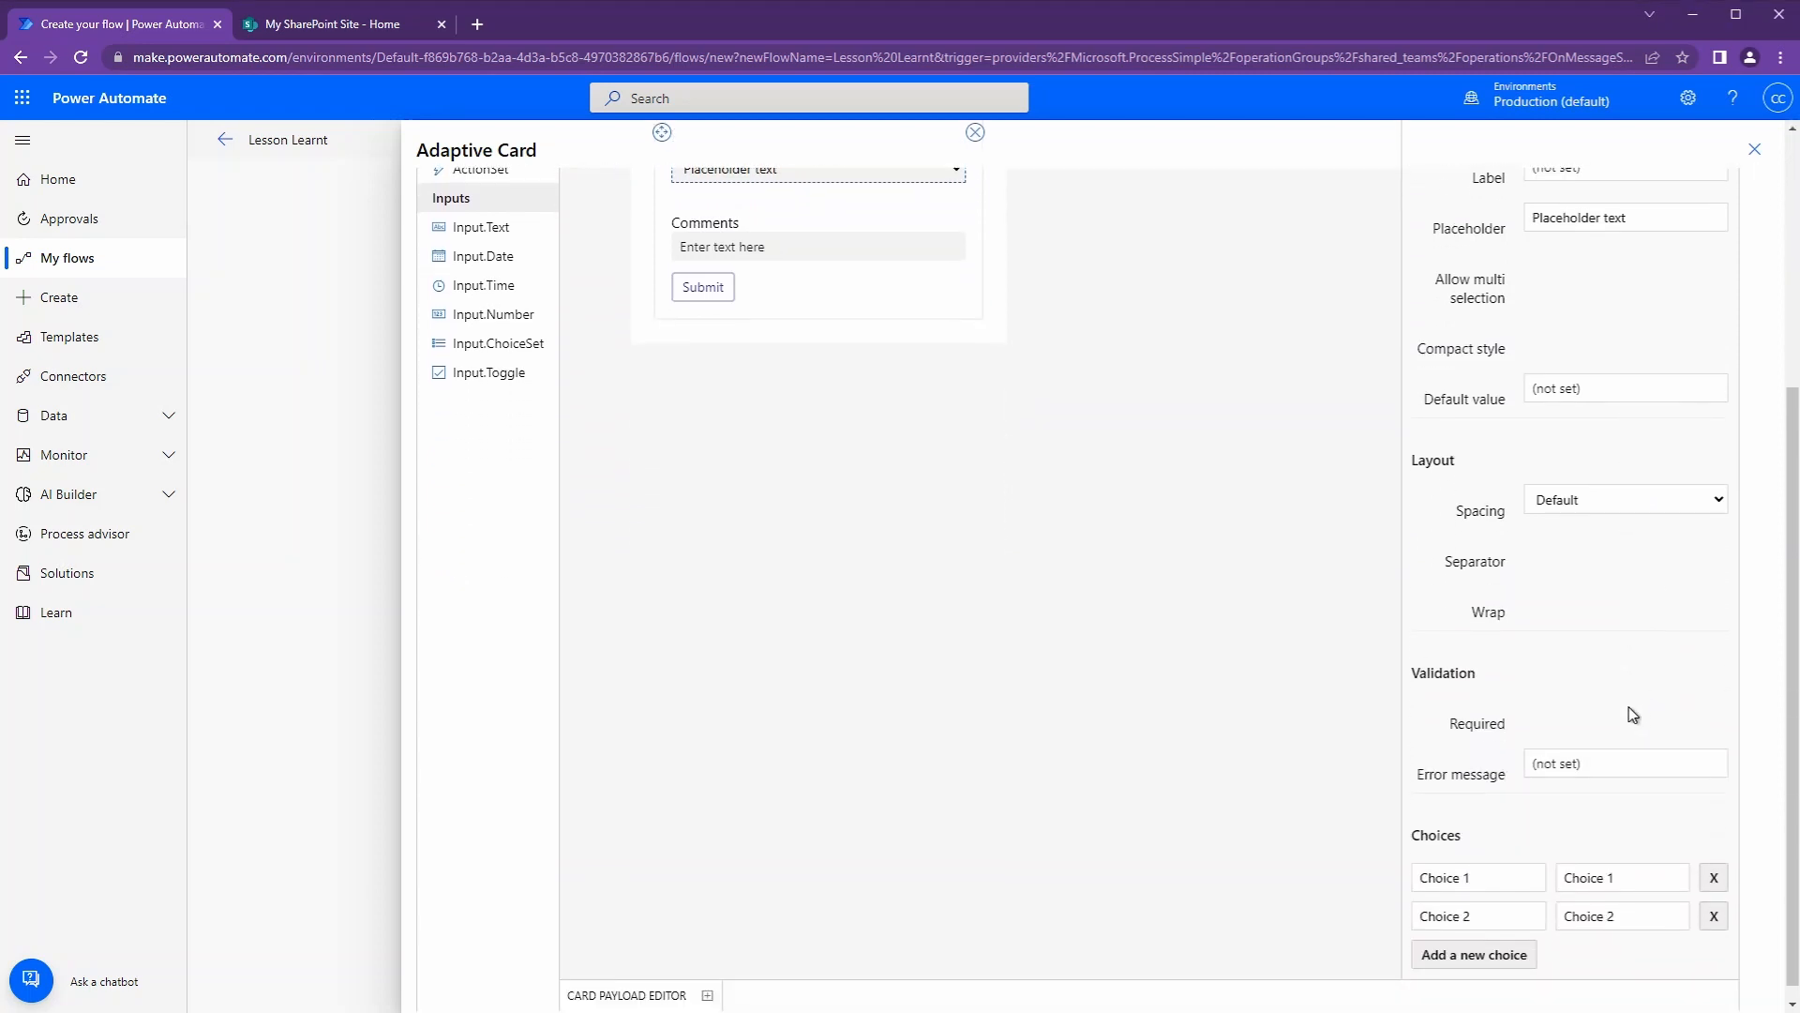
left_click(1491, 863)
type("General improvement")
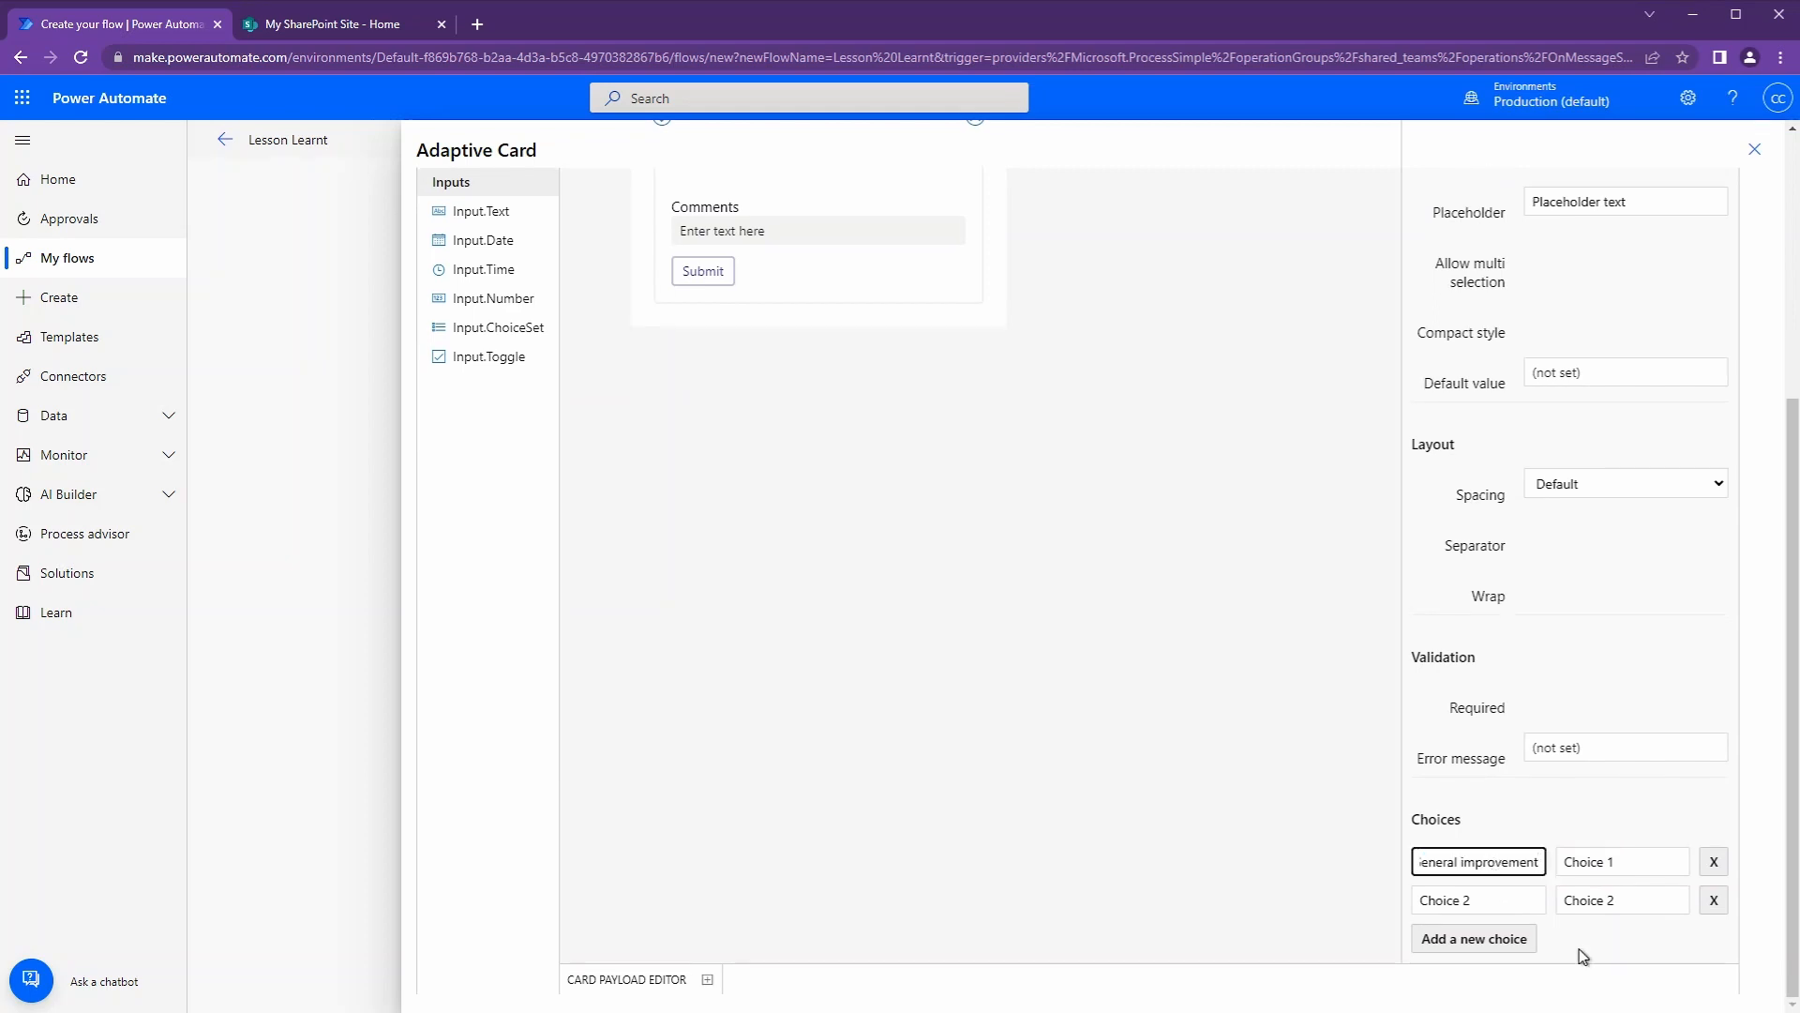
key("Tab")
type("General improvement")
triple_click(1524, 900)
type("Nice to have")
key("Tab")
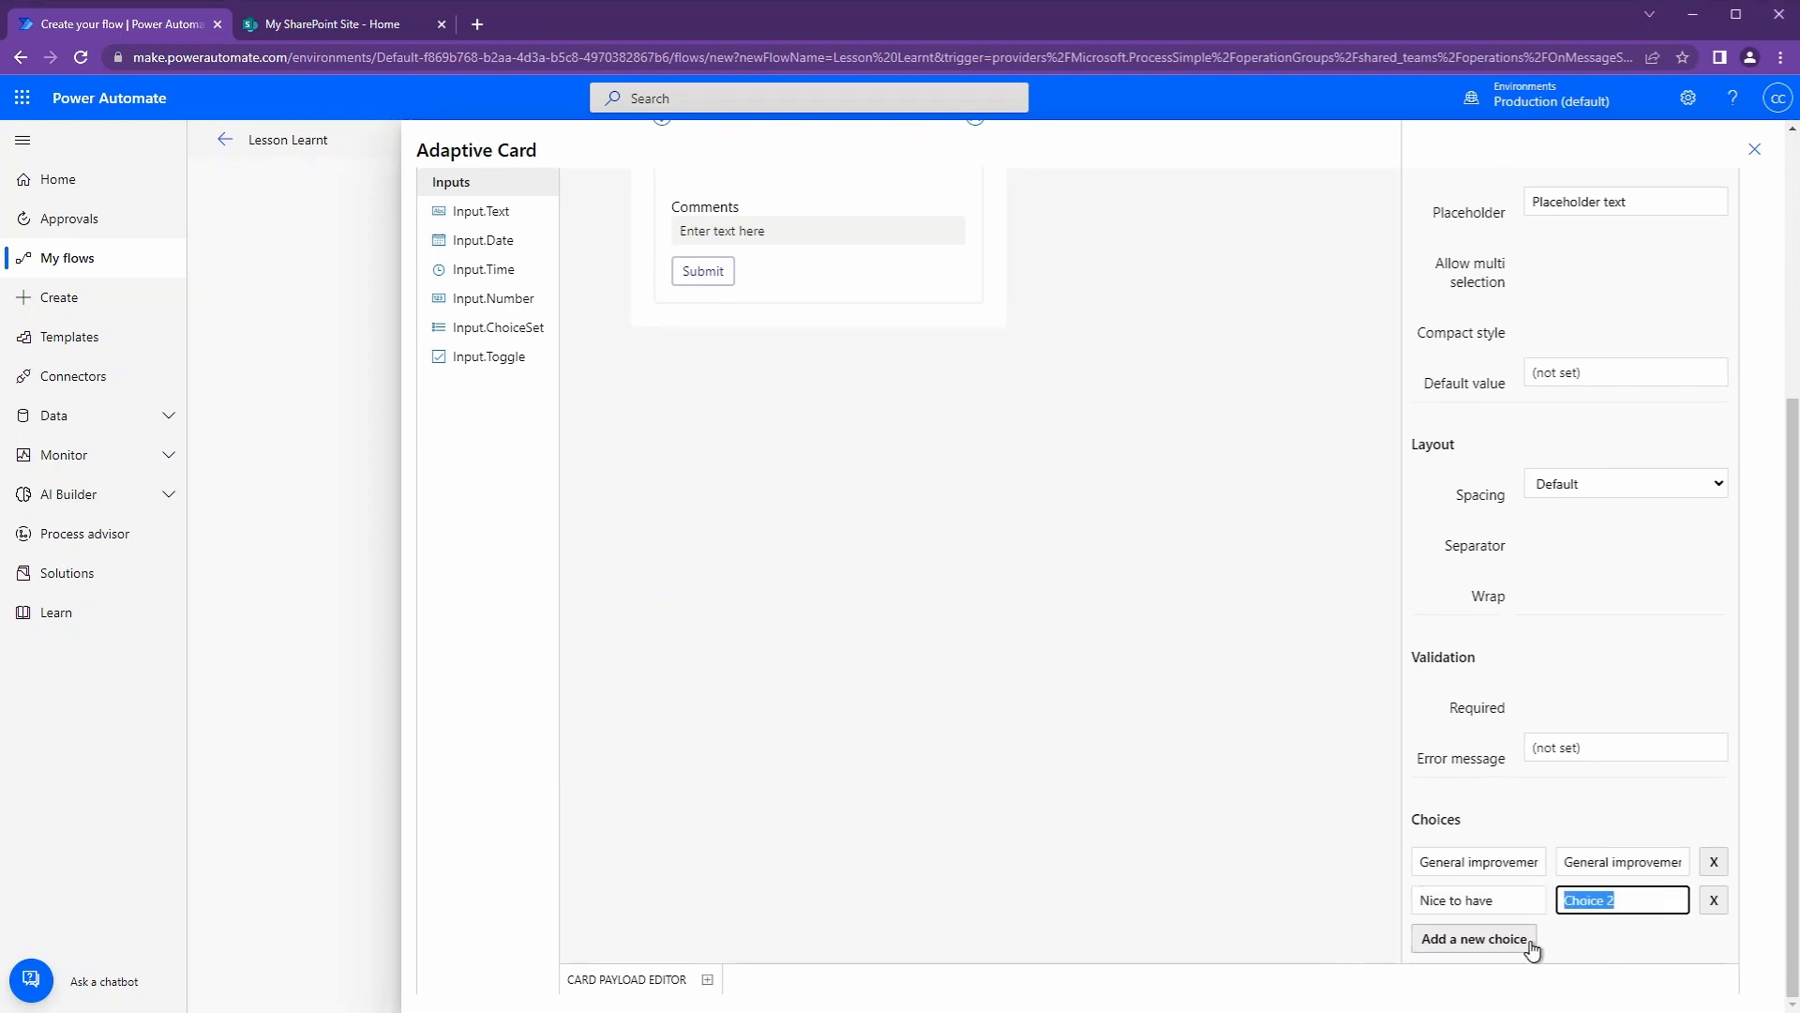
type("Nice to have")
Step: Add a third choice to the choice set with Critical as both its title and value
left_click(1503, 940)
left_click(1500, 939)
type("Critical")
left_click(1648, 942)
type("Critical")
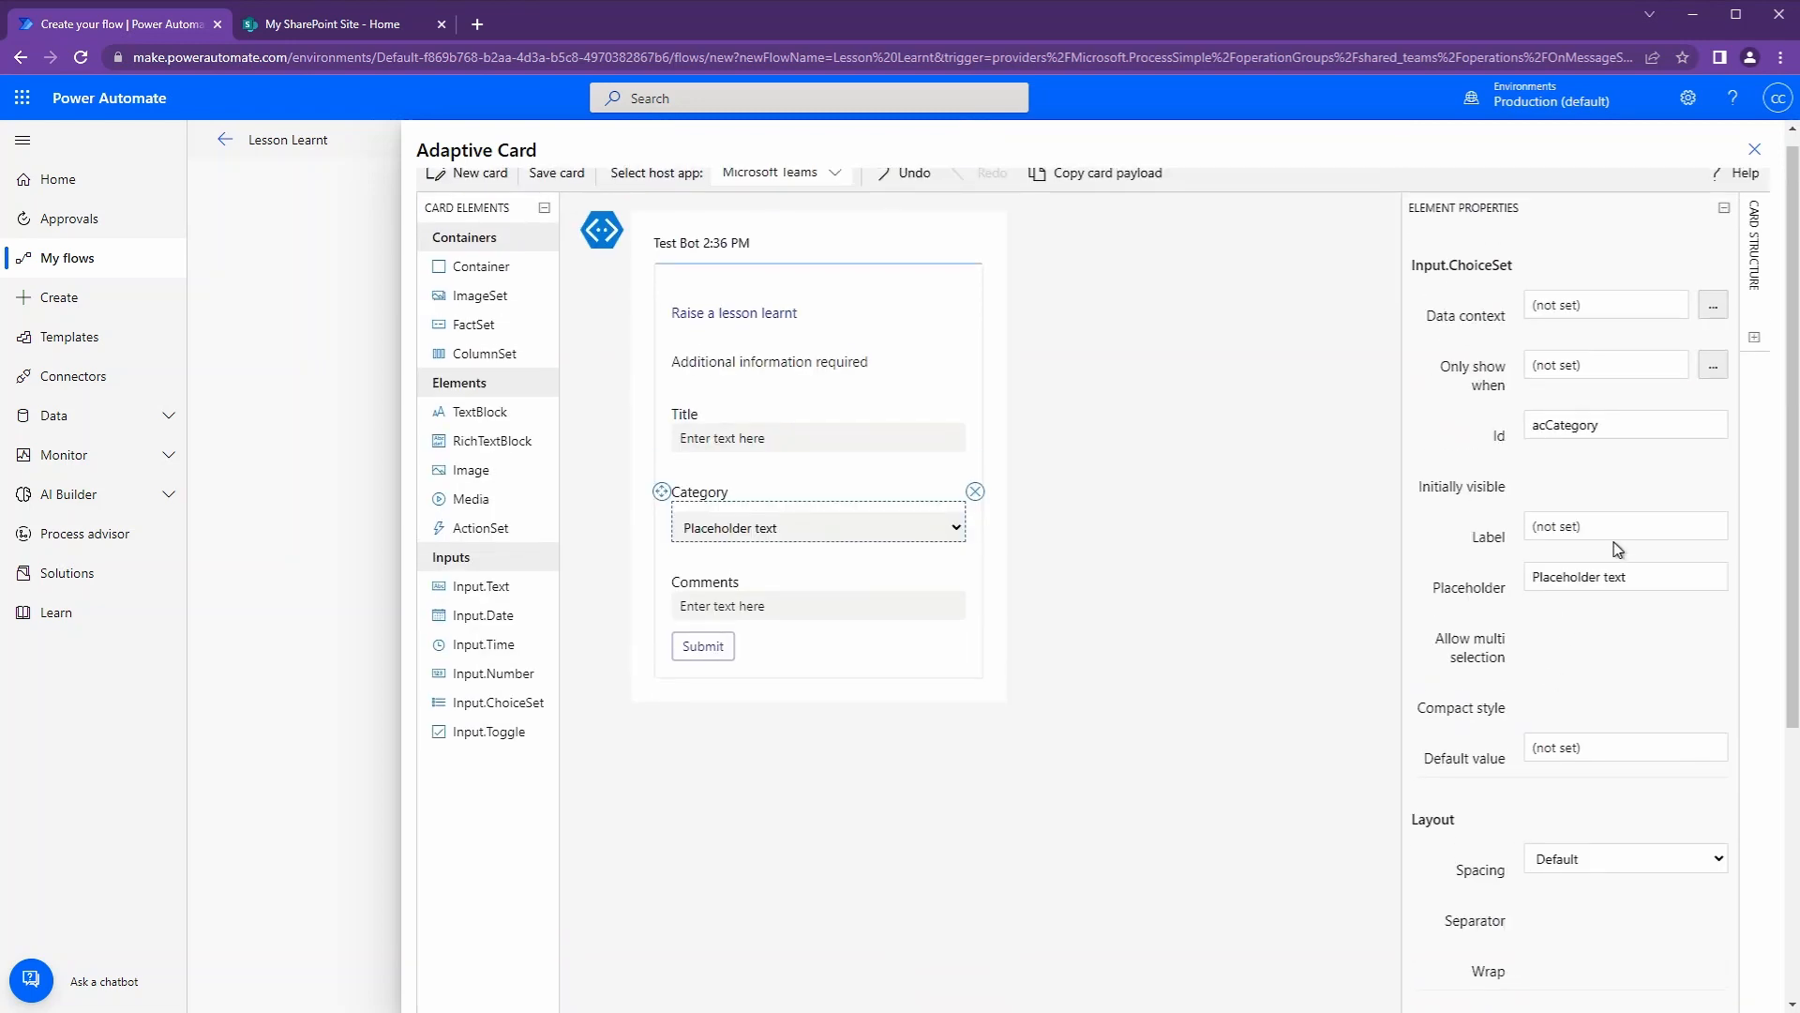
Step: Set the Category choice set's placeholder to General improvement
left_click(1660, 578)
triple_click(1651, 574)
type("General improvement")
Step: Give the Category choice set the default value General improvement with an empty placeholder, and save the card
left_click(1614, 755)
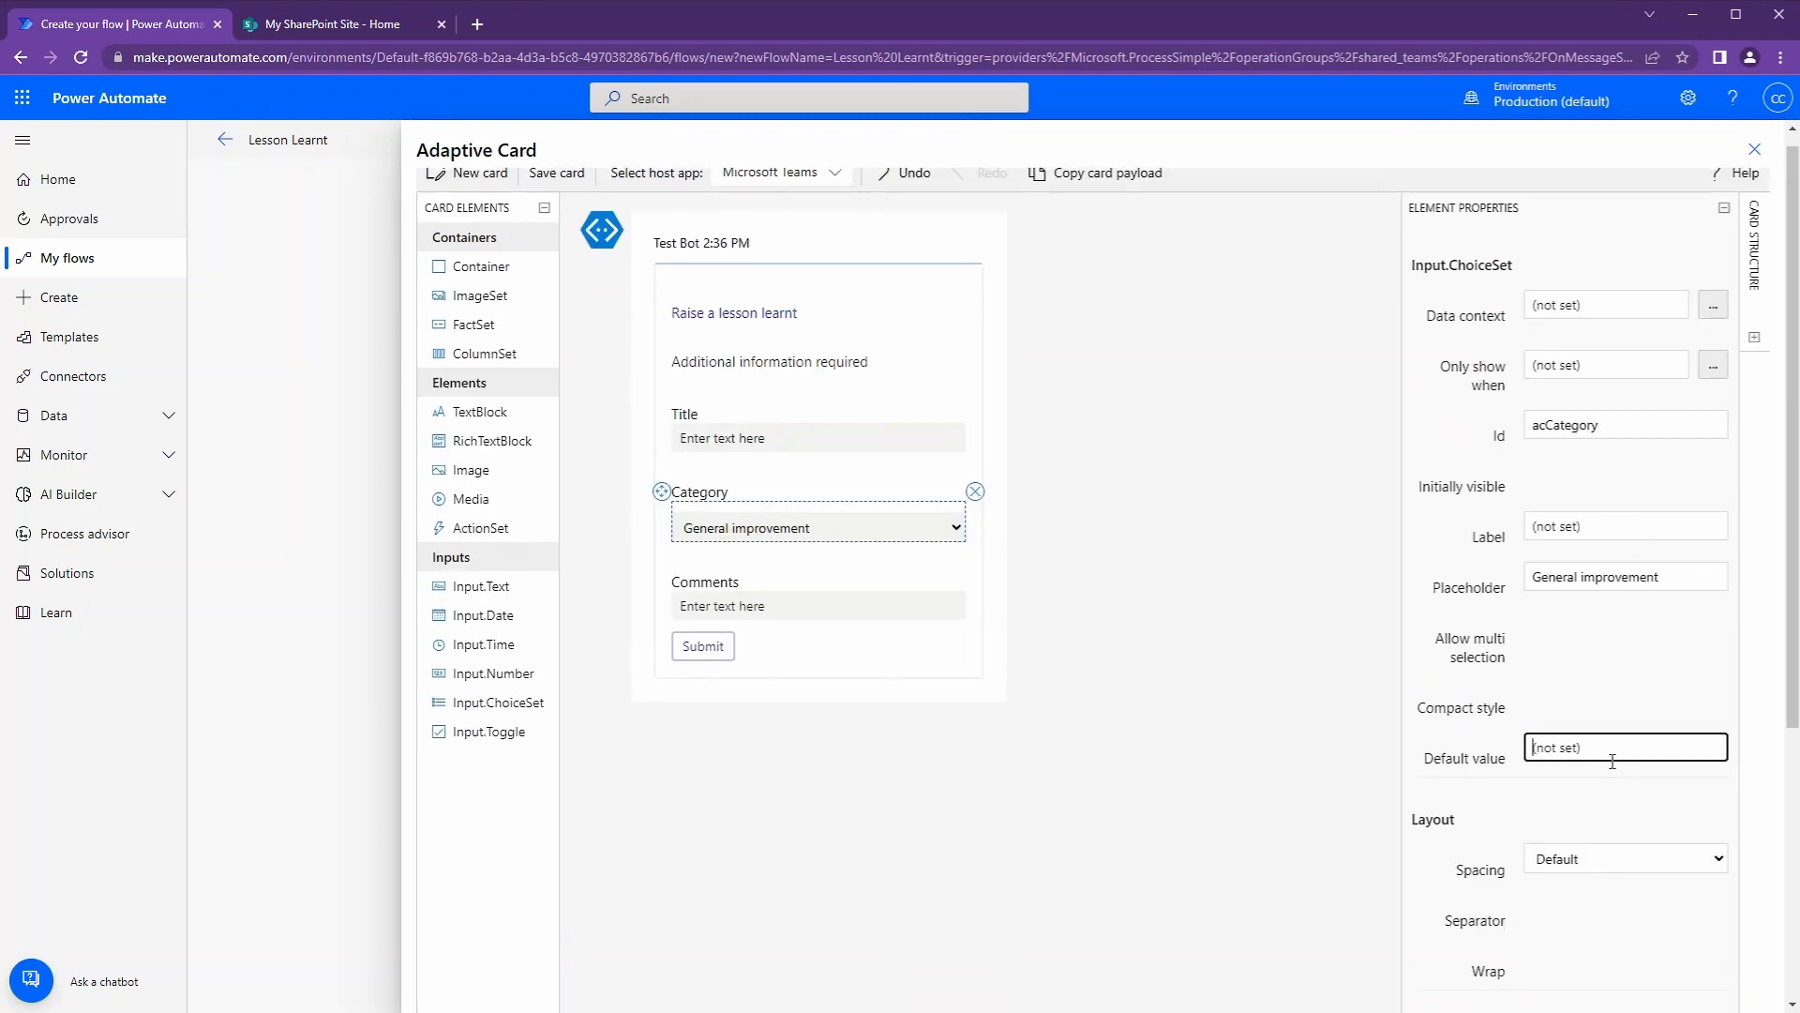
type("General improvement")
left_click(1649, 580)
triple_click(1649, 580)
key("BackSpace")
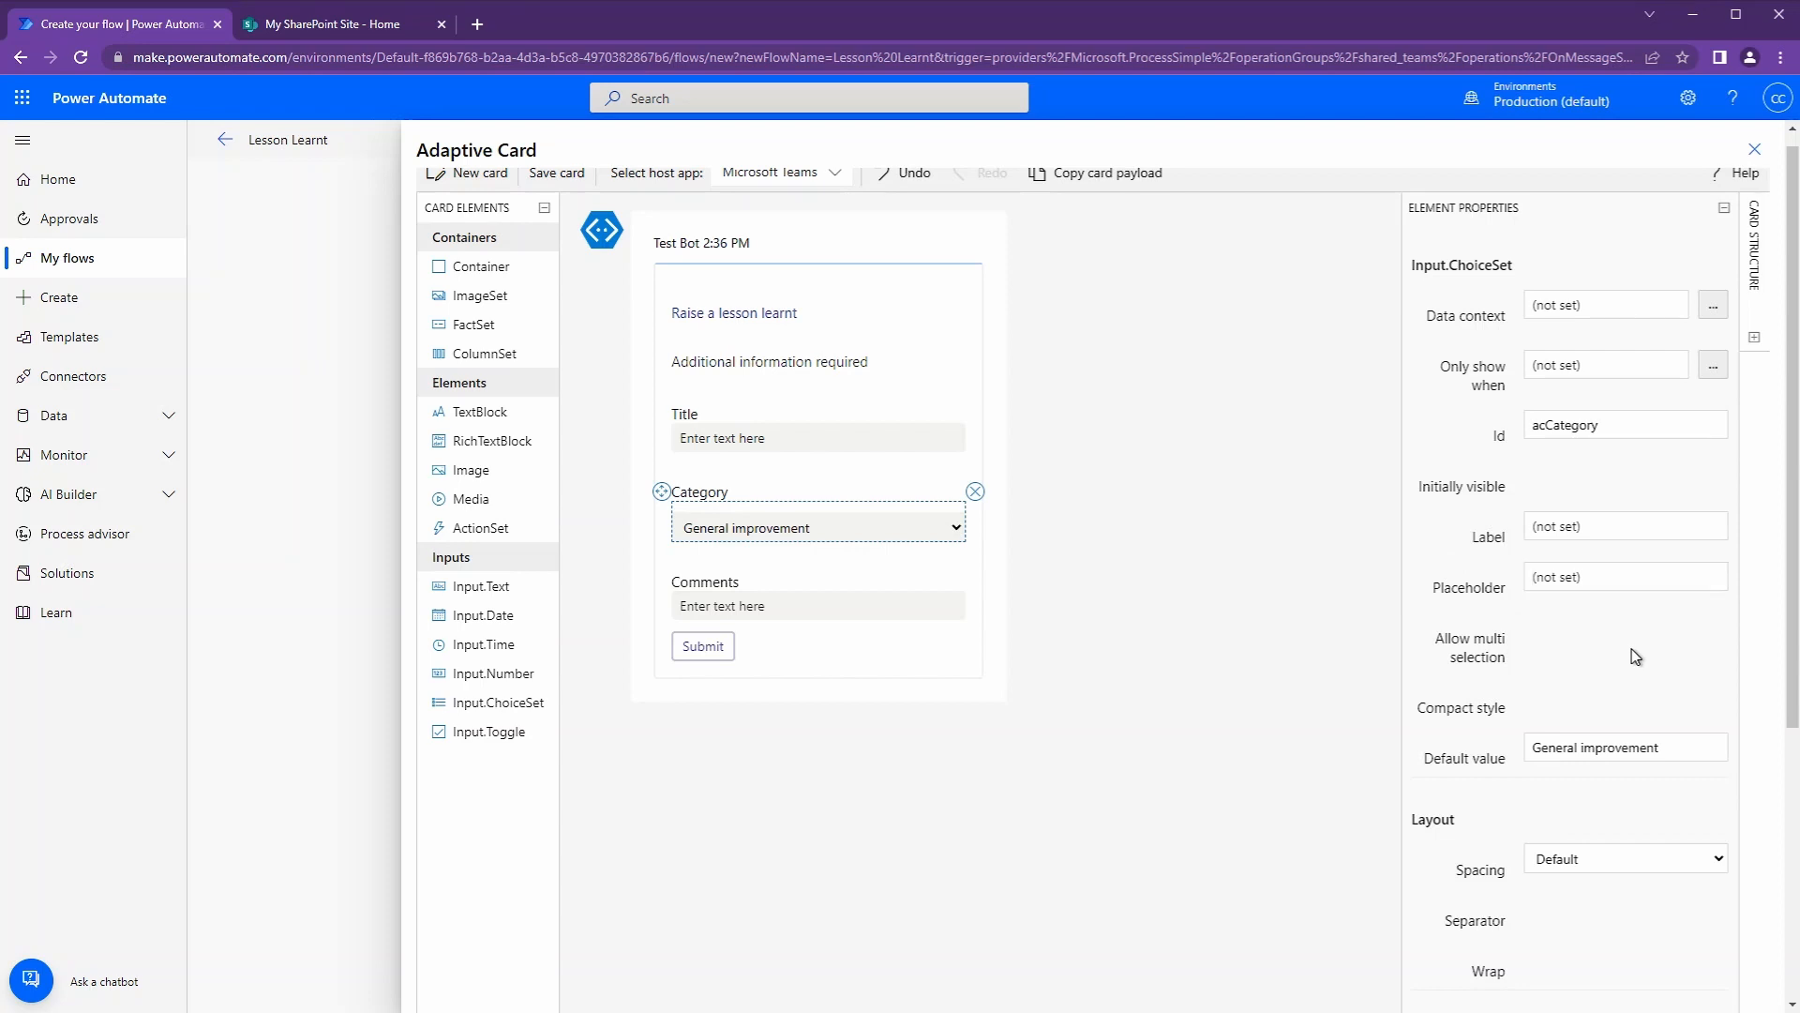
left_click(573, 190)
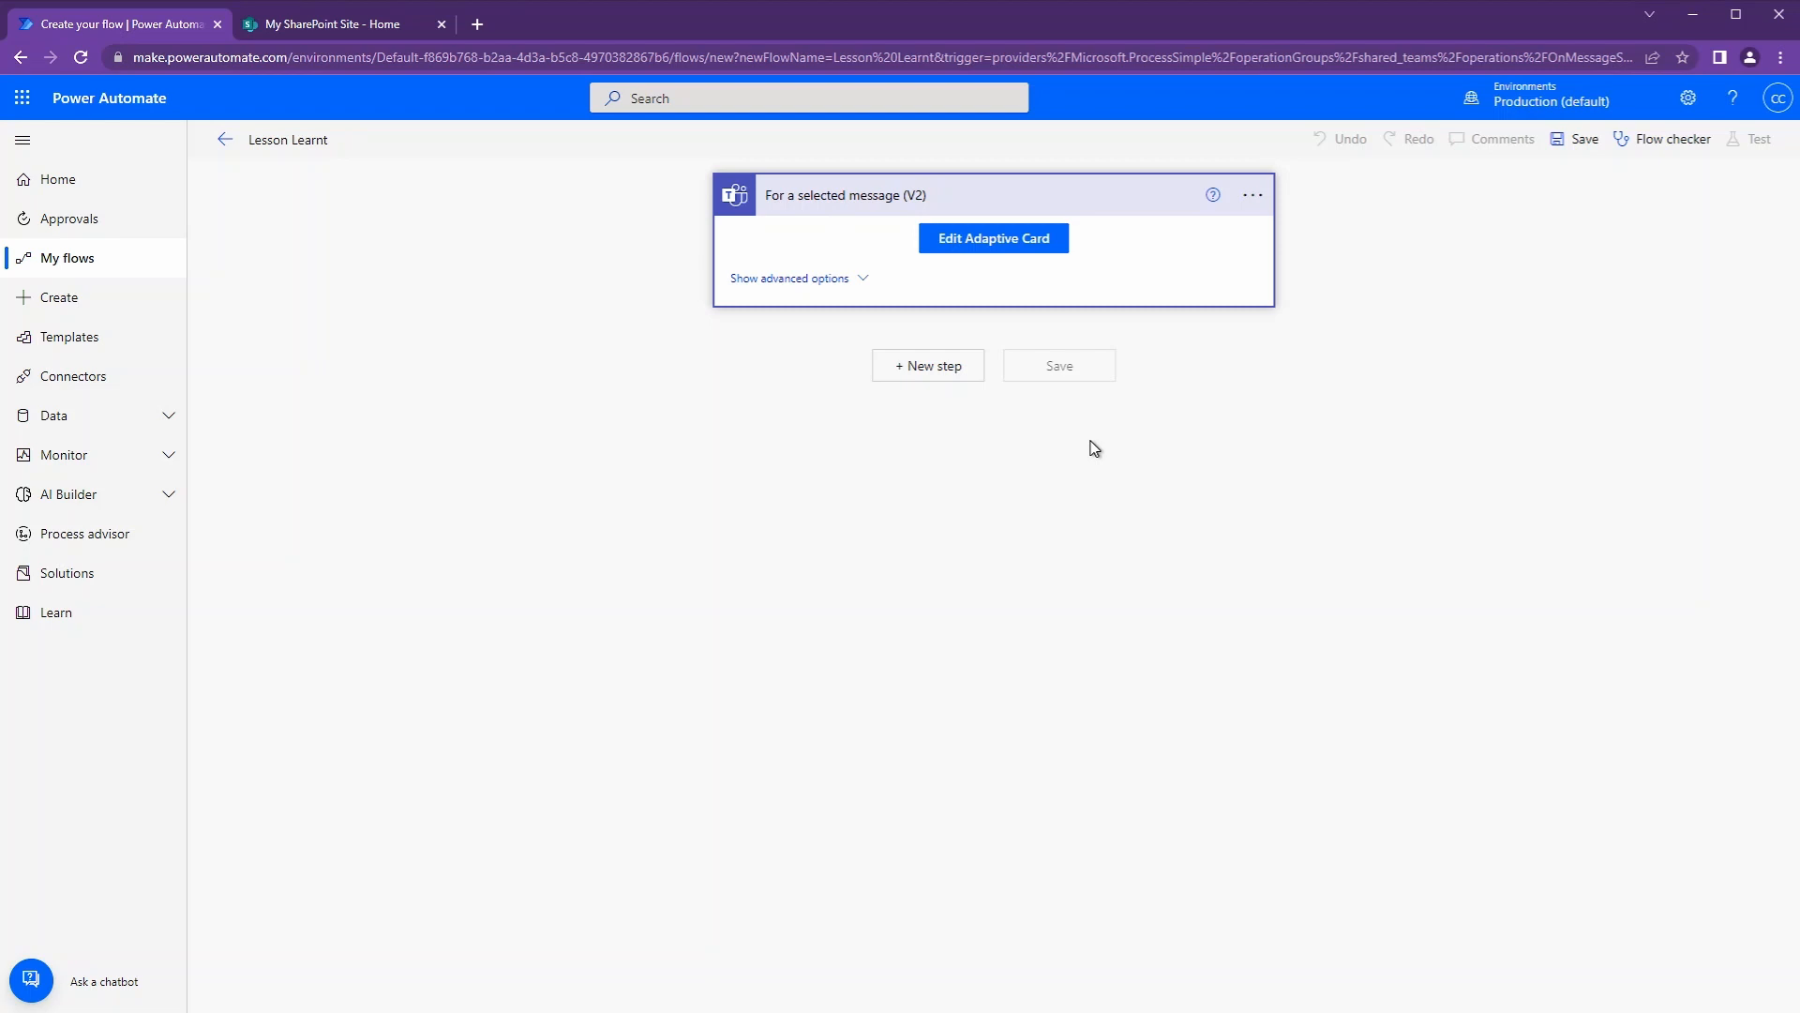
Step: Add a SharePoint Create item action after the selected message trigger
left_click(980, 367)
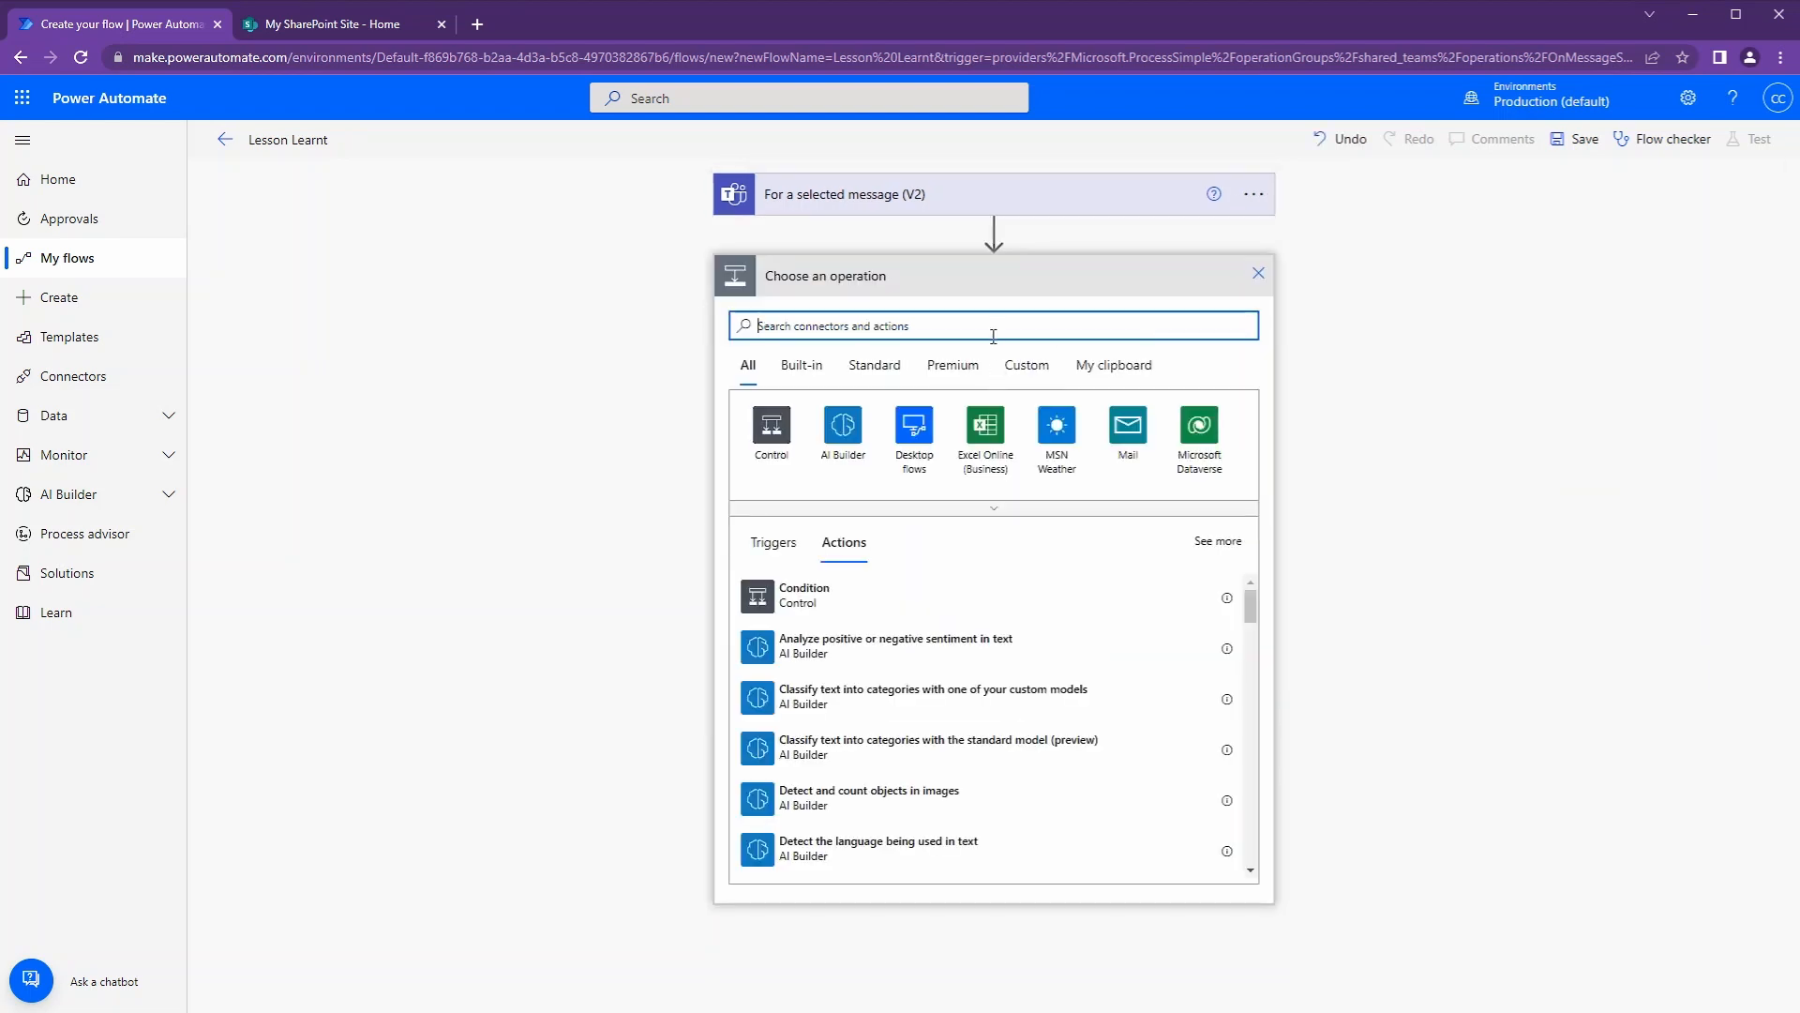
type("create item")
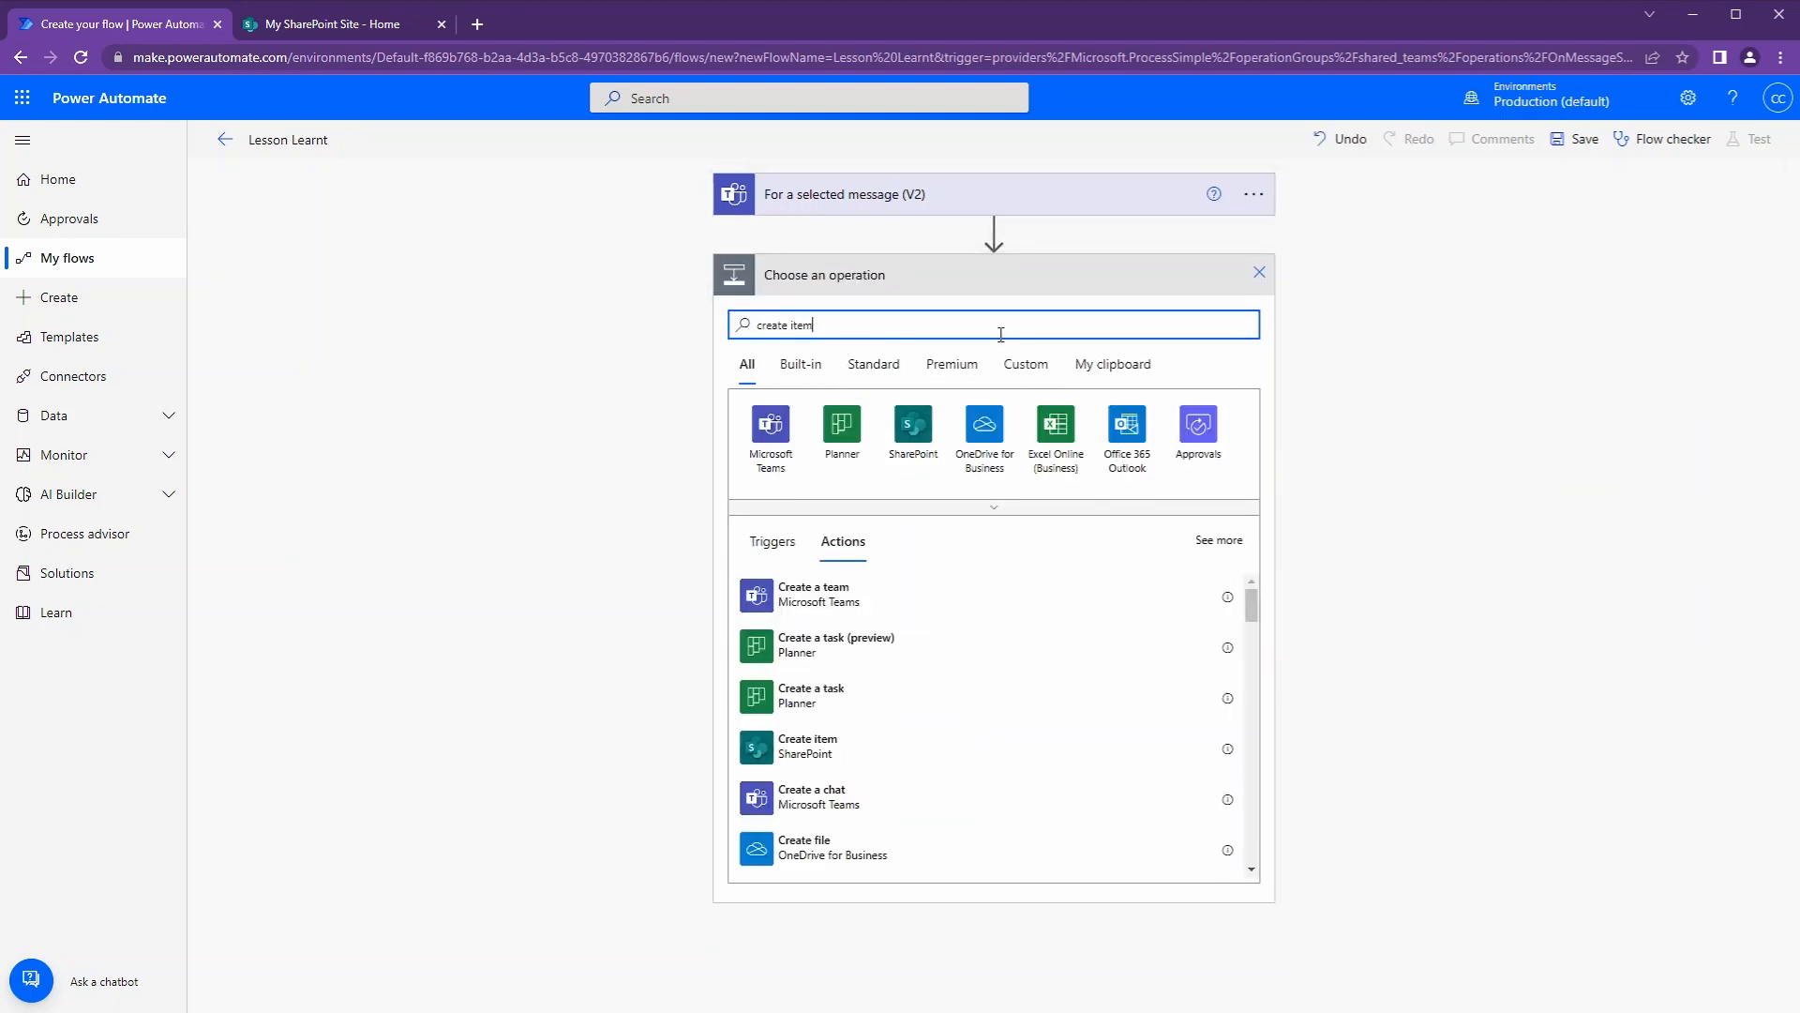
left_click(881, 600)
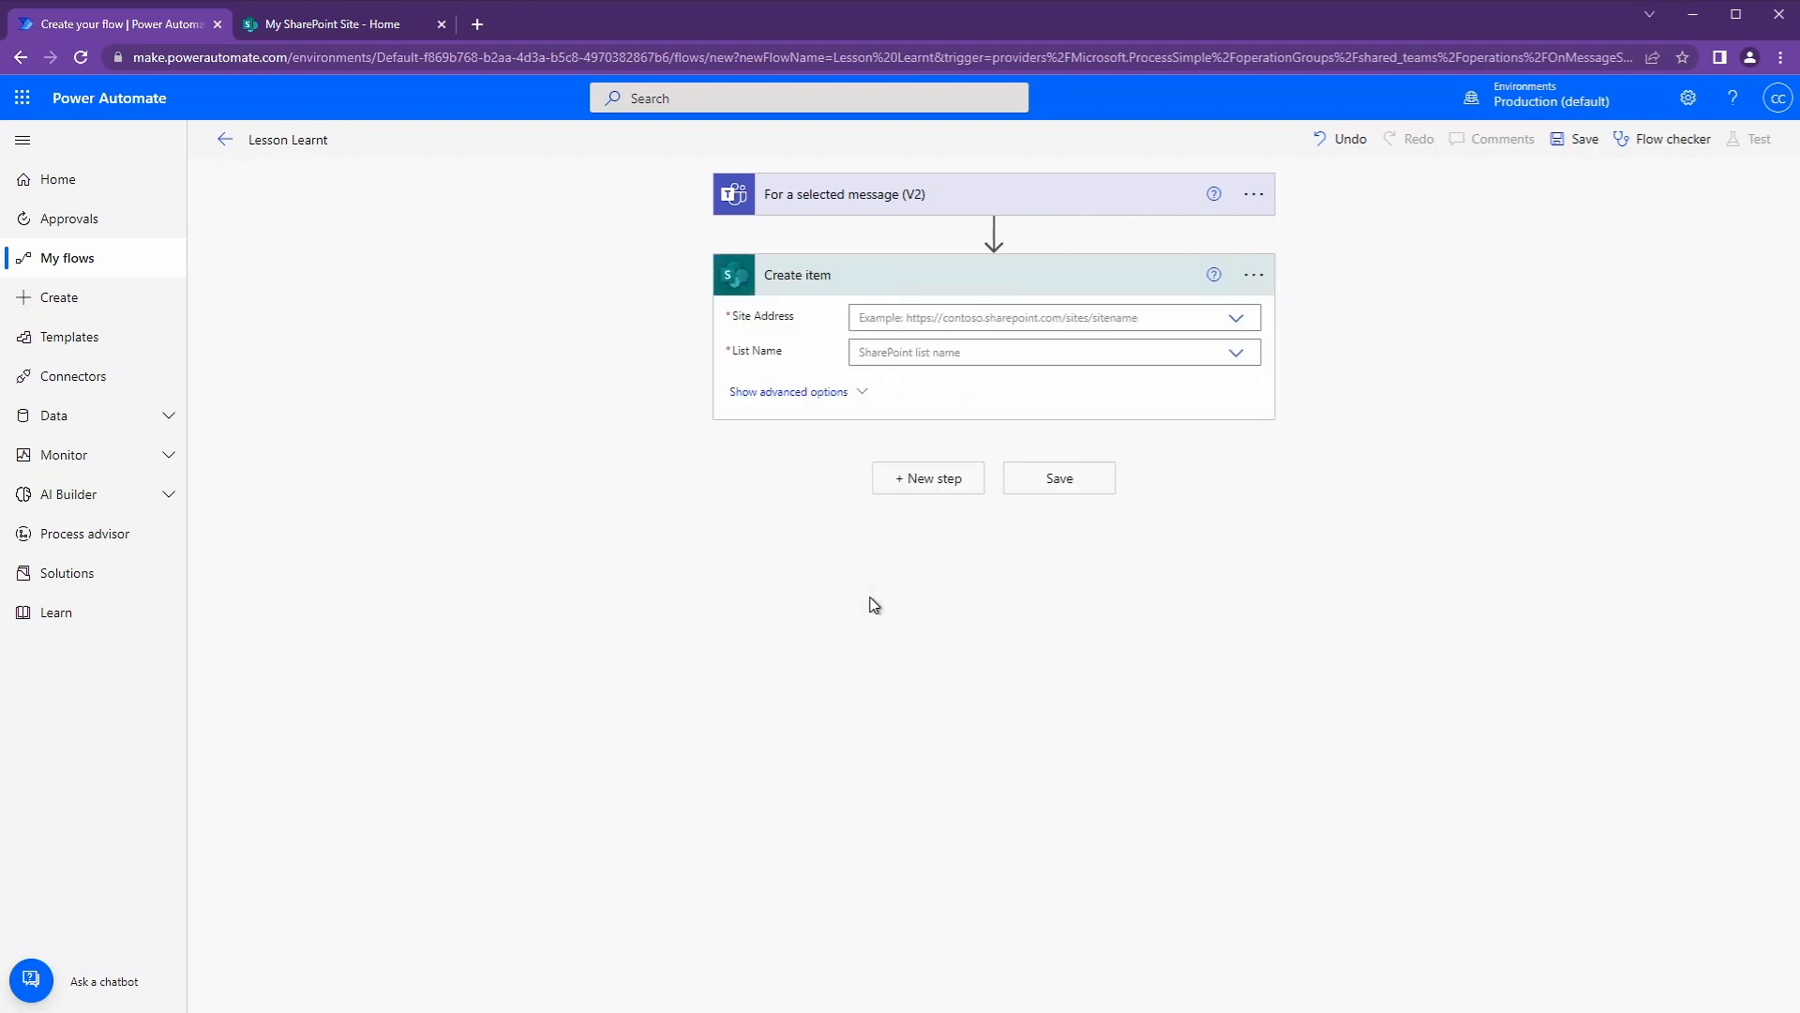
Step: Point the Create item action to the My SharePoint Site address and the Lessons Learnt Register list
left_click(1247, 325)
left_click(1129, 368)
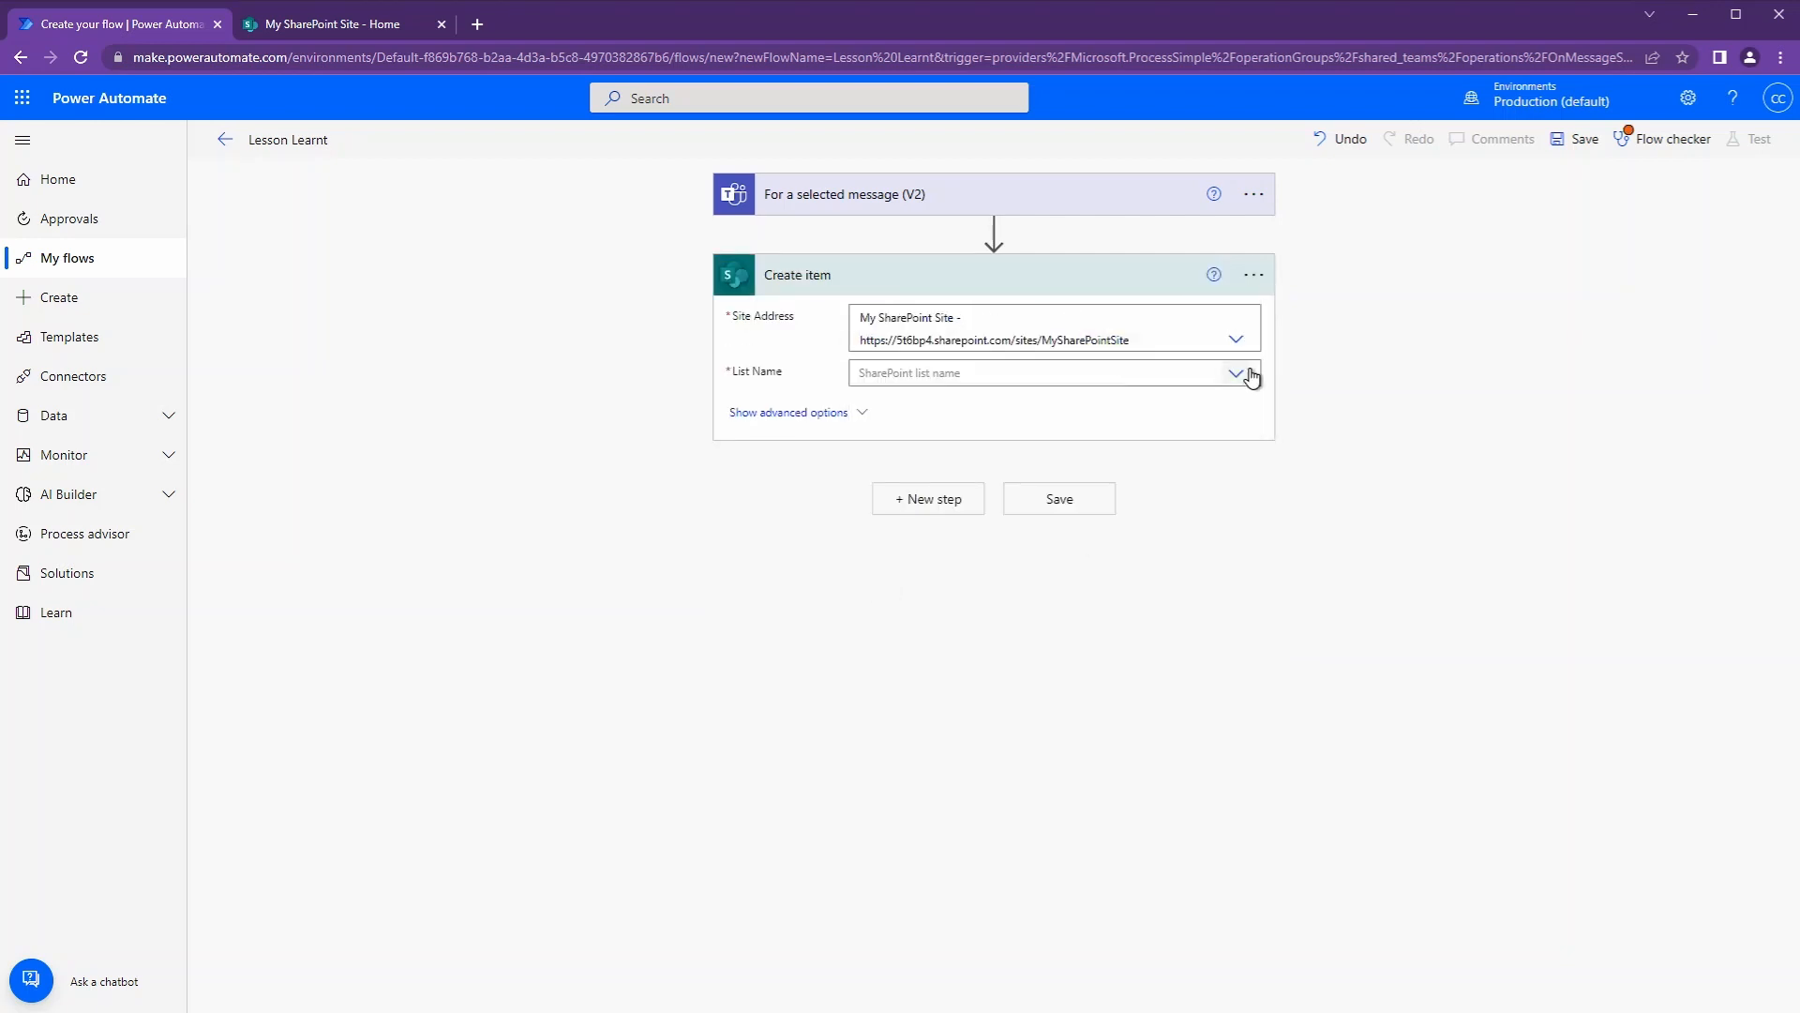
left_click(1239, 375)
left_click(1040, 403)
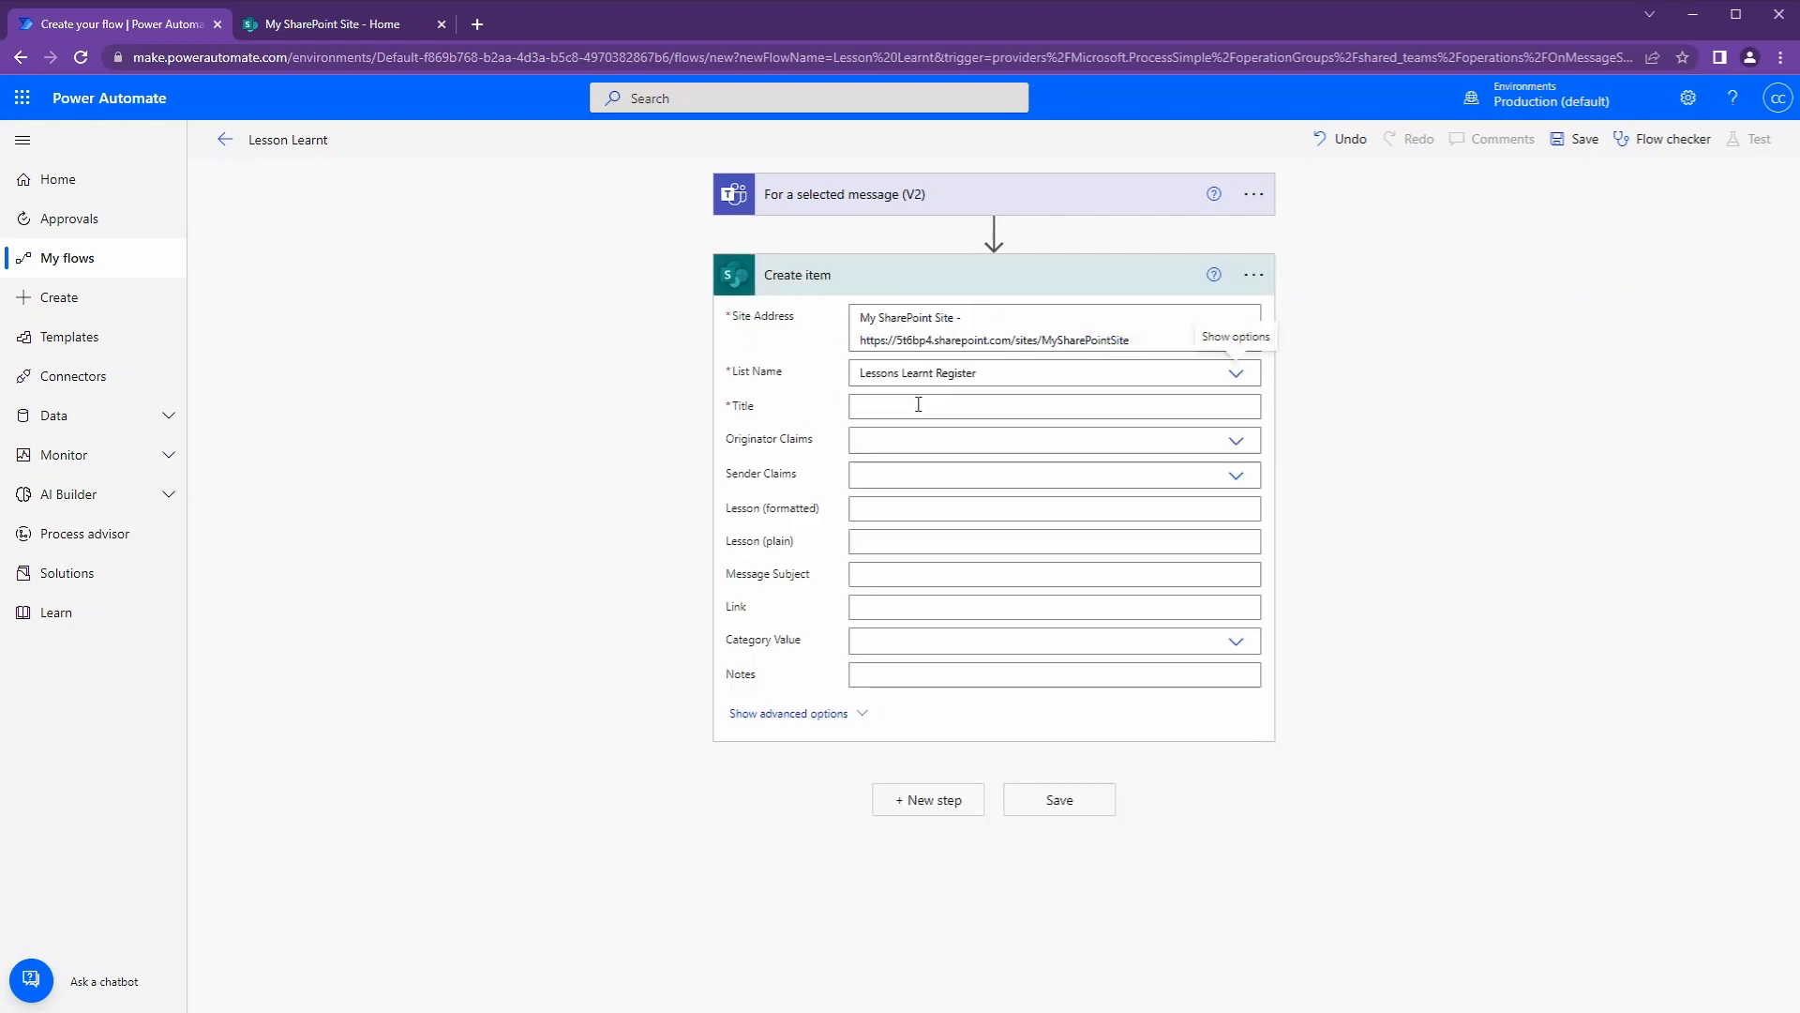
Step: Map the Title field of the new list item to the acTitle dynamic content
left_click(919, 404)
left_click(1407, 550)
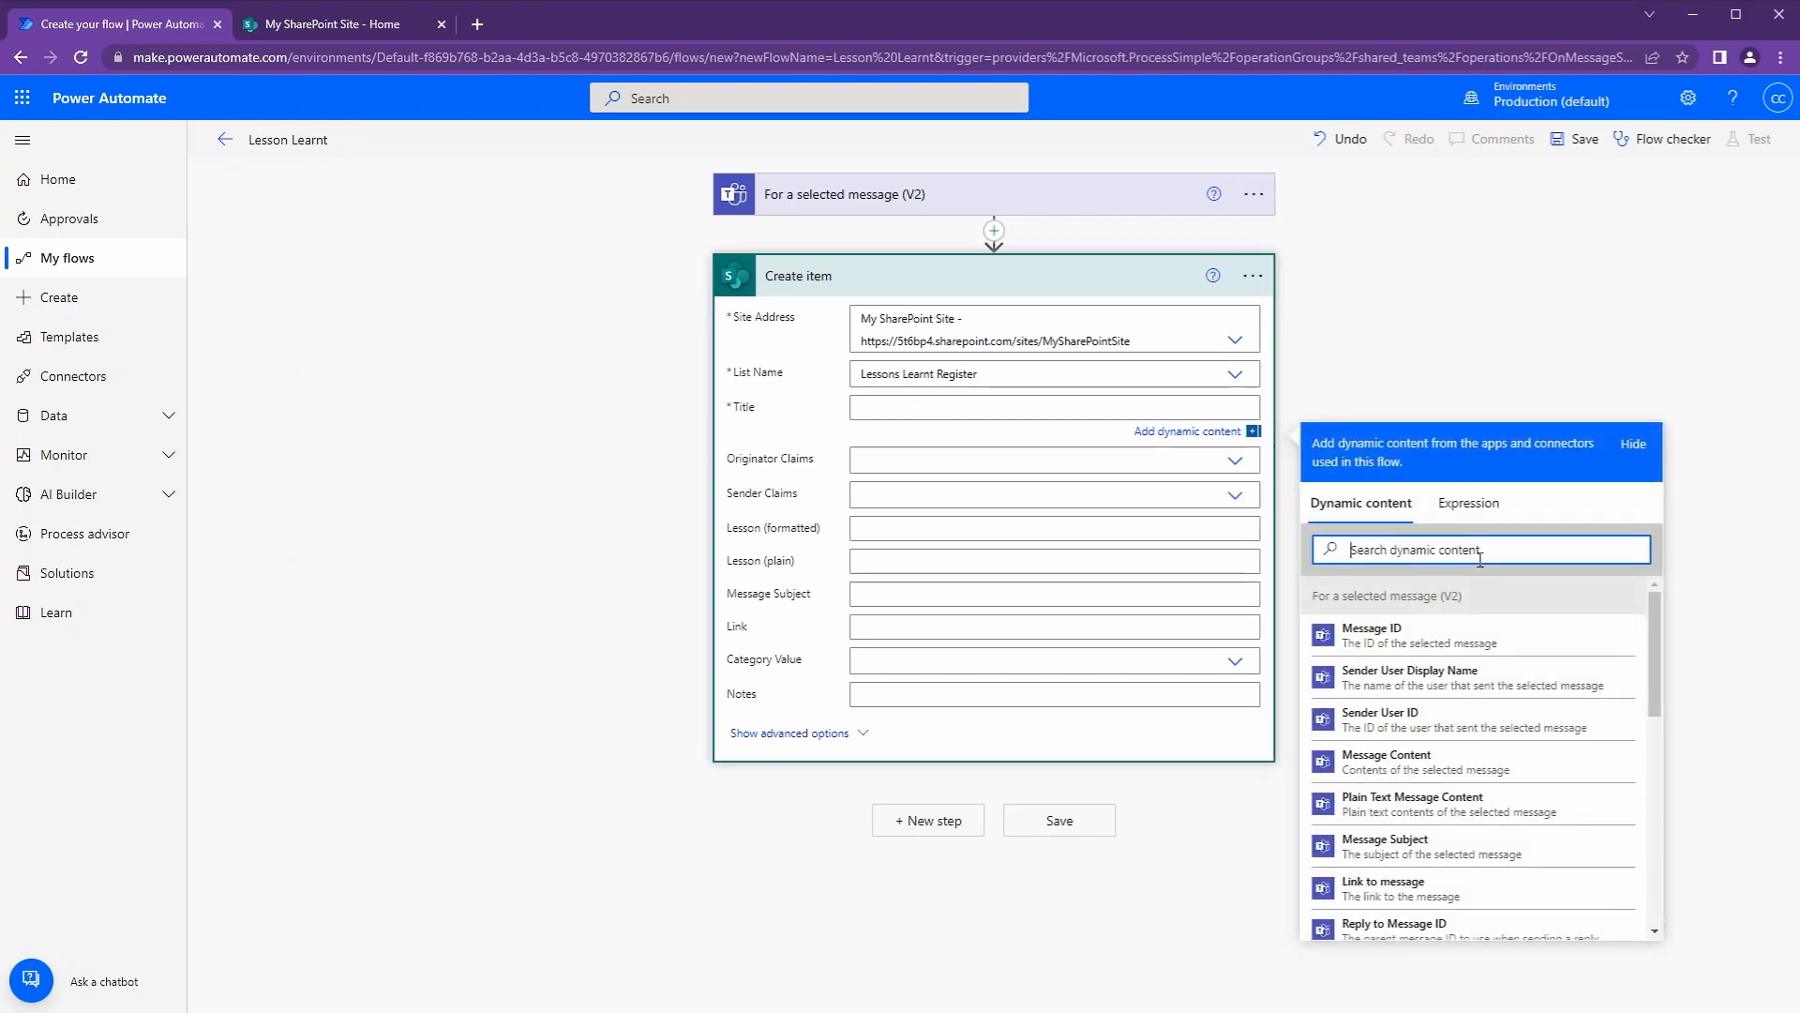
type("ac")
left_click(1359, 677)
Step: Give Category Value a custom value using the acCategory dynamic content
left_click(996, 645)
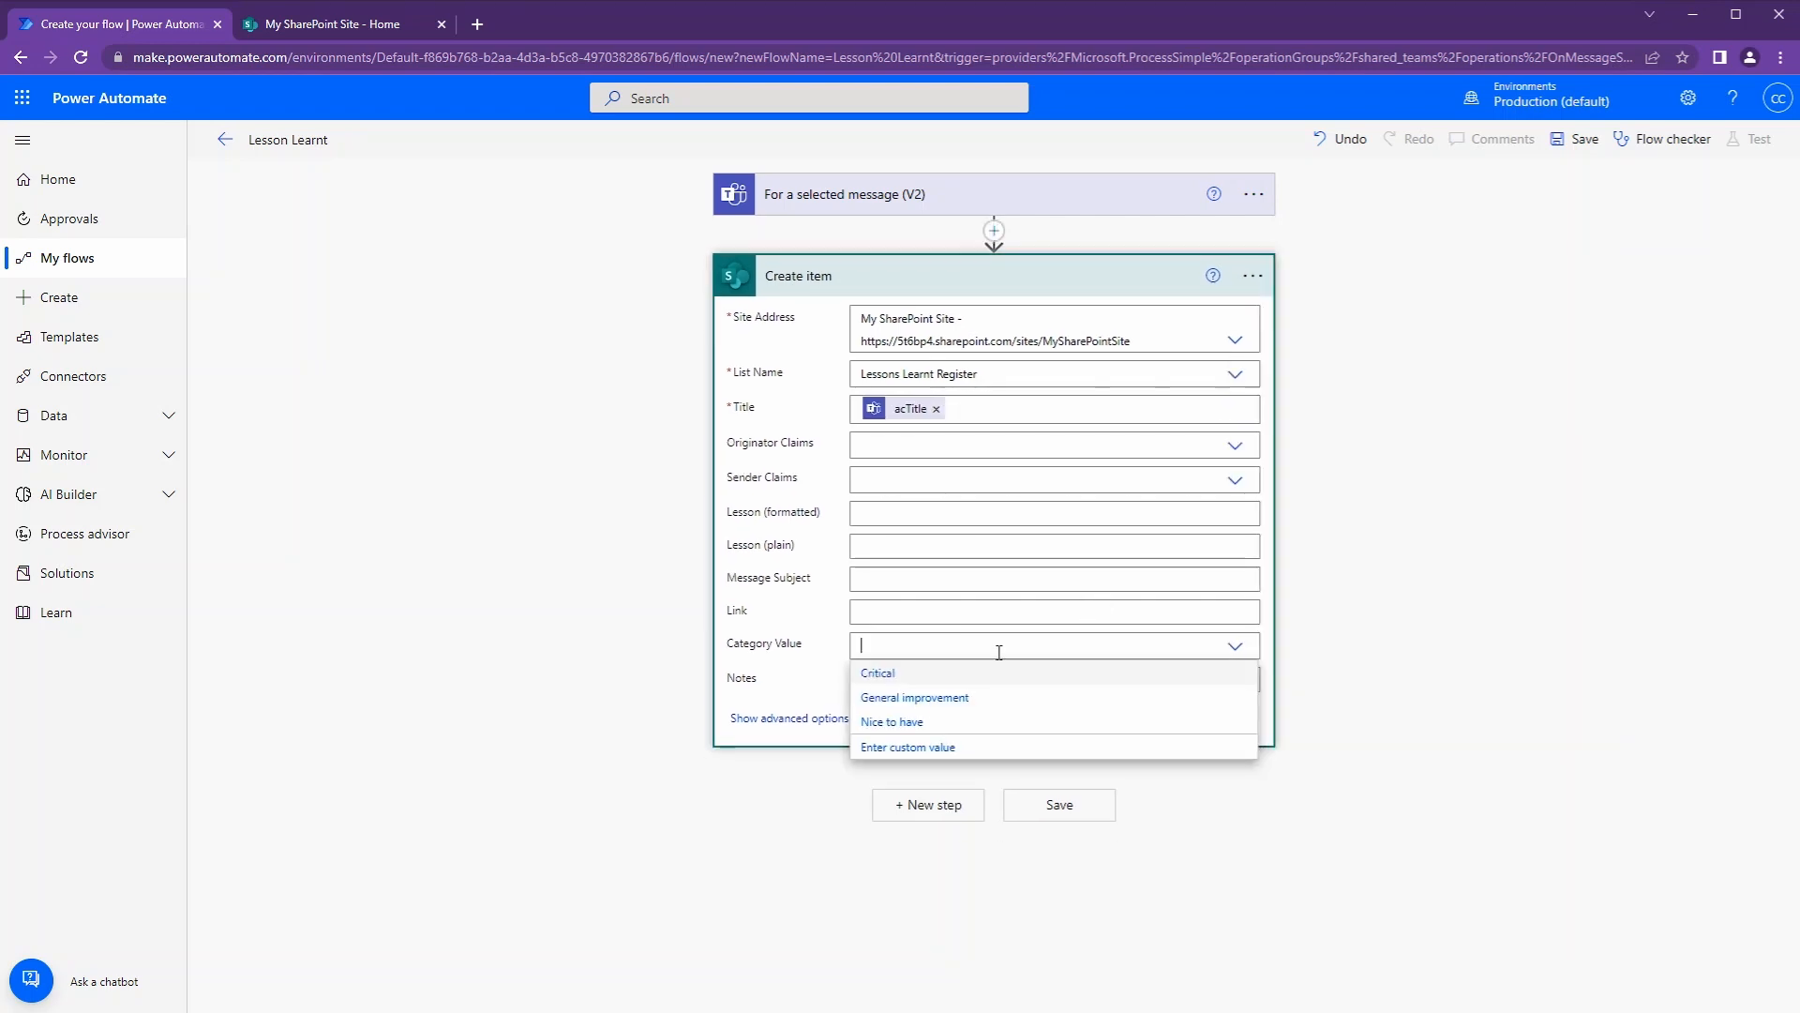
left_click(934, 746)
left_click(1369, 786)
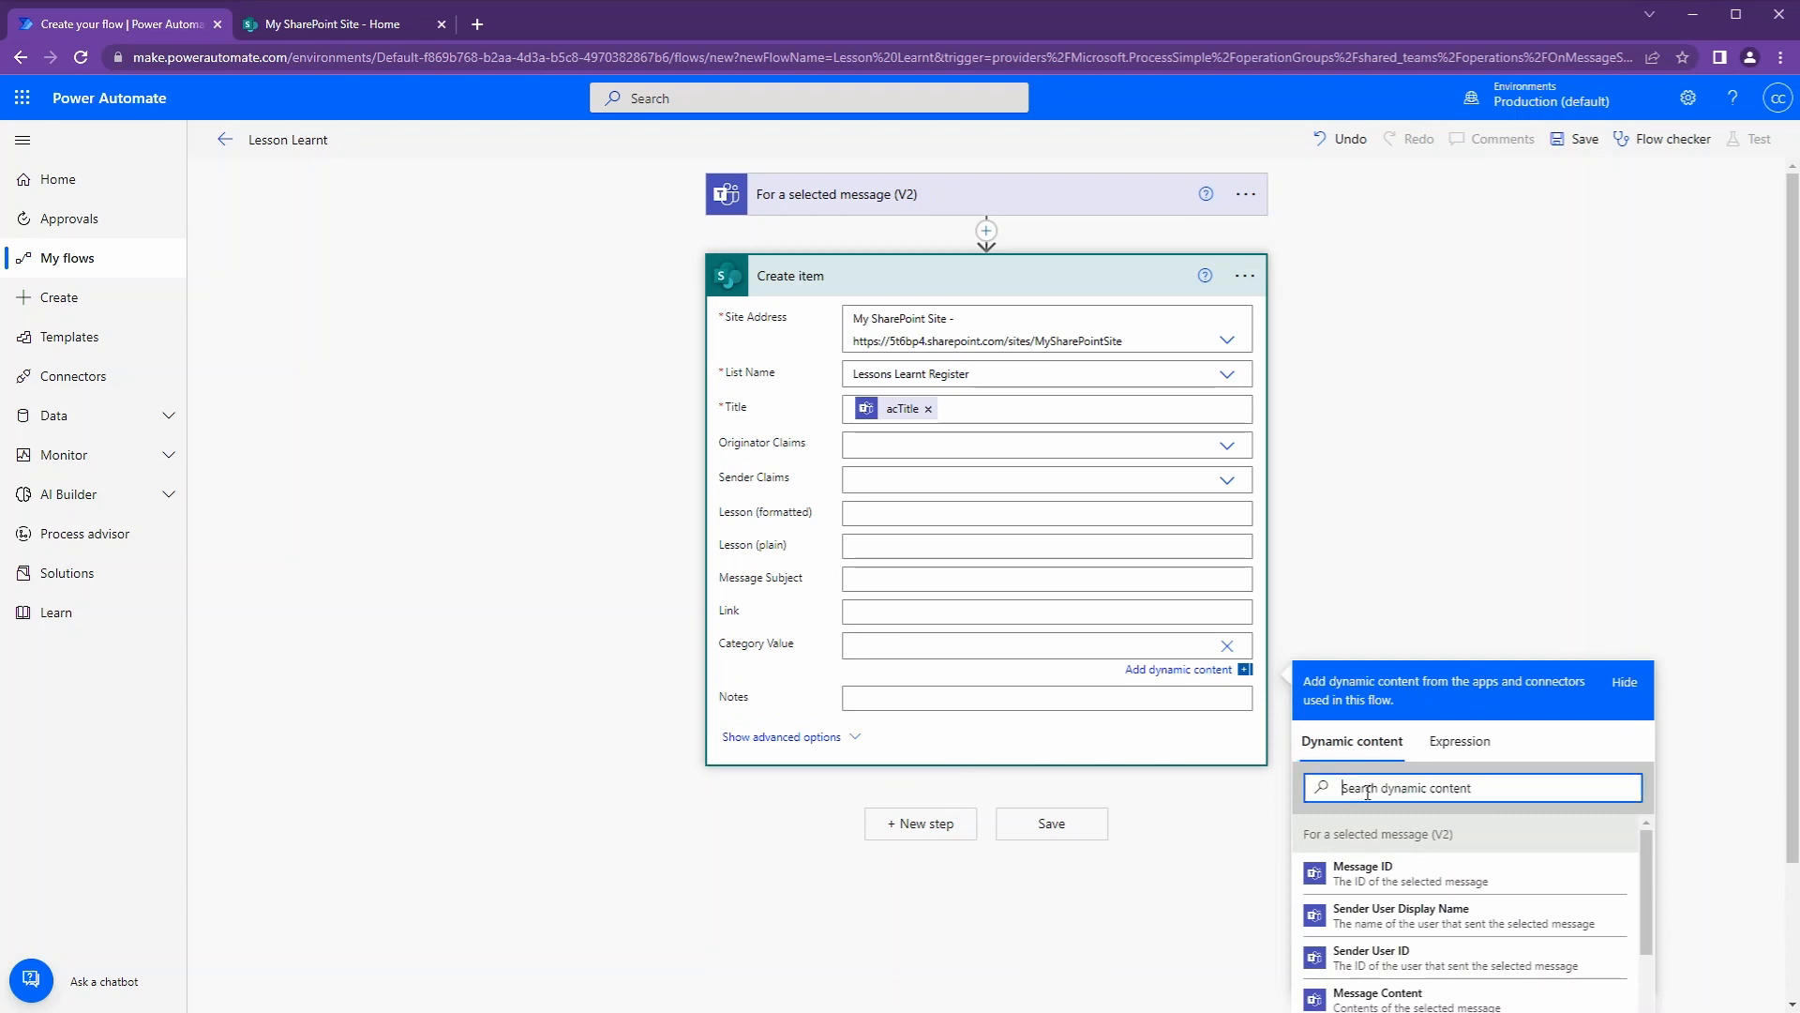
type("ac")
left_click(1399, 957)
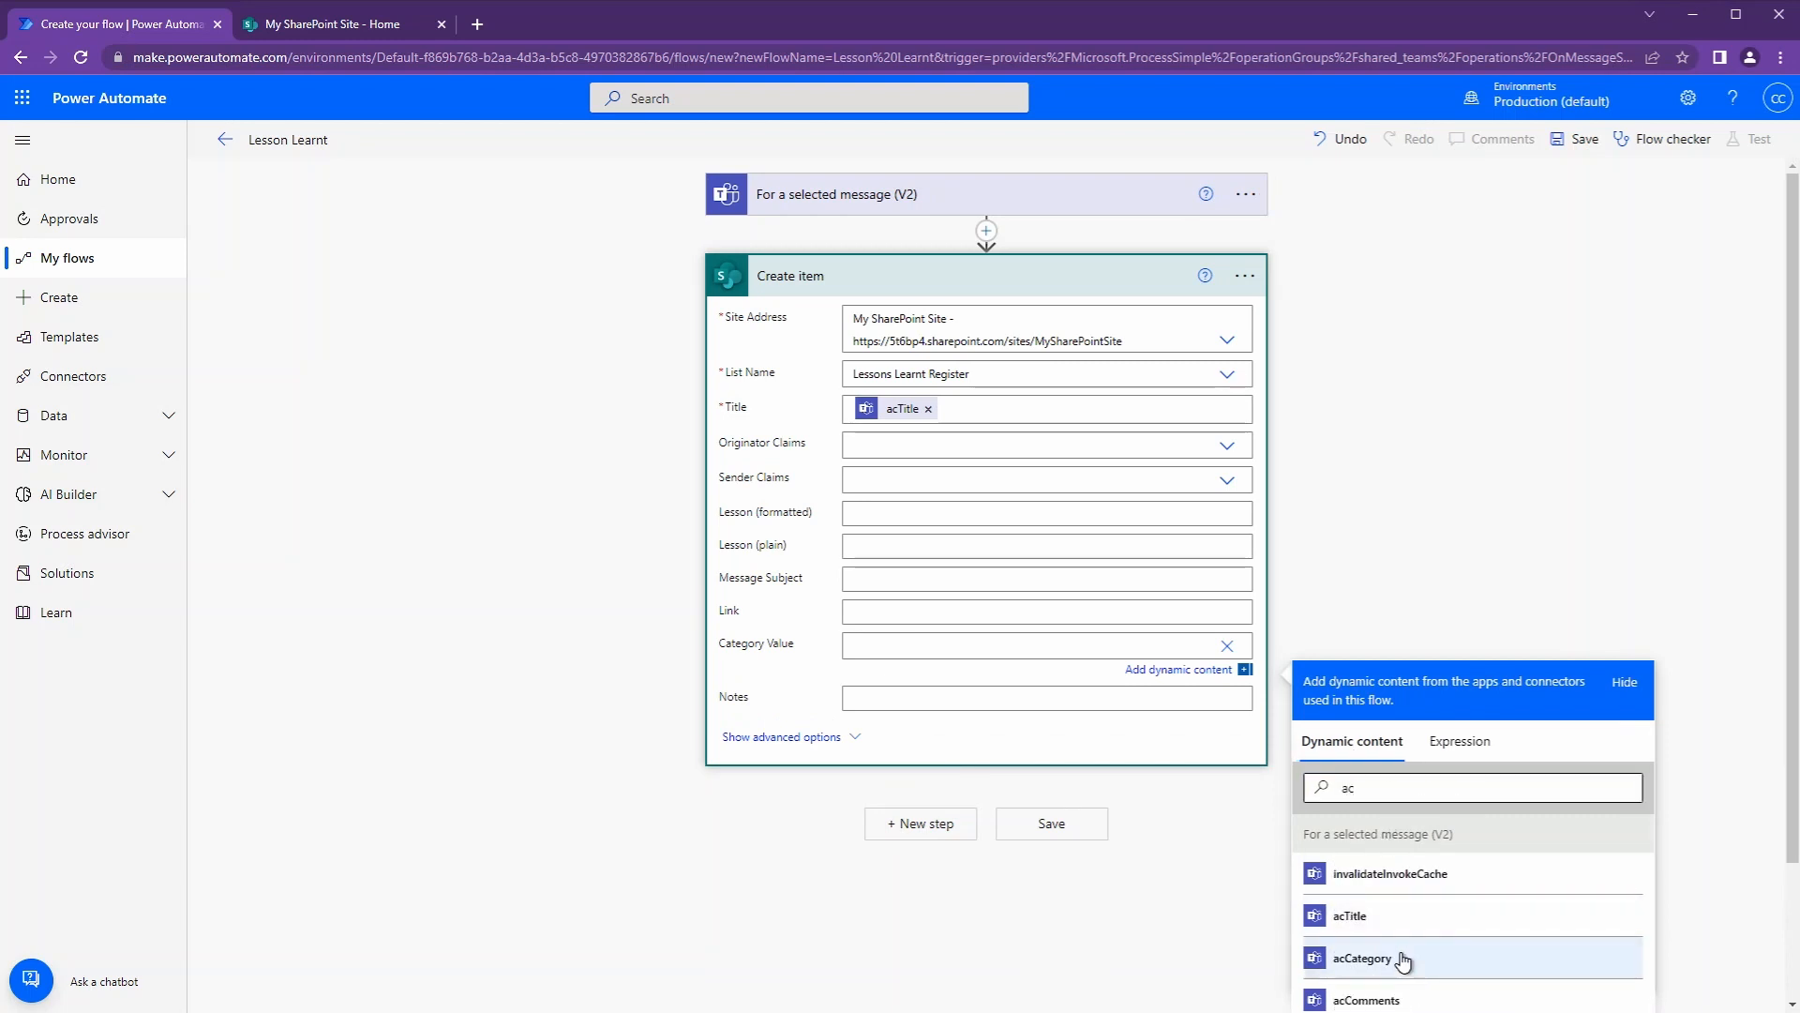
Step: Map the Notes field of the new list item to the acComments dynamic content
left_click(1095, 699)
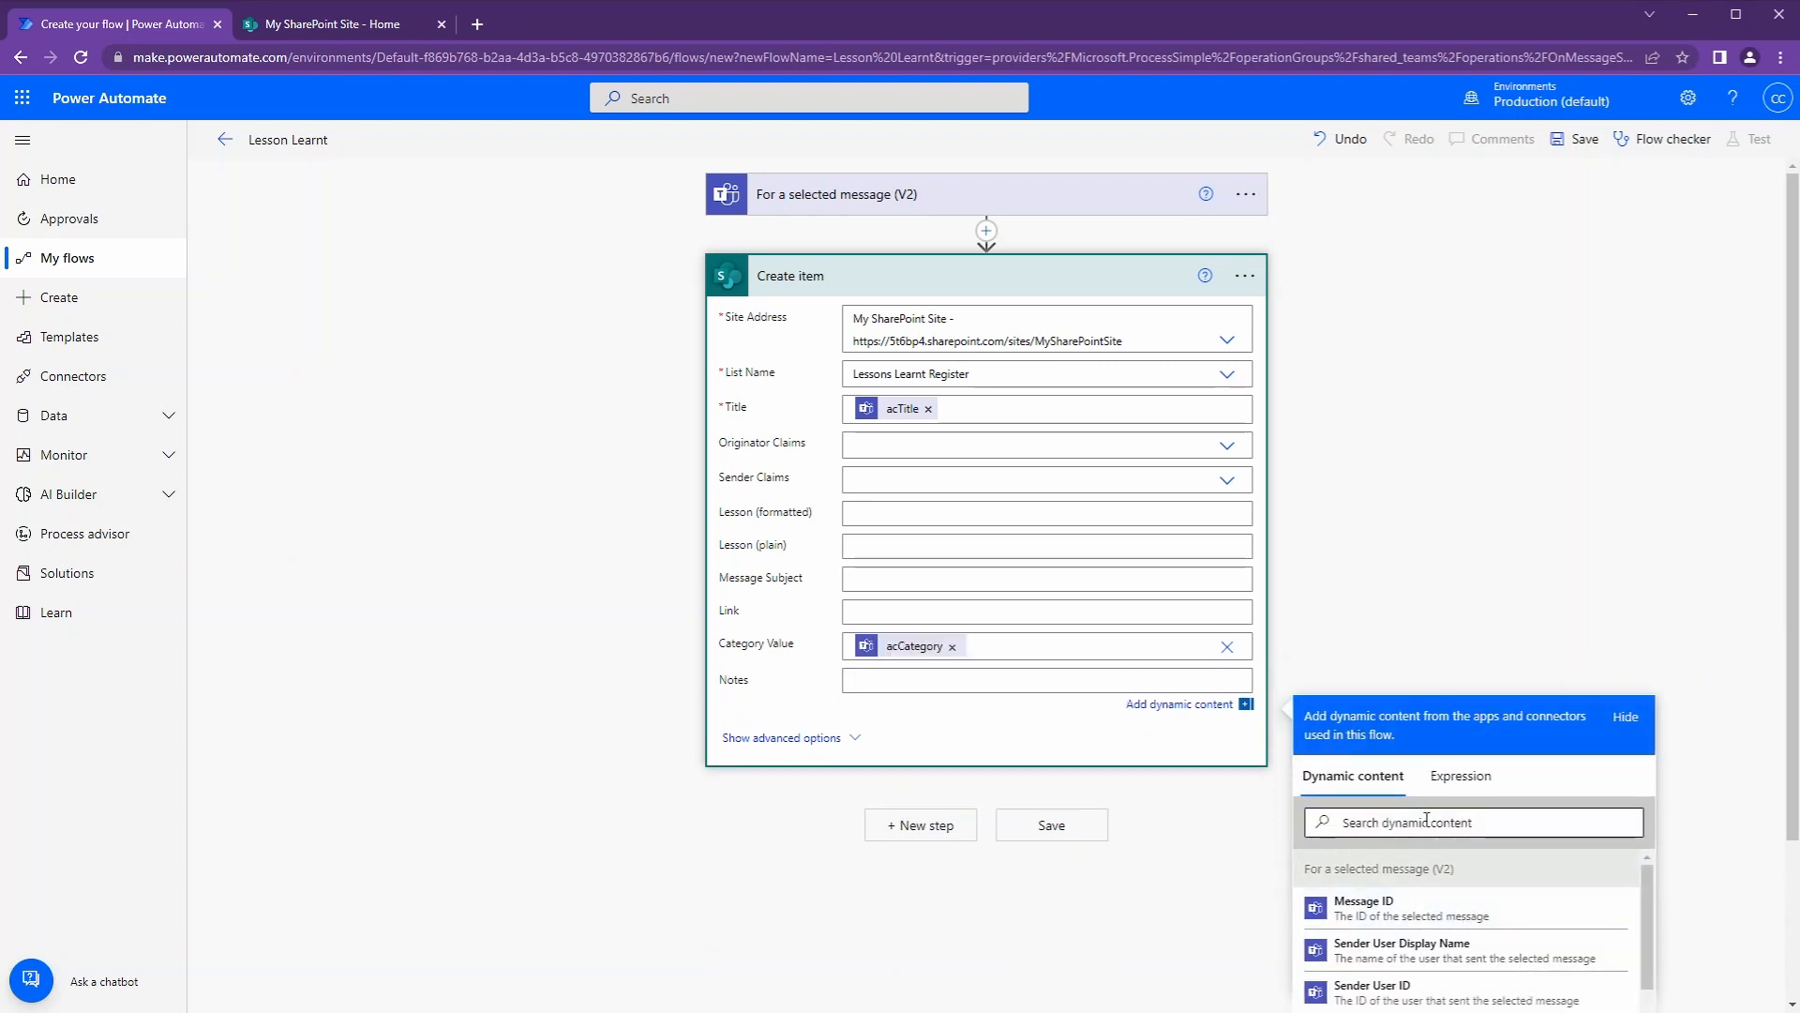
scroll(1368, 991, "down", 2)
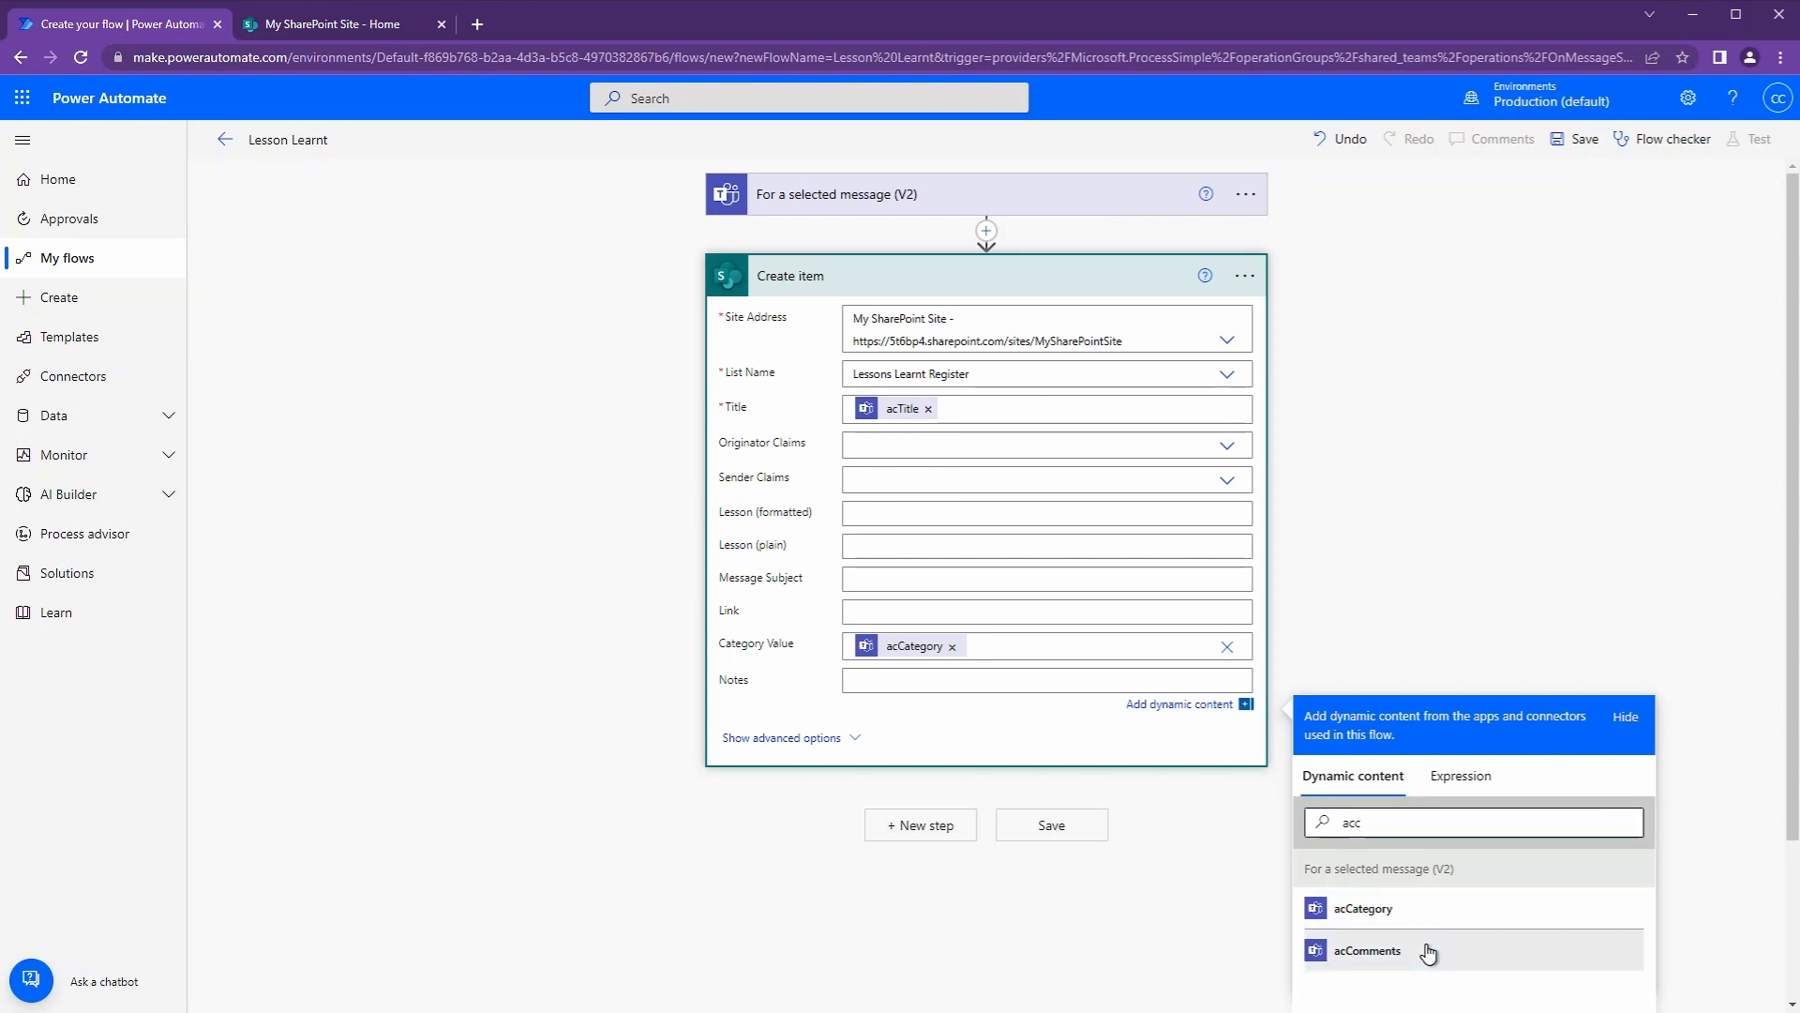
left_click(1367, 953)
Step: Map the Link field to Link to message and the Message Subject field to the Message Subject dynamic content
type("linmk")
key("BackSpace")
key("BackSpace")
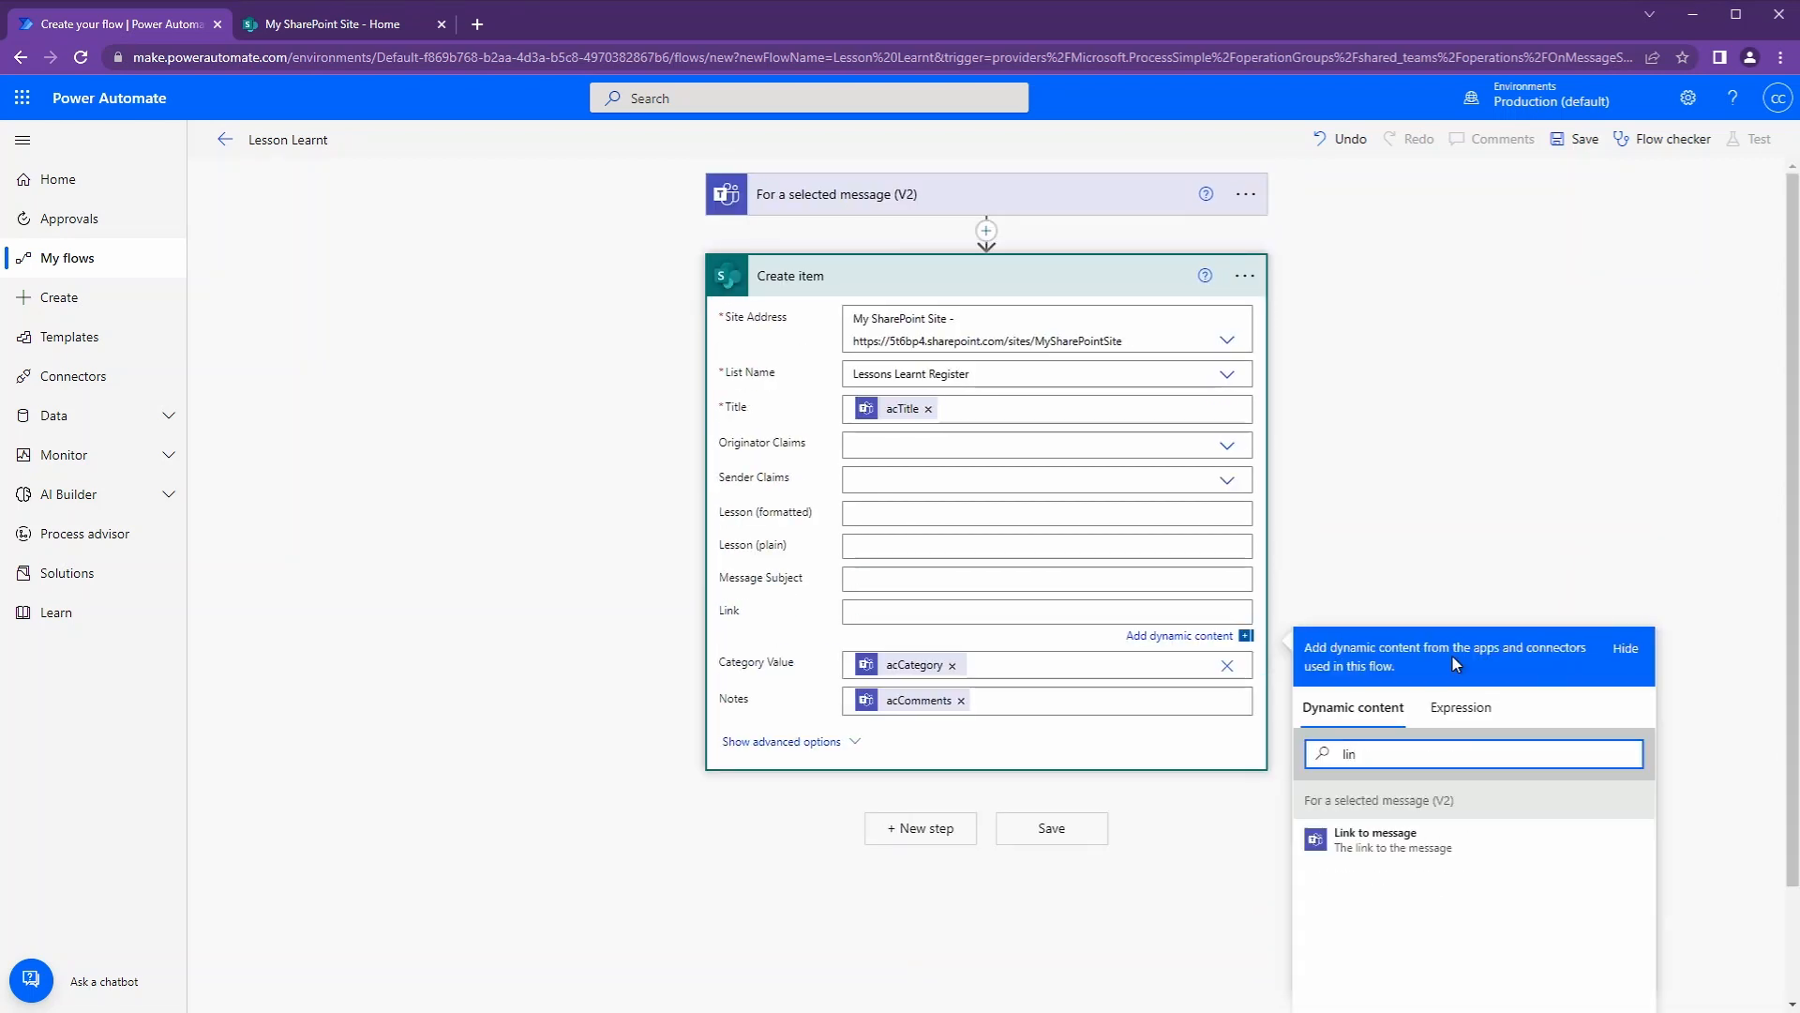
left_click(1359, 838)
left_click(1367, 712)
type("sub")
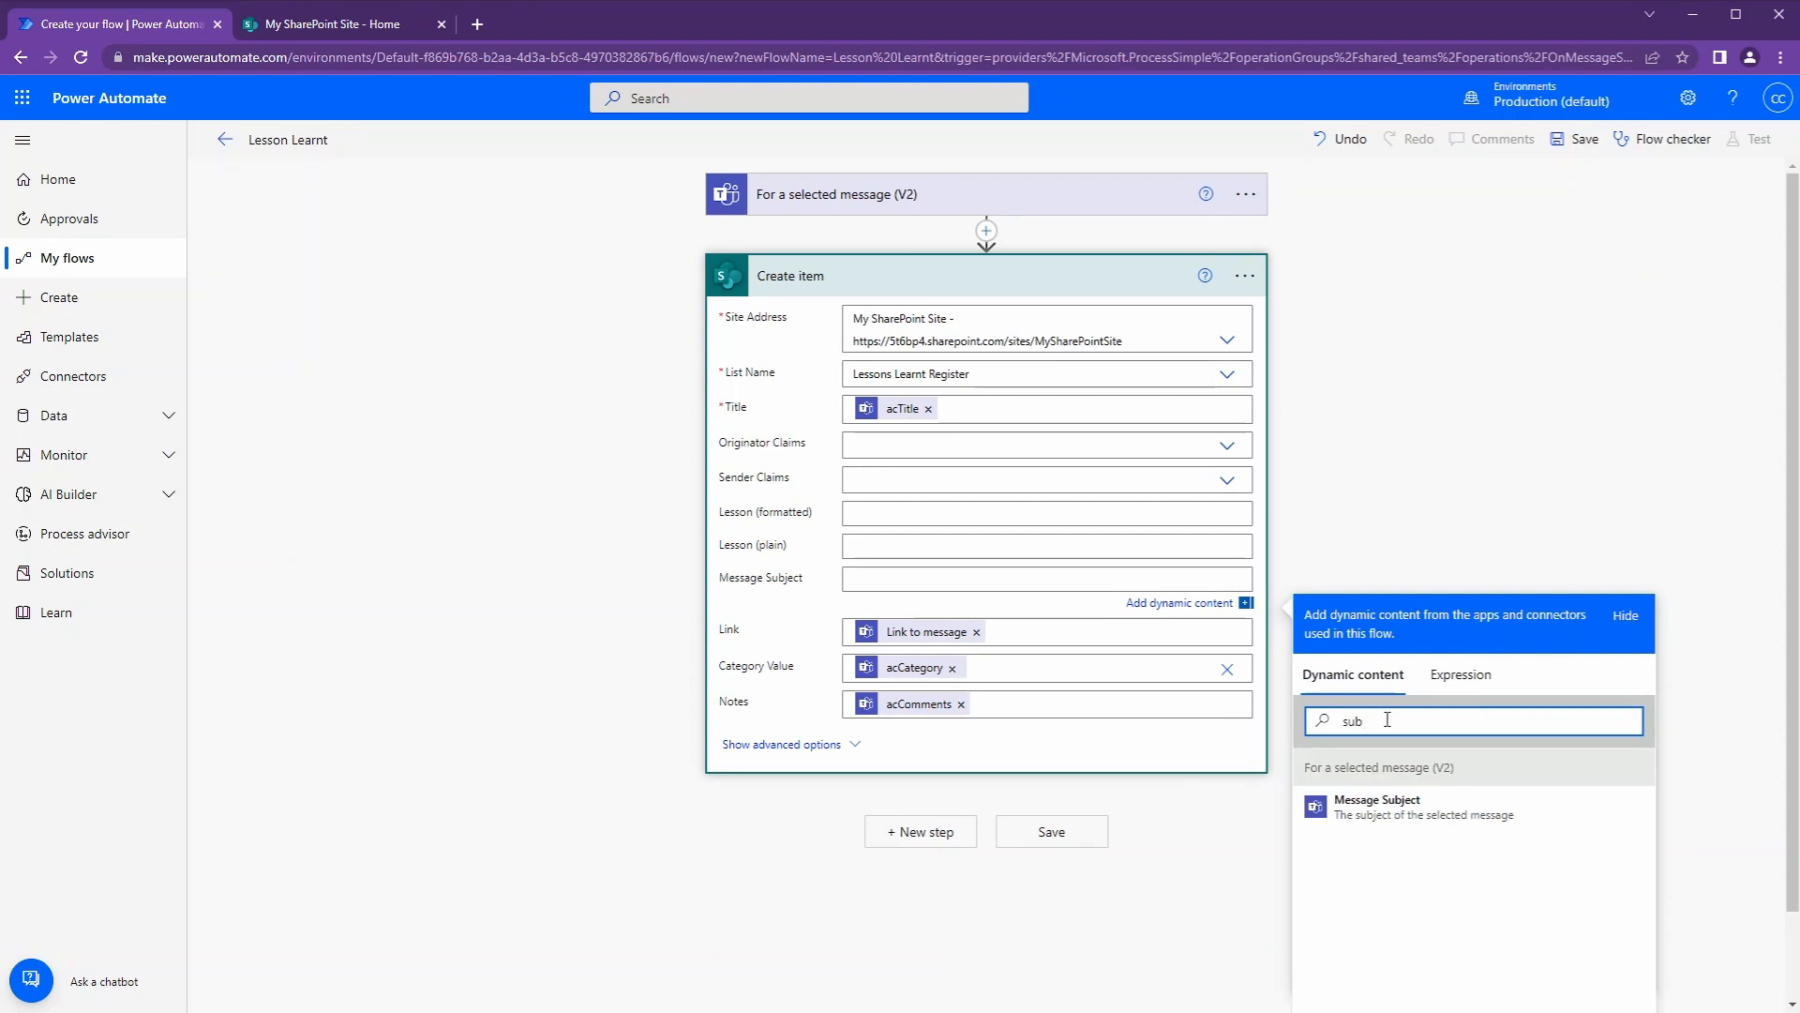
left_click(1378, 805)
Step: Map Lesson (plain) to Plain Text Message Content and Lesson (formatted) to Message Content
left_click(1452, 690)
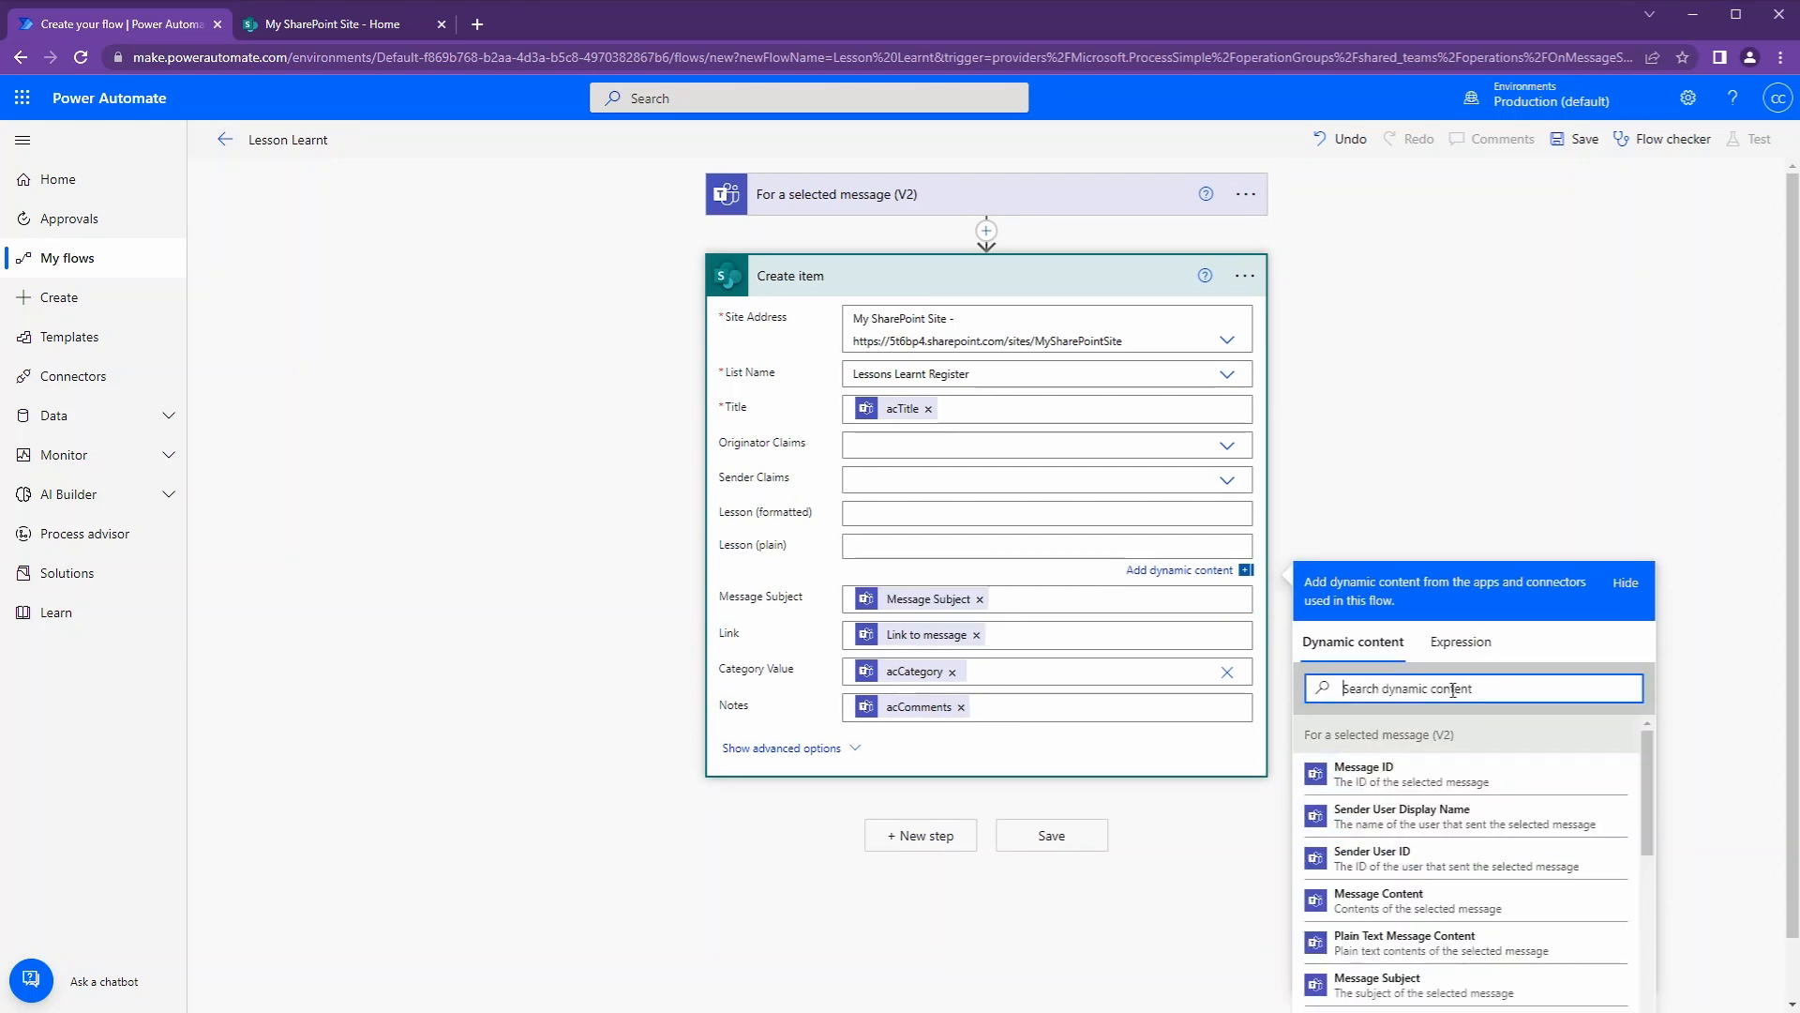
type("cont")
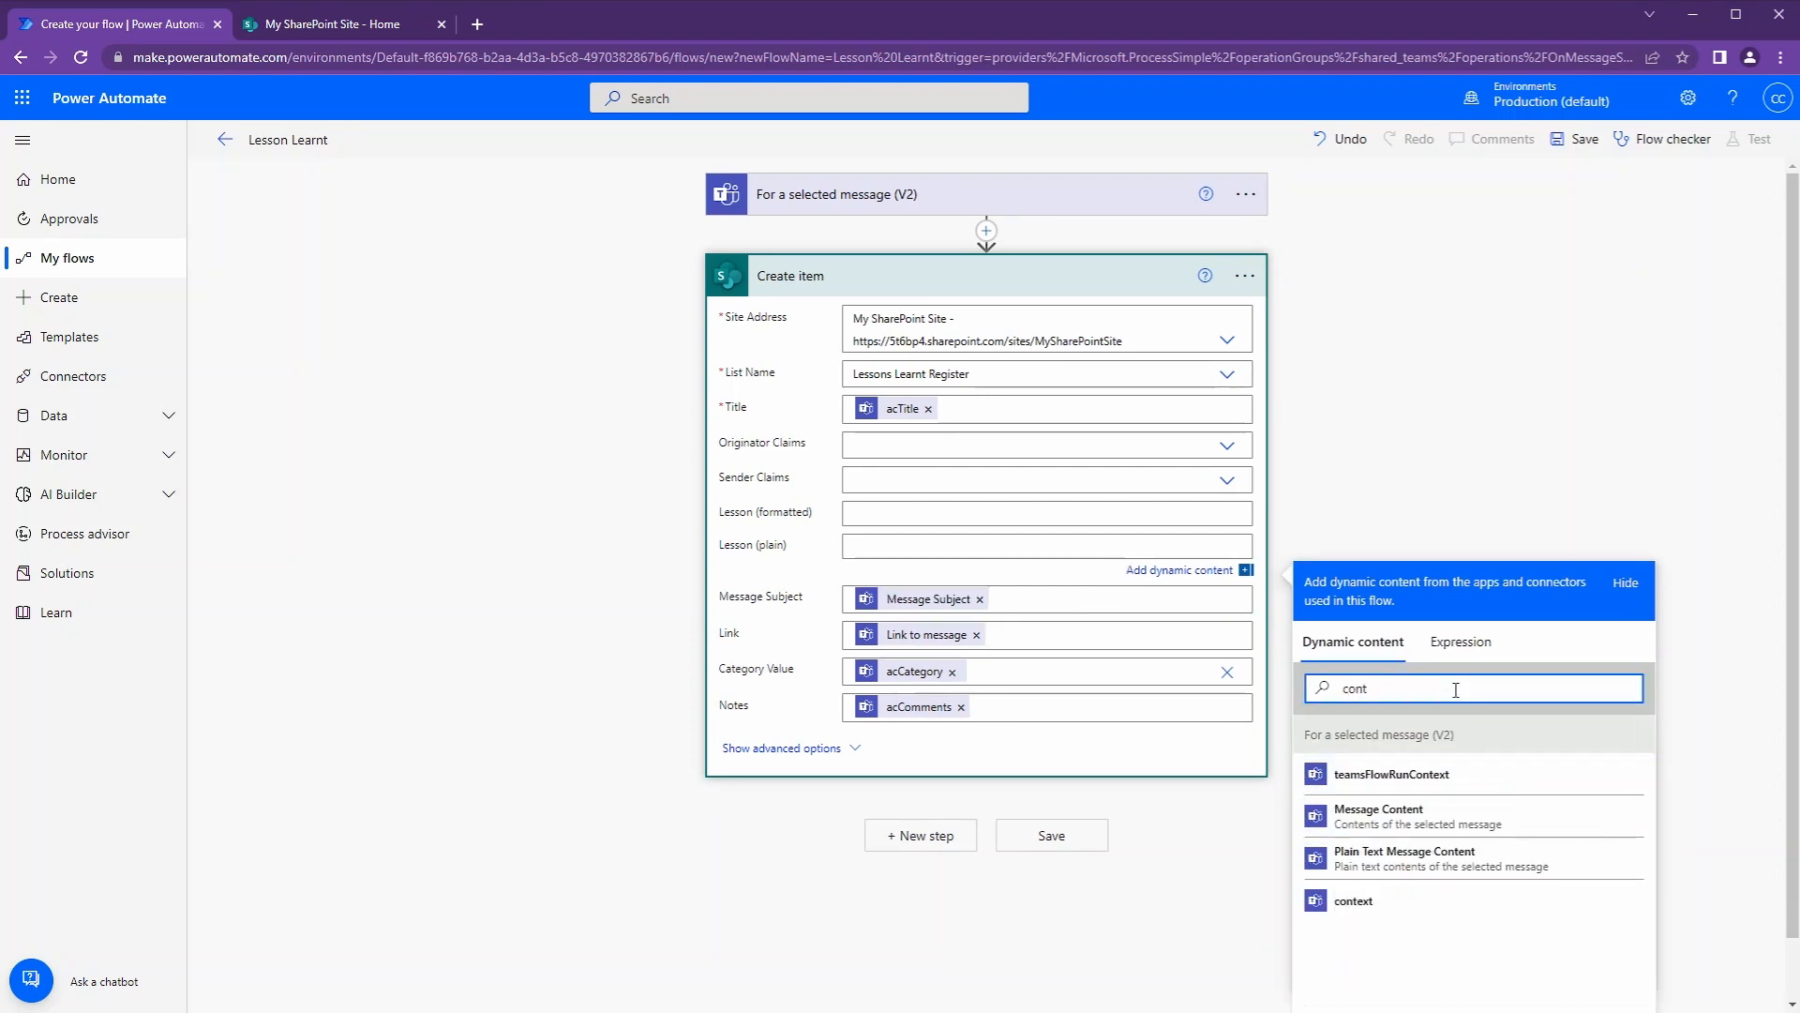
left_click(1407, 855)
left_click(1455, 653)
type("co")
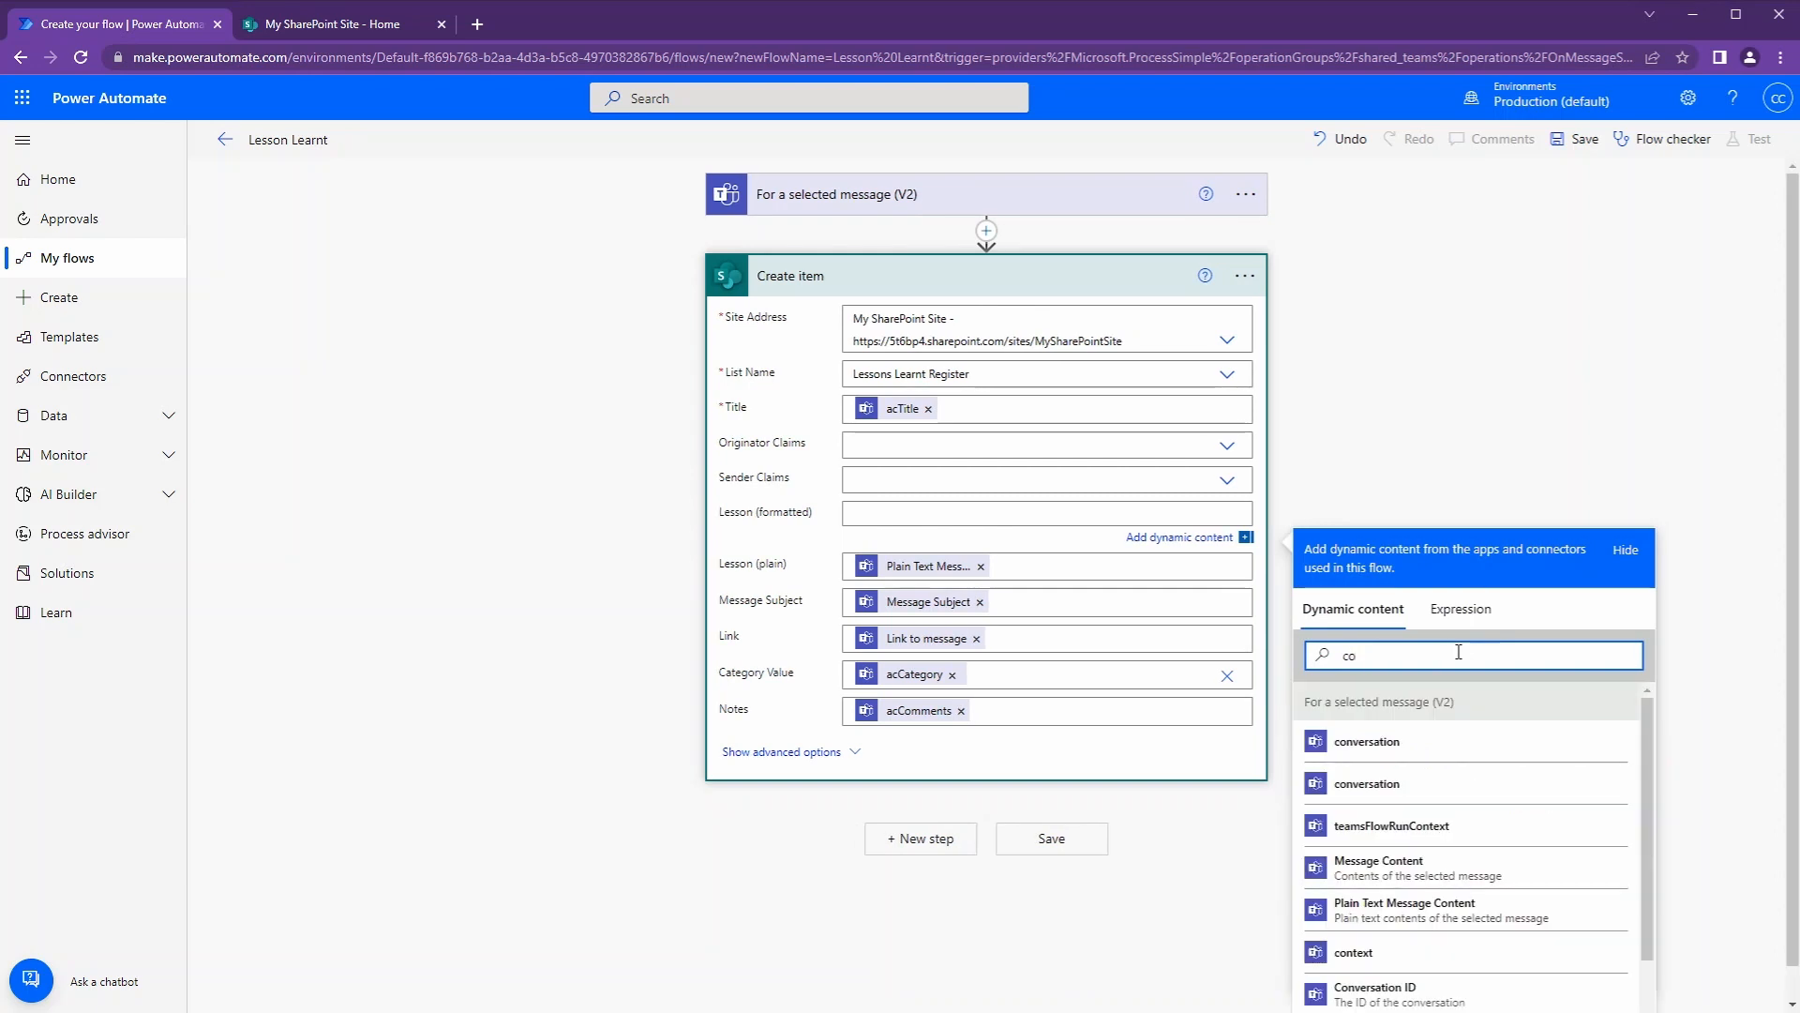
type("nt")
left_click(1351, 784)
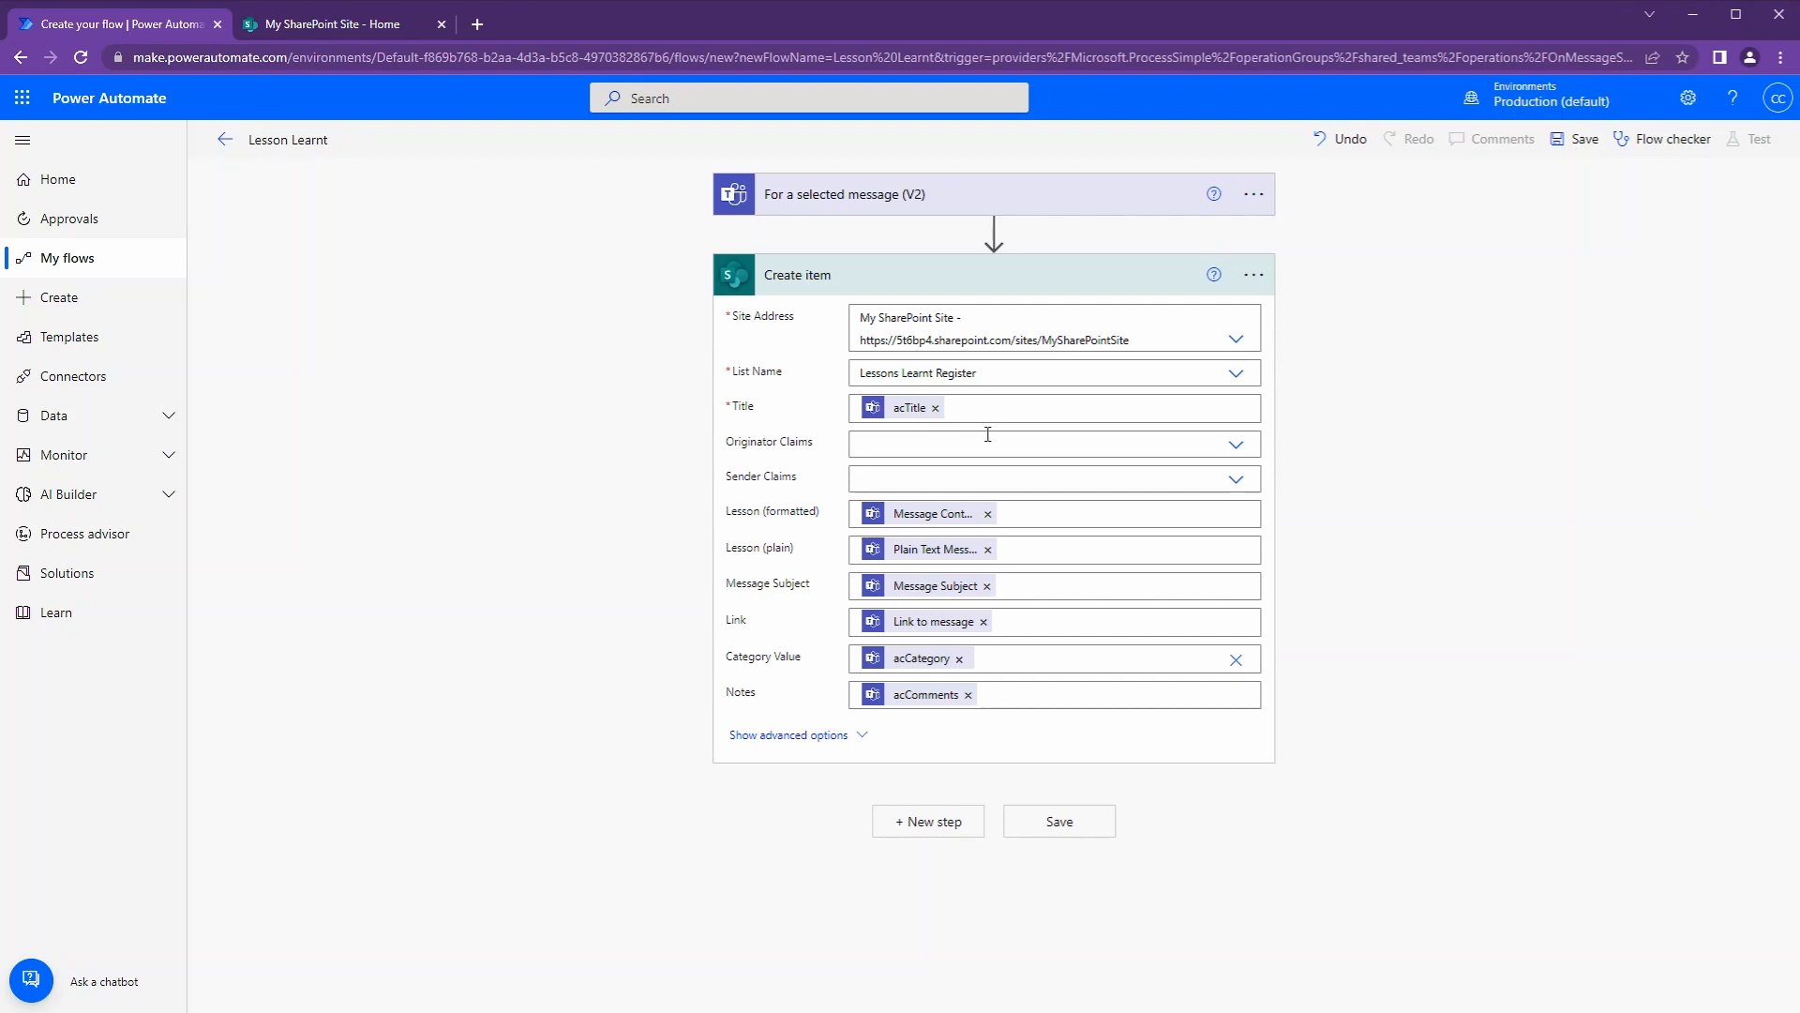
Step: Insert an Office 365 Users Get user profile (V2) action between the trigger and the Create item action
left_click(993, 231)
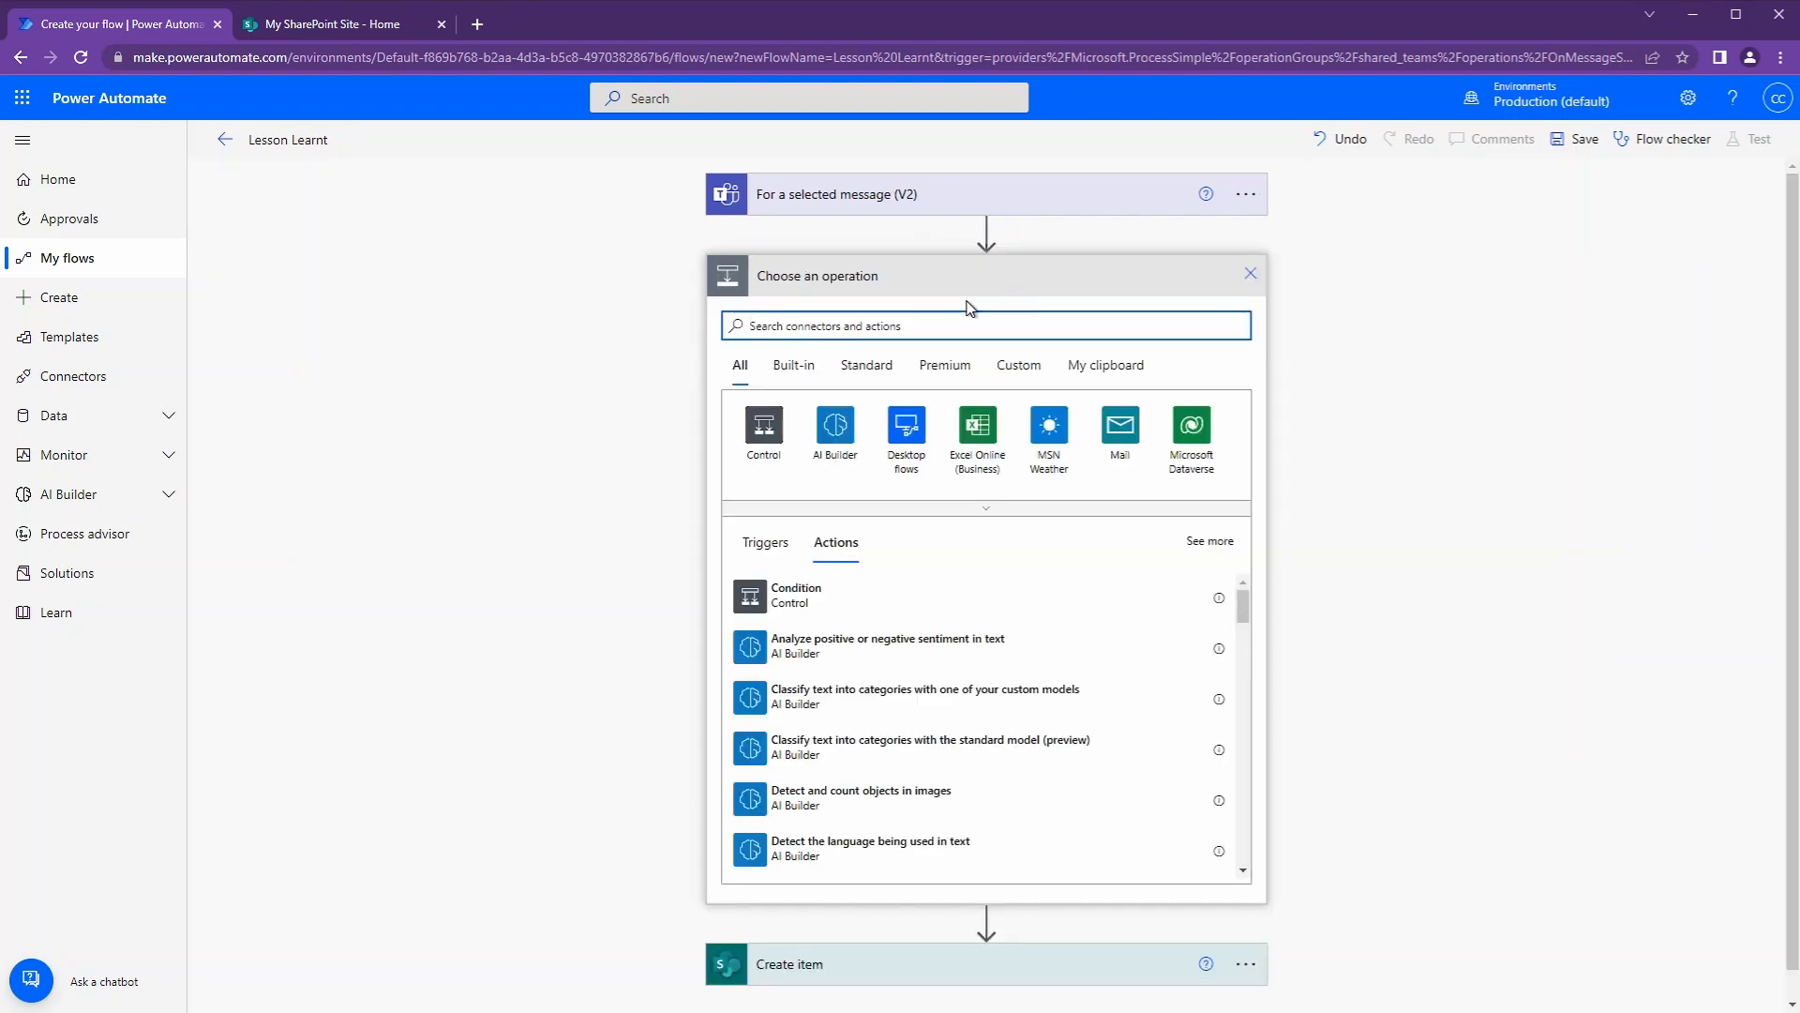
type("get user")
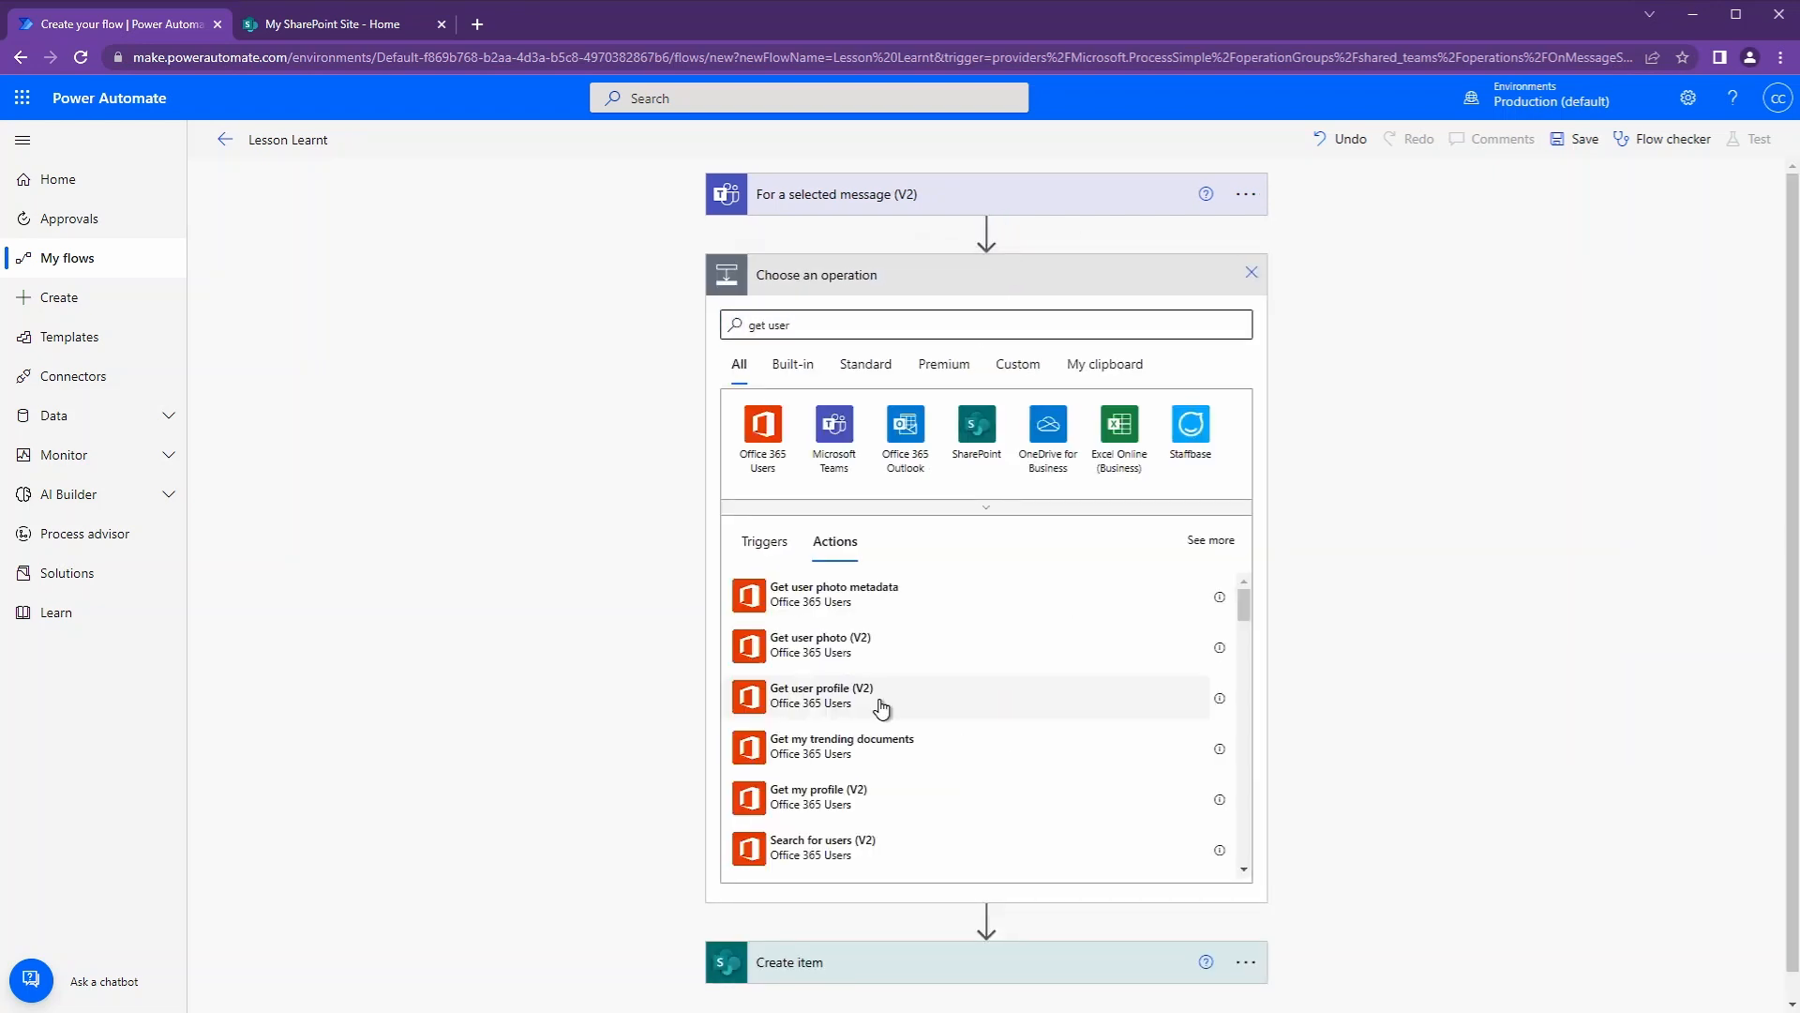
left_click(883, 709)
Step: Insert a Get my profile (V2) action between Get user profile (V2) and Create item
left_click(994, 402)
left_click(1000, 429)
type("get")
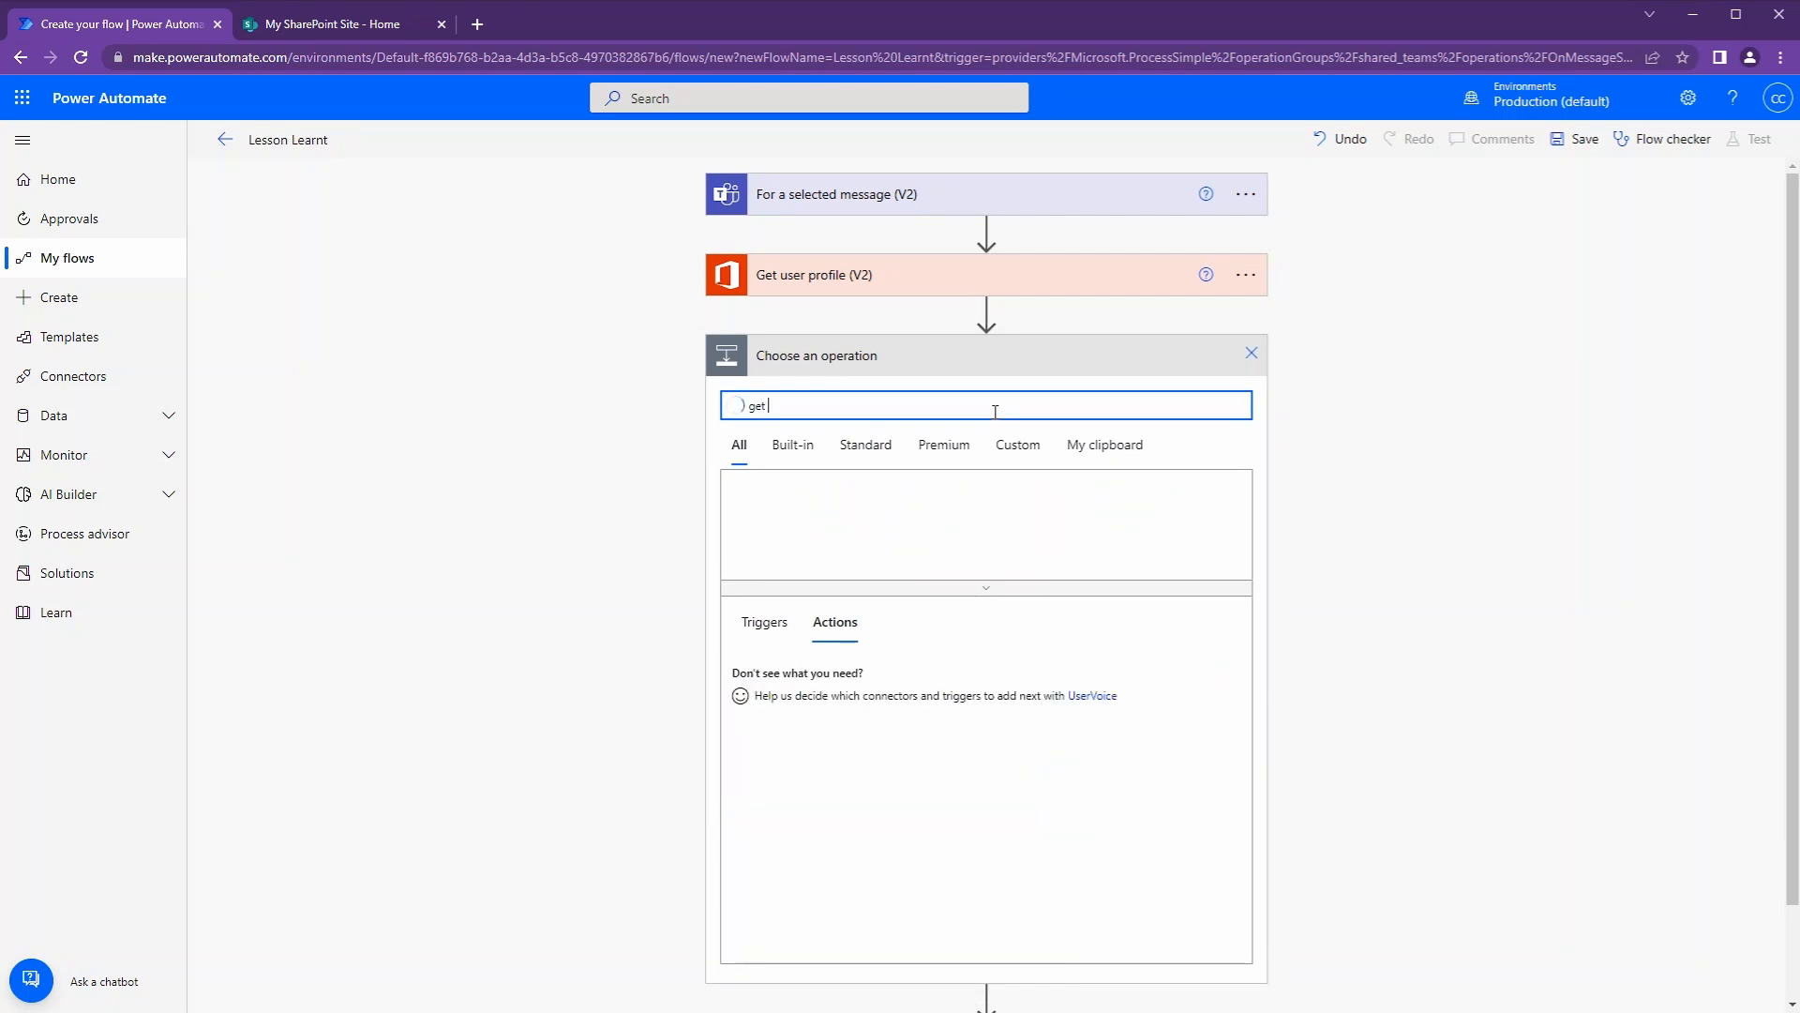
left_click(840, 527)
left_click(857, 652)
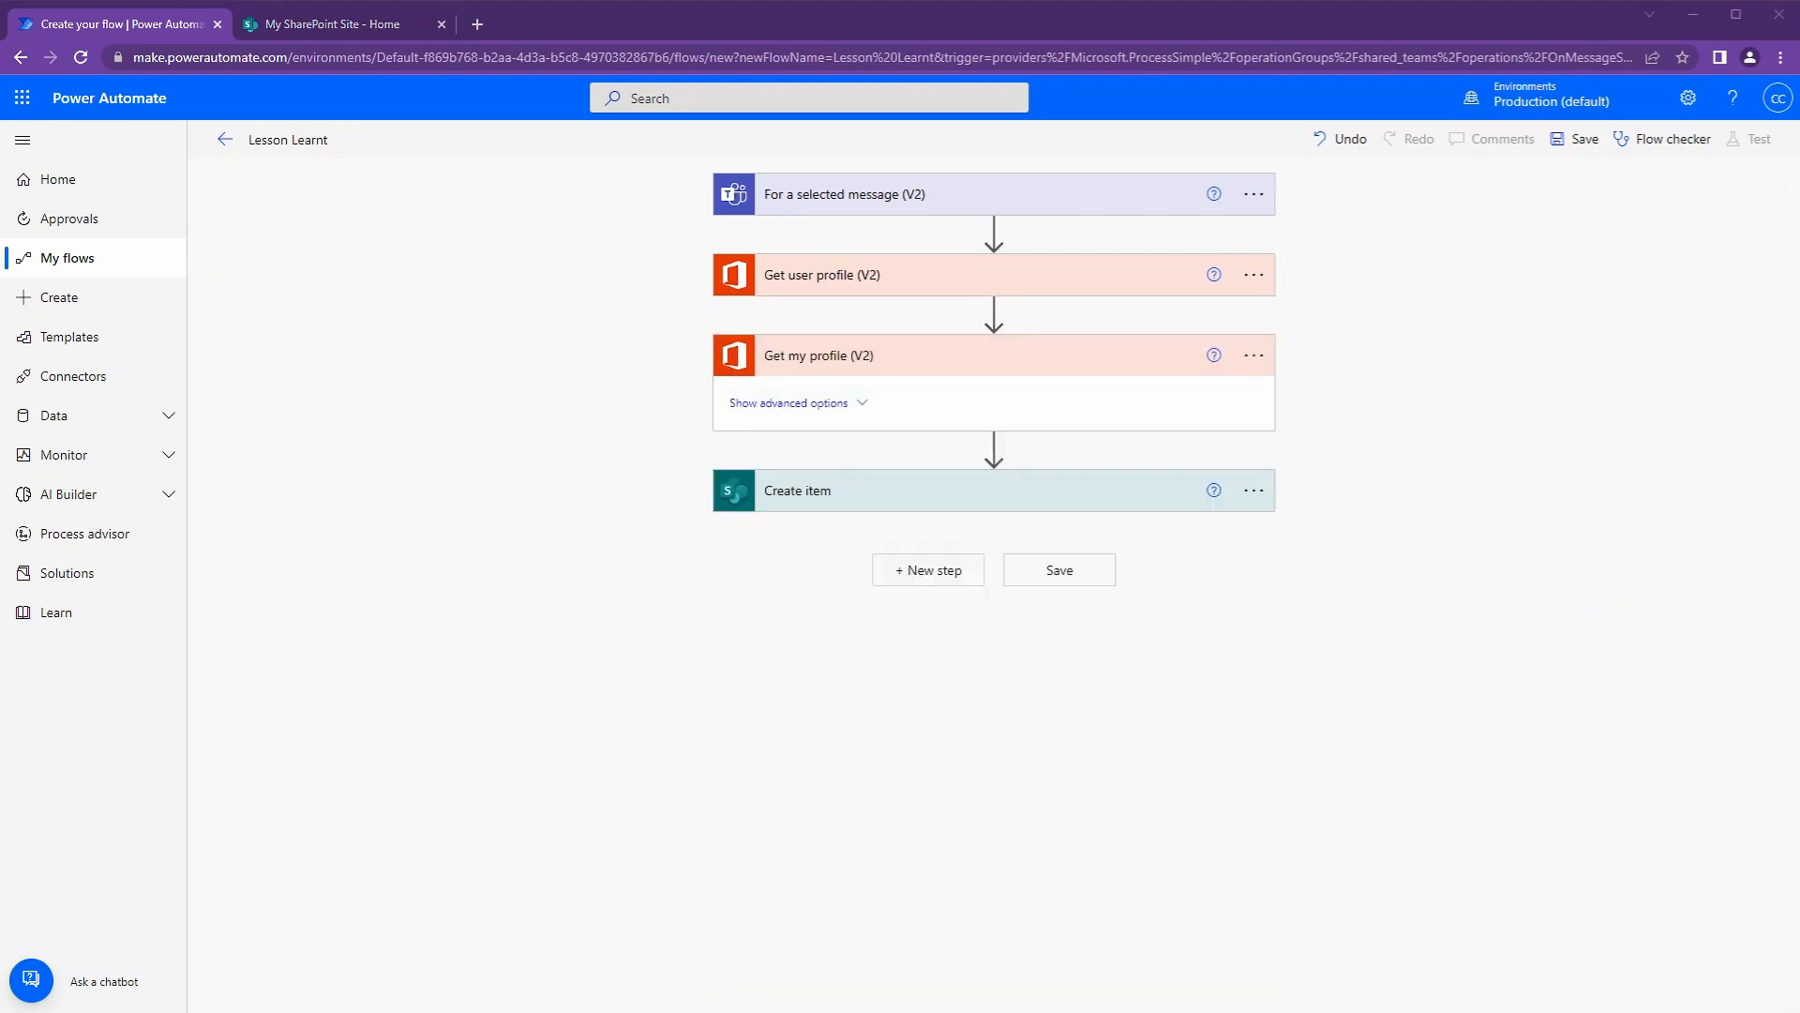
Step: Set the User (UPN) of the Get user profile (V2) action to the Sender User ID dynamic content
left_click(1037, 278)
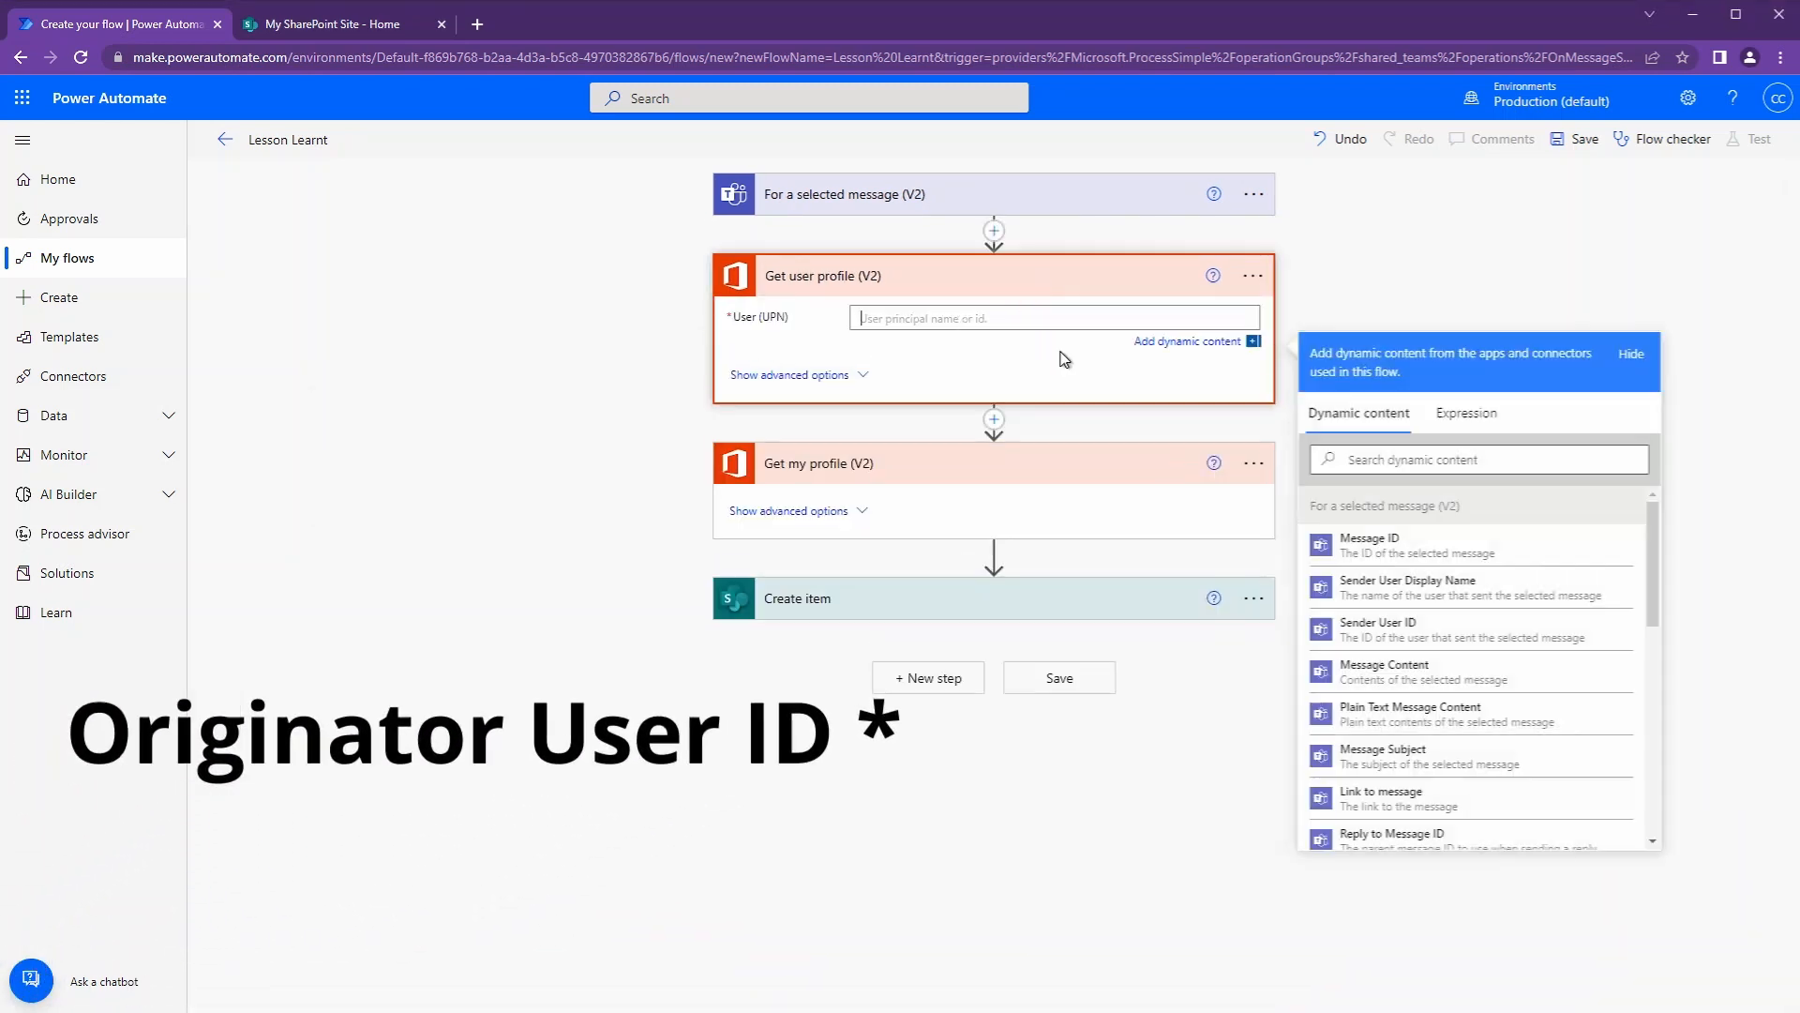
left_click(1425, 460)
type("send")
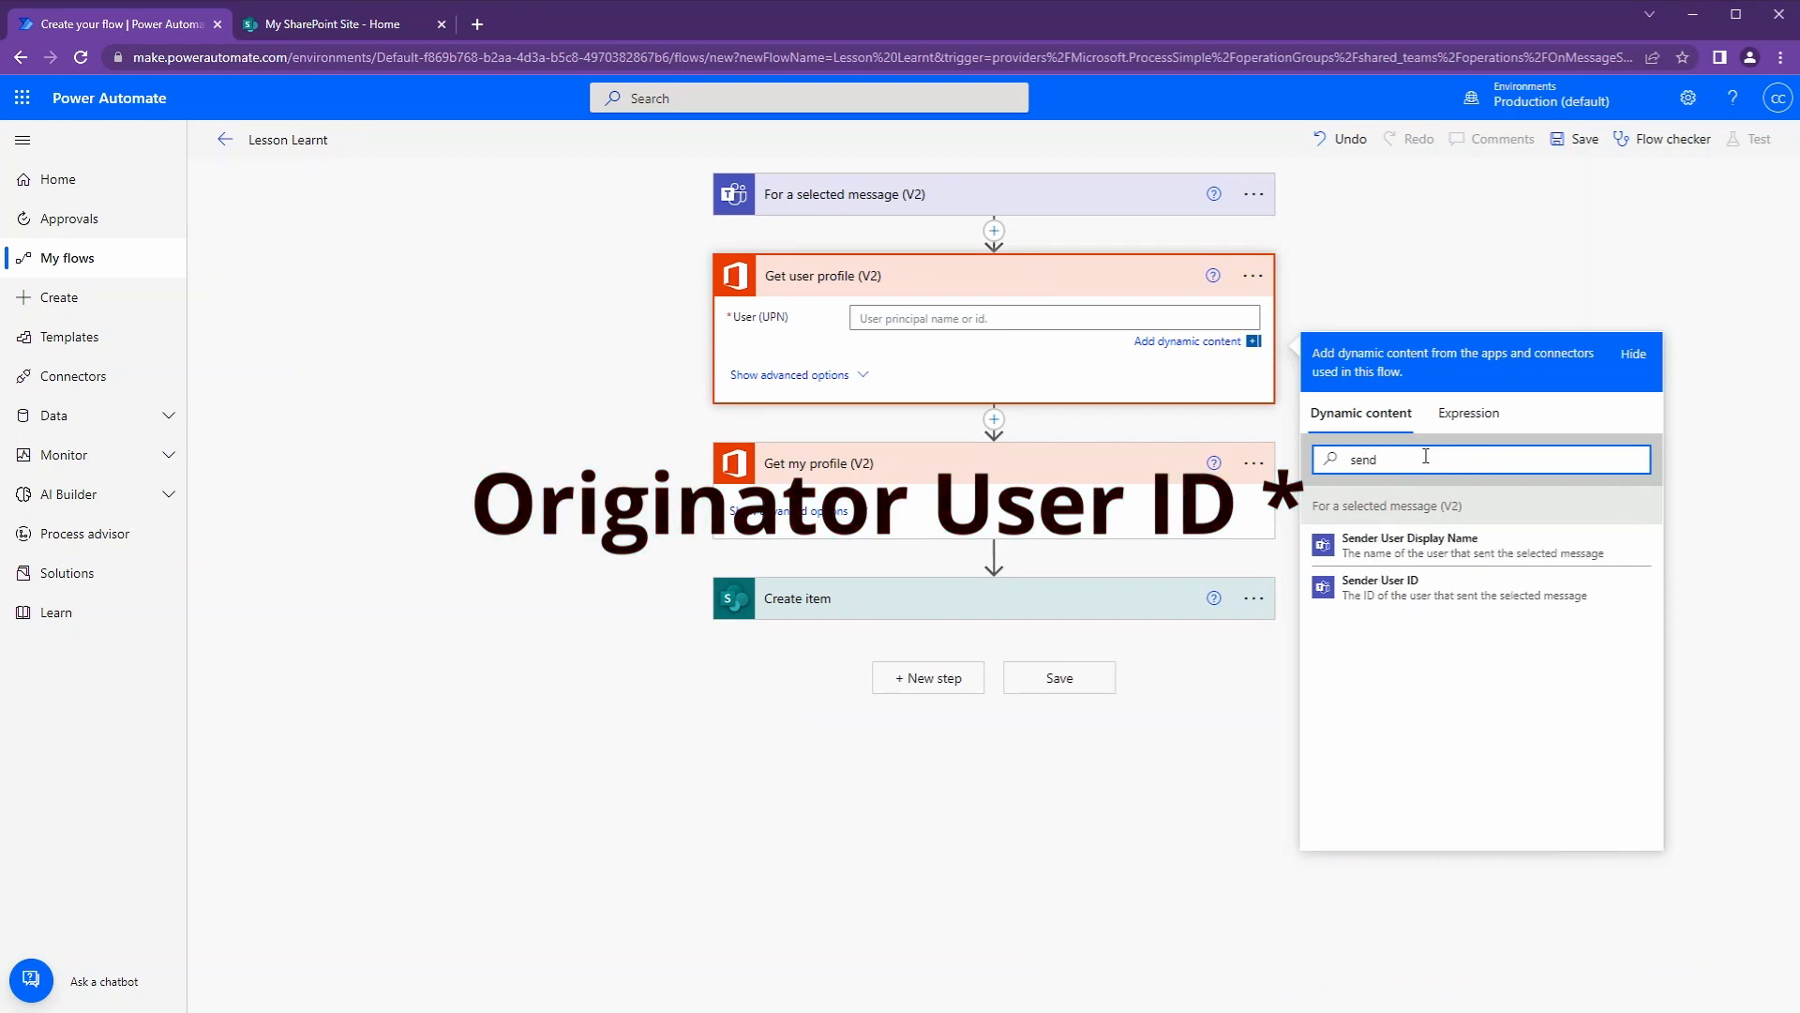
left_click(1406, 587)
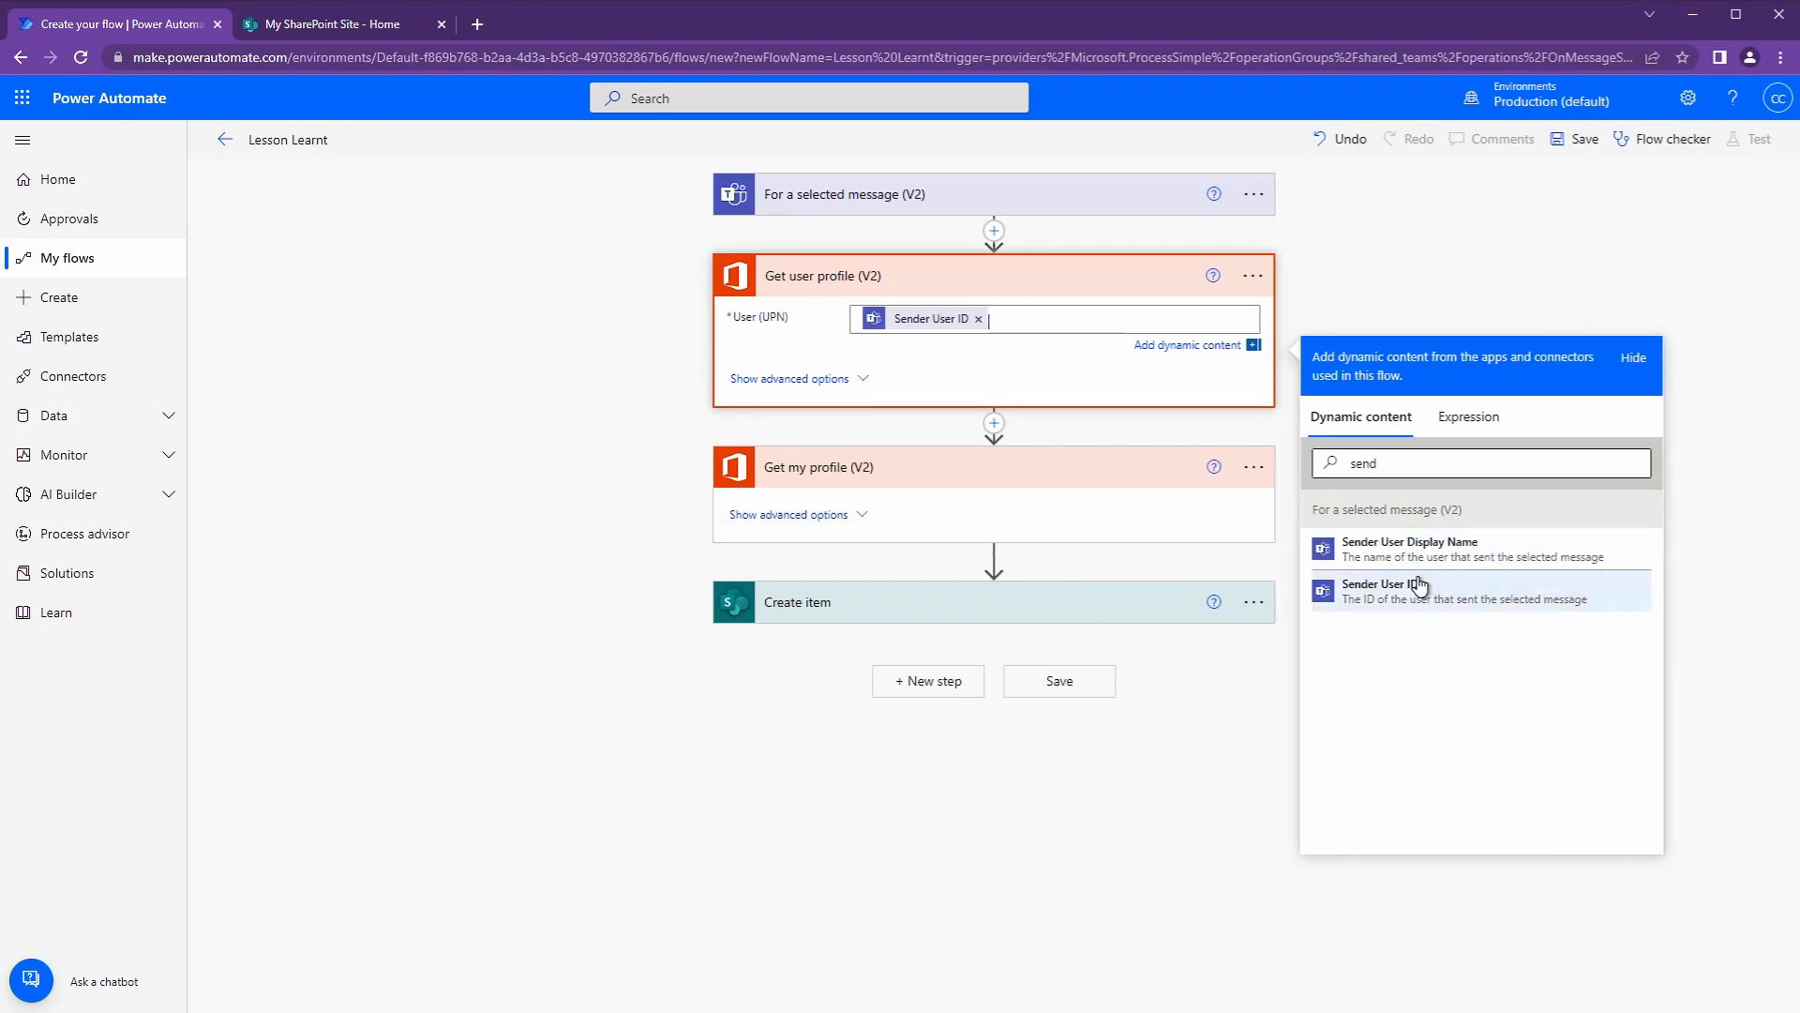
Step: Set the Create item action's Originator Claims to the custom value i:0#.f|membership| followed by Mail from Get user profile (V2)
left_click(1093, 601)
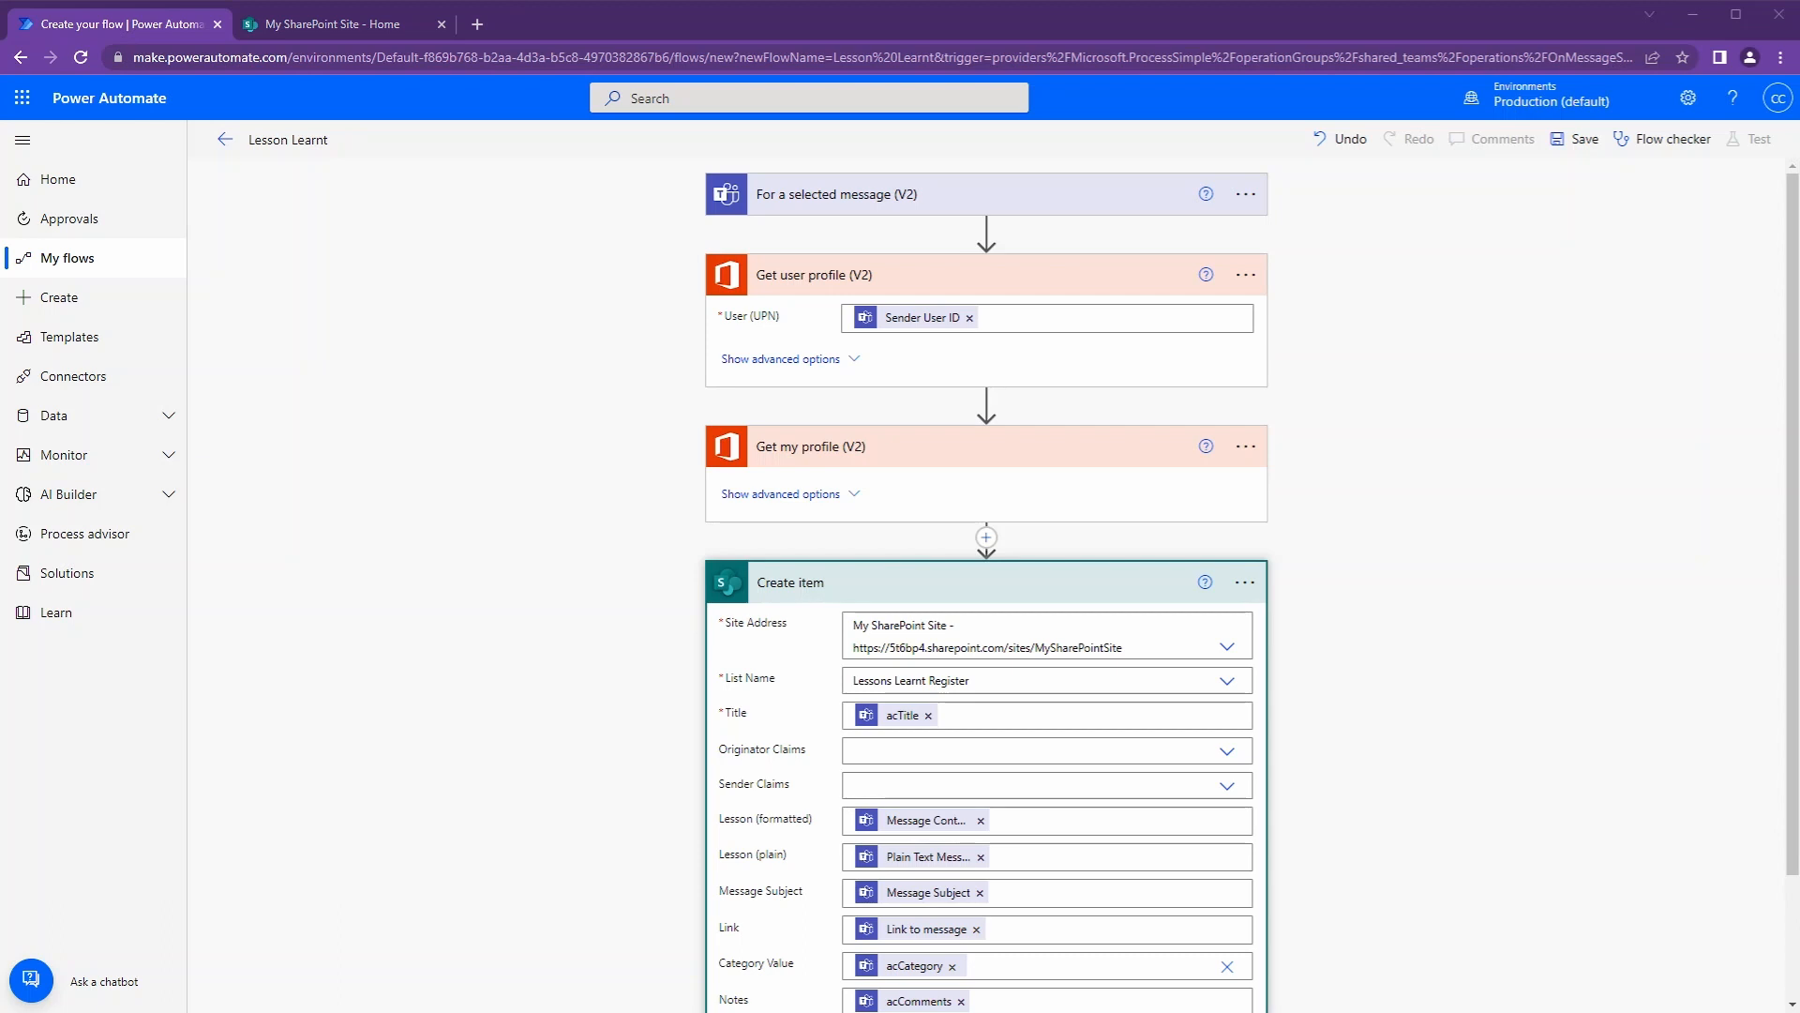
left_click(856, 750)
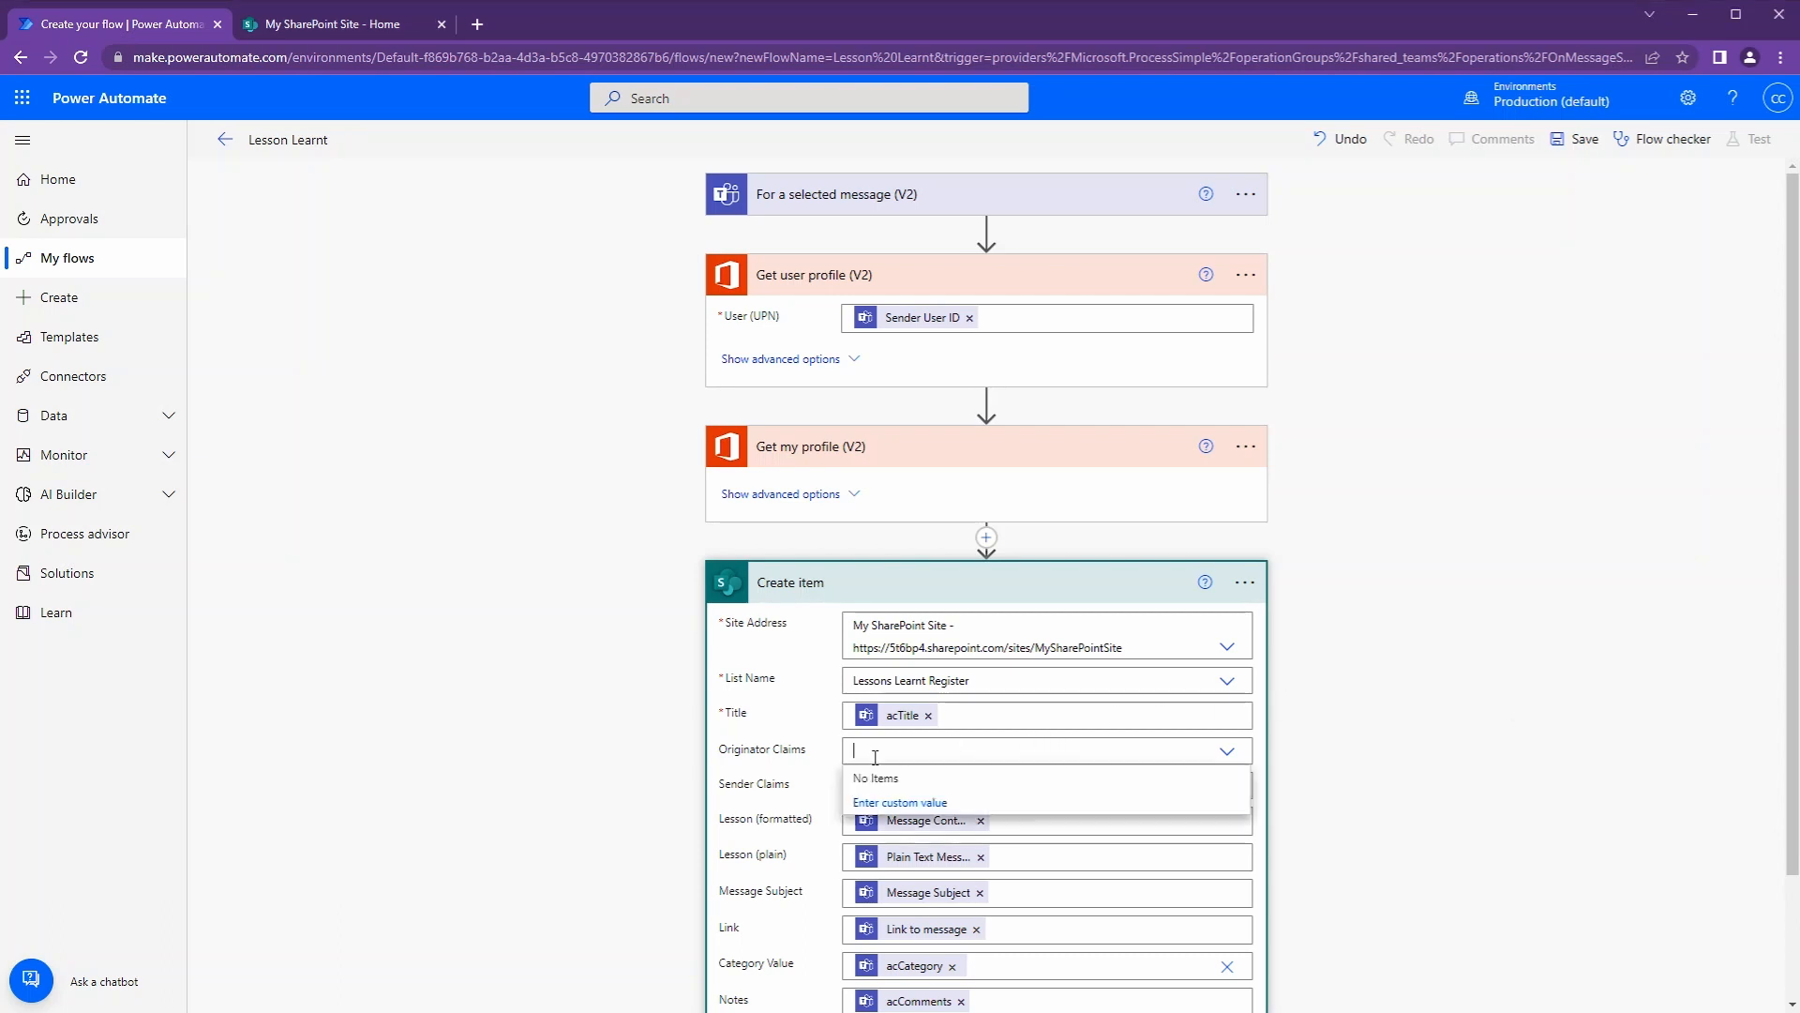
left_click(866, 805)
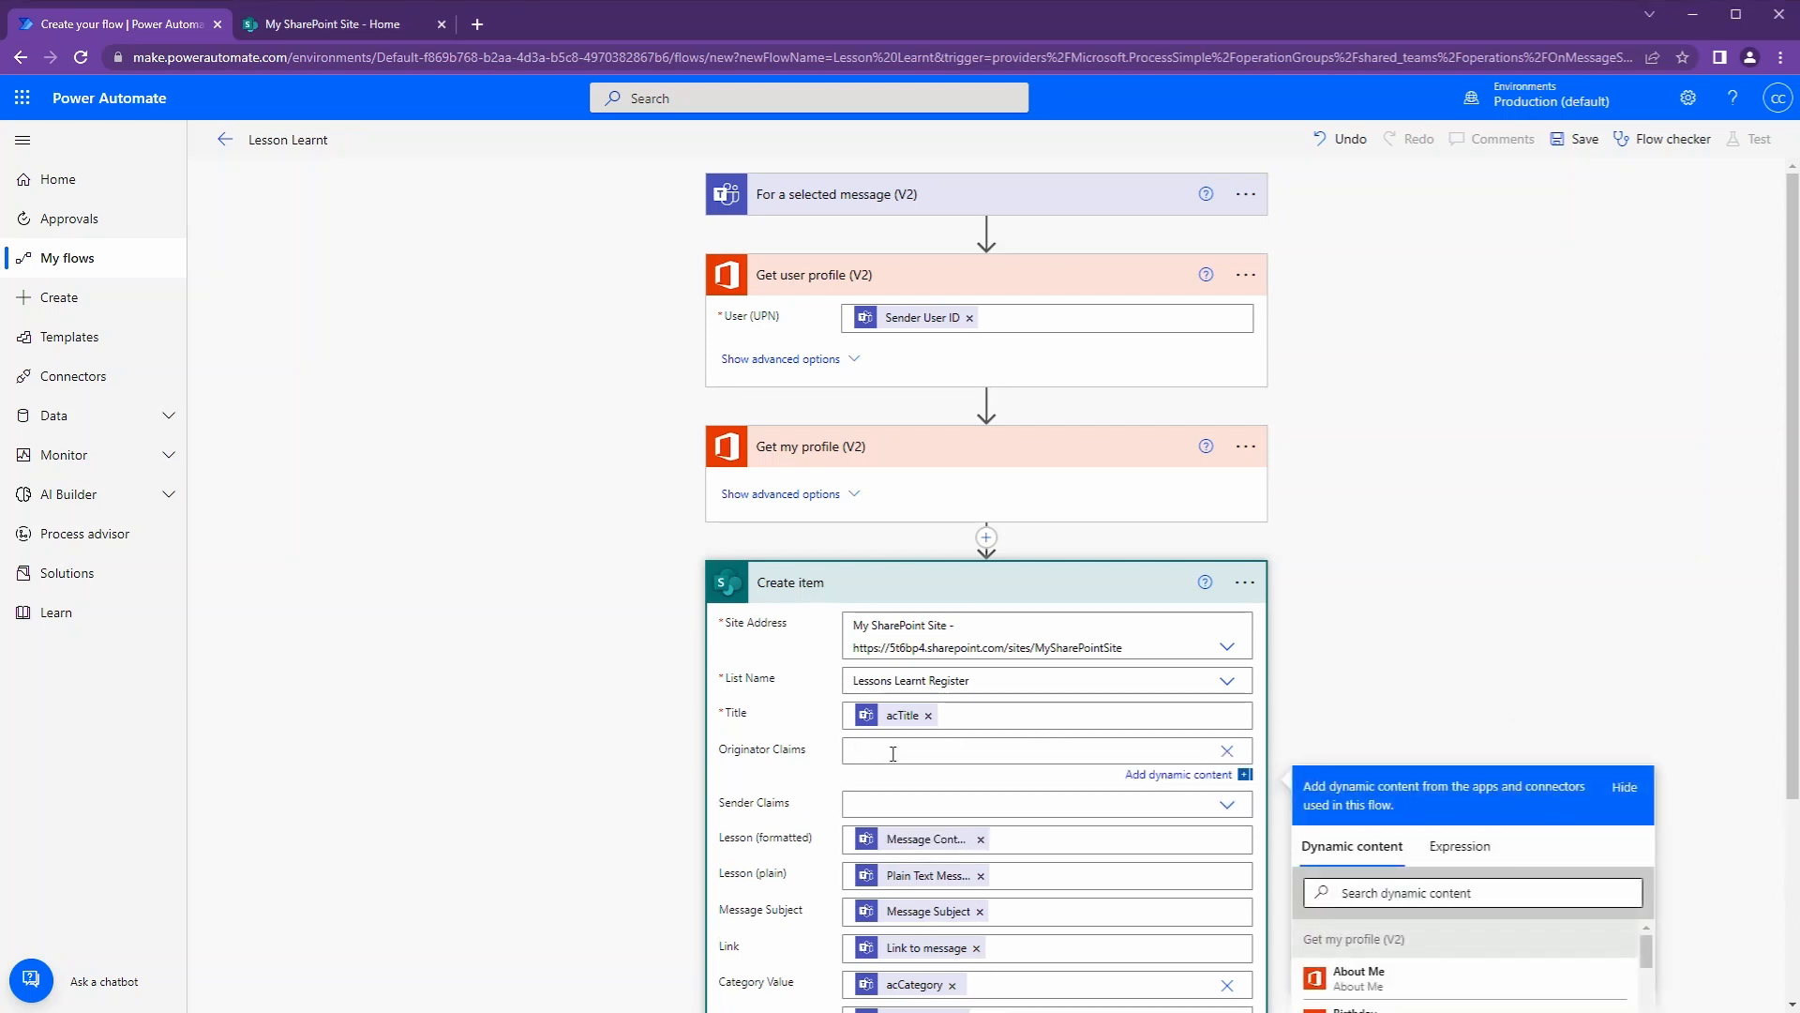
type("i:0#.f|membership|")
left_click(1396, 893)
type("mail")
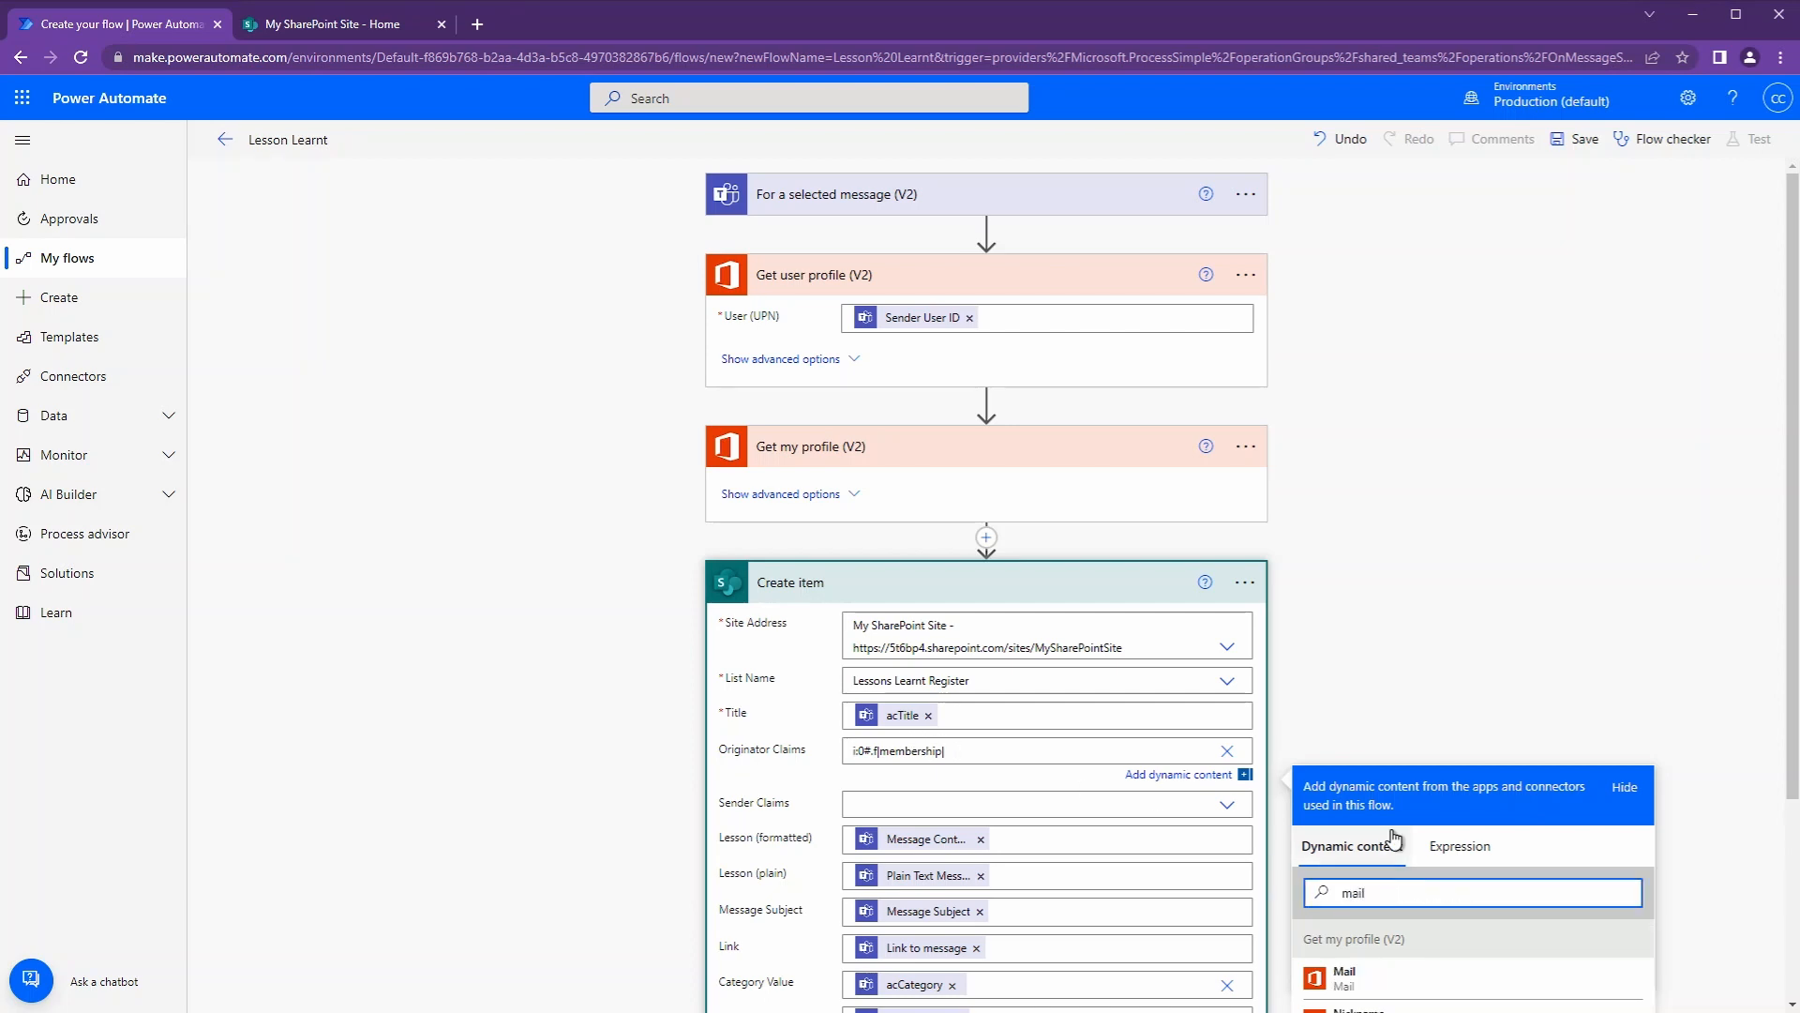
scroll(1378, 835, "down", 3)
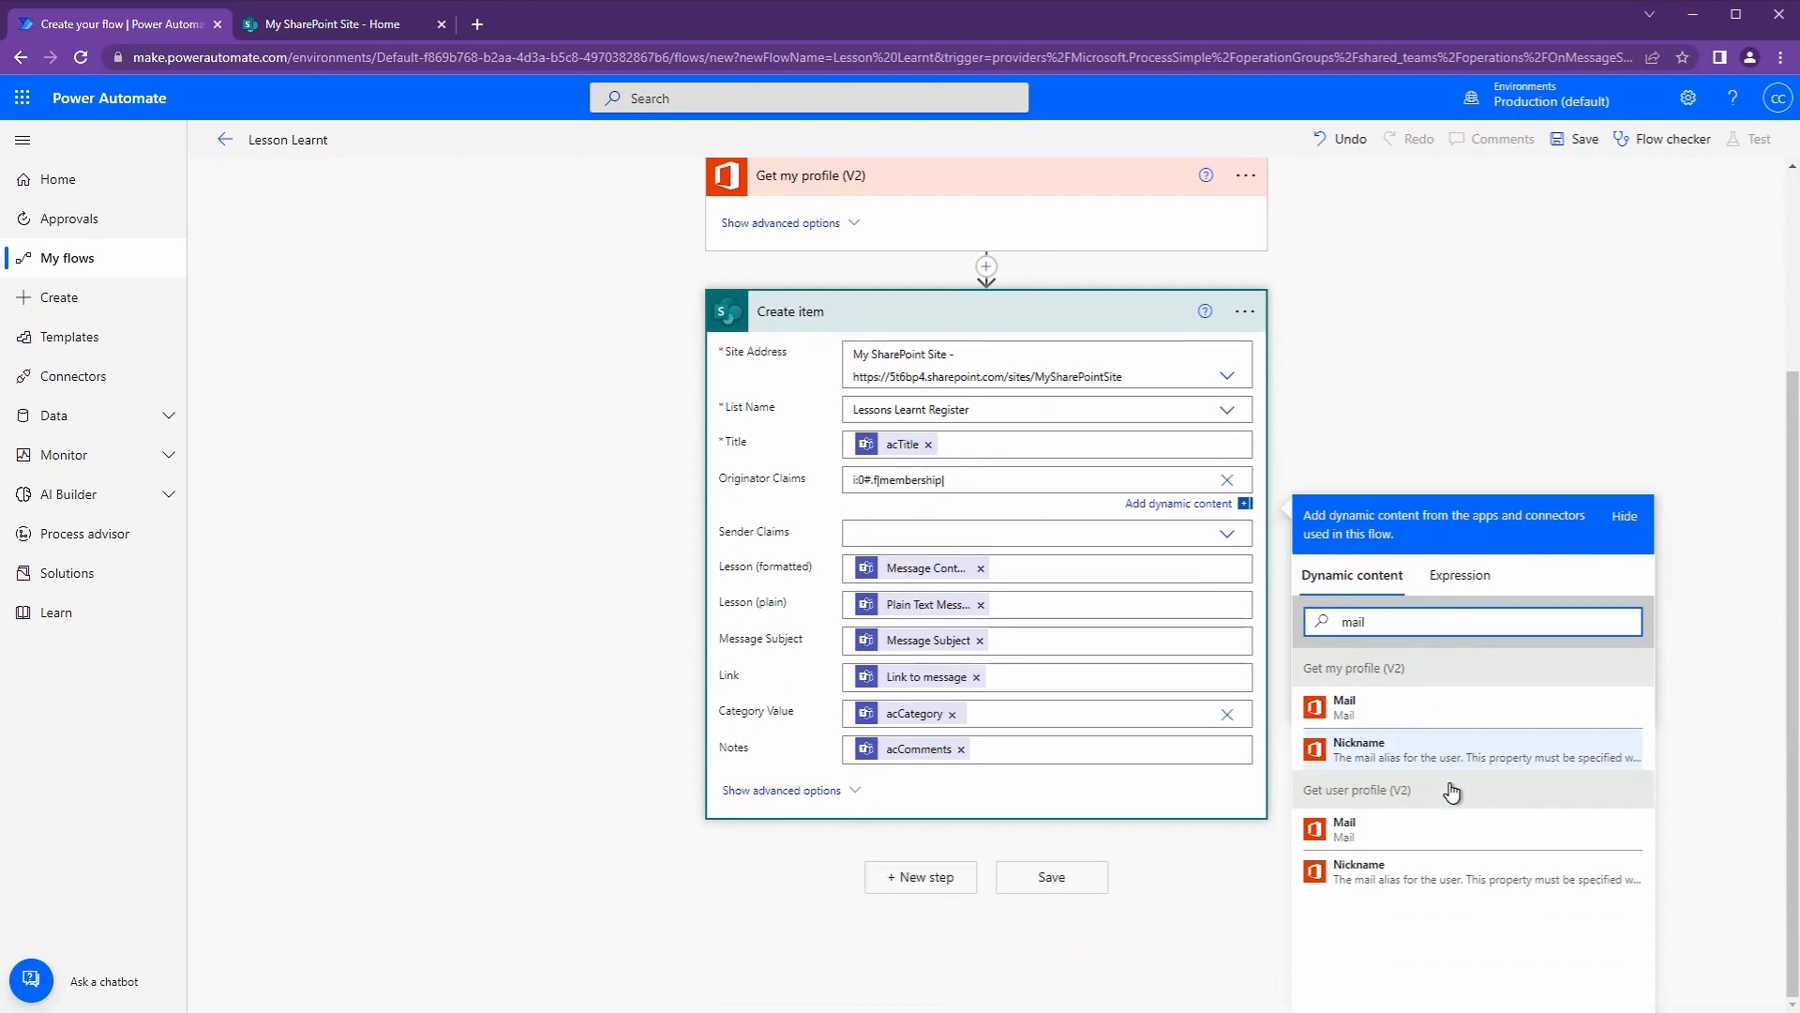
left_click(1363, 832)
Step: Set Sender Claims to the custom value i:0#.f|membership| followed by Mail from Get my profile (V2)
left_click(975, 527)
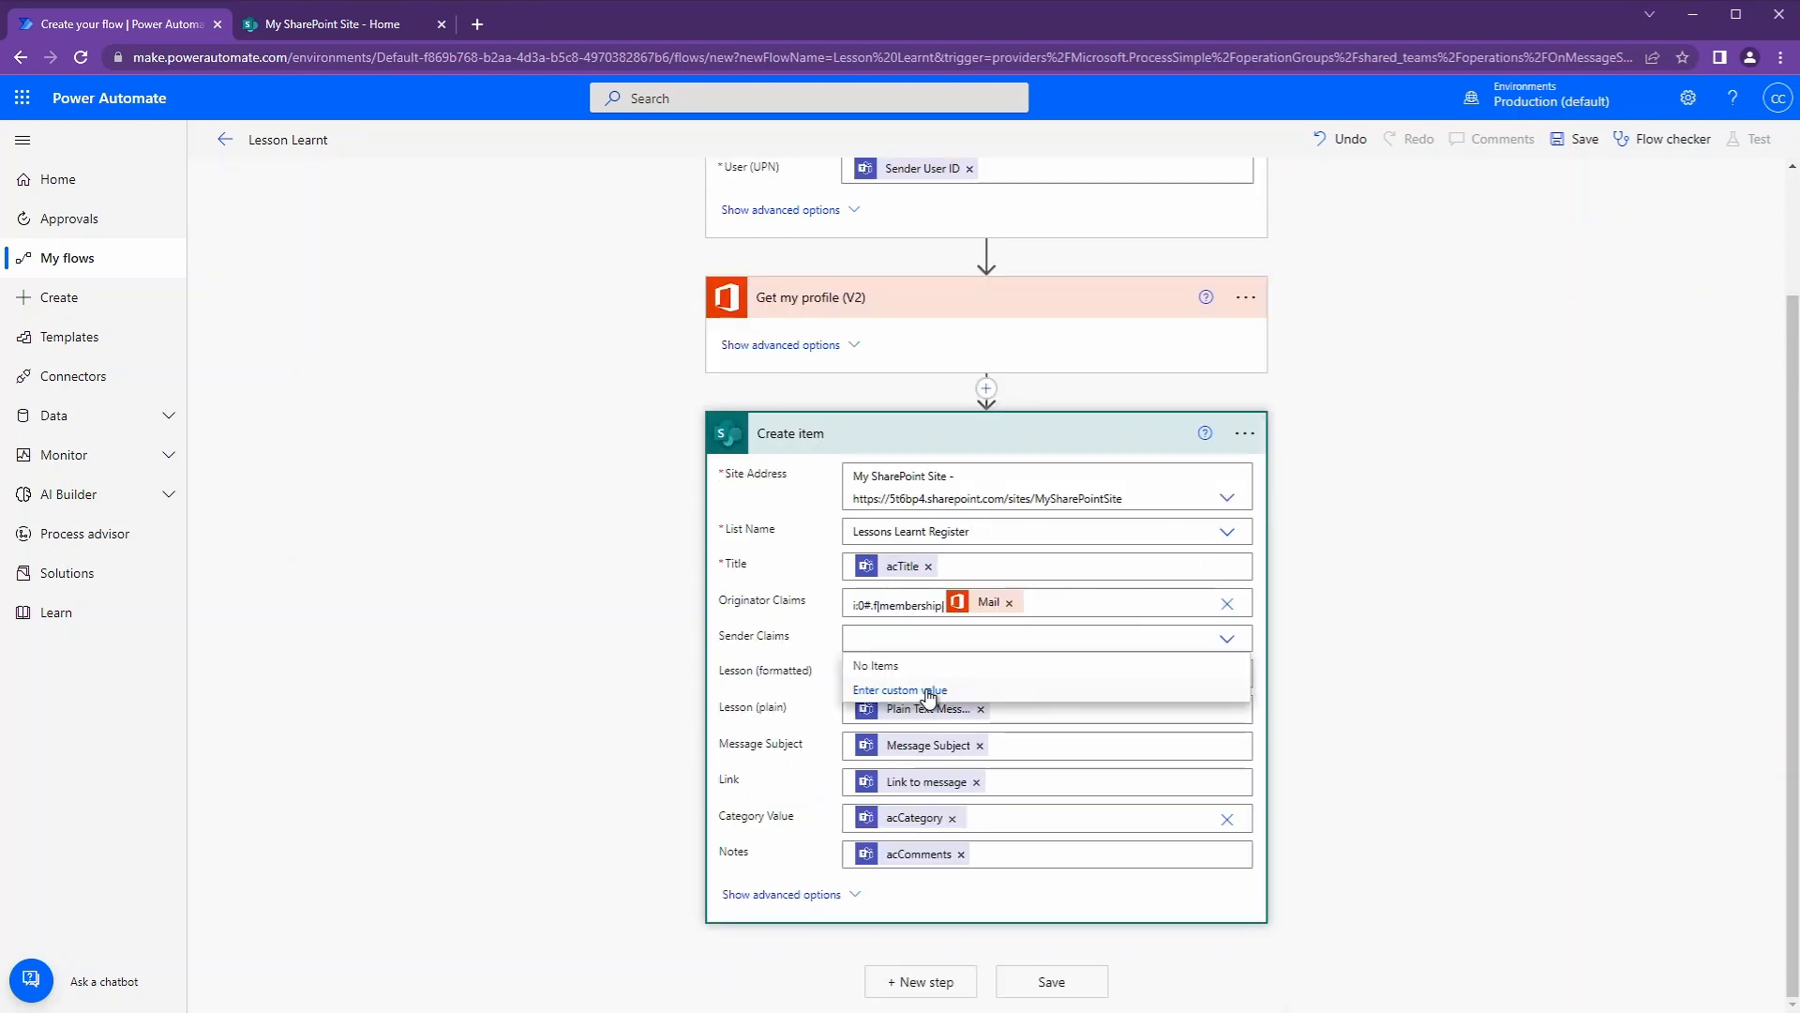
left_click(929, 690)
key("ctrl+v")
left_click(1381, 779)
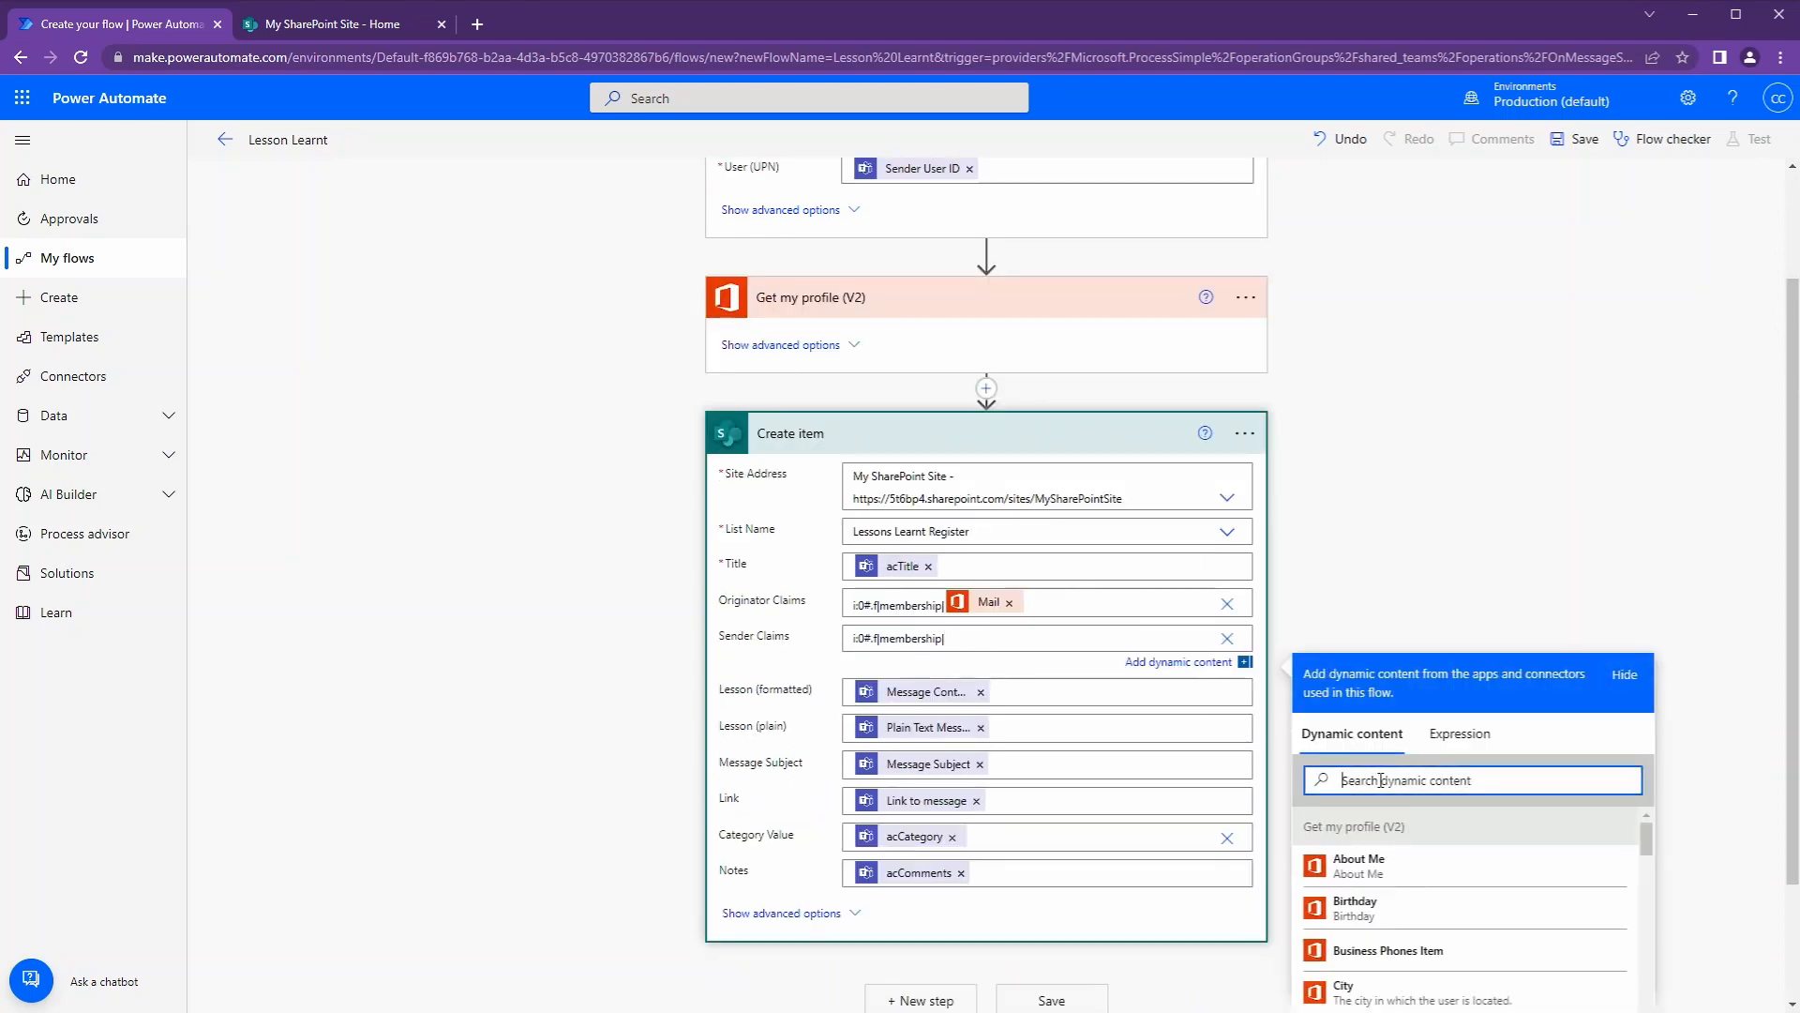
type("mail")
left_click(1344, 864)
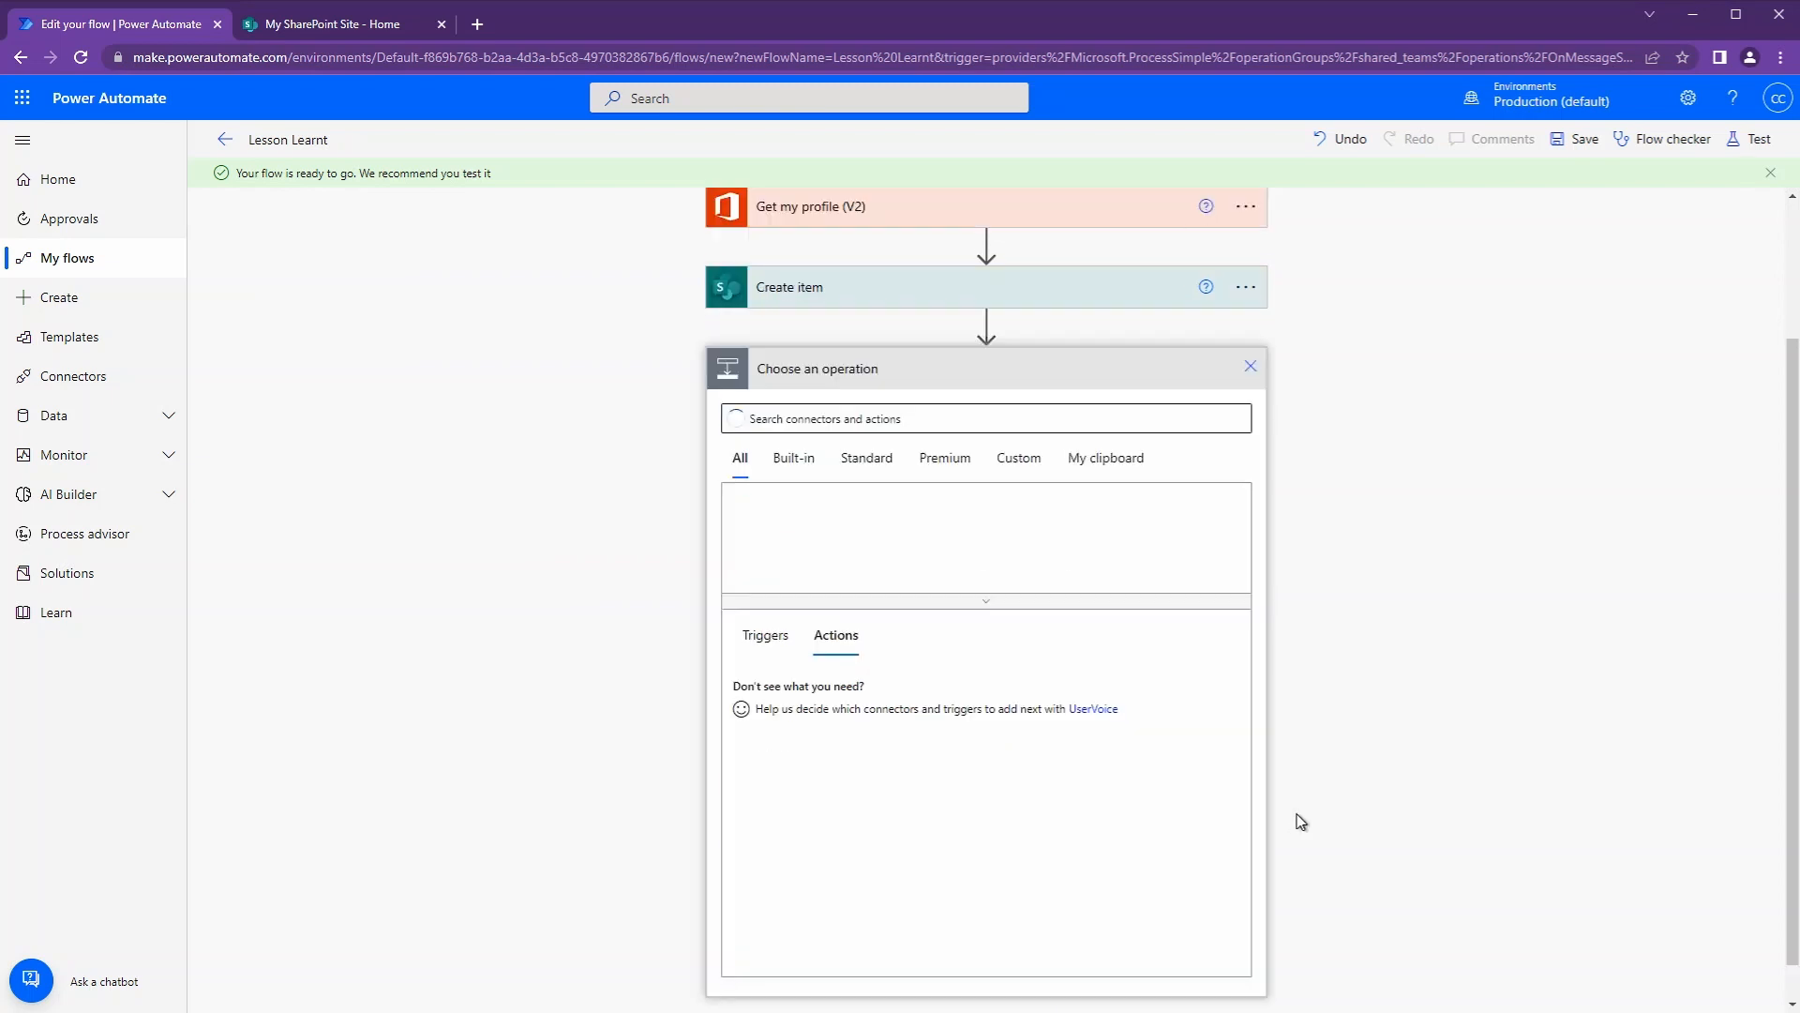
Step: Add a Condition after the Create item action and insert a Compose action between the two
left_click(892, 659)
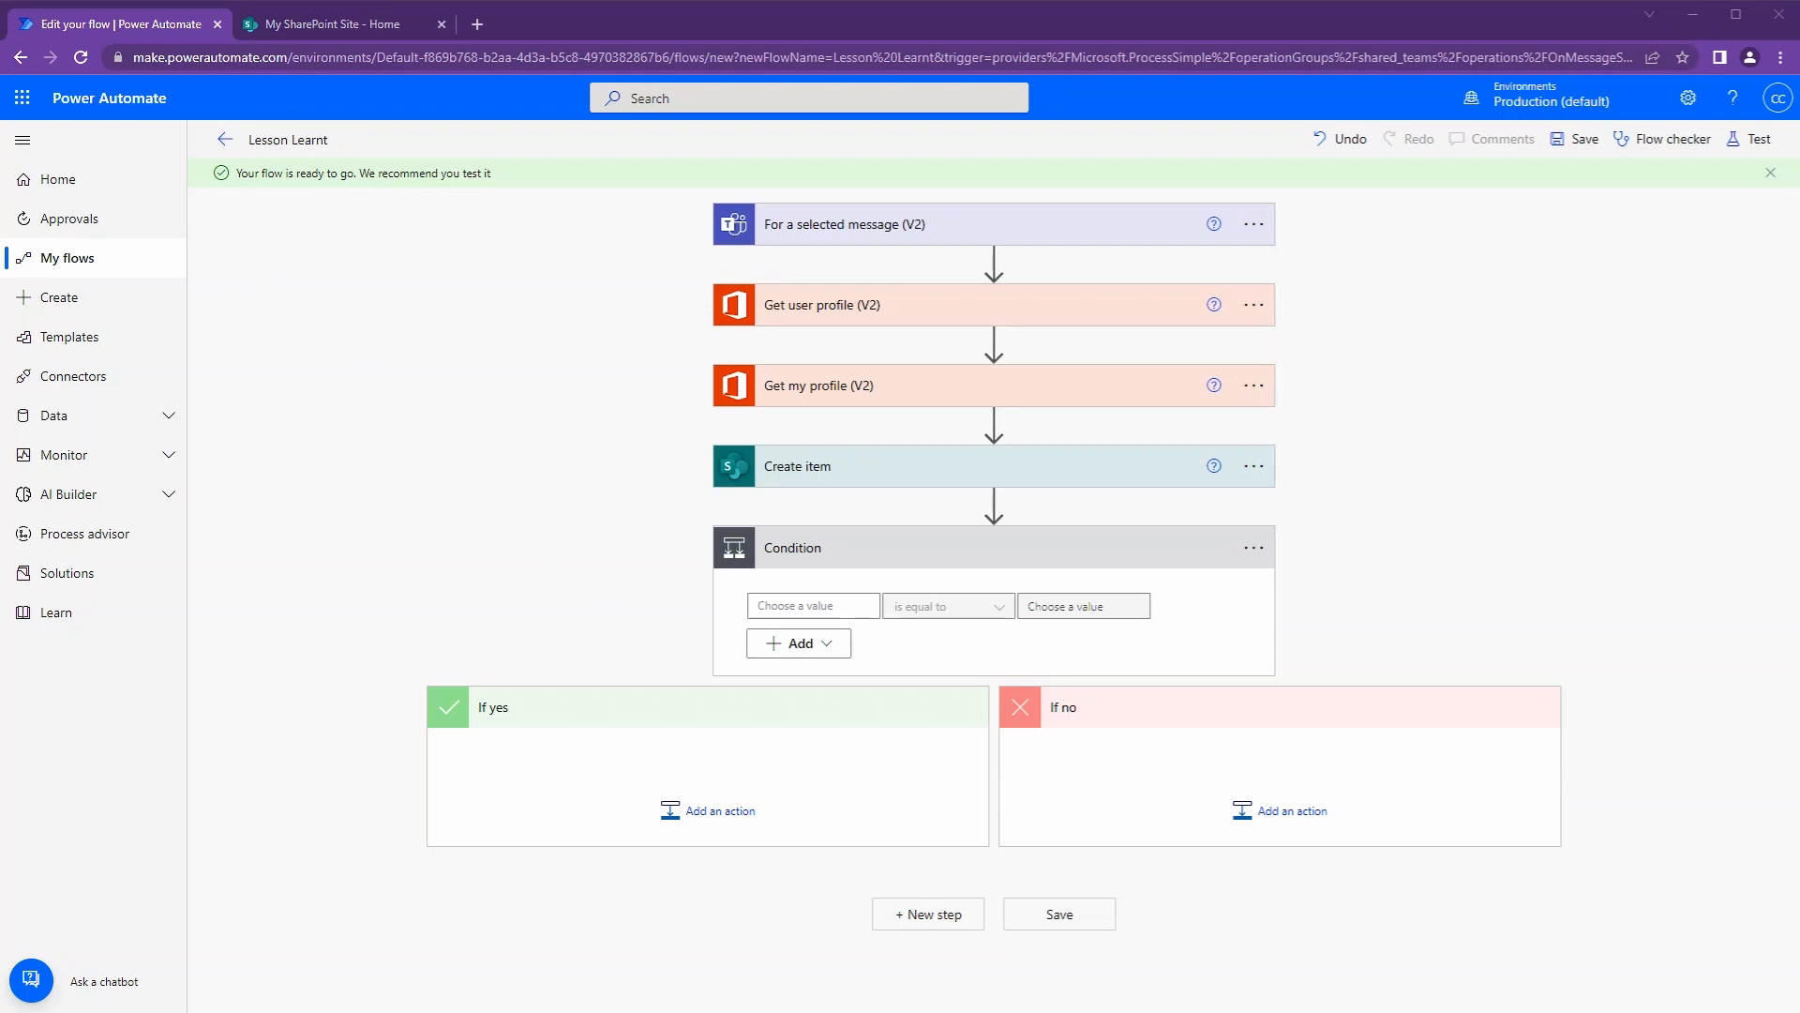
left_click(994, 503)
left_click(999, 541)
type("compose")
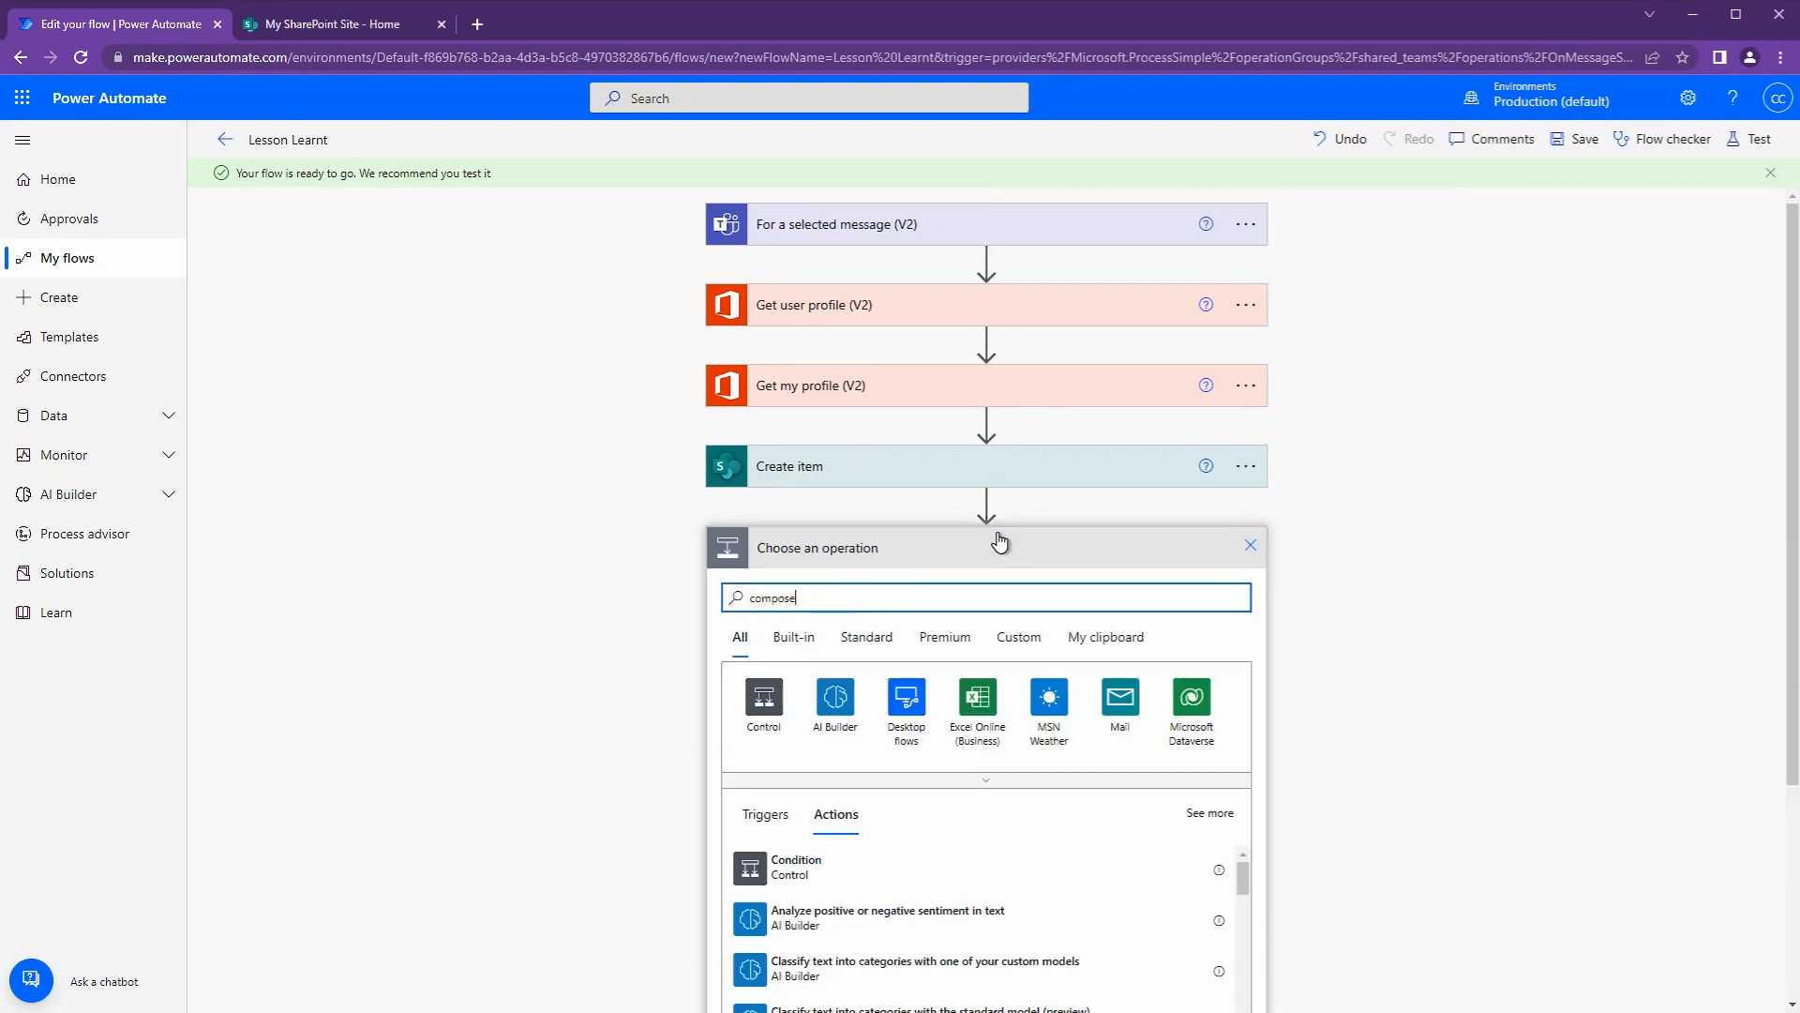
left_click(792, 865)
Step: Set the Compose inputs to the Channel ID dynamic content and copy its triggerBody() expression from the code view
left_click(1125, 597)
left_click(1370, 727)
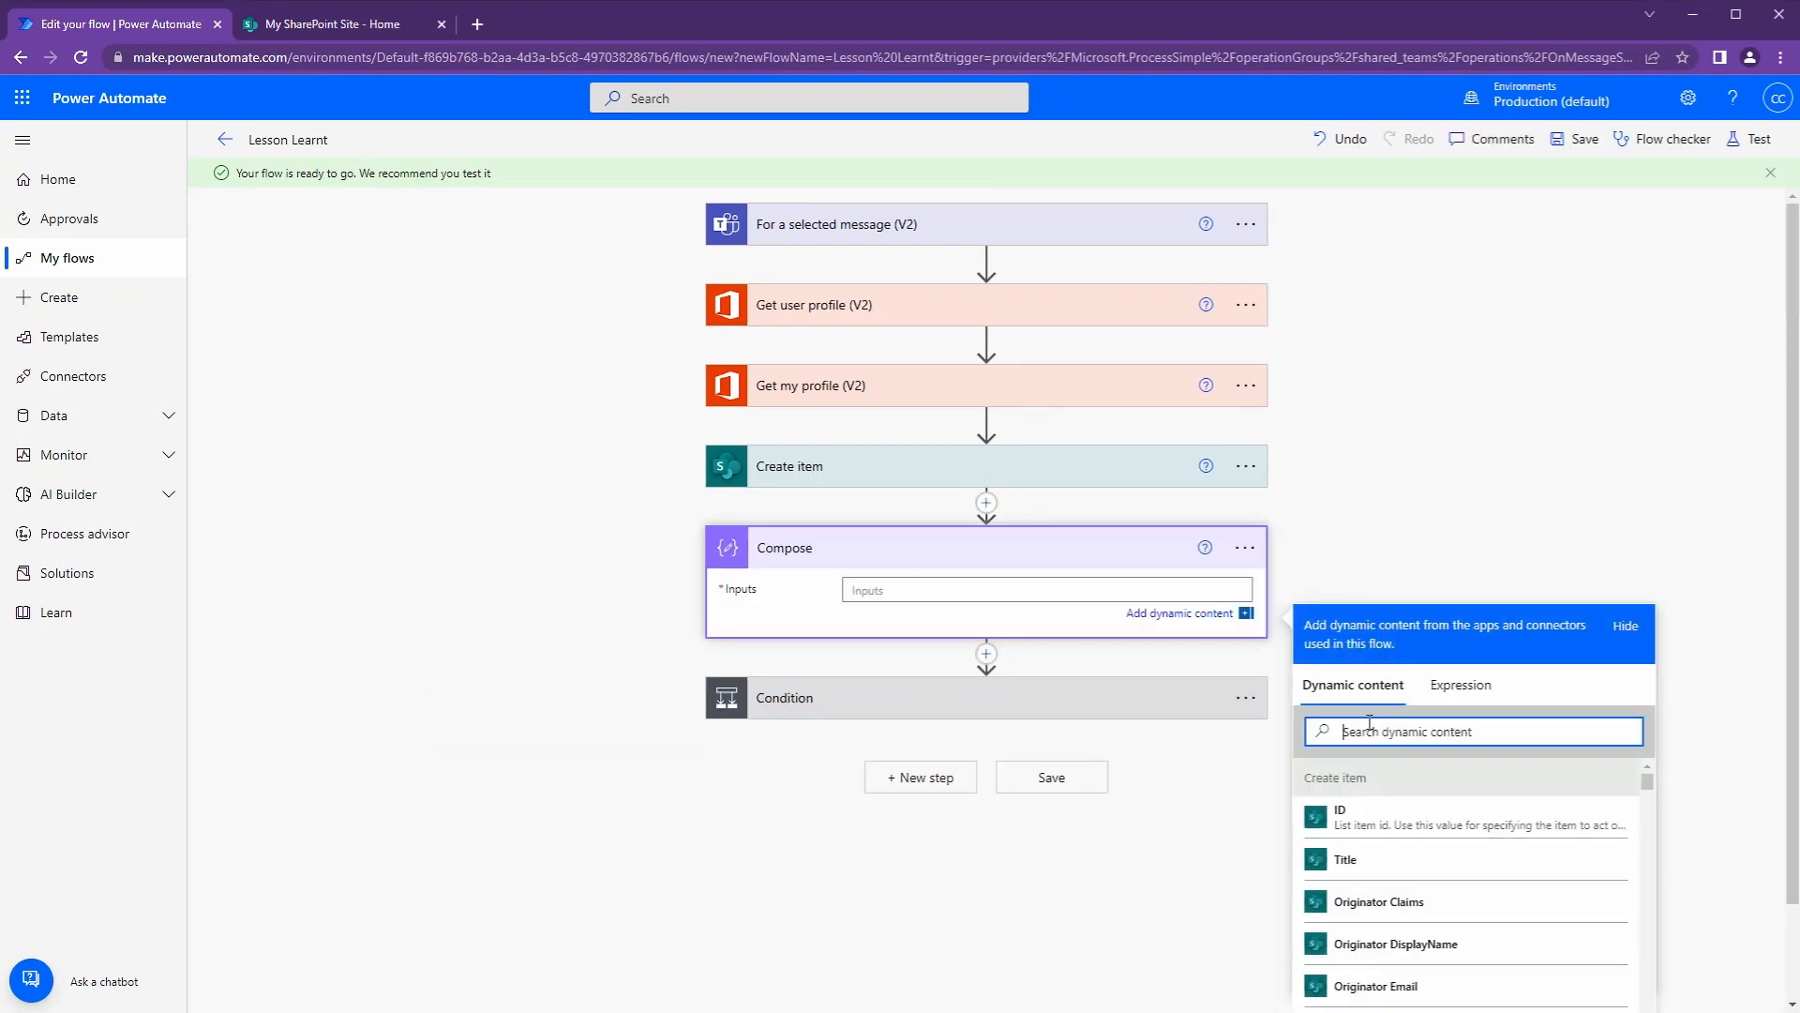
type("chann")
left_click(1363, 903)
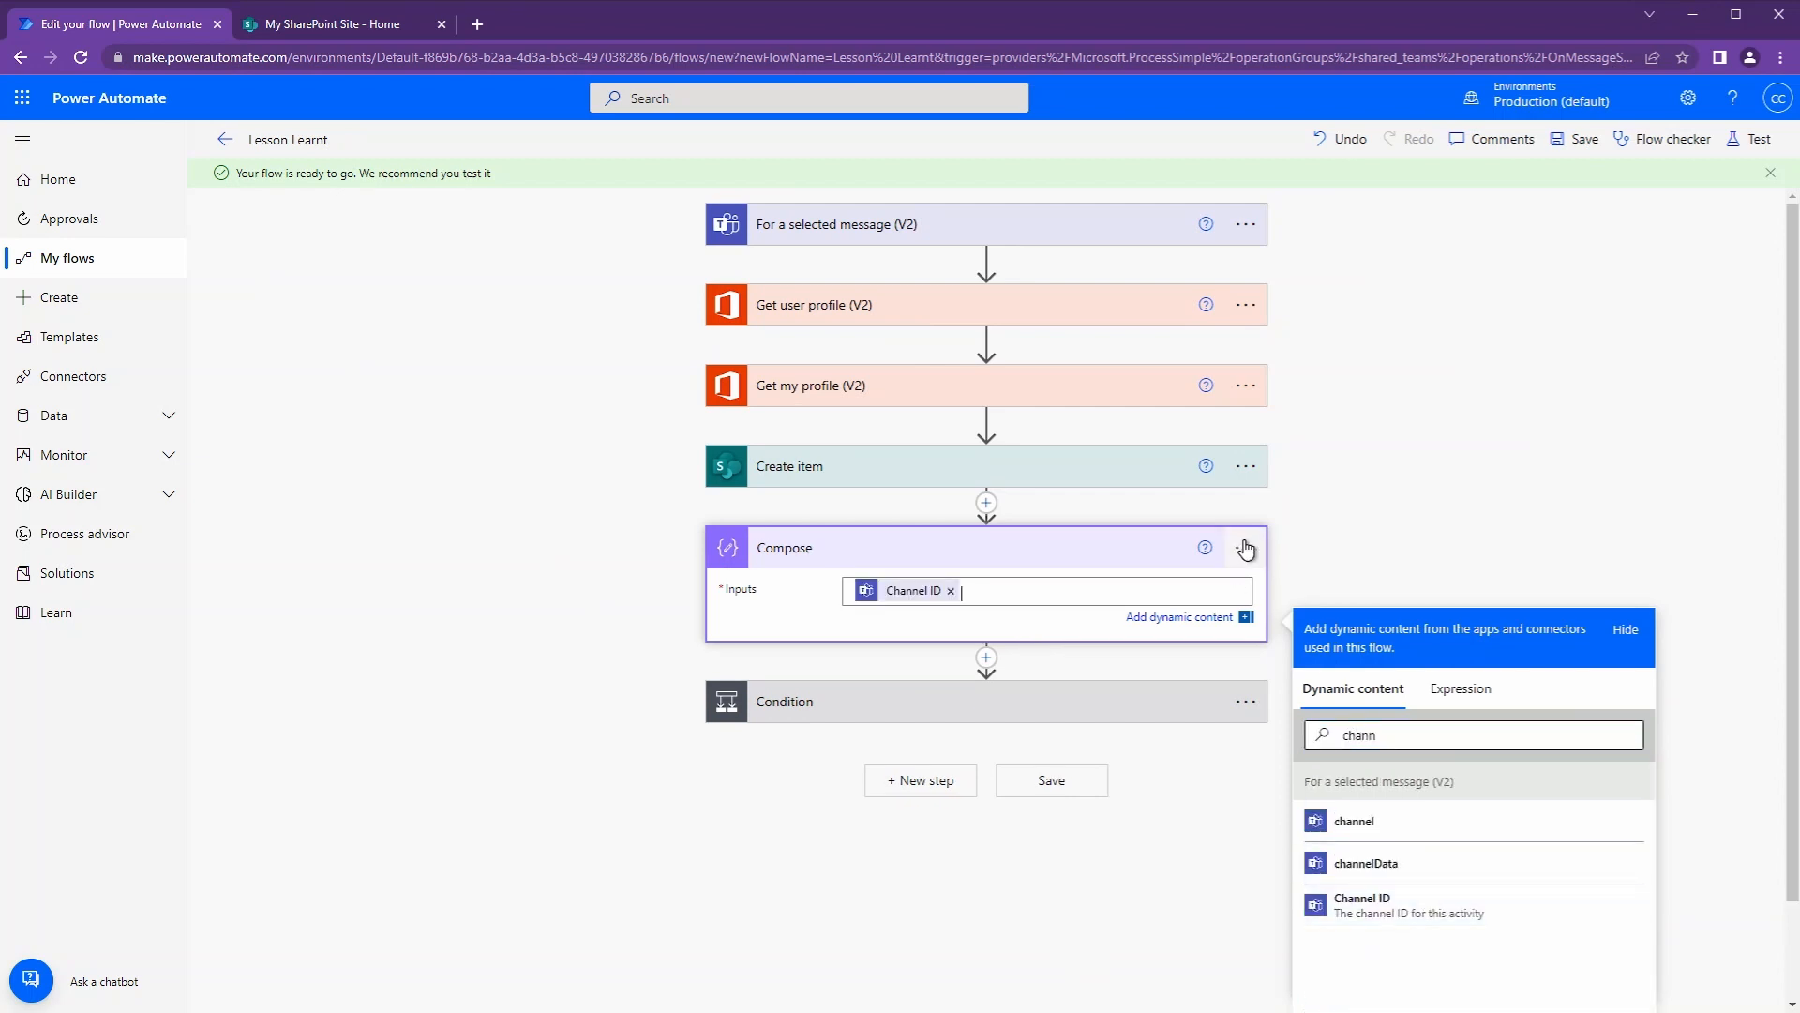
left_click(1245, 549)
left_click(1373, 780)
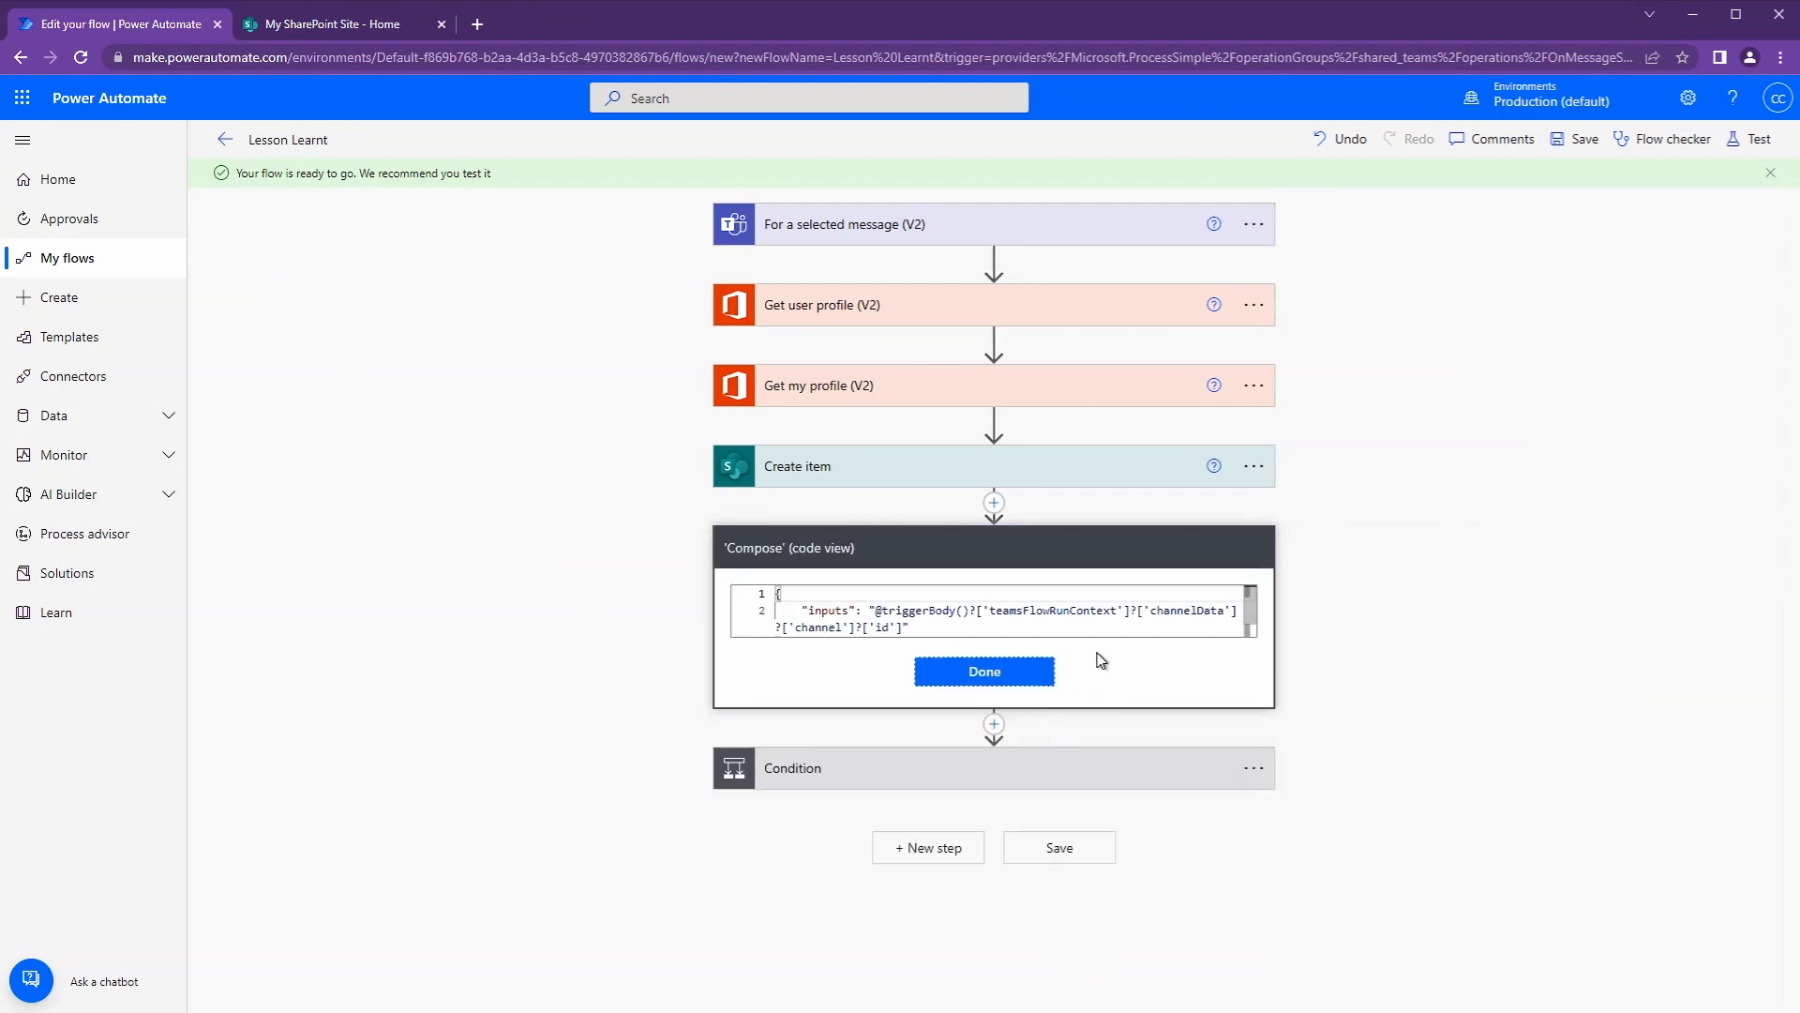
double_click(889, 615)
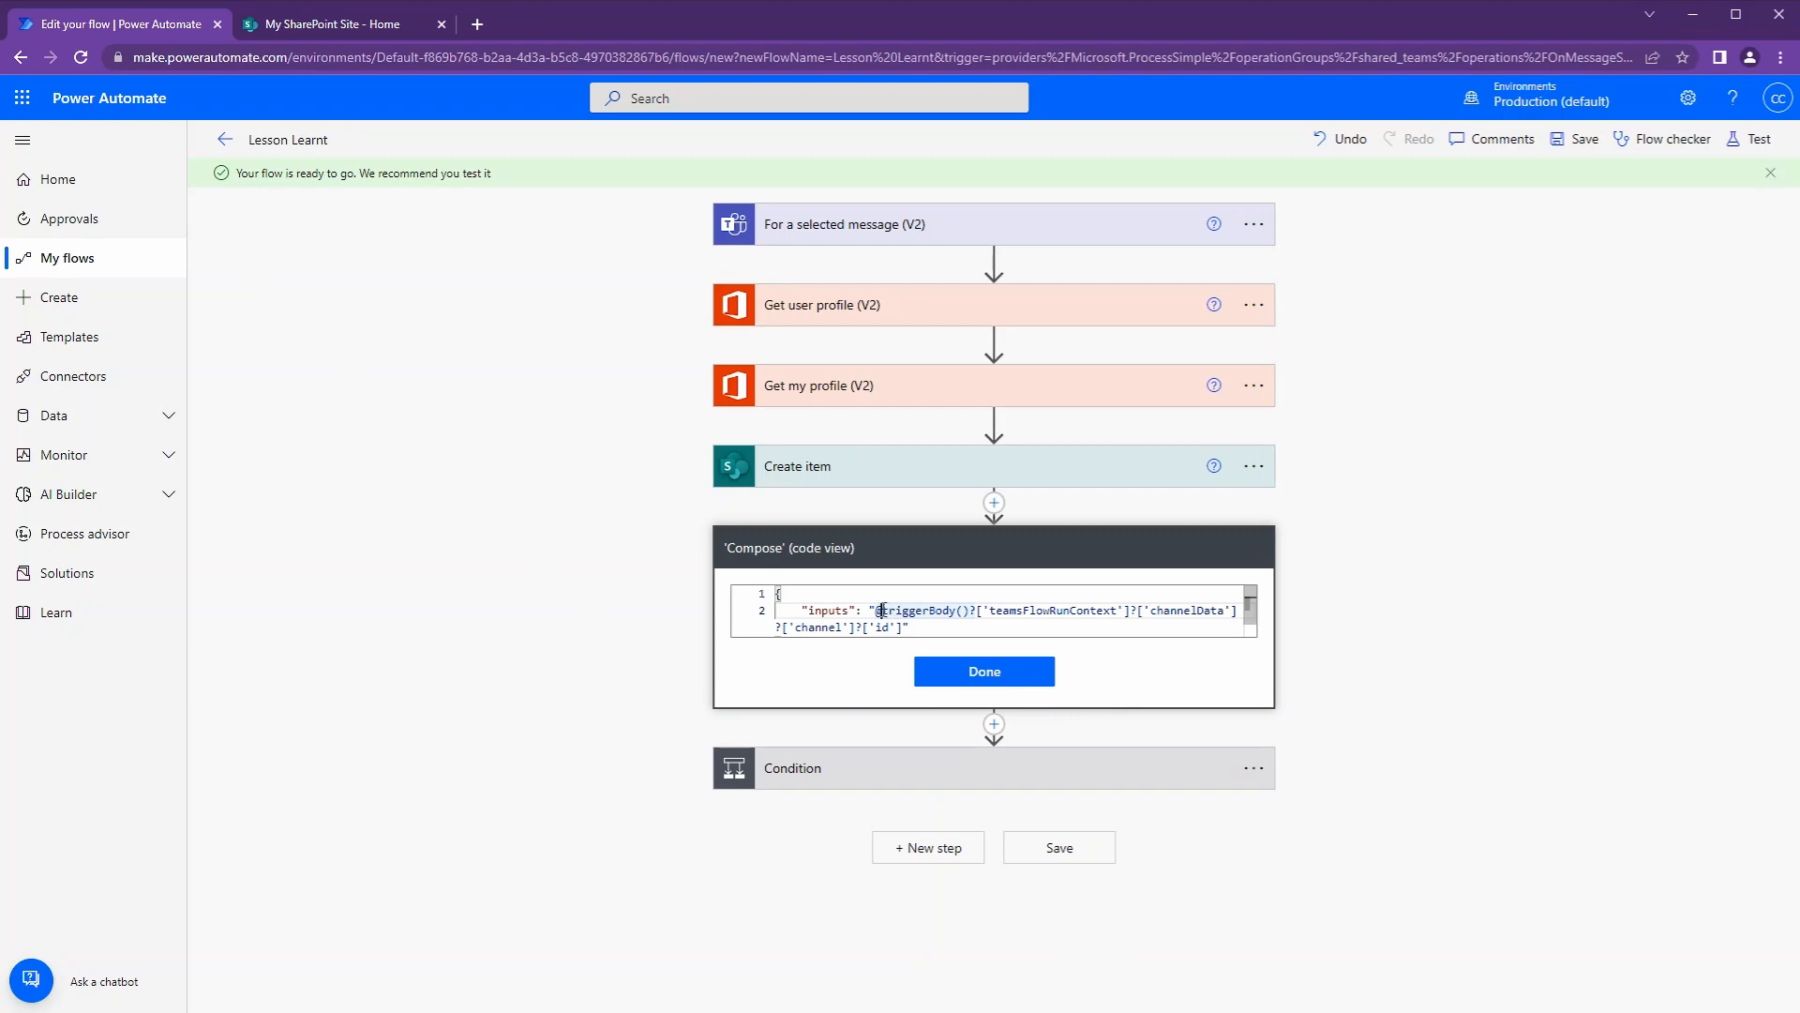
mouse_move(882, 611)
left_mouse_down()
mouse_move(903, 627)
mouse_move(904, 612)
left_mouse_up()
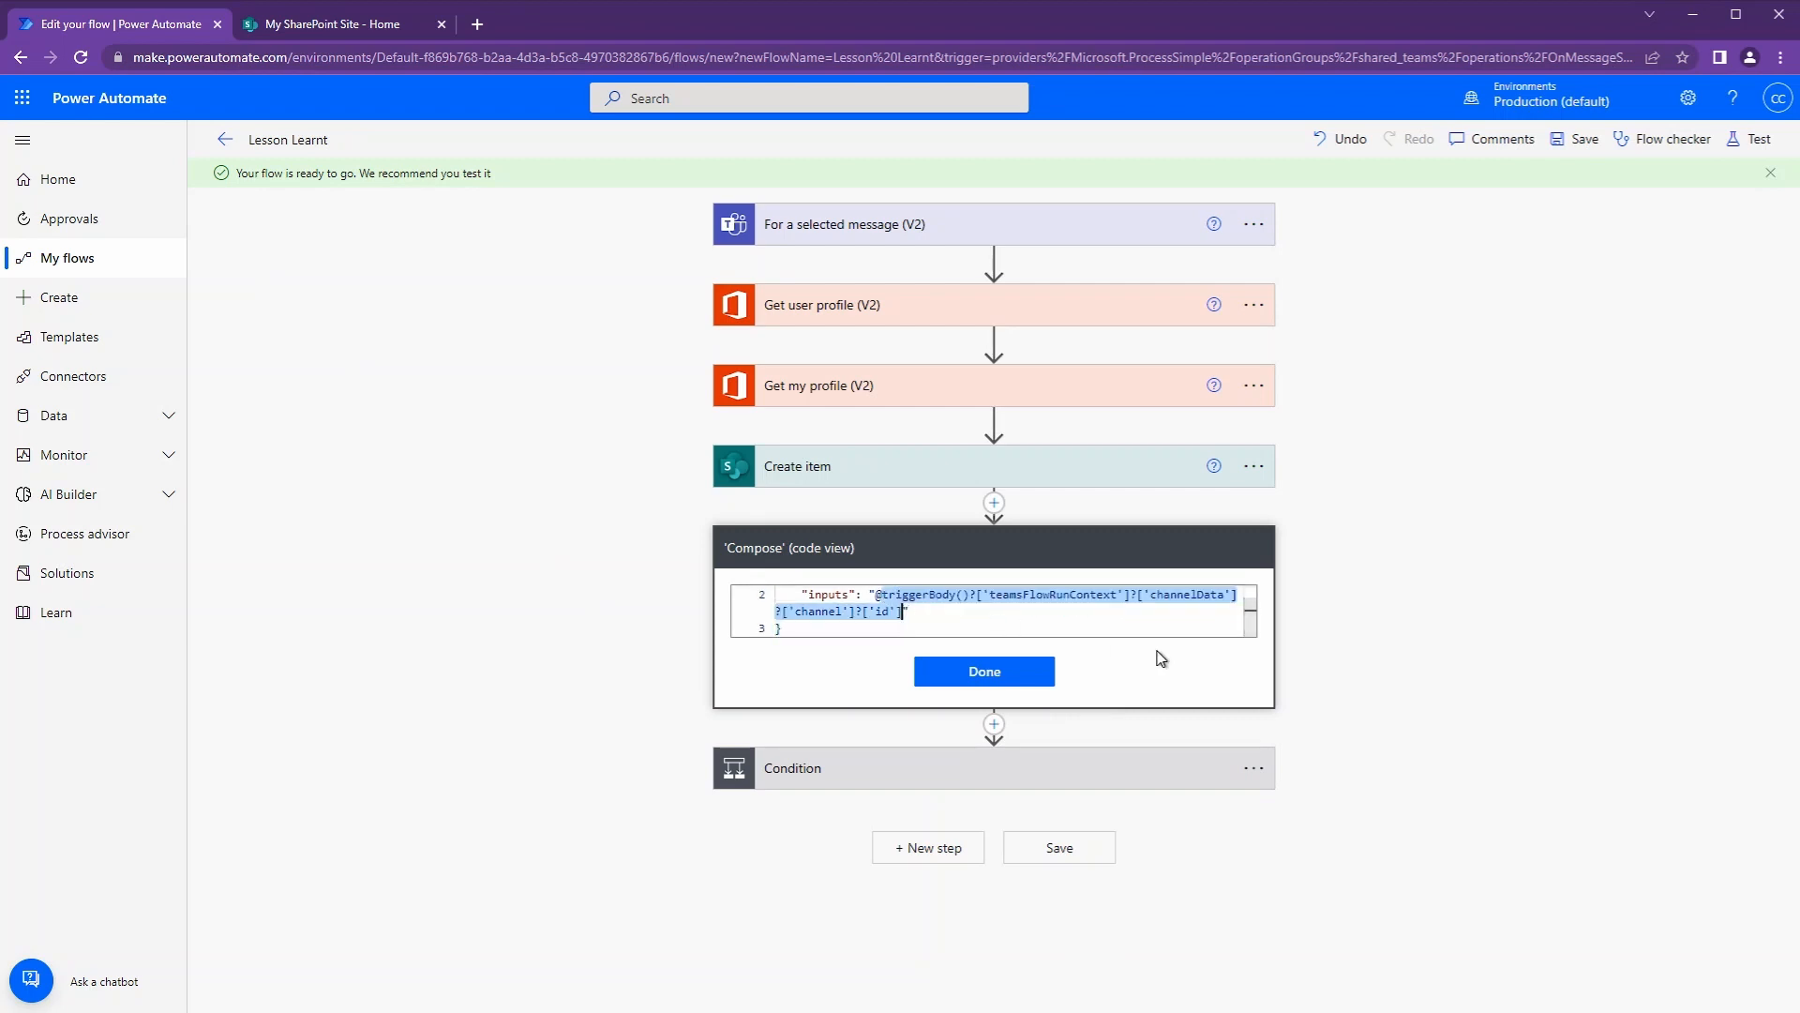
Step: Close the code view and delete the Compose action from the flow
left_click(1032, 671)
left_click(1253, 548)
left_click(1360, 816)
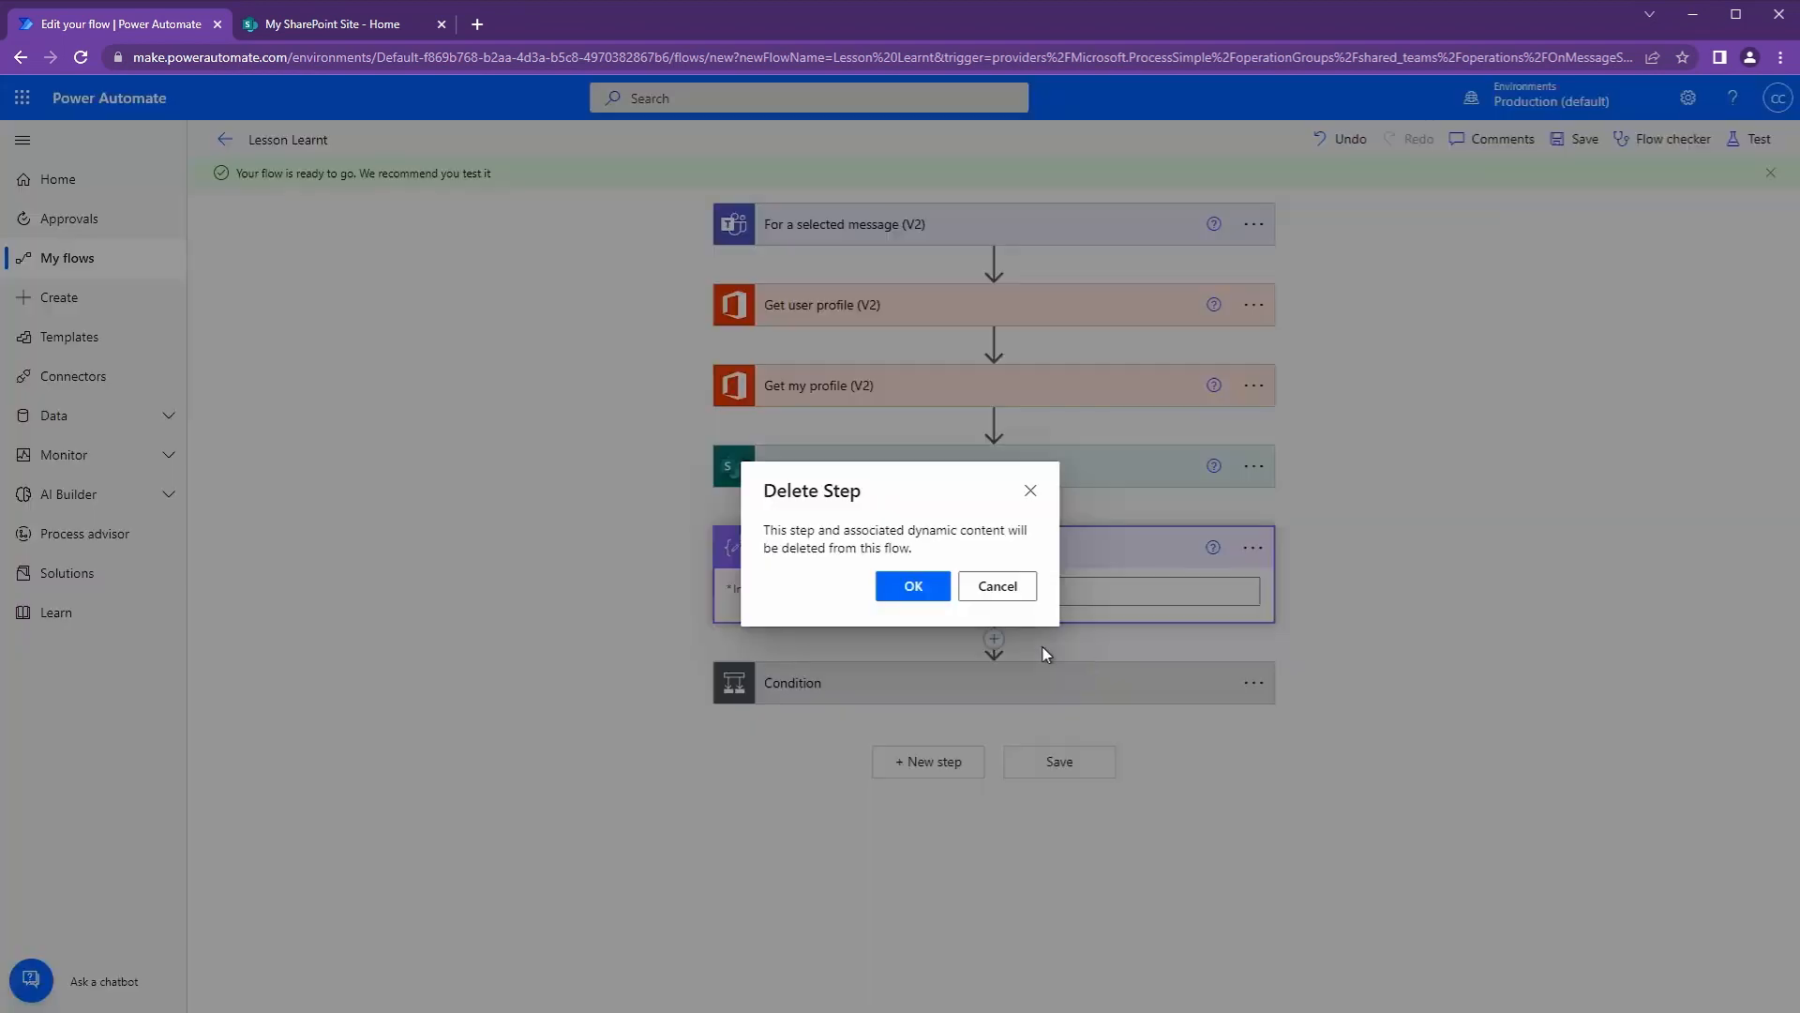
left_click(916, 605)
Step: Set the Condition's first value to an empty() expression wrapping the copied triggerBody() channel ID expression
left_click(924, 562)
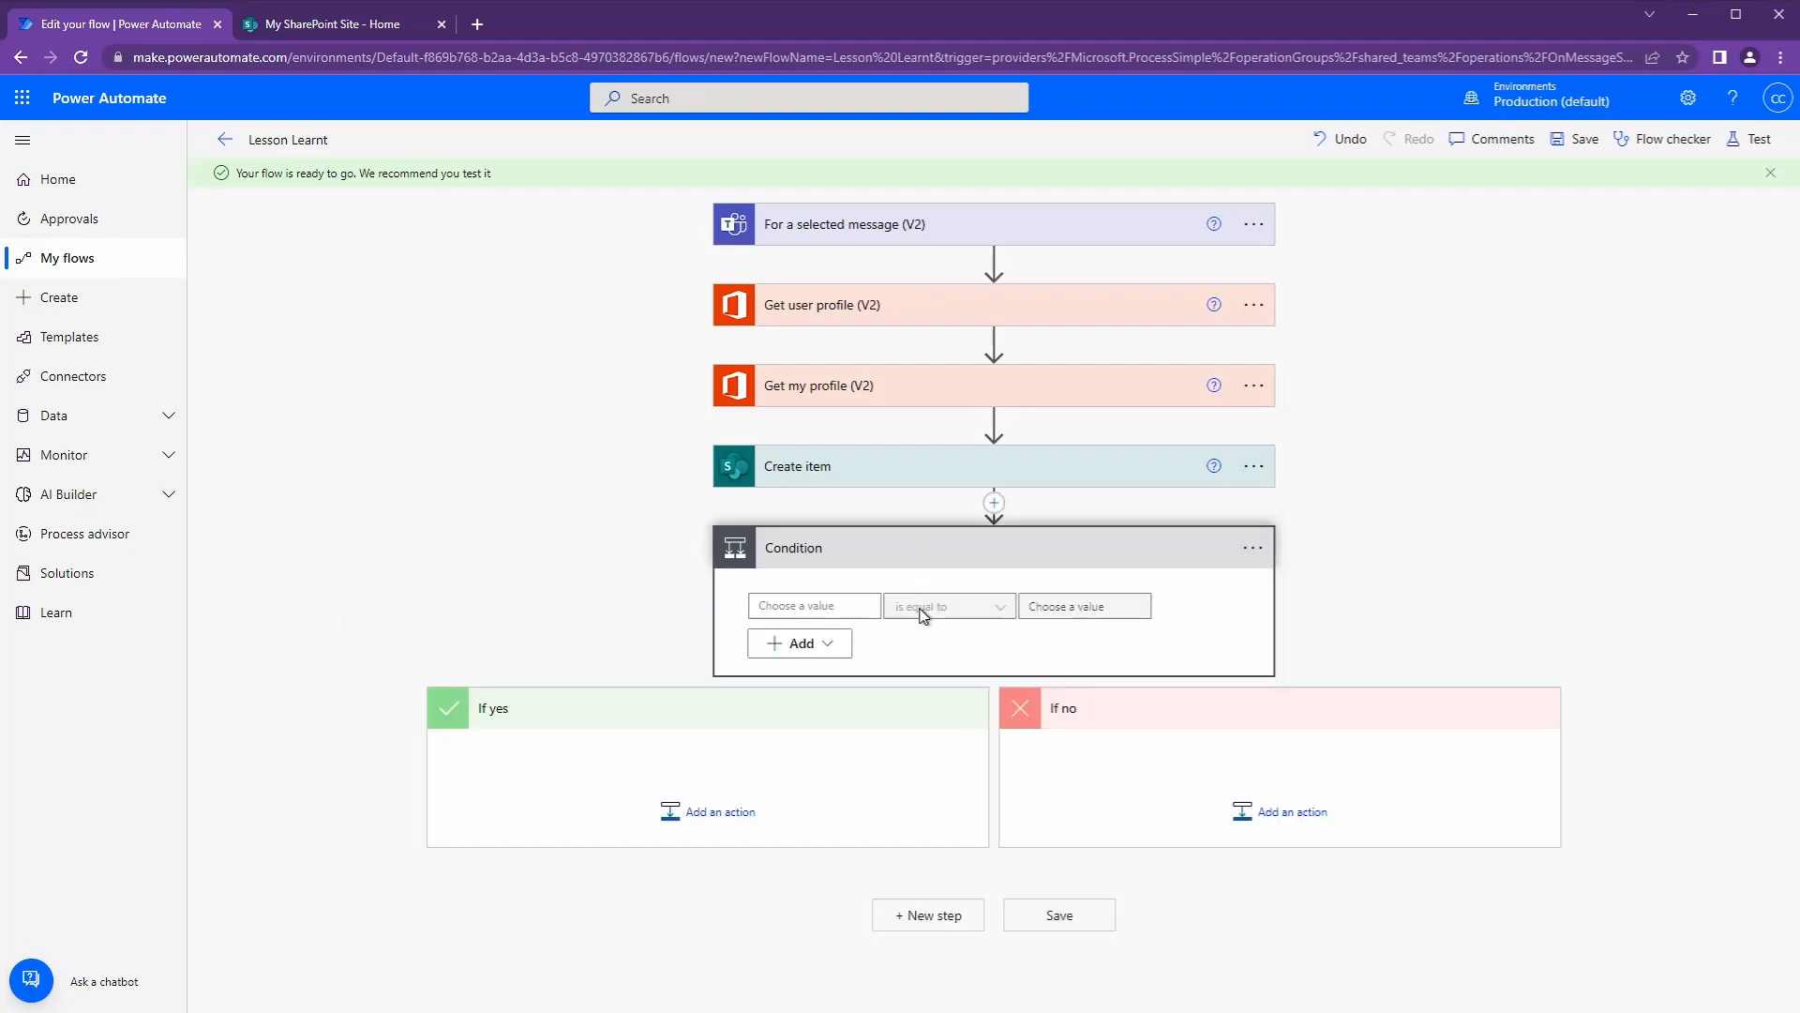
left_click(839, 607)
left_click(1109, 718)
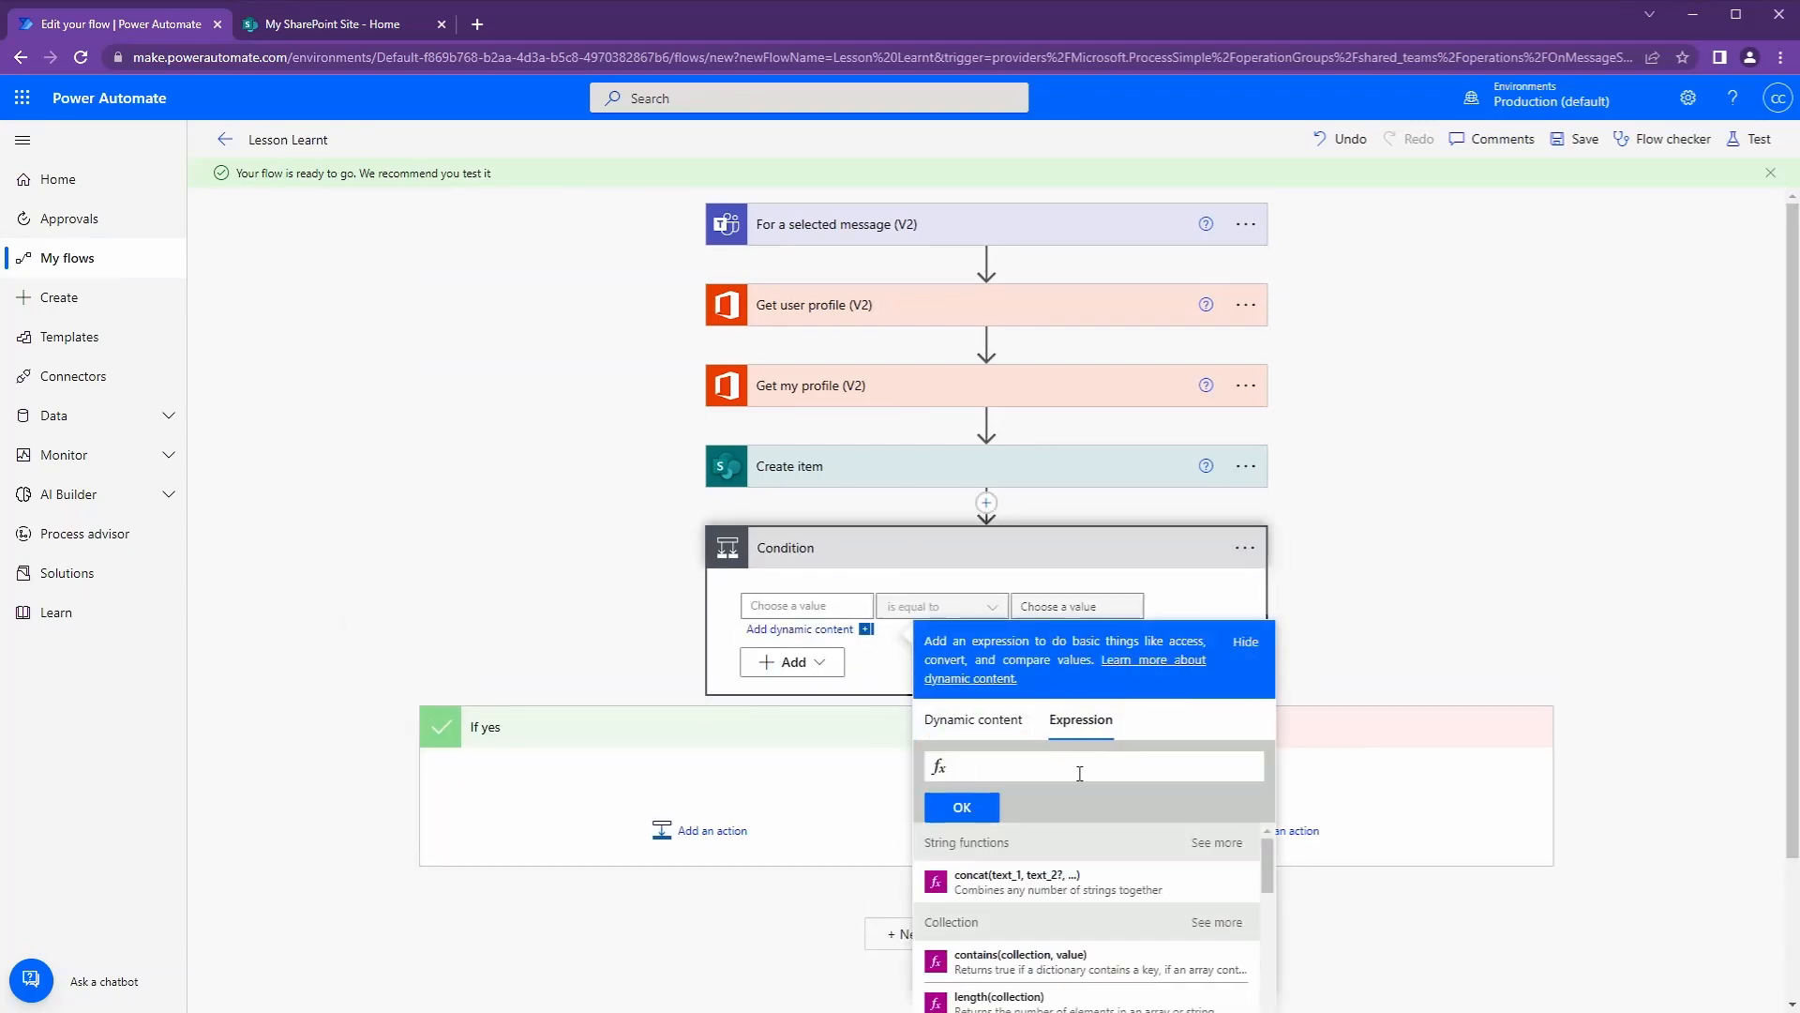
type("emop")
key("BackSpace")
key("BackSpace")
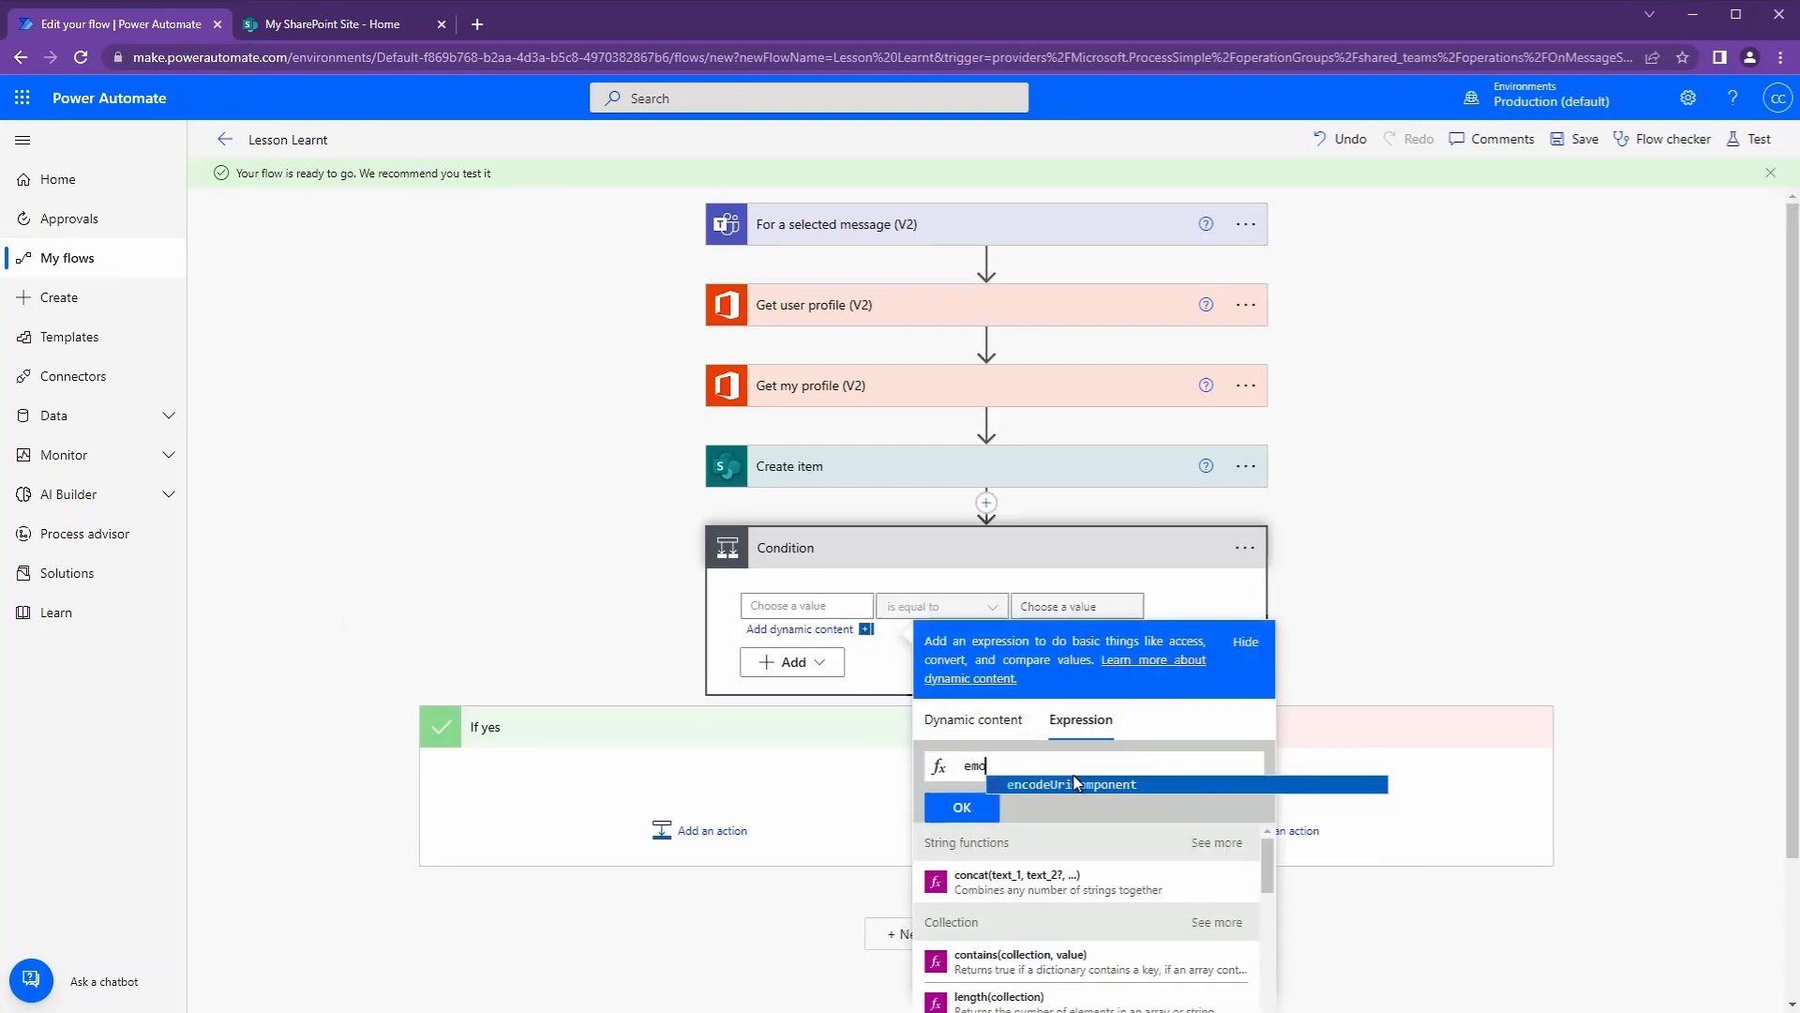
type("pty")
left_click(1076, 783)
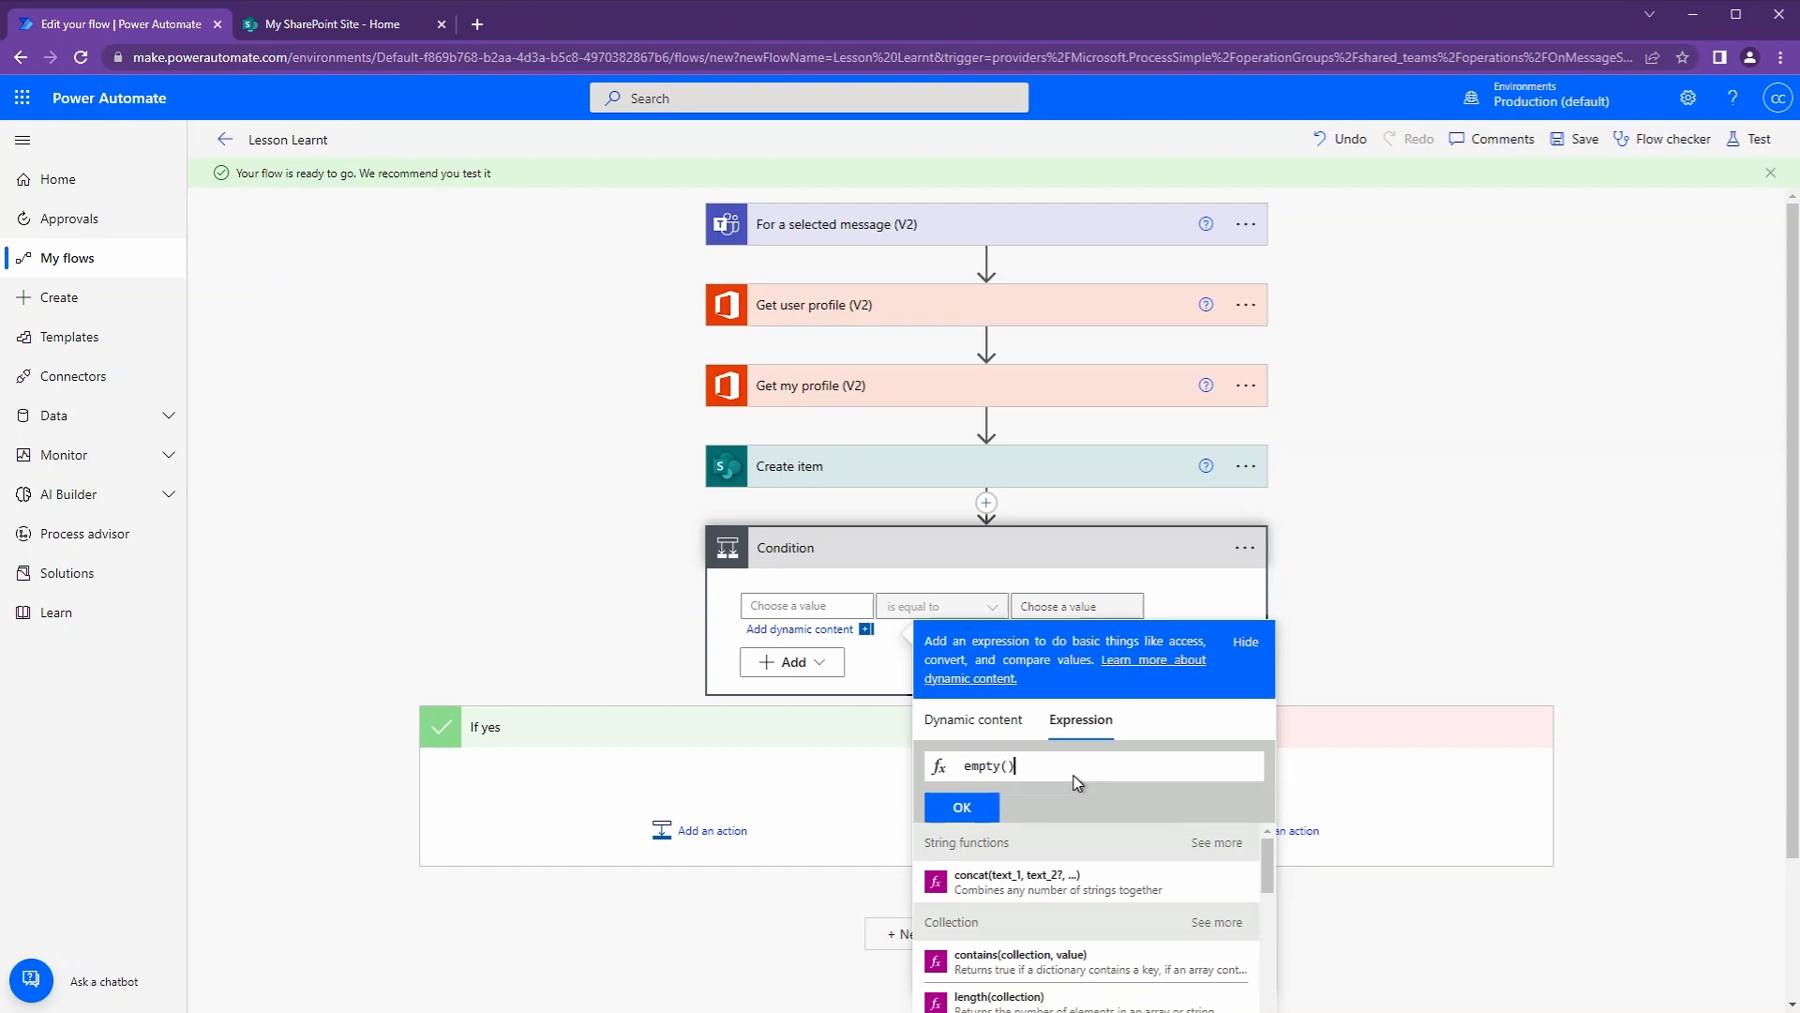
key("ctrl+v")
left_click(964, 808)
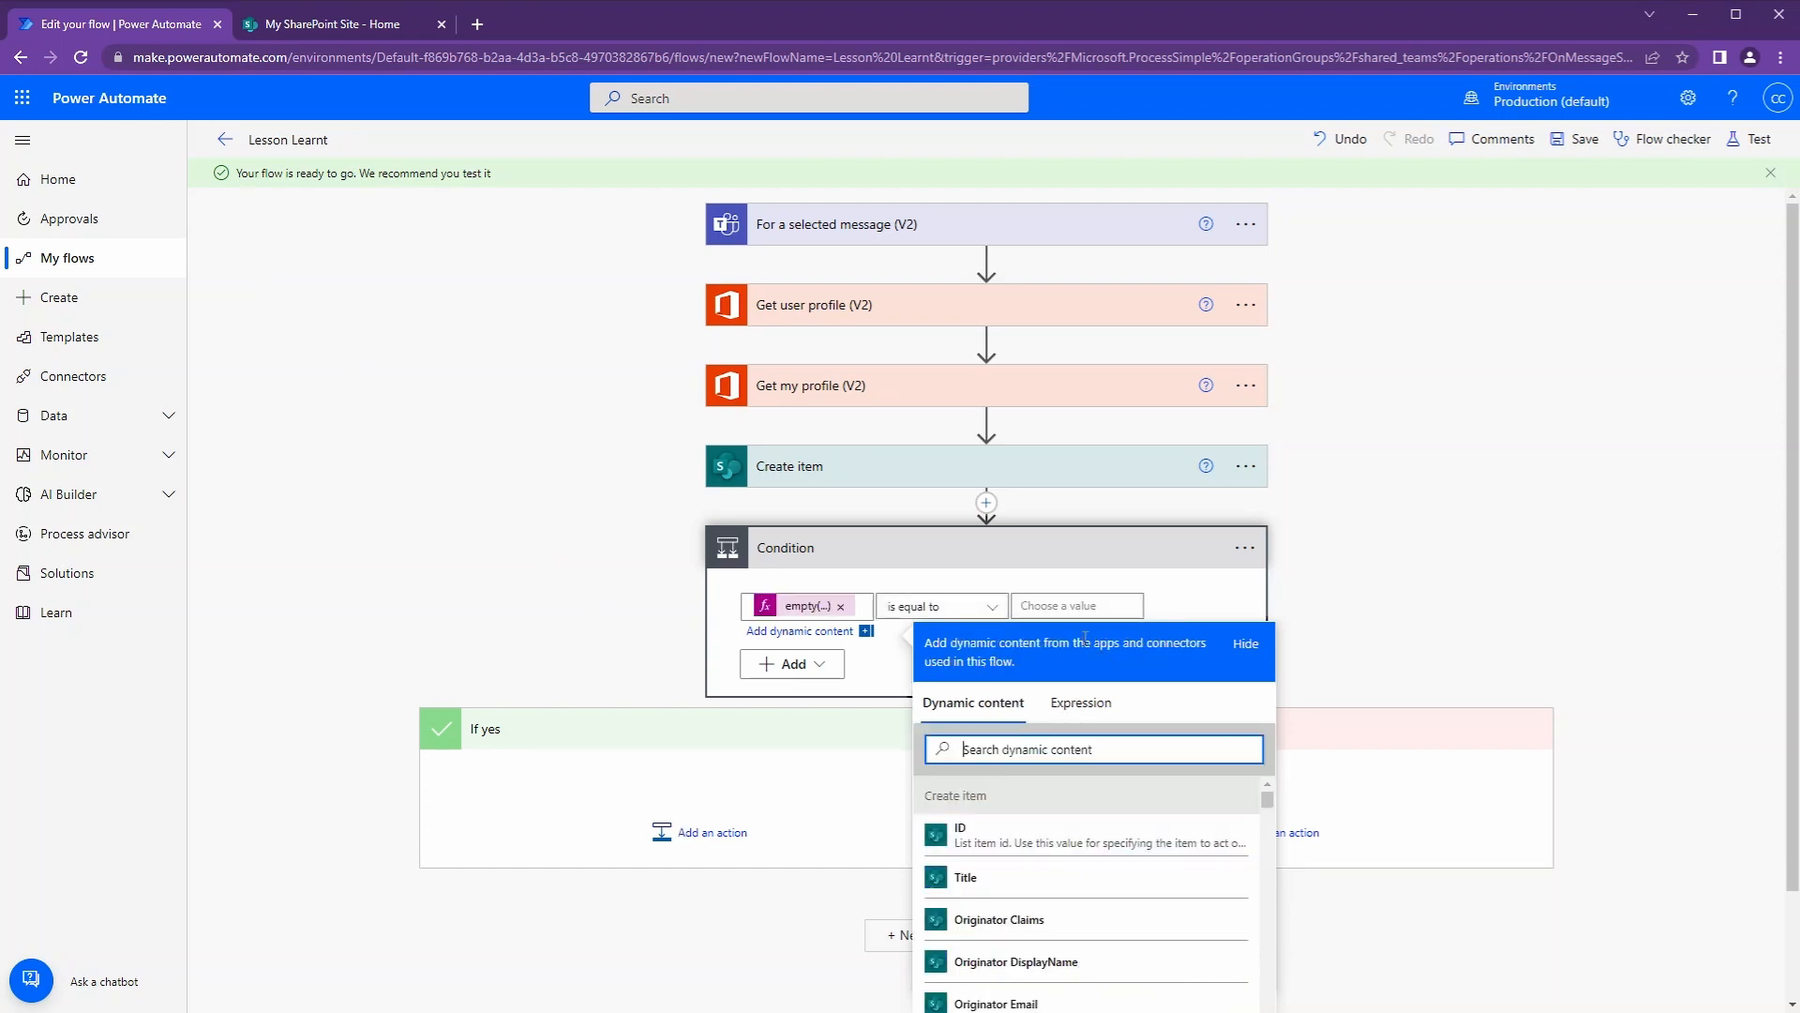
Step: Set the Condition's comparison value to the expression false
left_click(1092, 605)
left_click(1346, 700)
type("false")
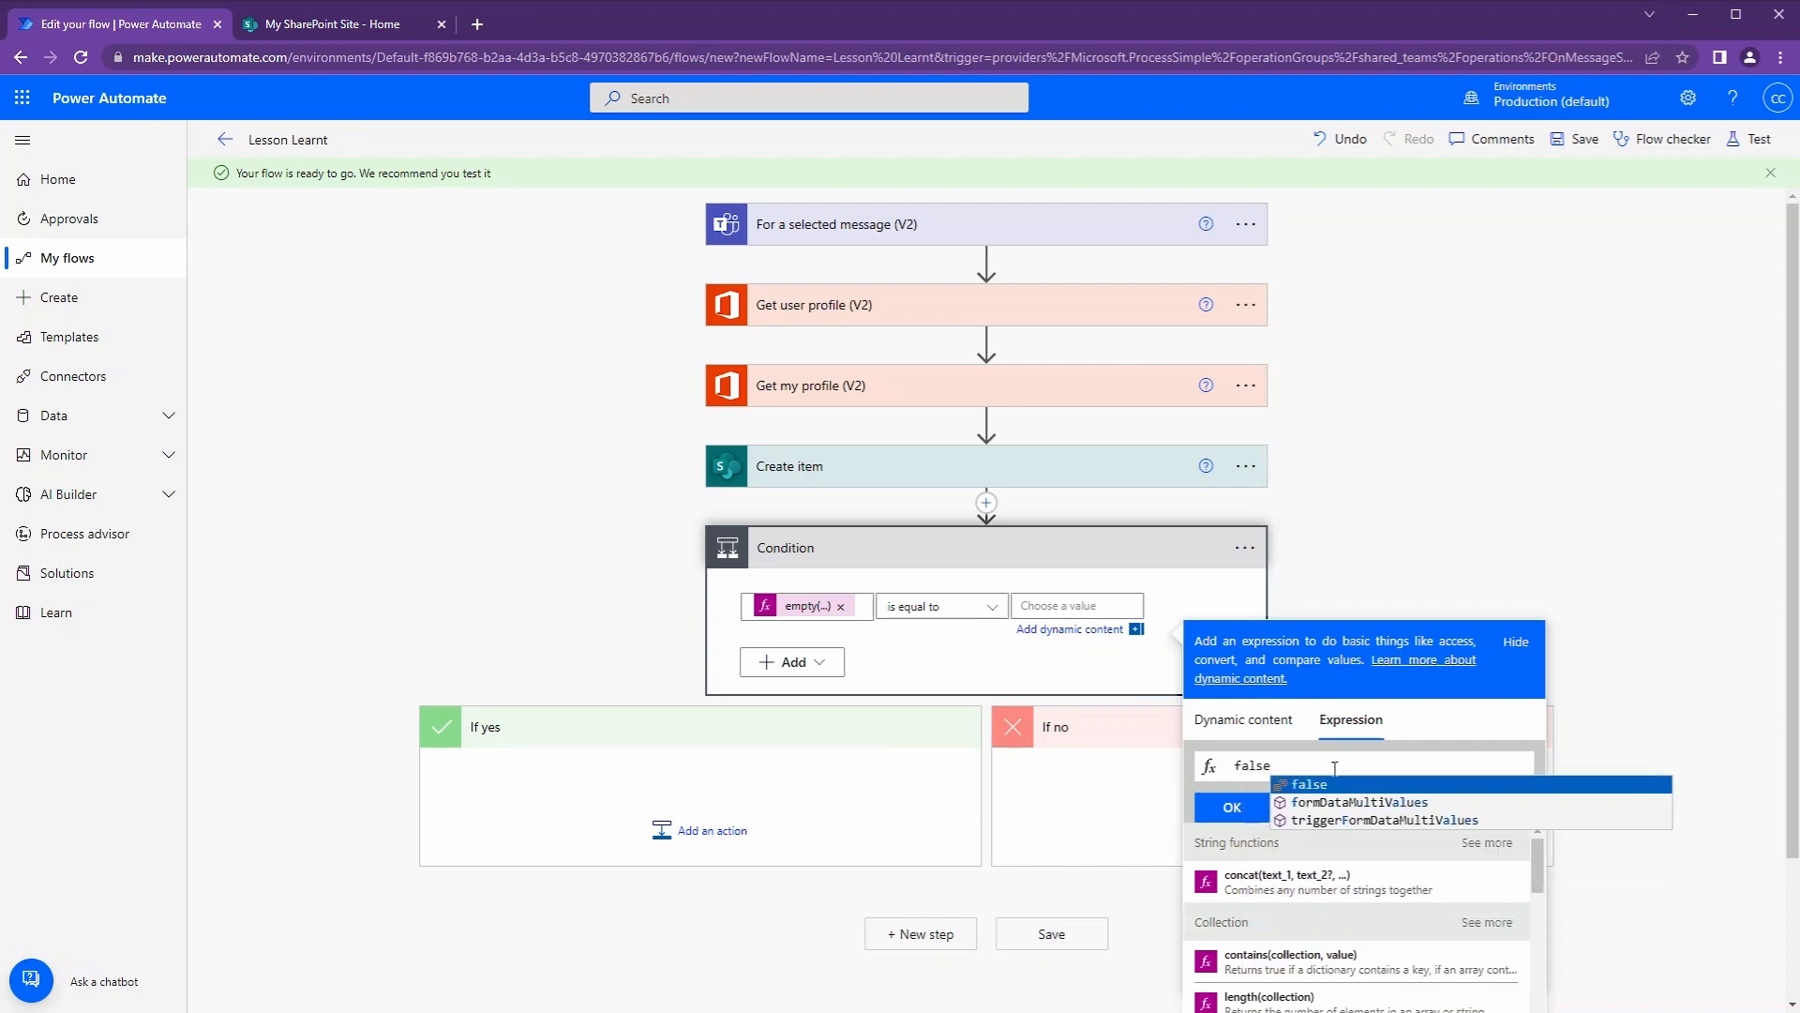
left_click(1232, 807)
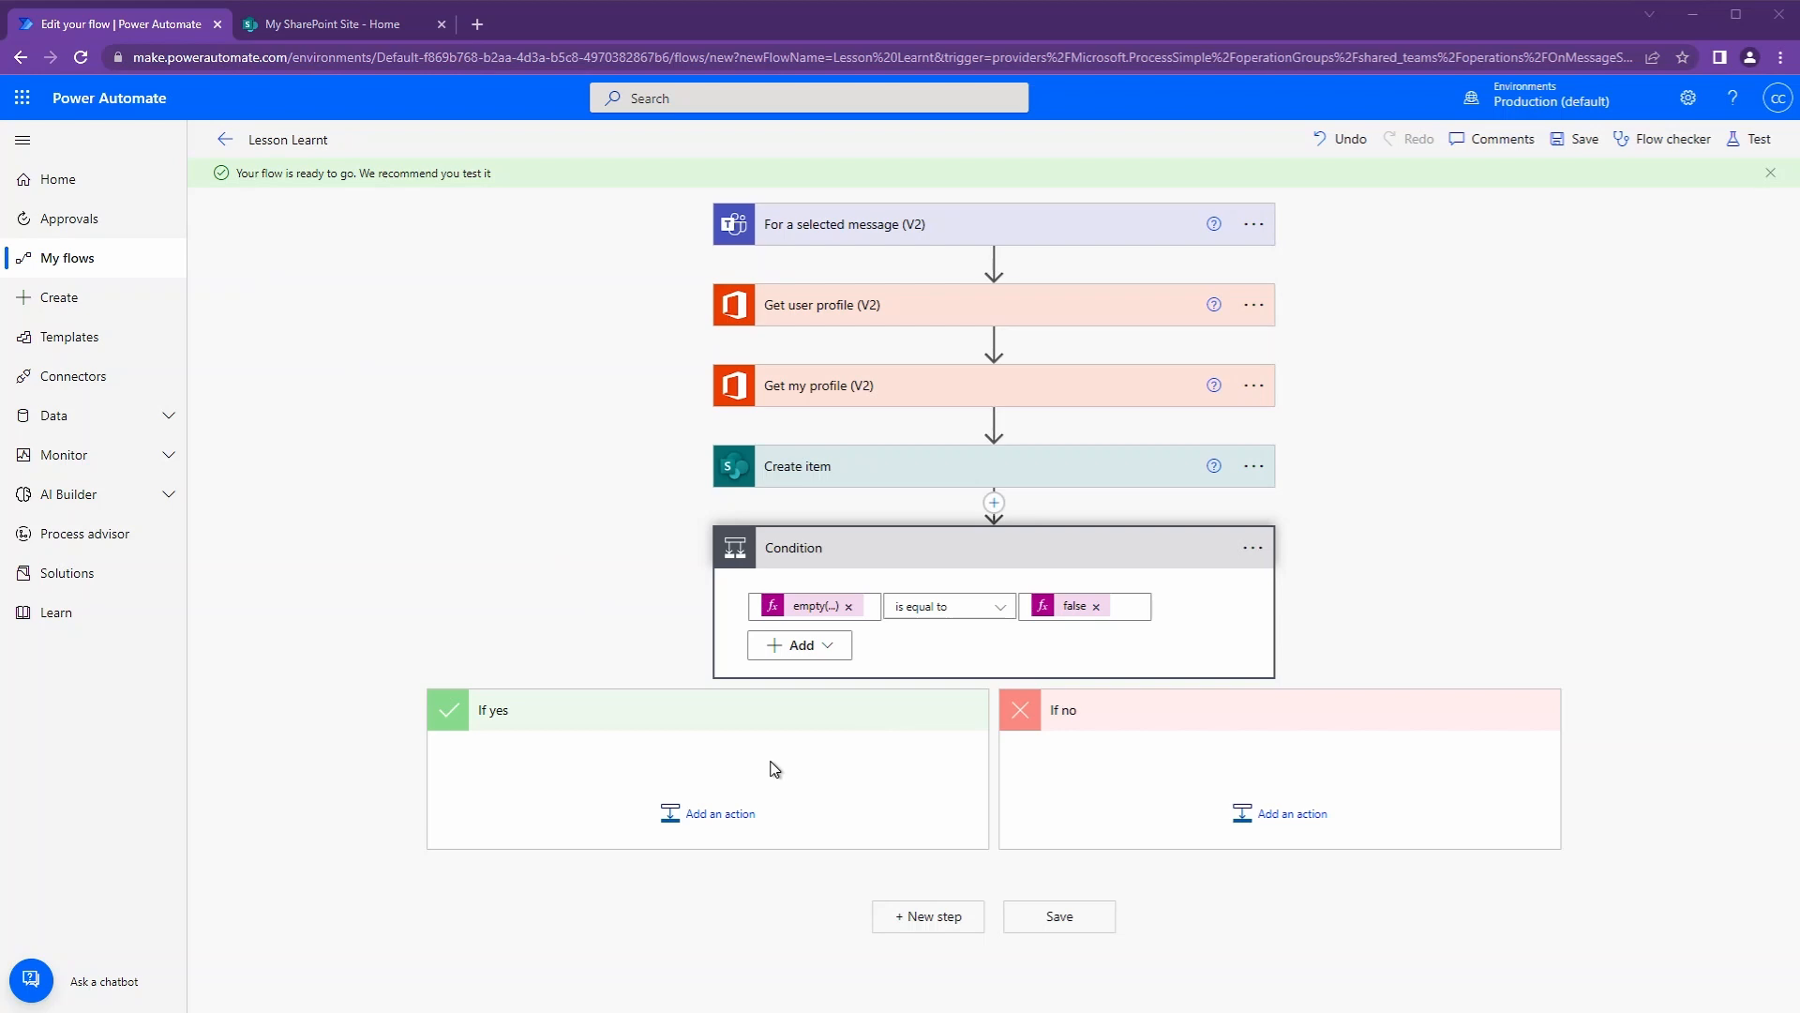
Step: Add a Teams Reply with a message in a channel action to the If yes branch and set Post in to Channel
left_click(720, 811)
type("reply")
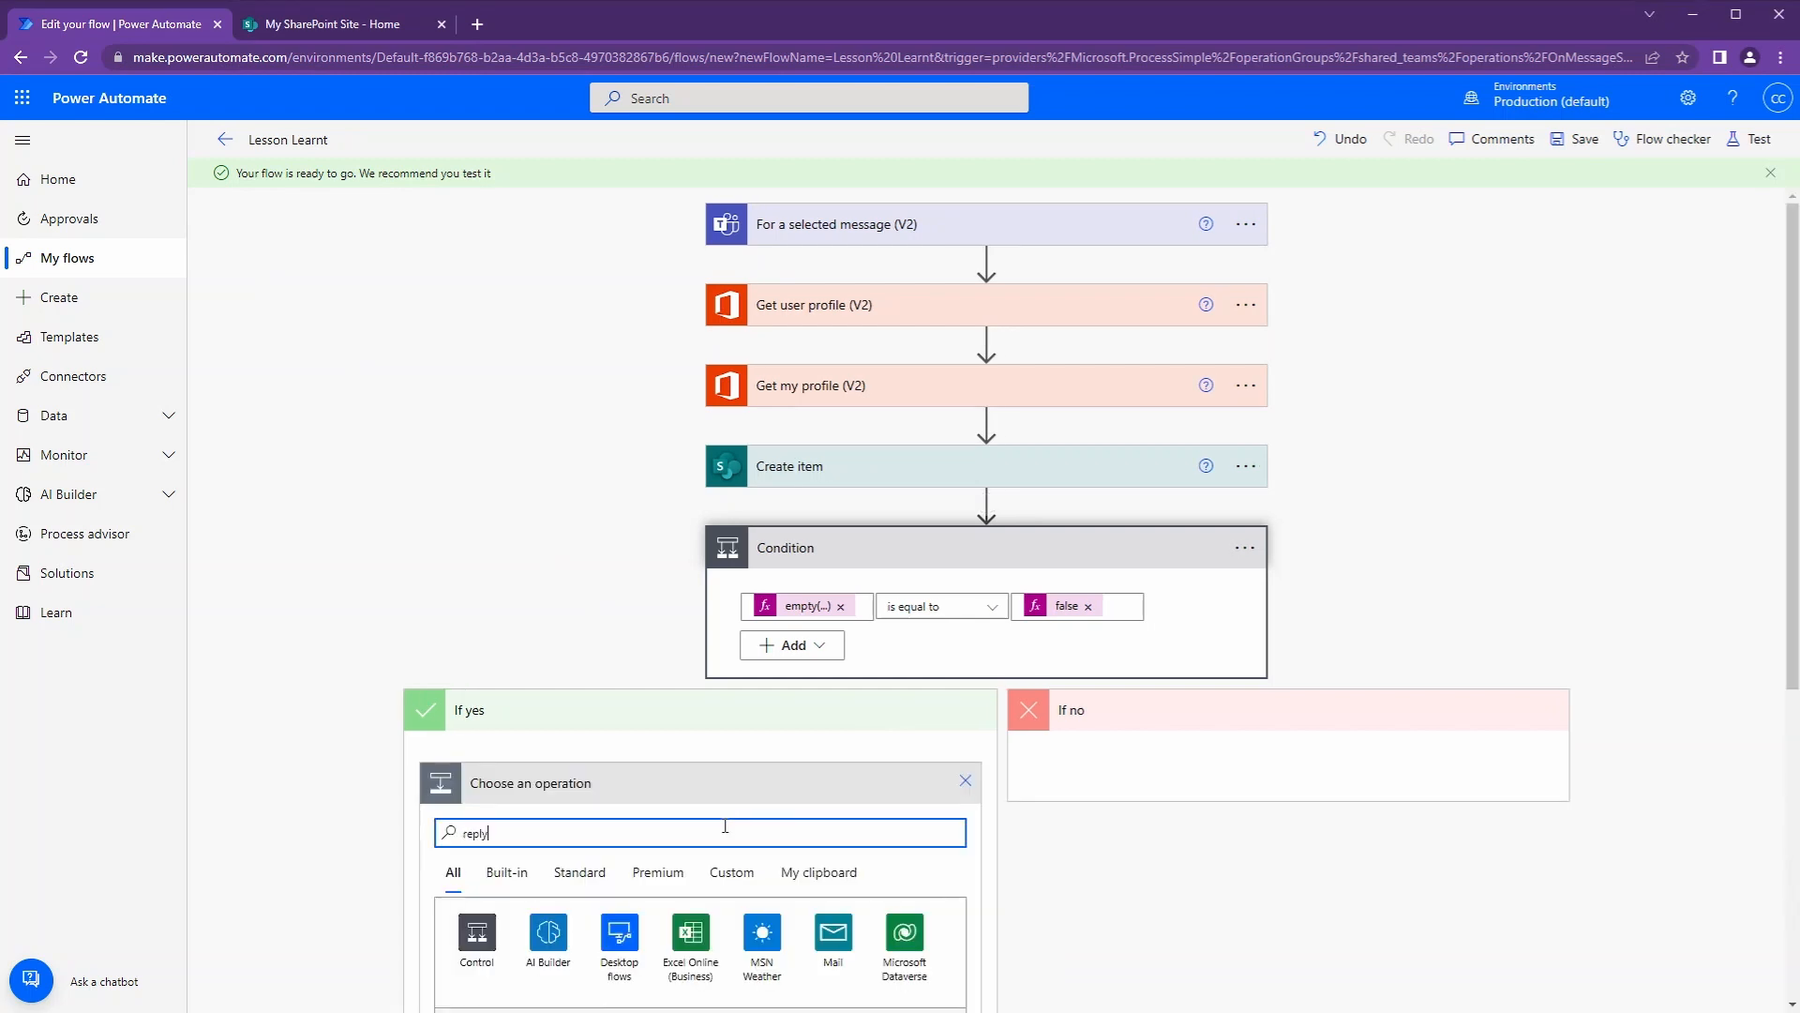
scroll(633, 765, "down", 3)
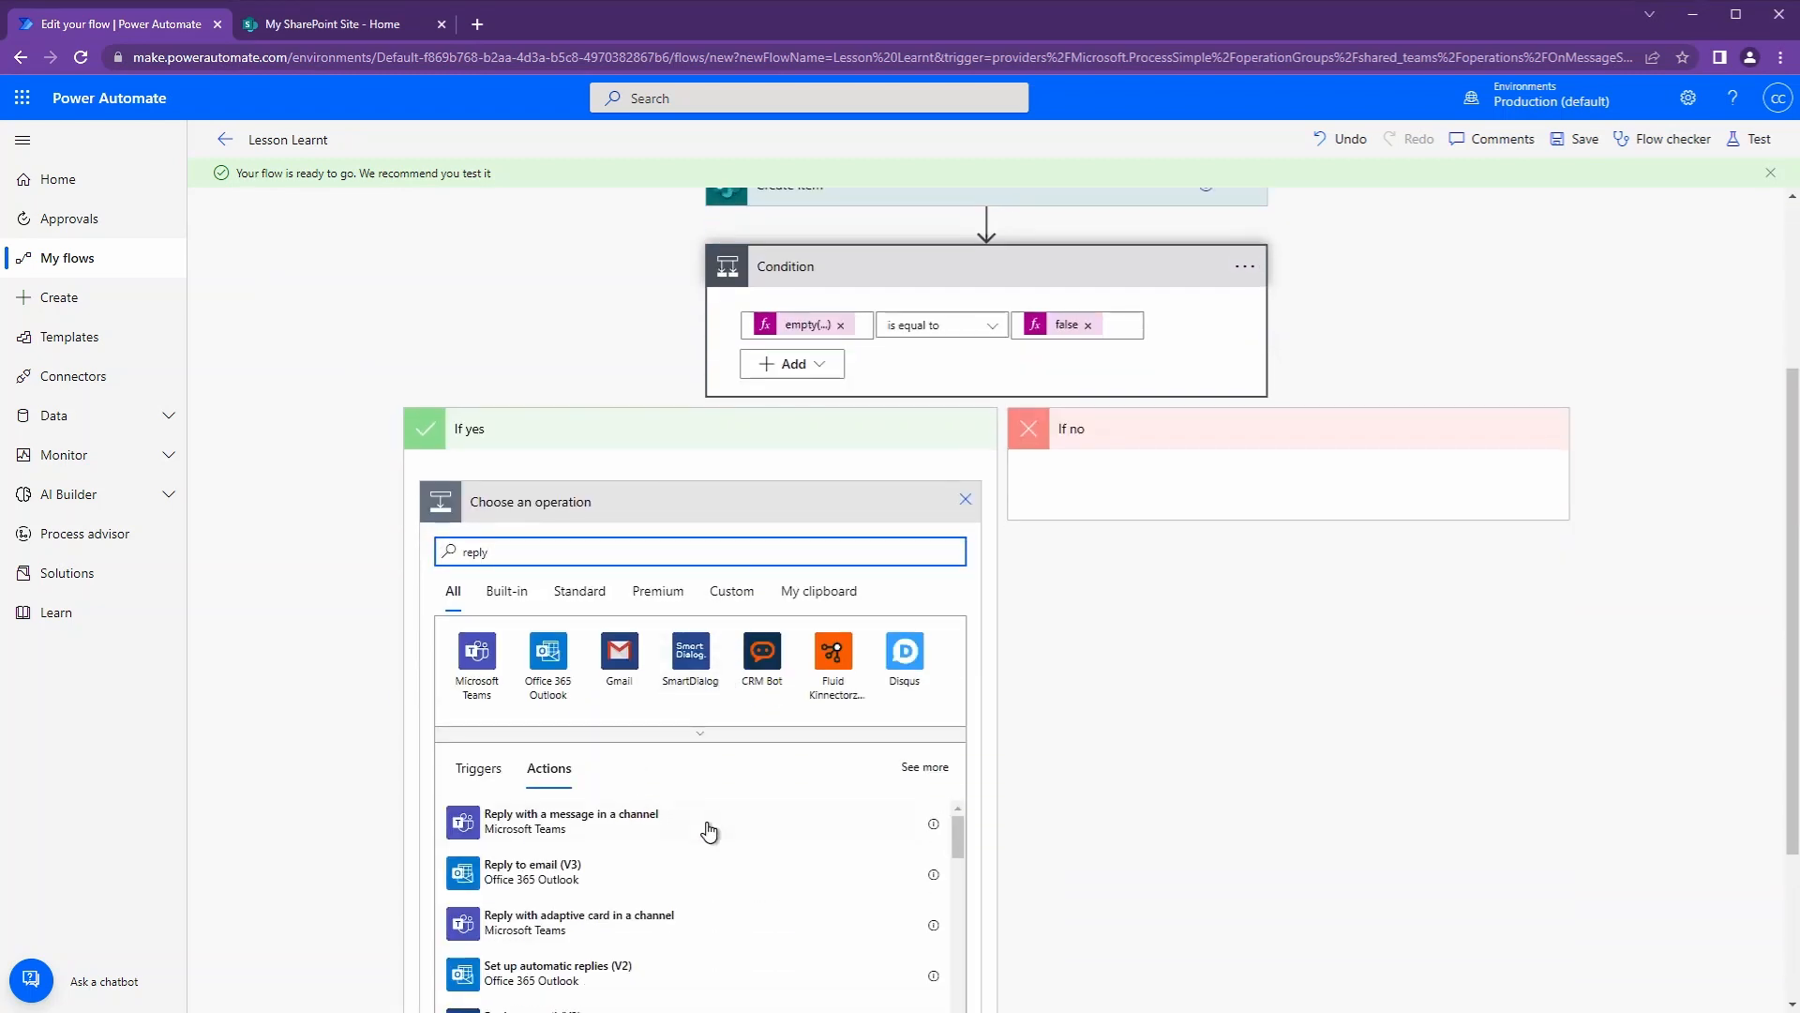
left_click(753, 807)
left_click(940, 776)
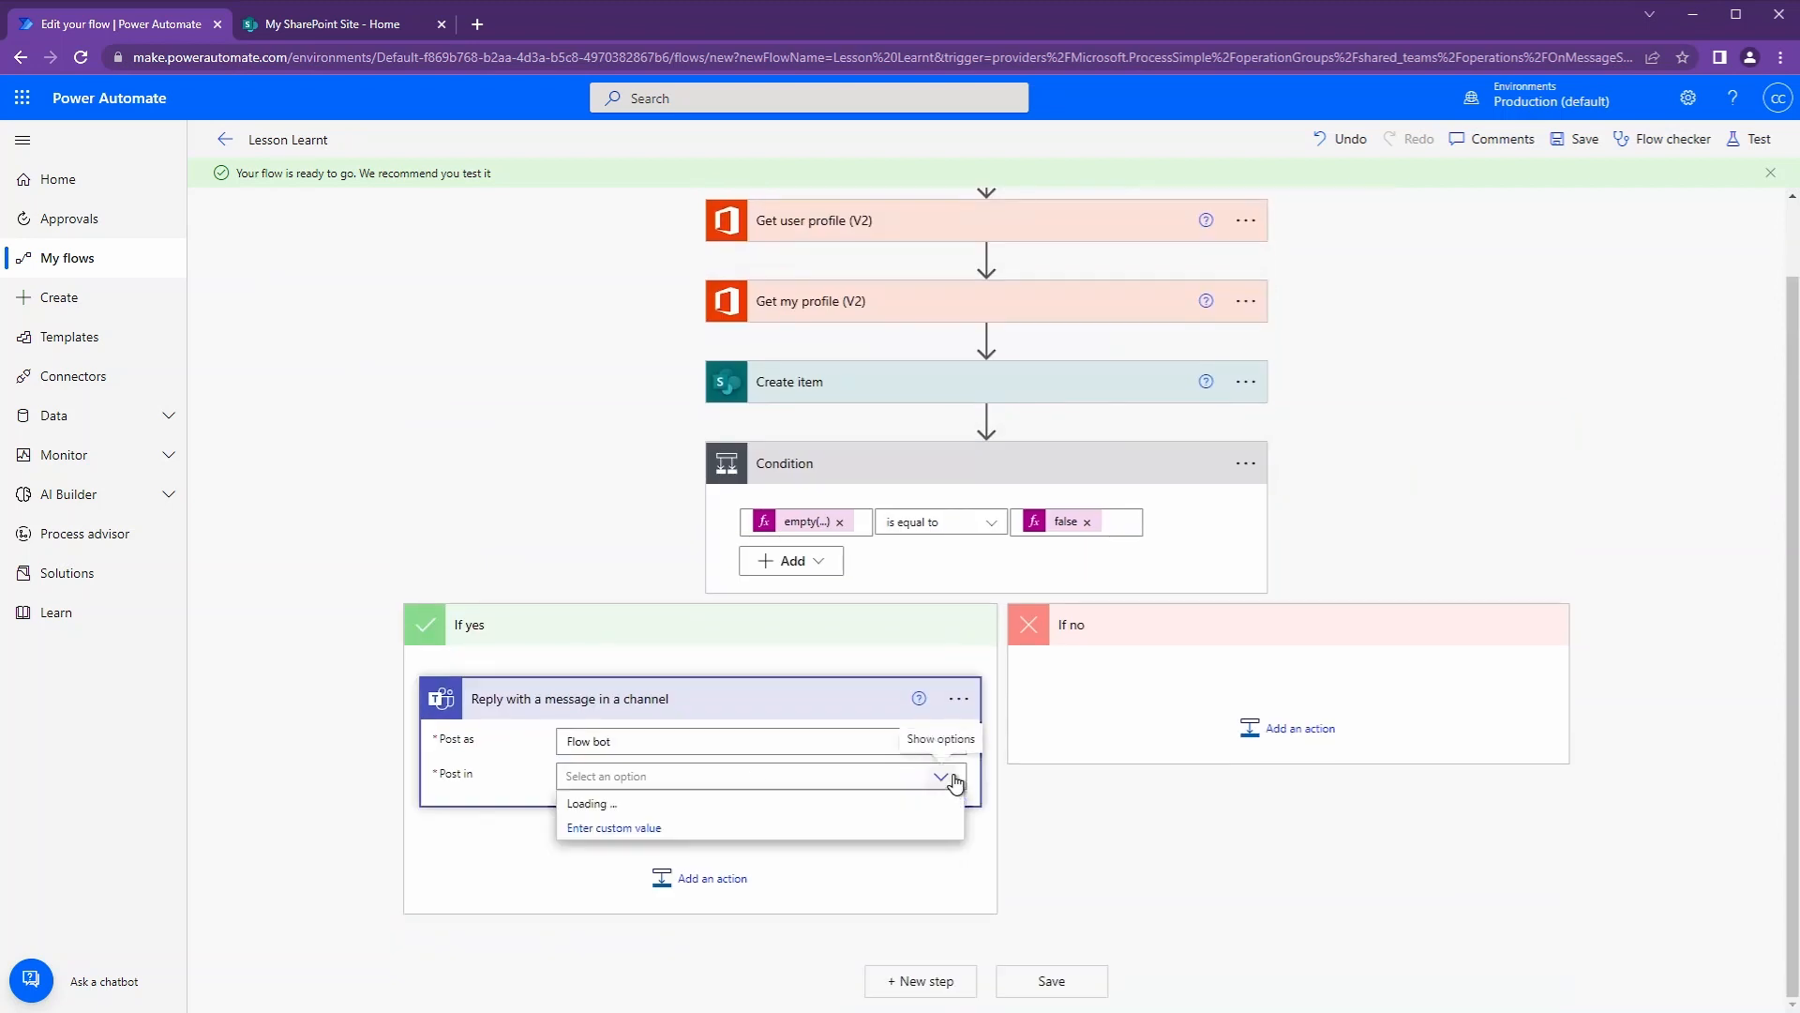
left_click(695, 808)
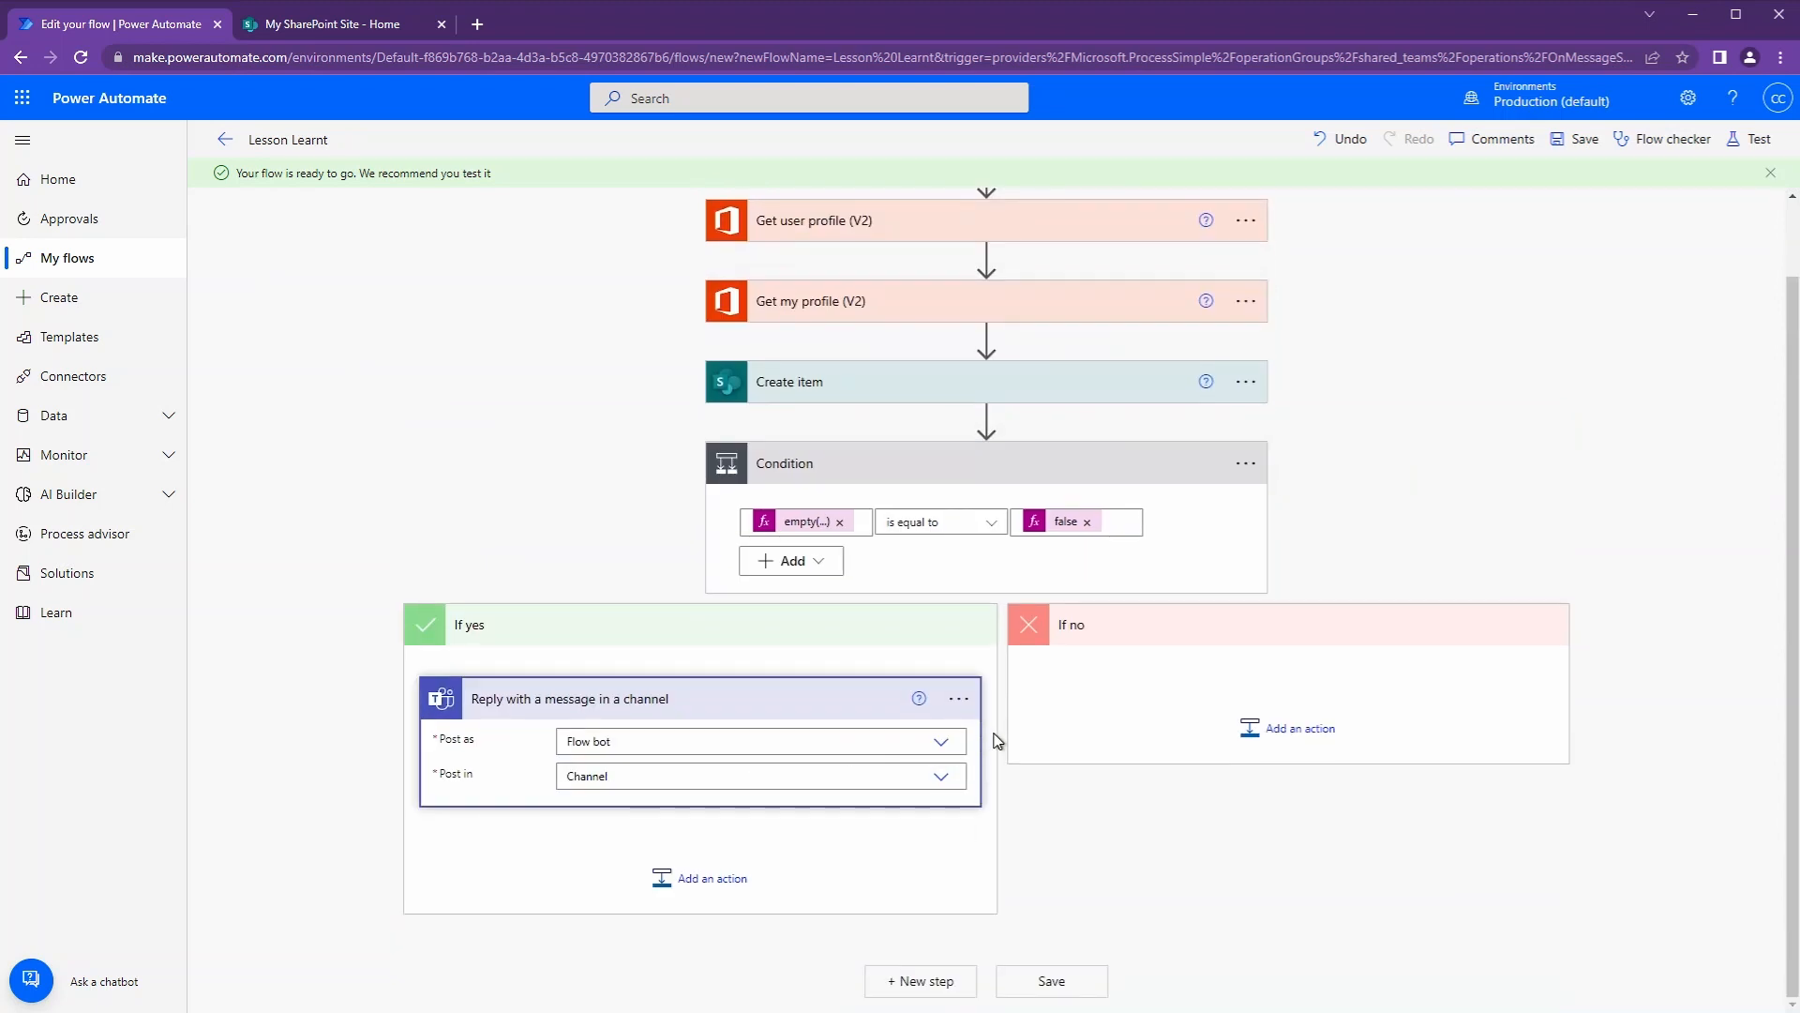
Step: Set the reply's Message ID to the Message ID dynamic content and its Team to Team ID as a custom value
left_click(777, 808)
left_click(1158, 779)
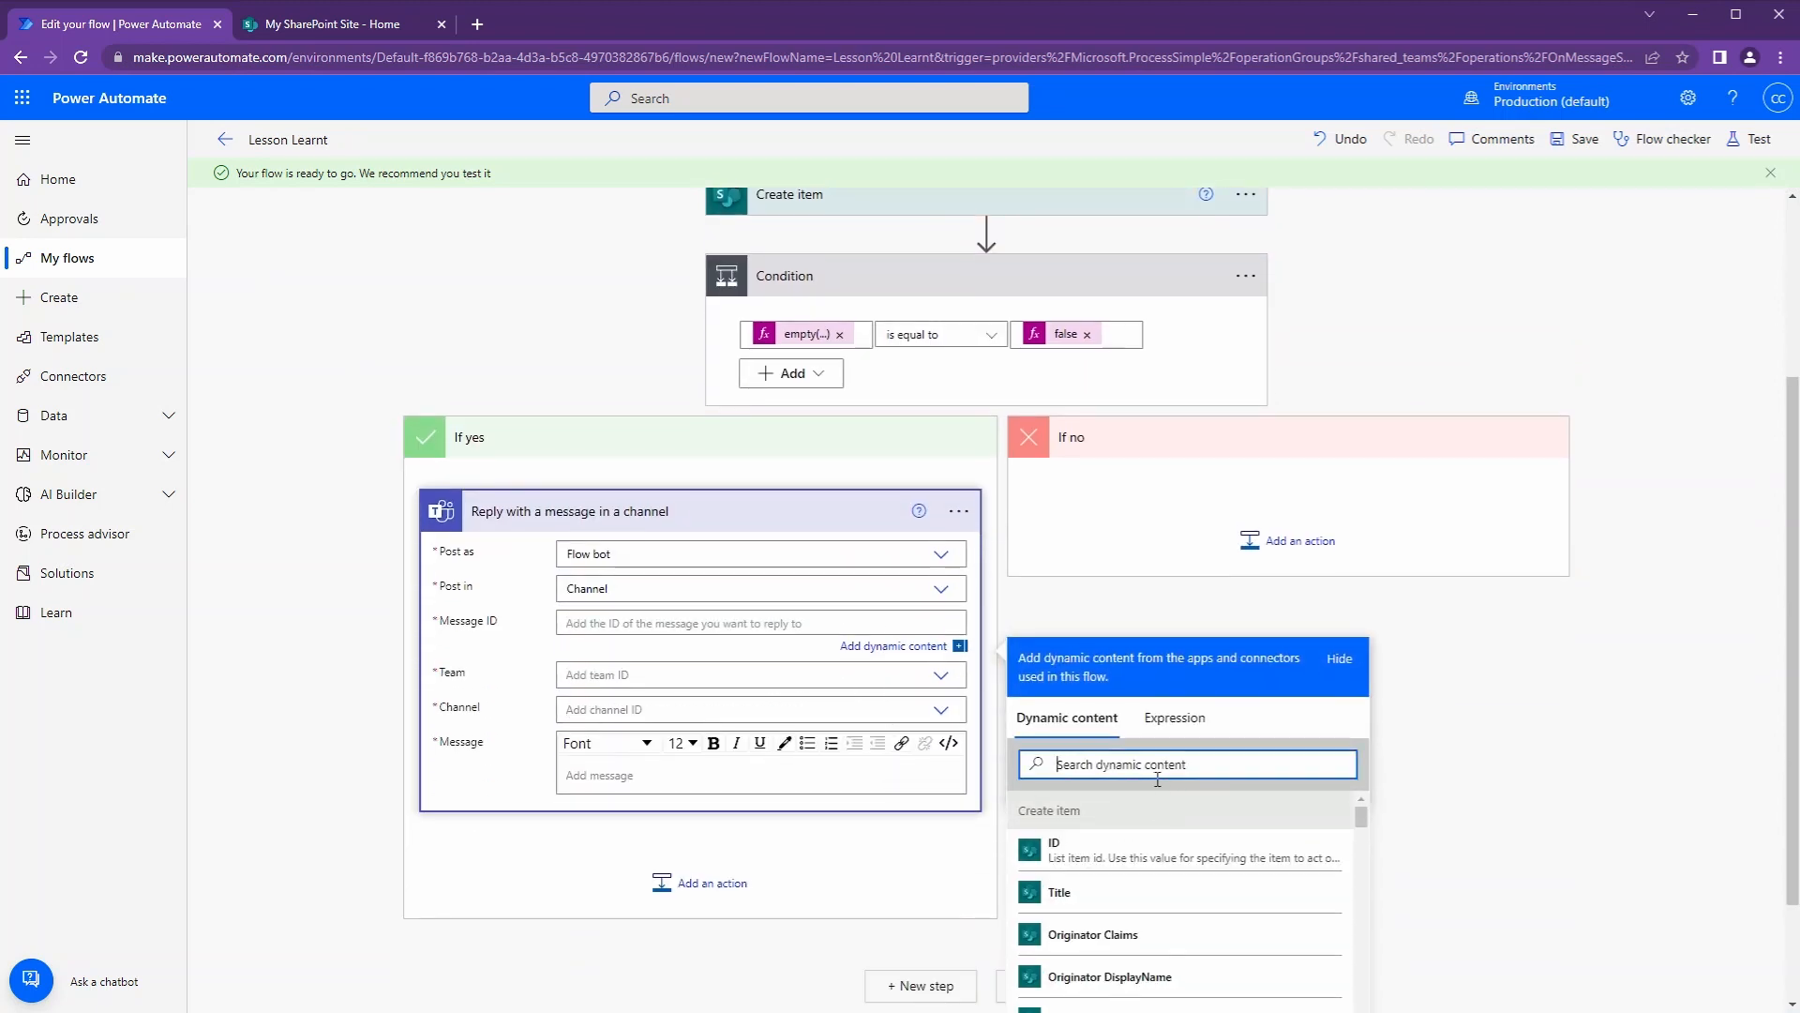
type("message")
left_click(1160, 961)
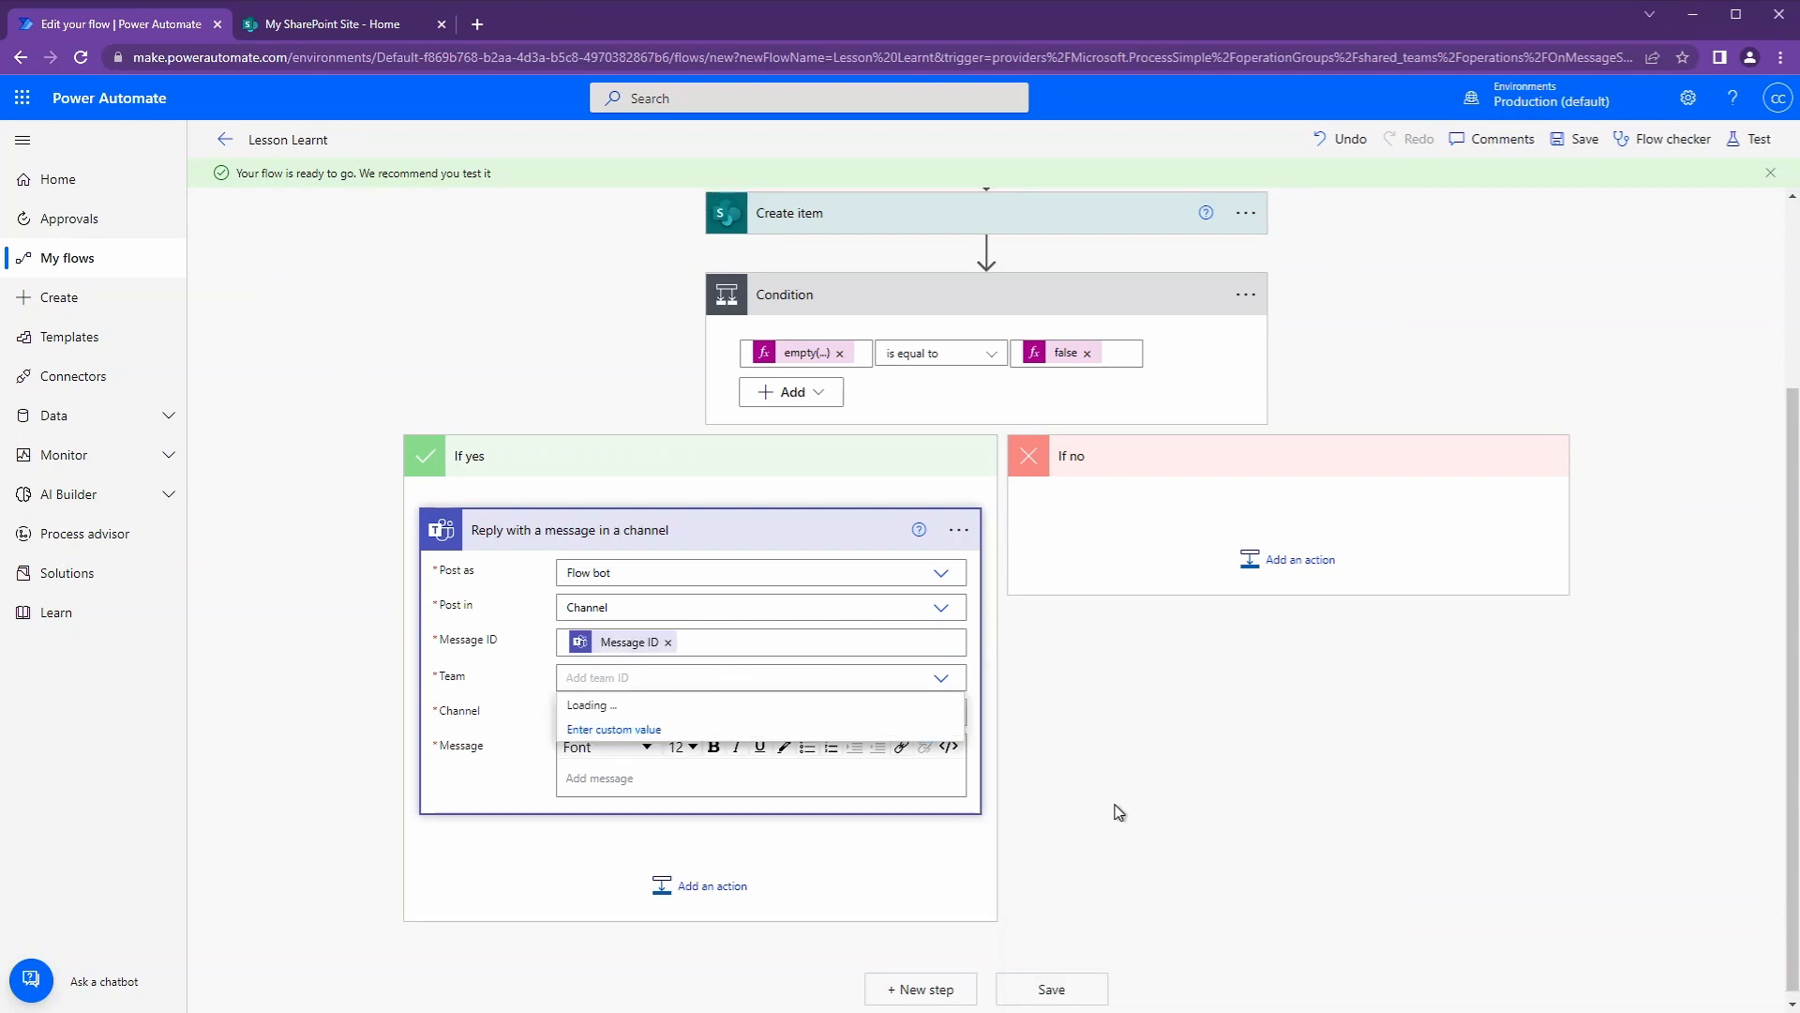
left_click(624, 875)
left_click(1125, 832)
type("tea")
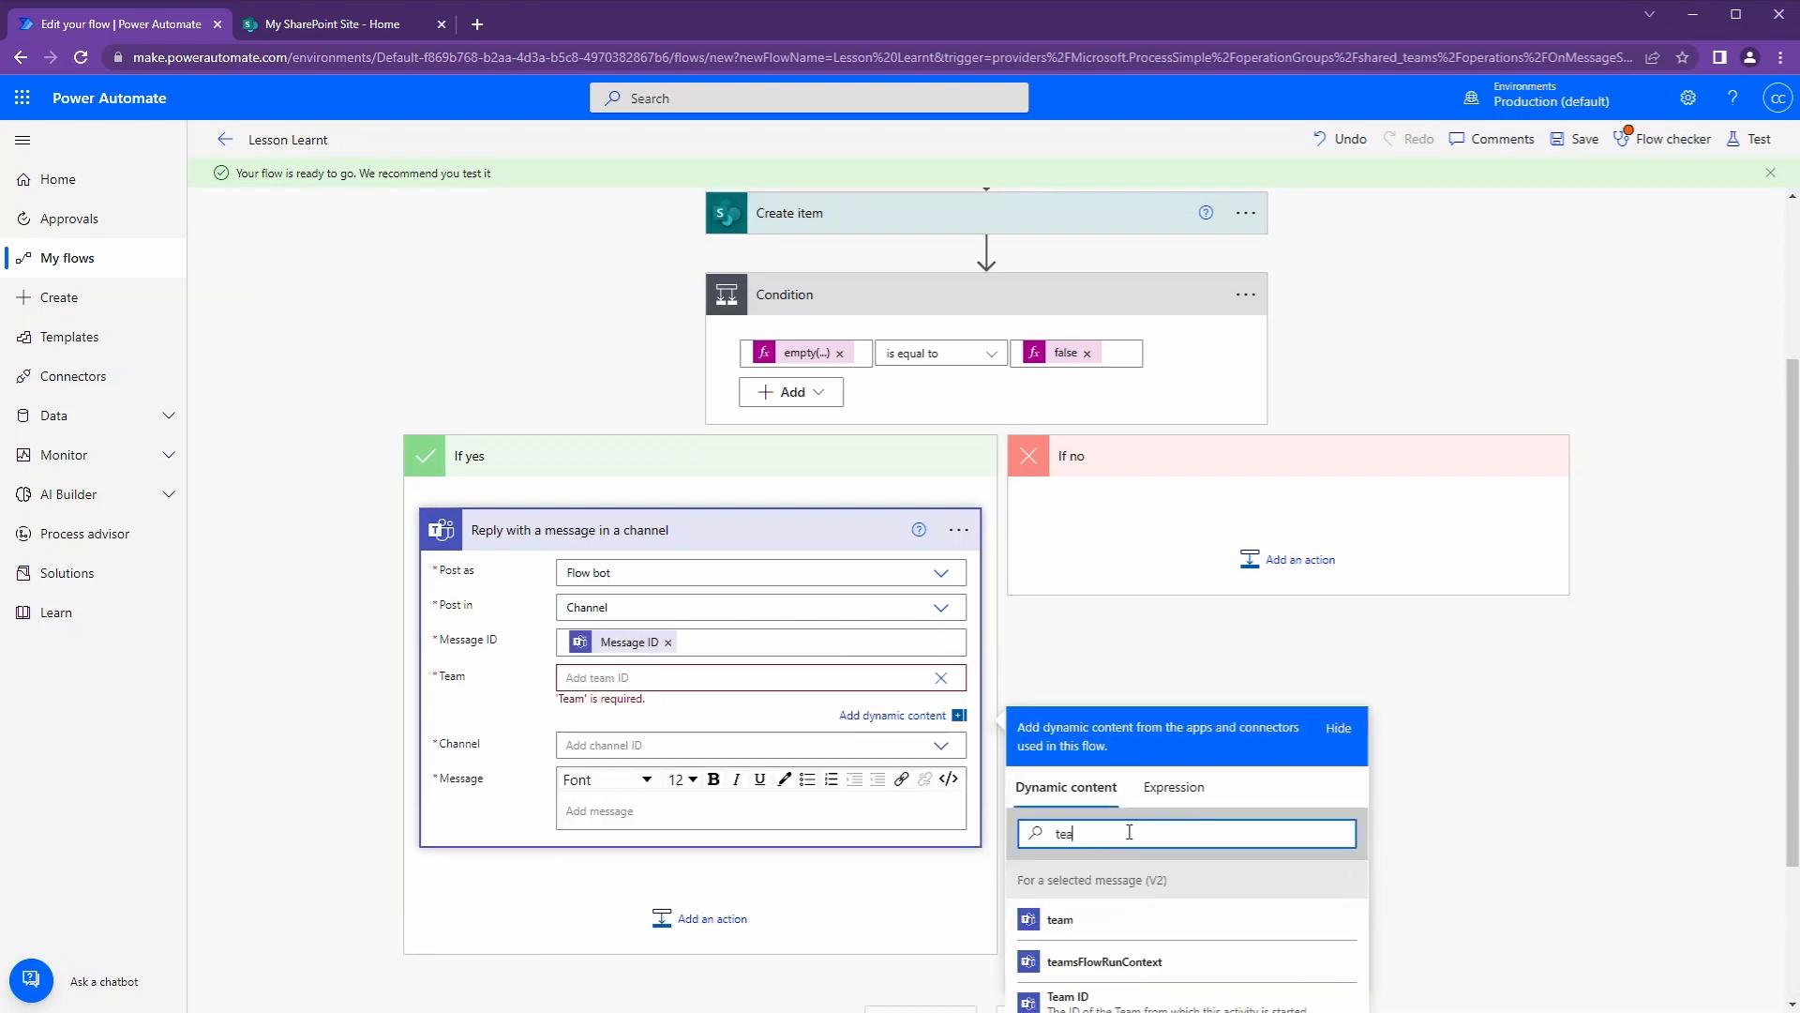
type("m")
left_click(1121, 1000)
Step: Set the reply's Channel to the Channel ID dynamic content as a custom value
left_click(697, 736)
left_click(647, 786)
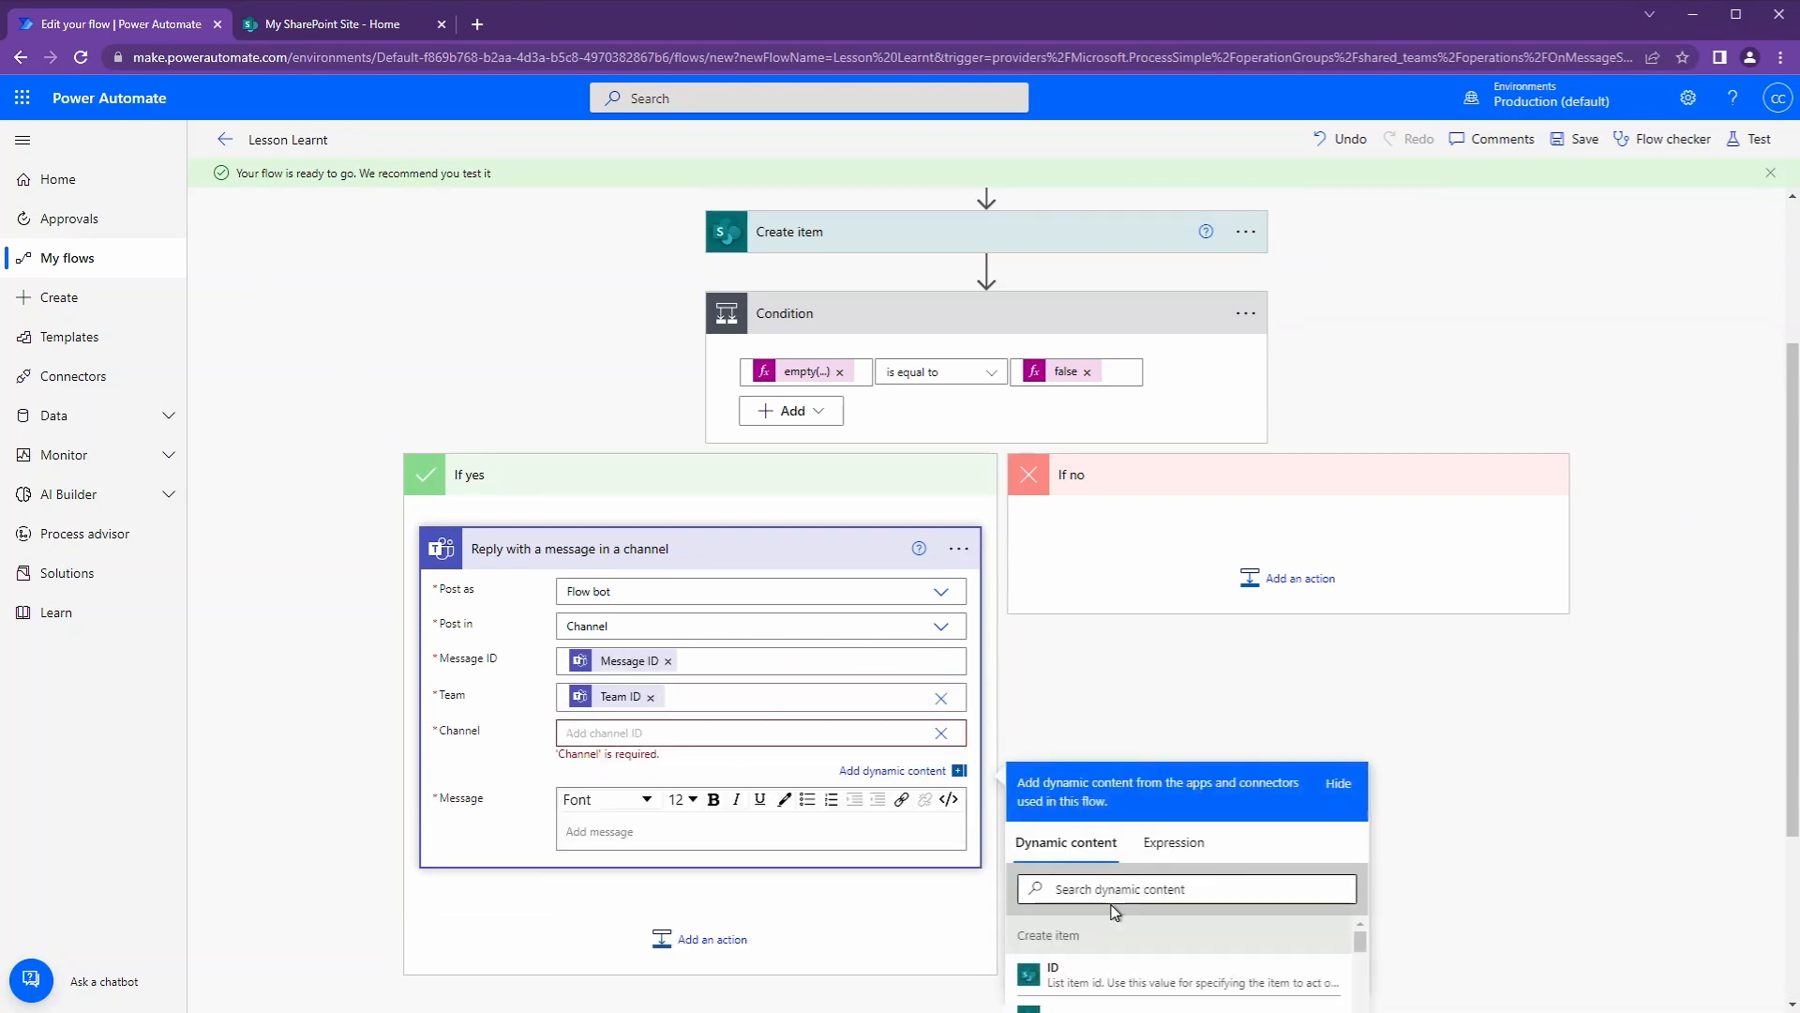
type("channel")
left_click(1126, 979)
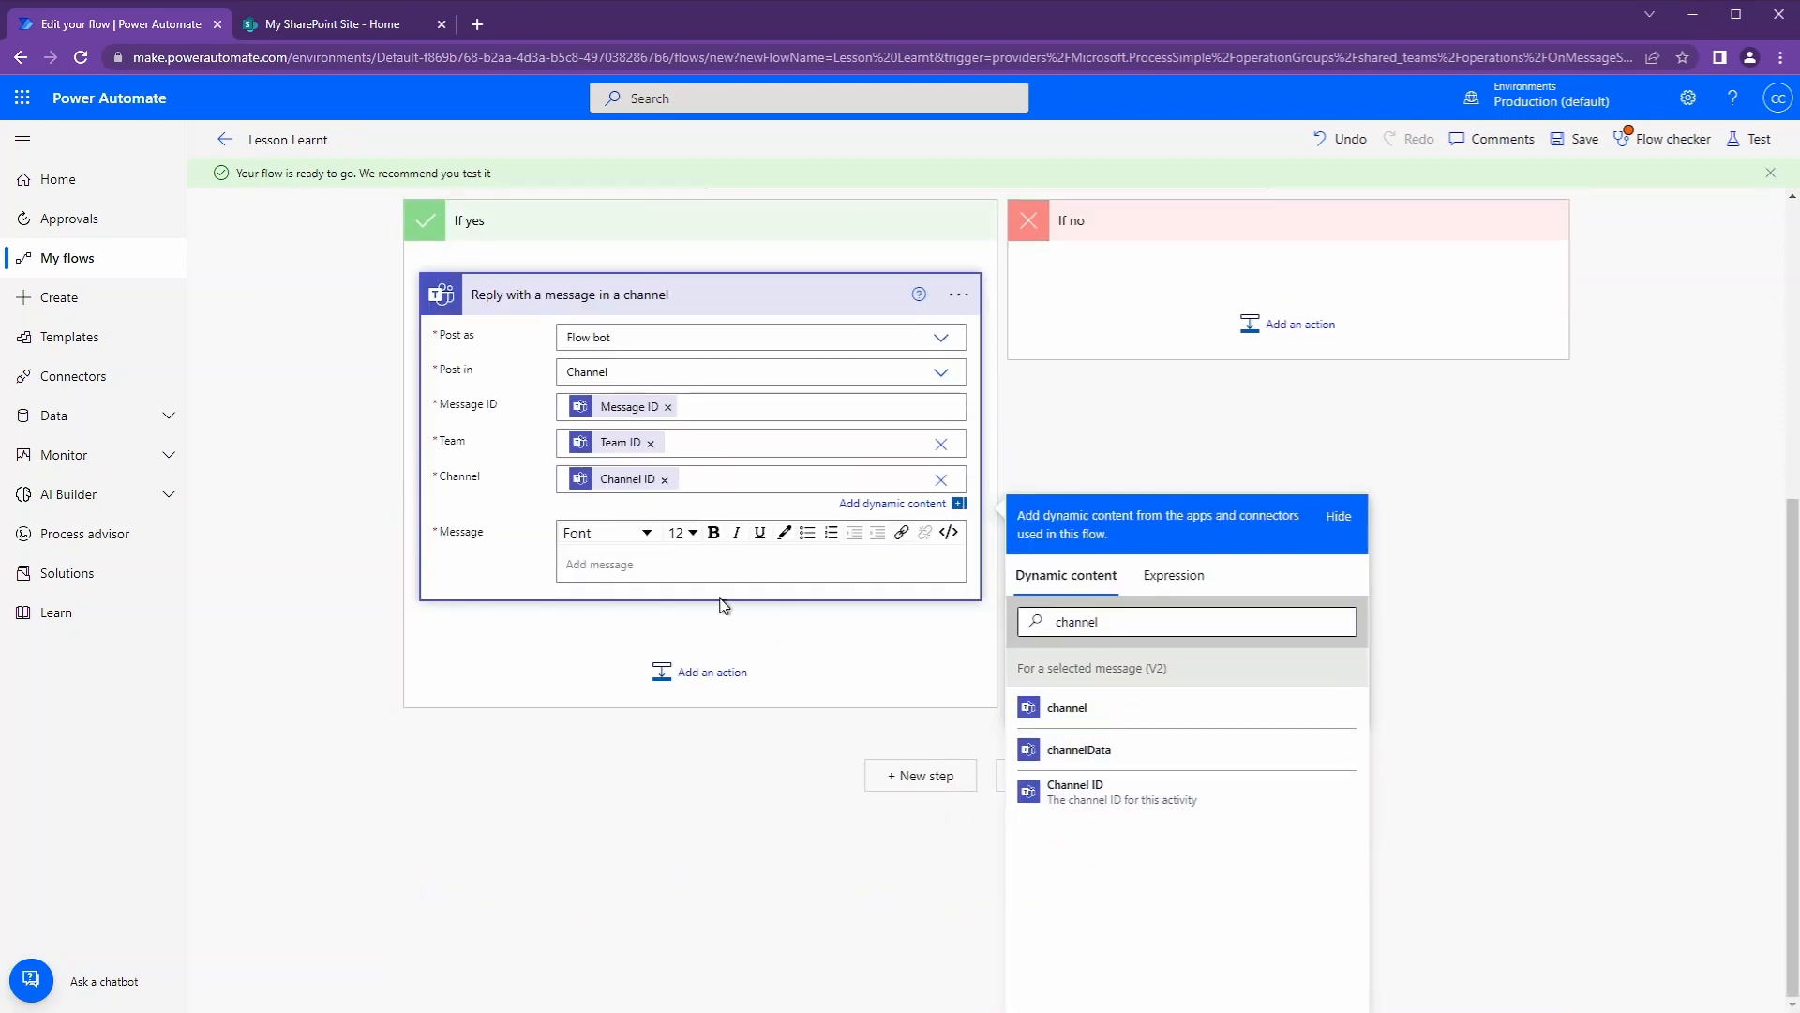
Step: Insert Given Name from Get my profile (V2) at the start of the reply's Message
left_click(722, 567)
left_click(1184, 712)
type("given")
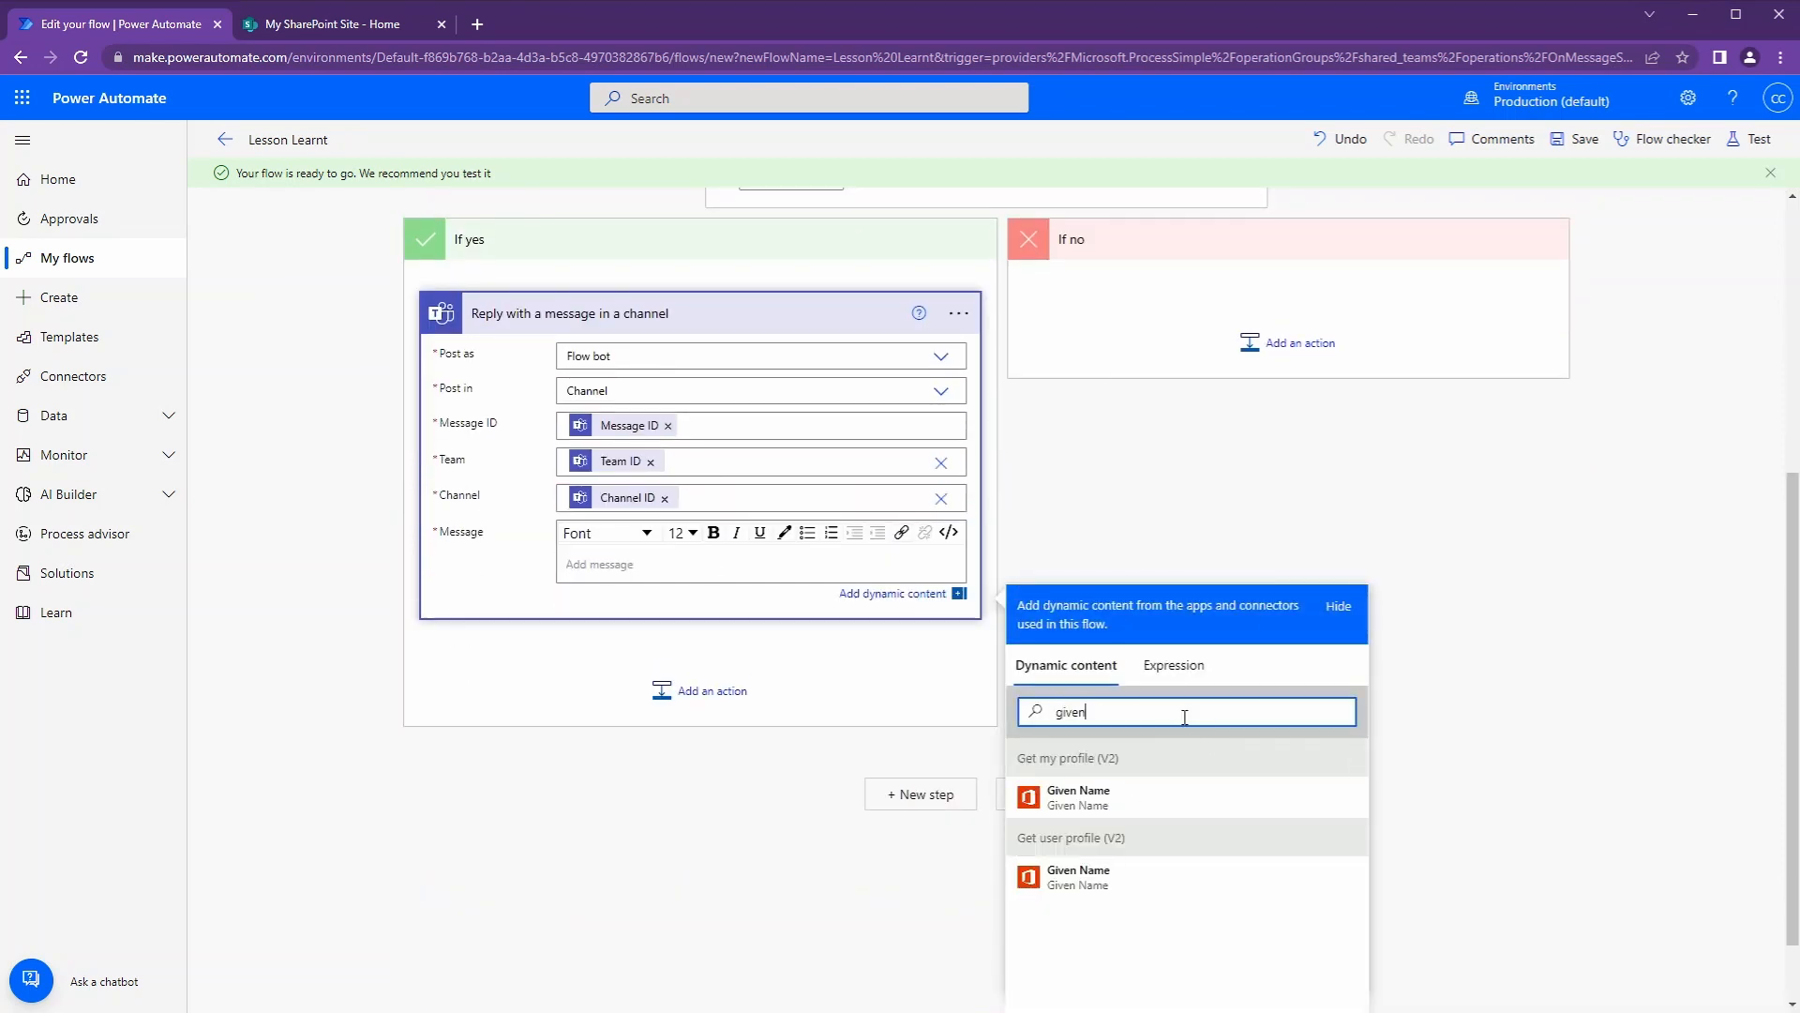
left_click(1076, 800)
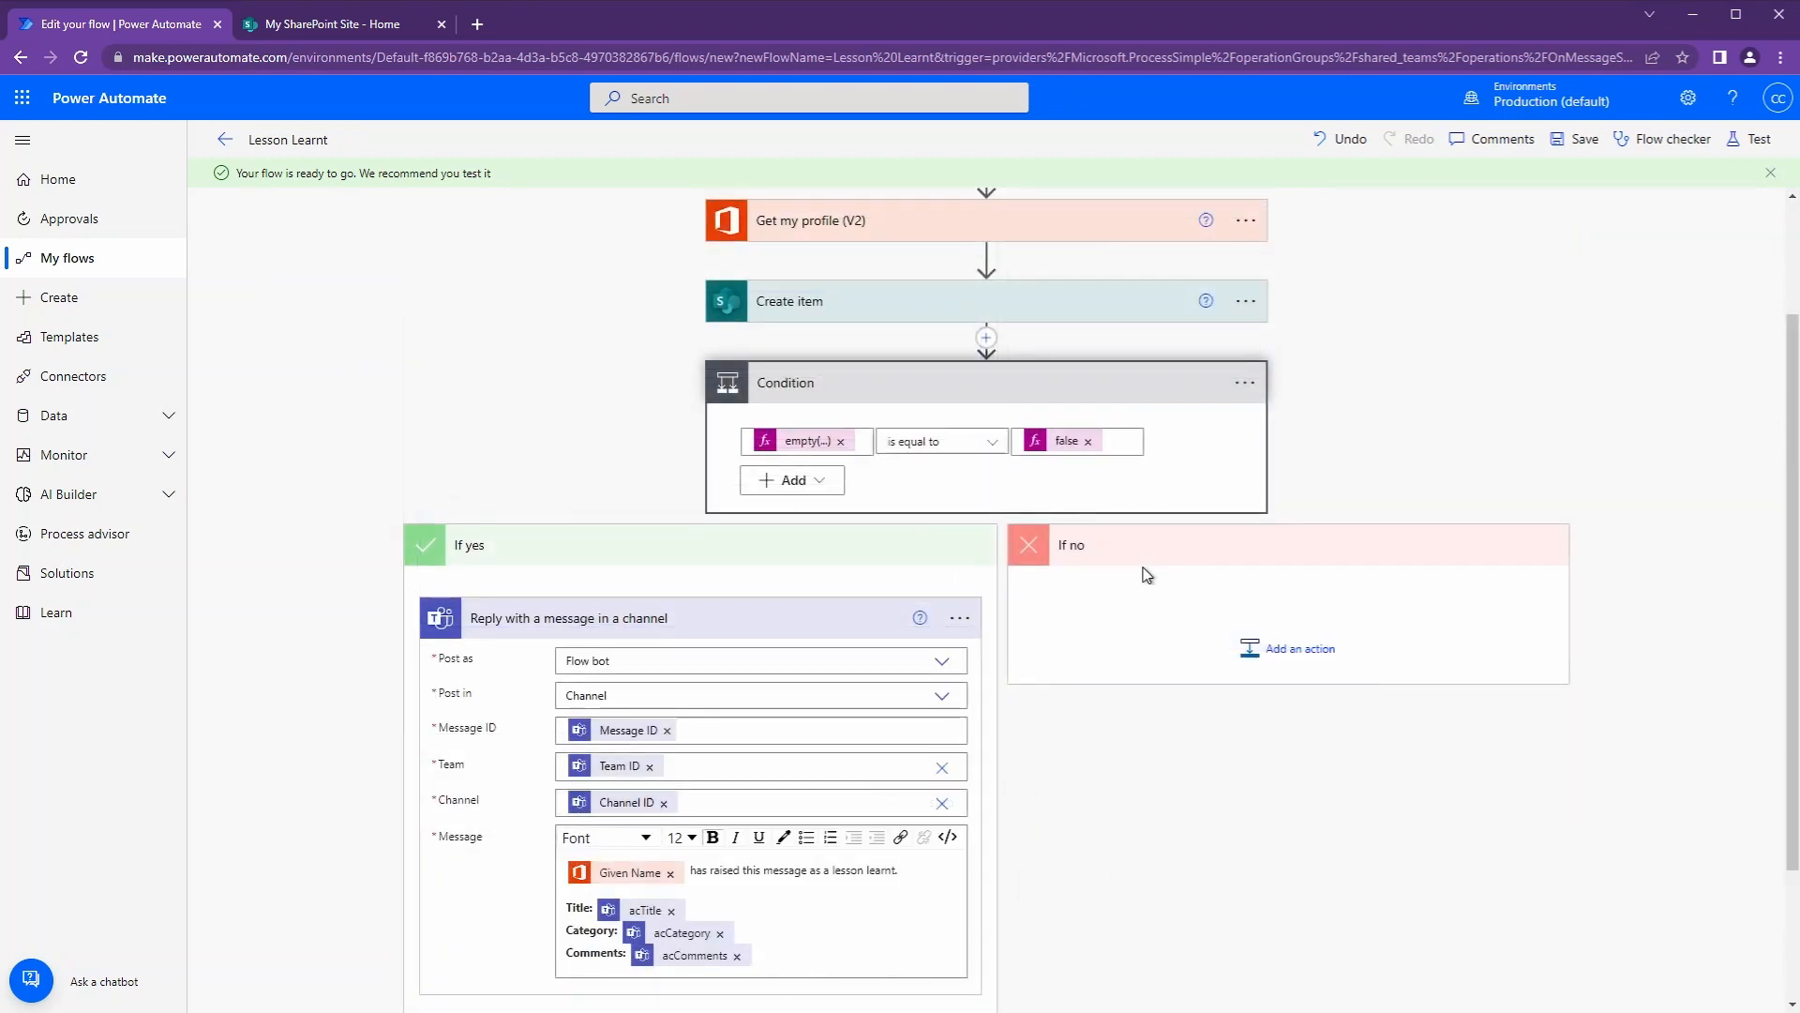
Step: Add a Teams Post message in a chat or channel action to the If no branch, posting in Chat with Flow bot
left_click(1262, 651)
type("sen")
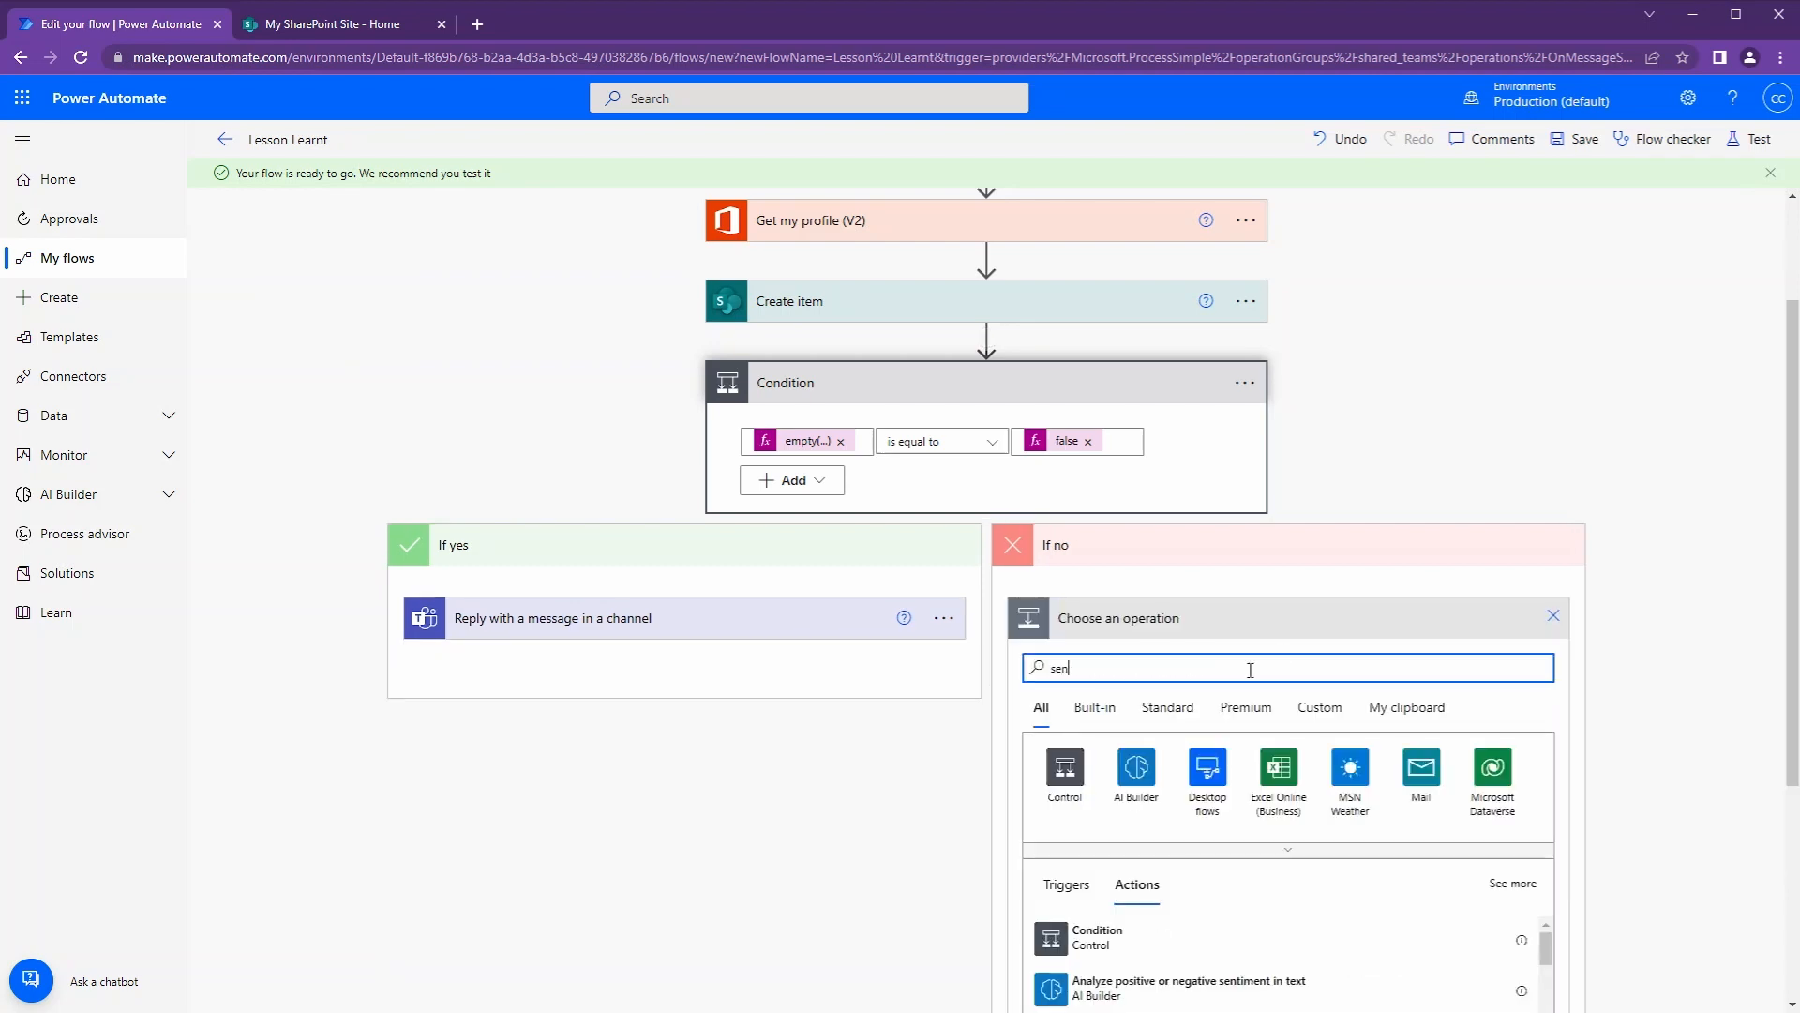
type("d message")
scroll(1234, 856, "down", 3)
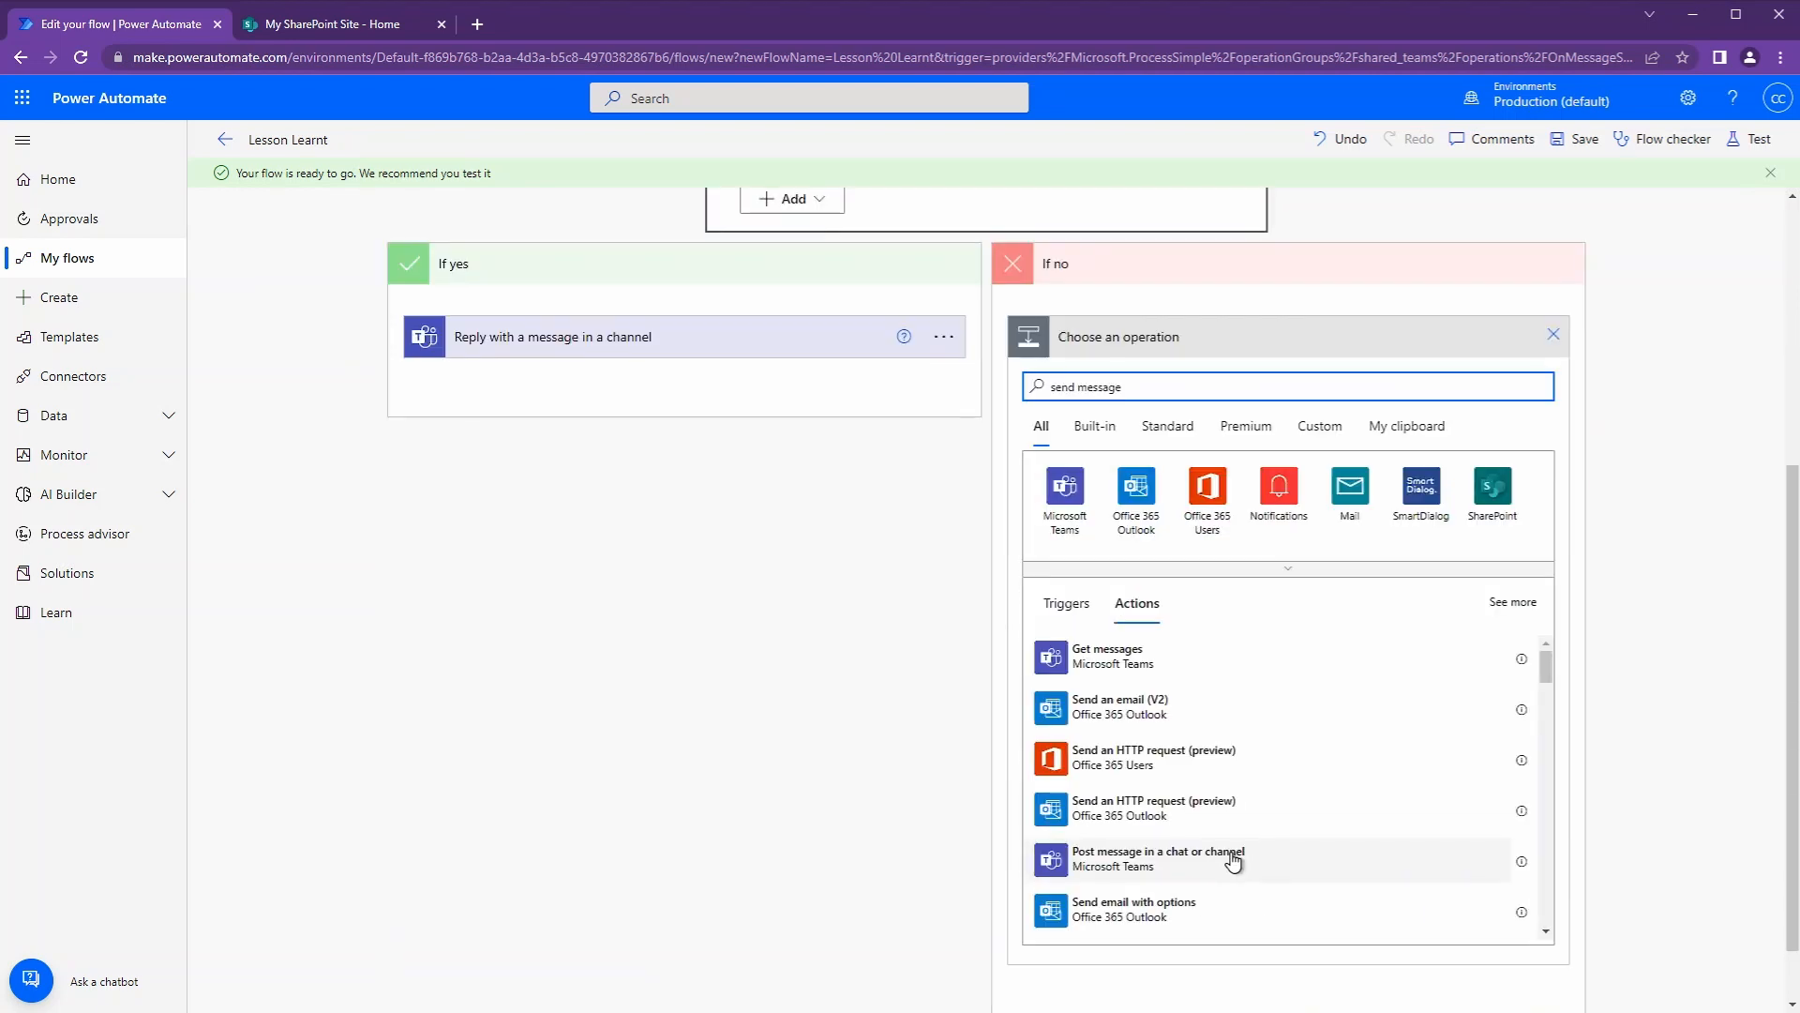
left_click(1234, 856)
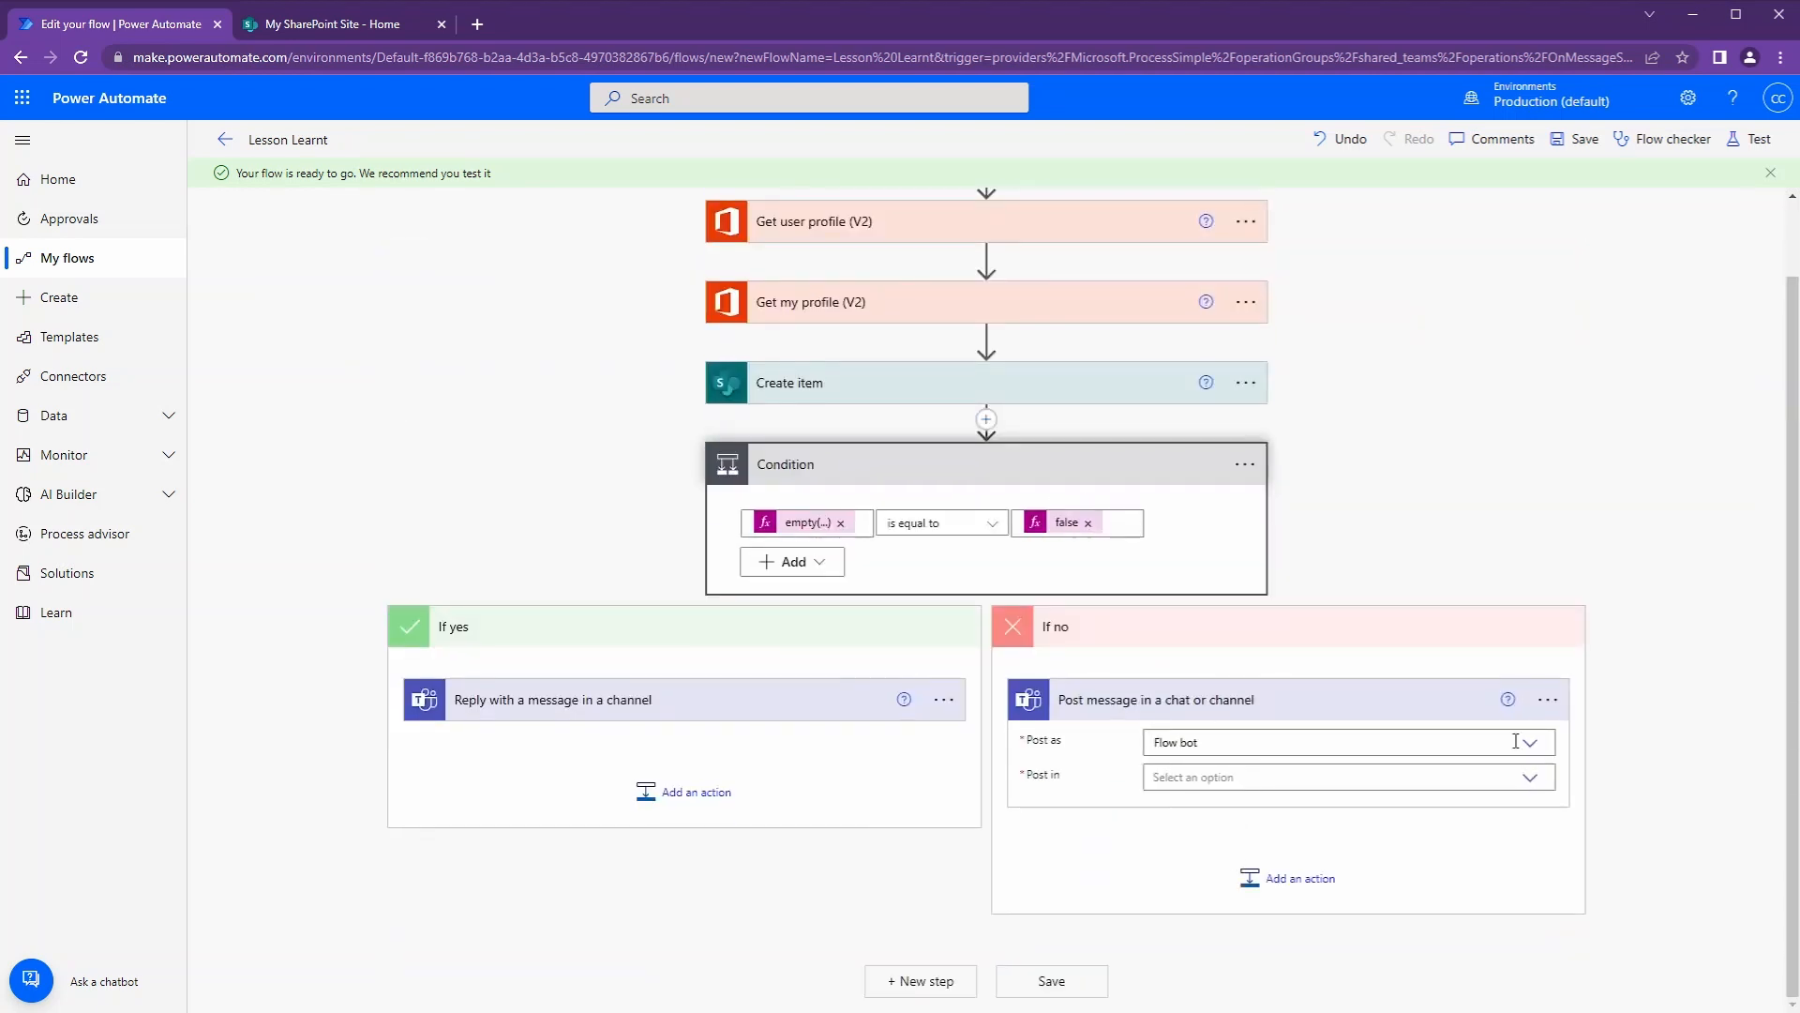
left_click(1532, 778)
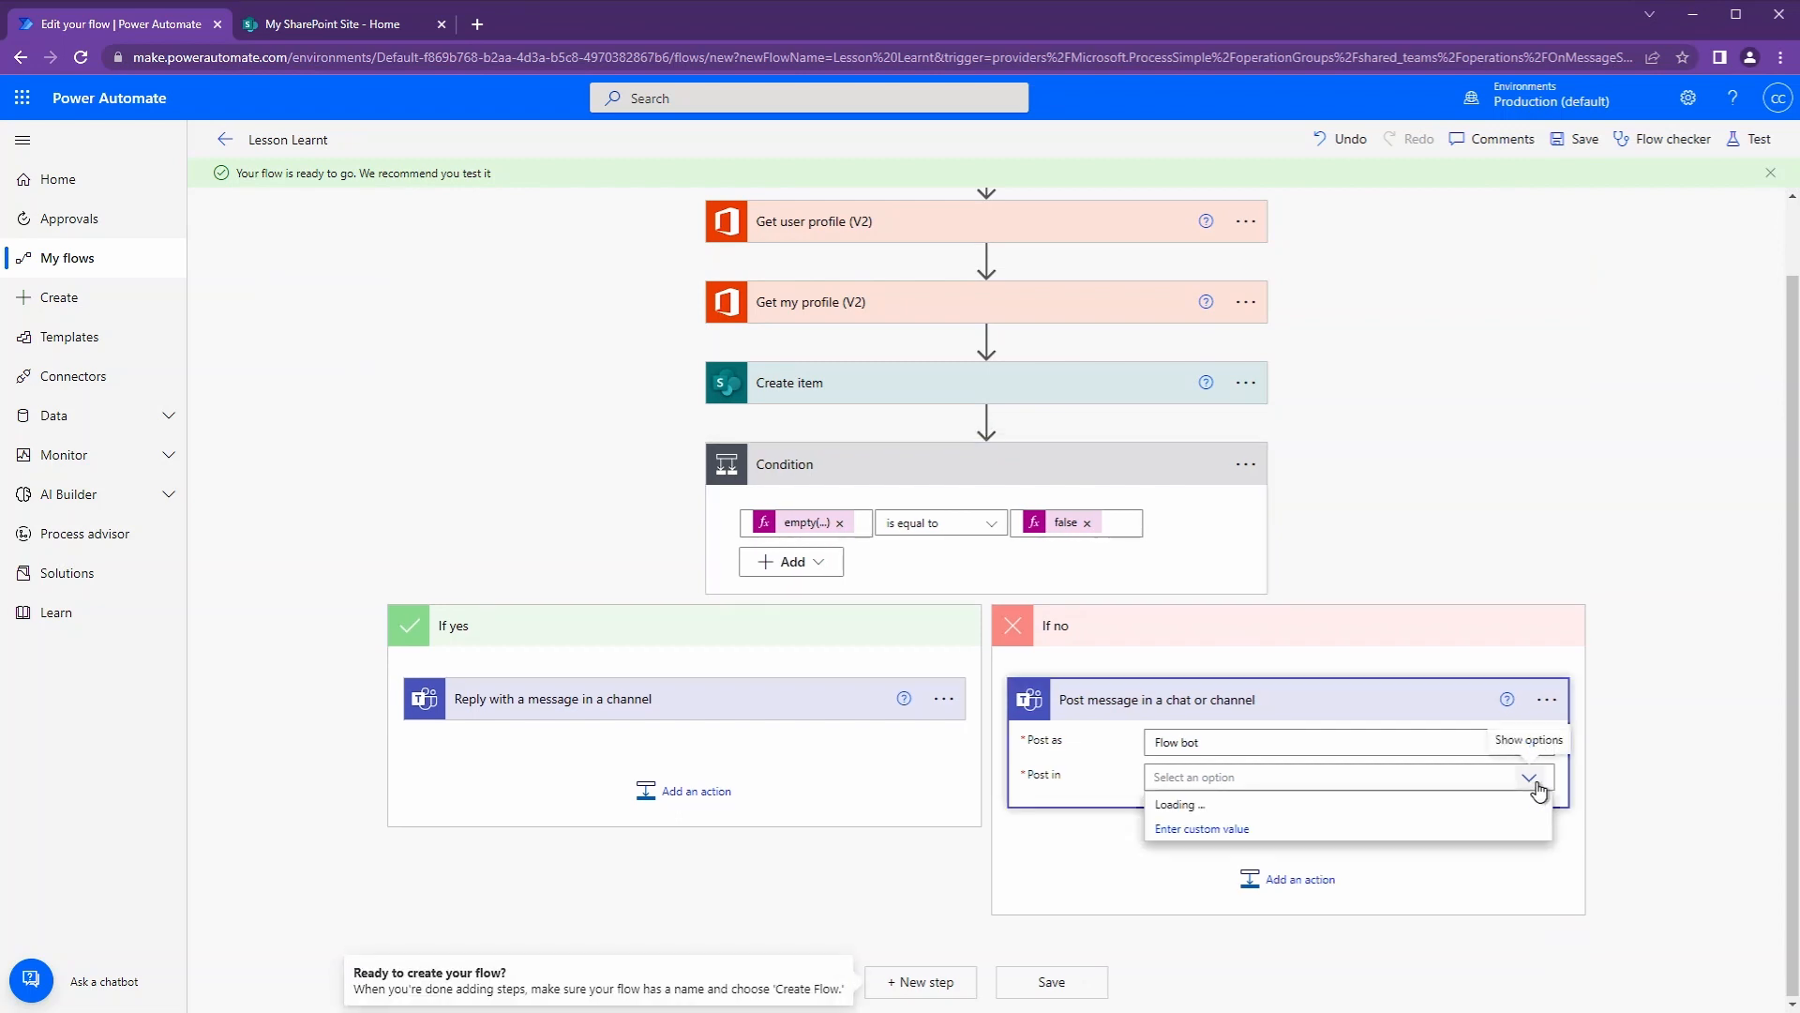
left_click(1205, 823)
Step: Rename the If no branch's action as Post message in a chat with originator
left_click(1547, 701)
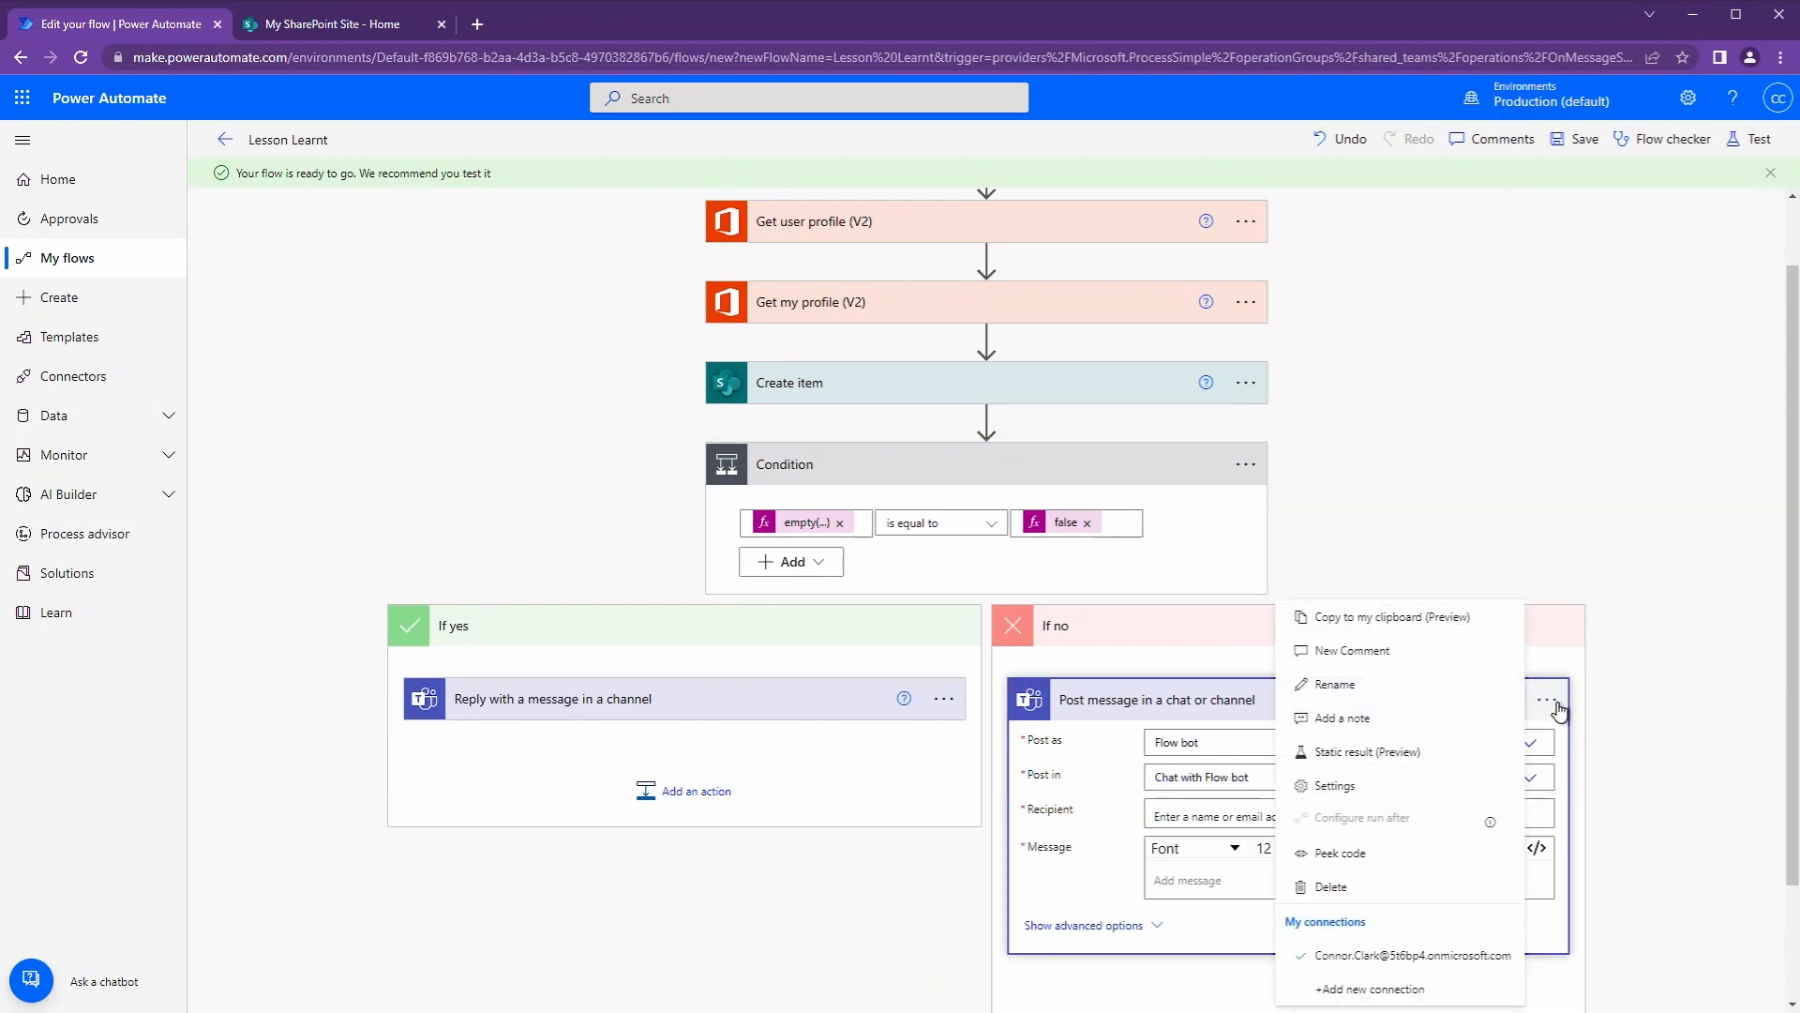
left_click(1324, 684)
left_click_drag(1303, 698, 1192, 700)
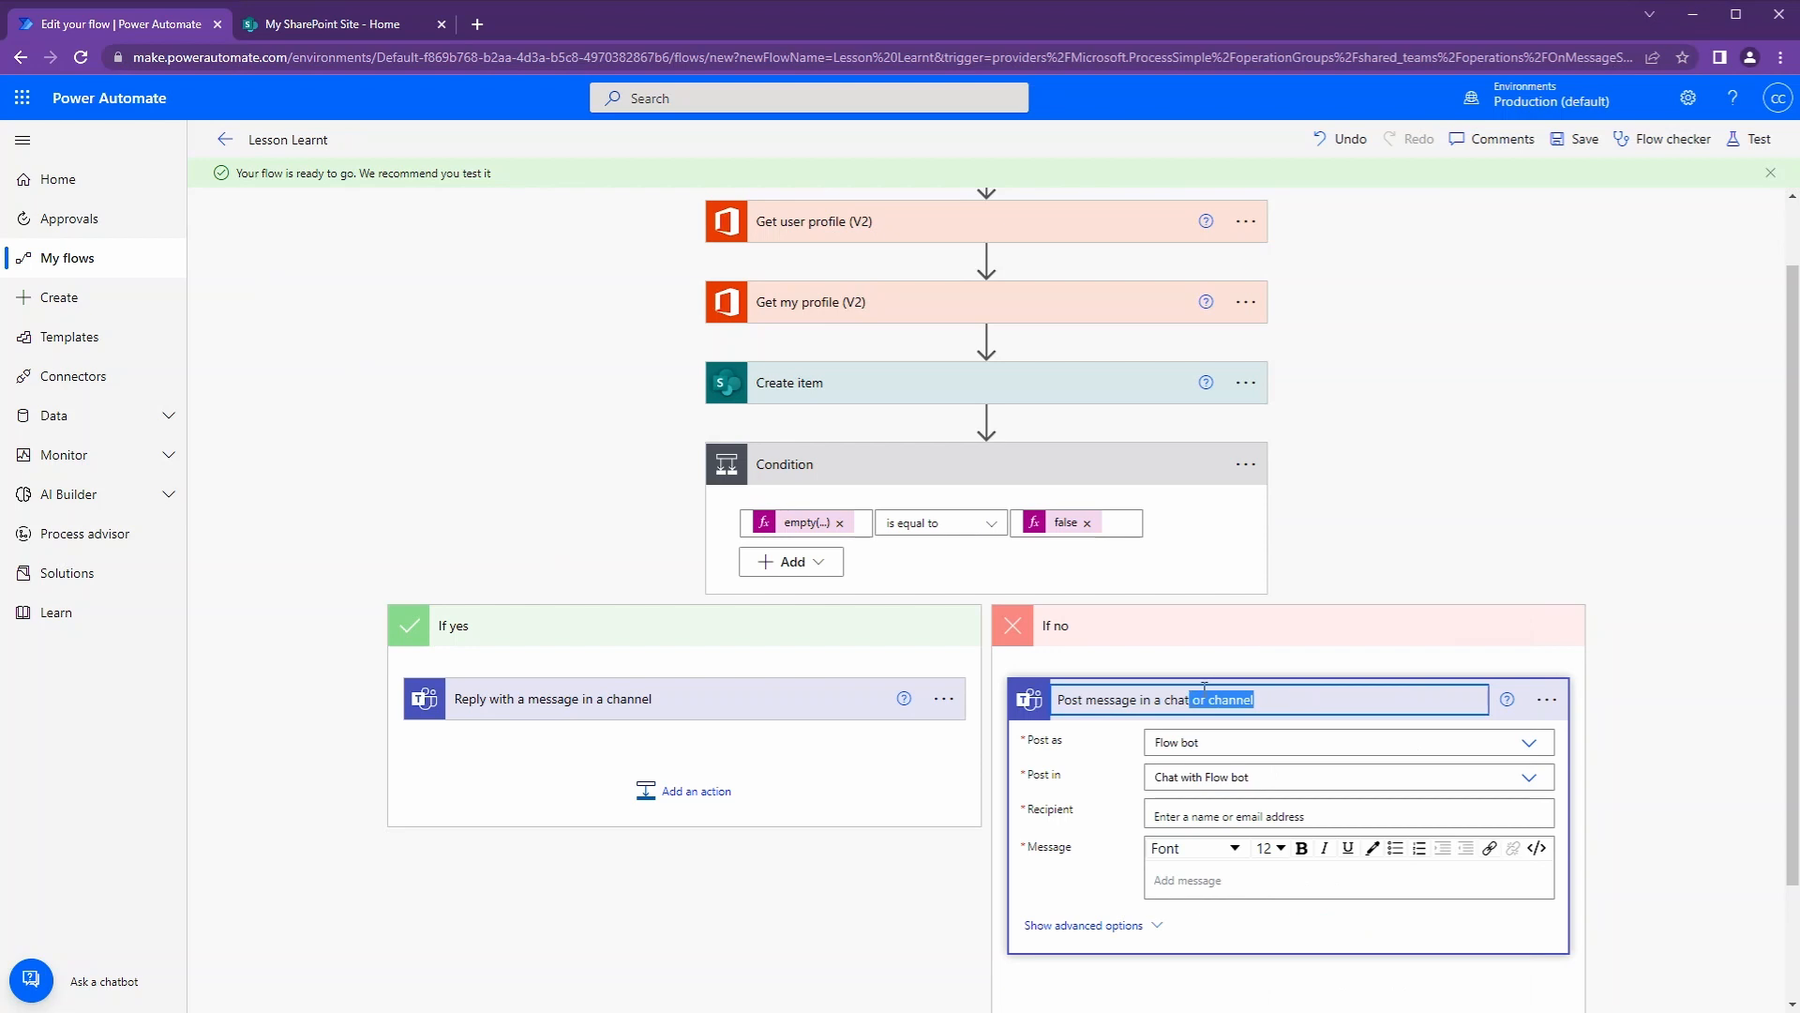
type("with originator")
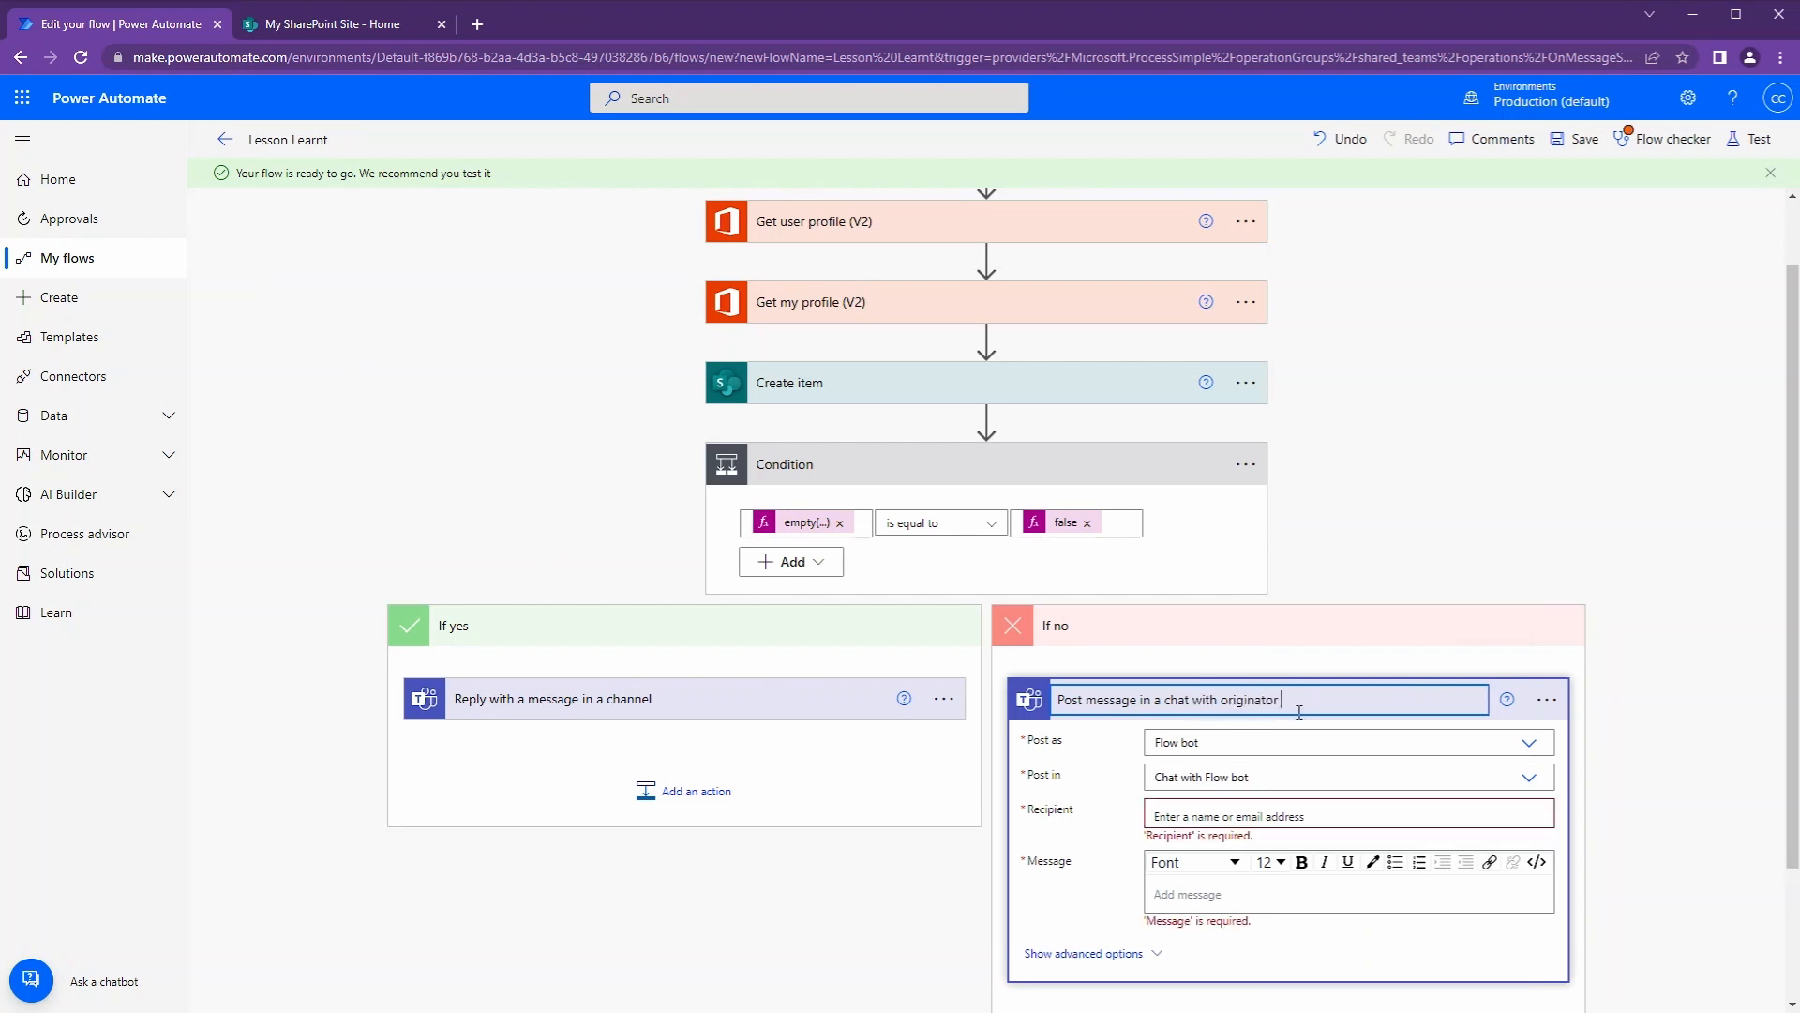
key("Return")
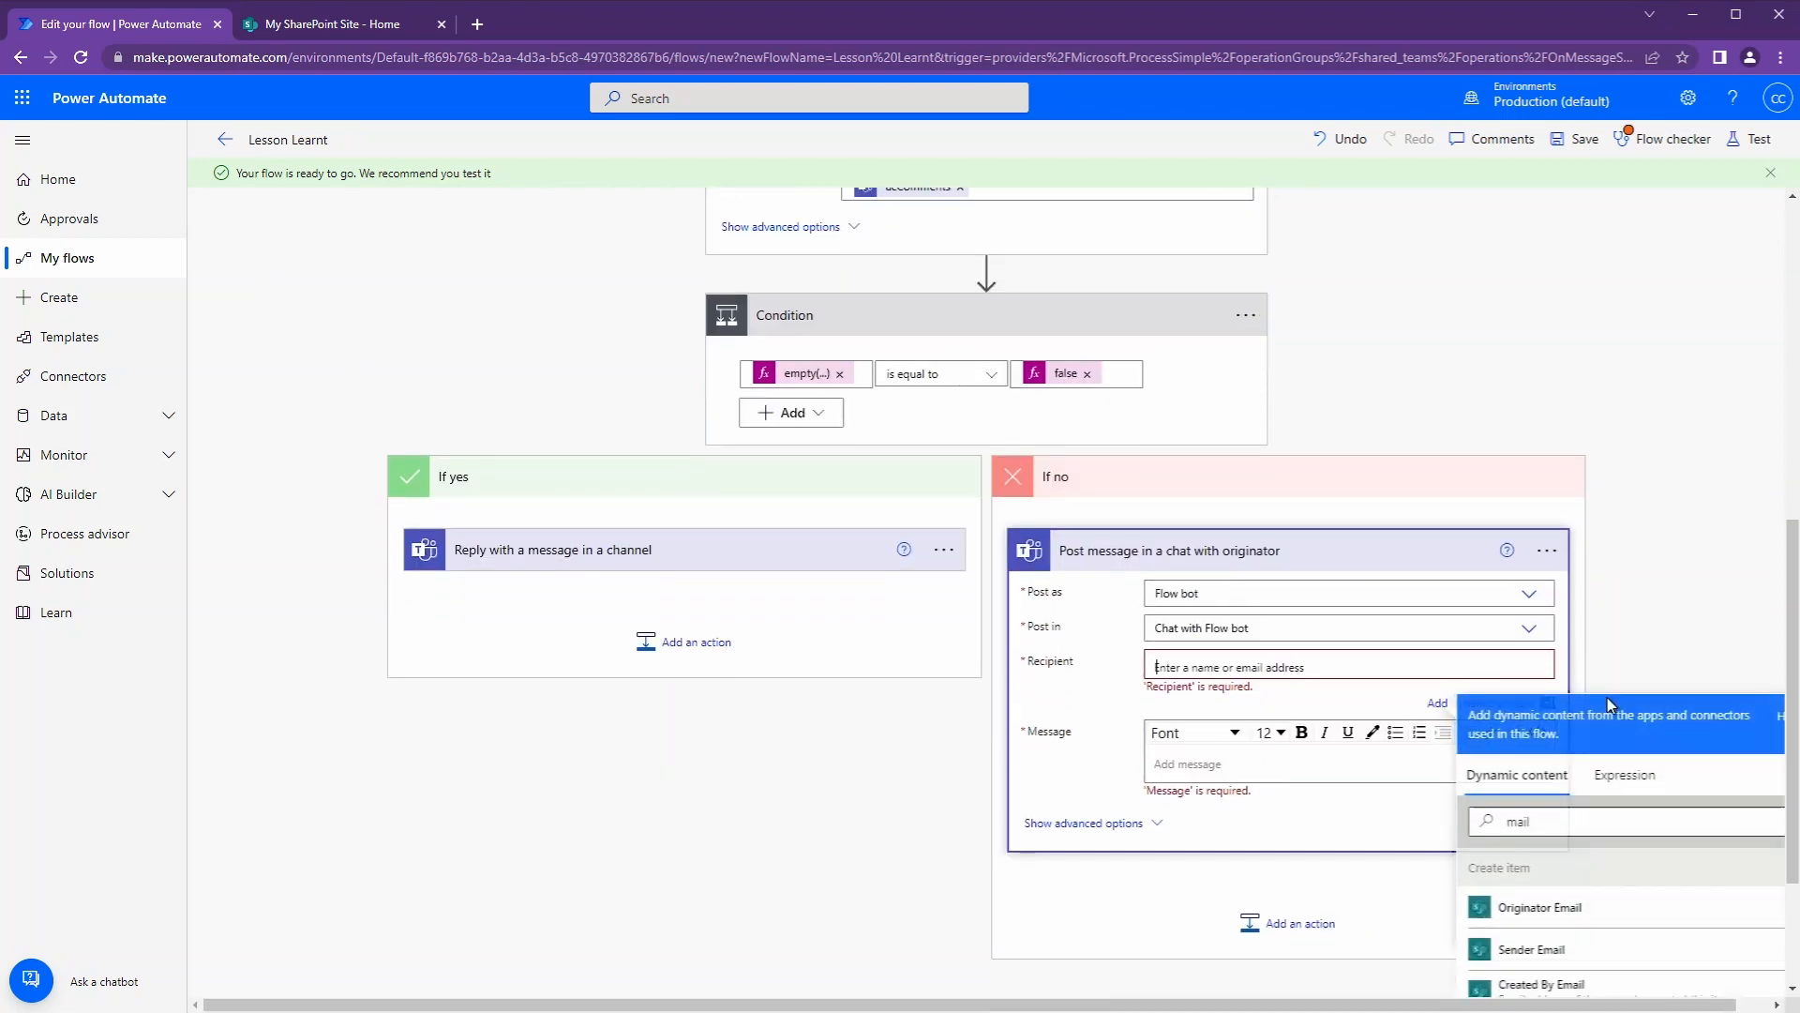
Step: Set the originator message's Recipient to the Mail dynamic content
scroll(1611, 707, "down", 1)
left_click(1650, 796)
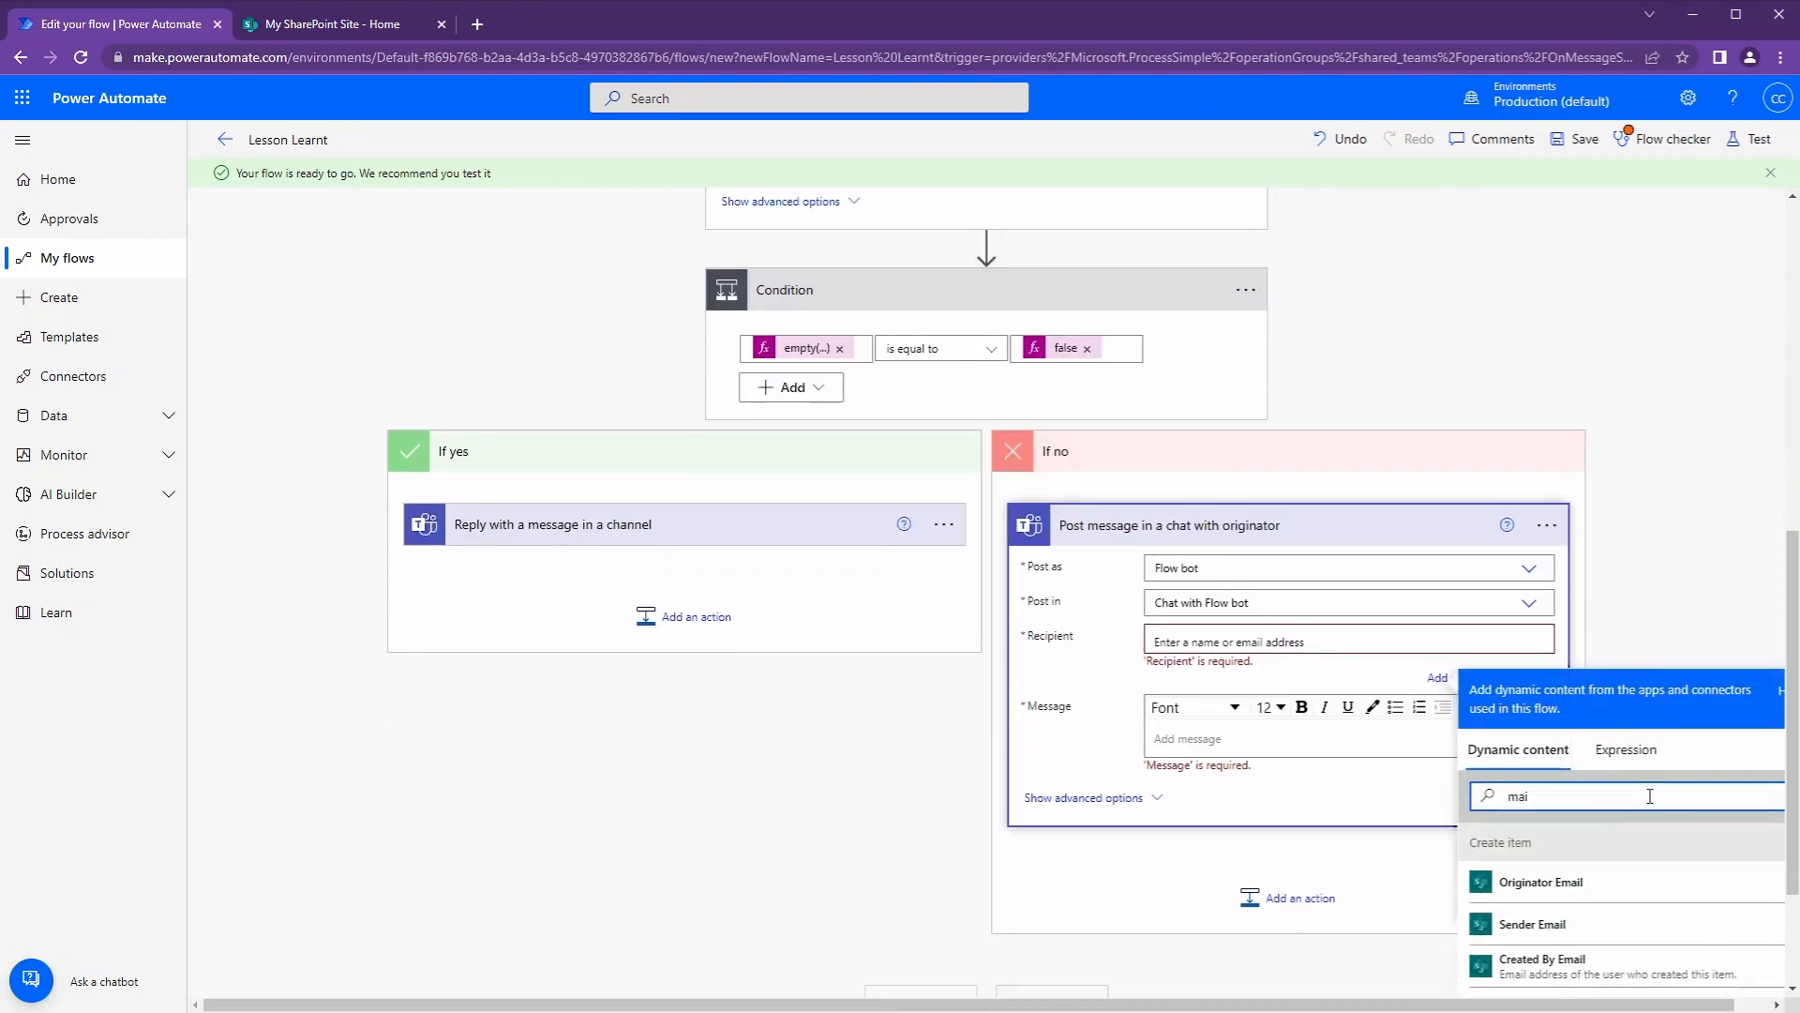
key("BackSpace")
key("BackSpace")
key("BackSpace")
type("ma")
scroll(1607, 908, "down", 5)
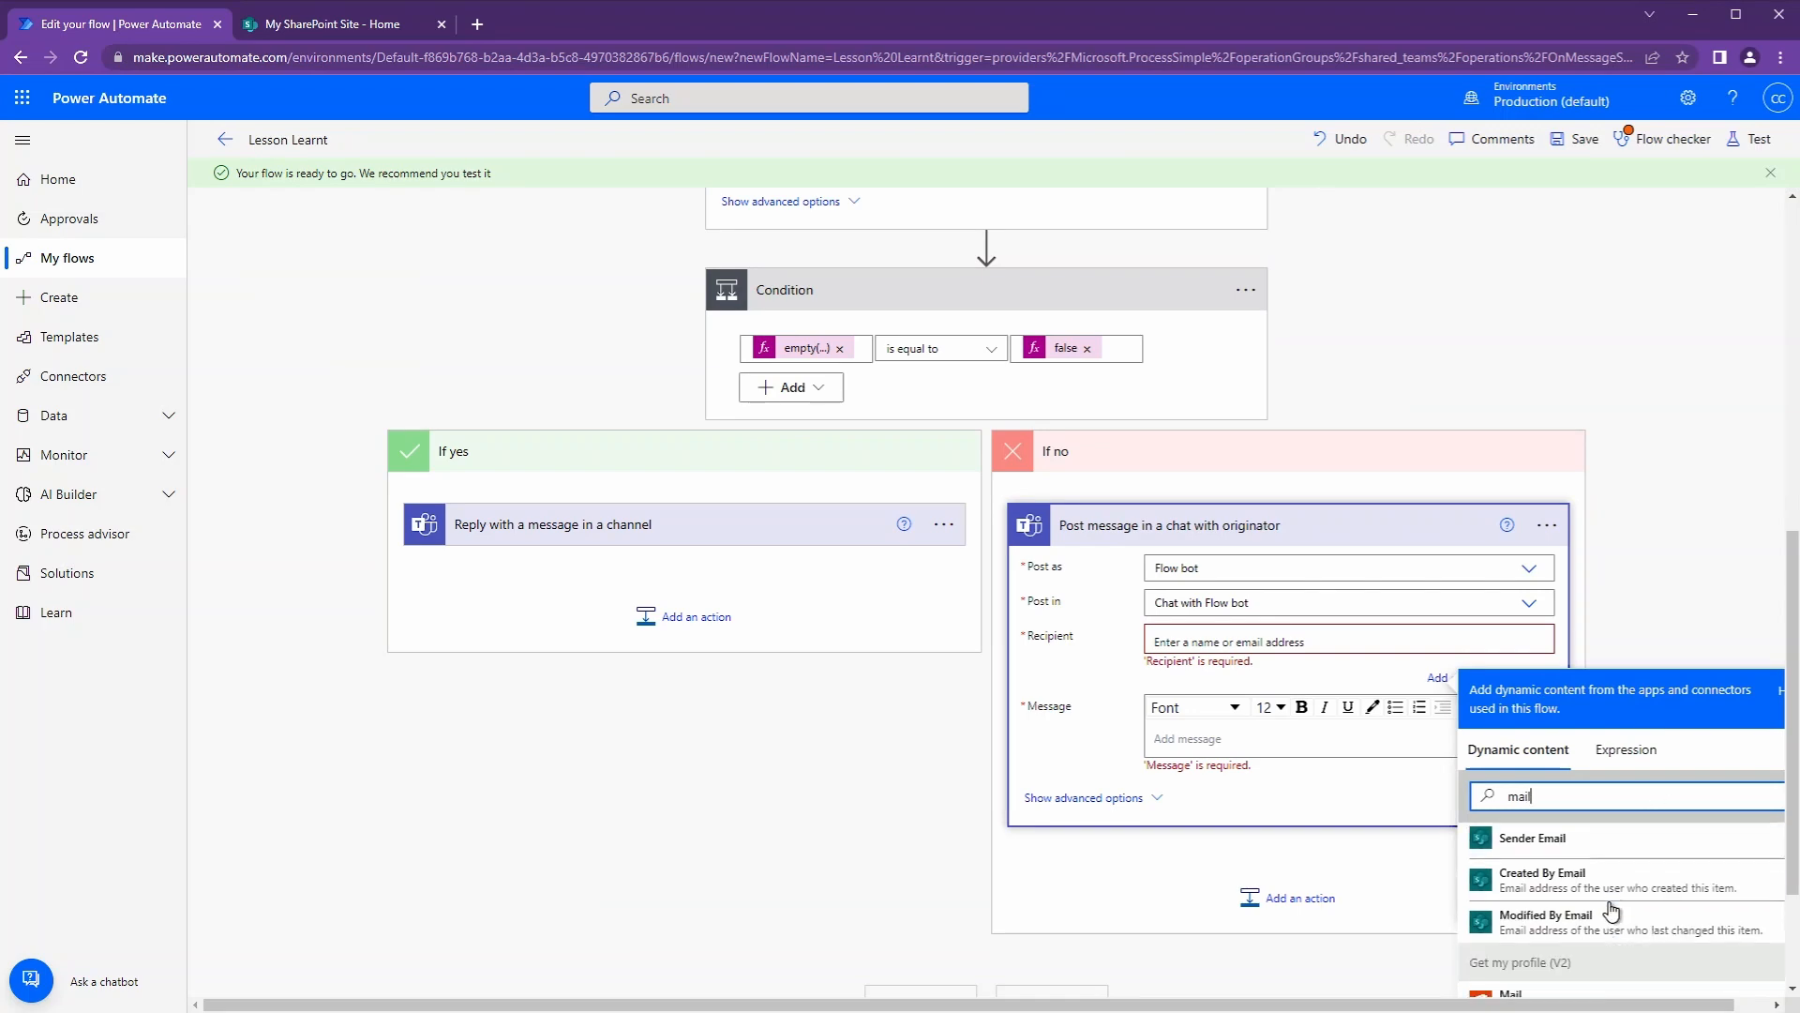
left_click(1608, 933)
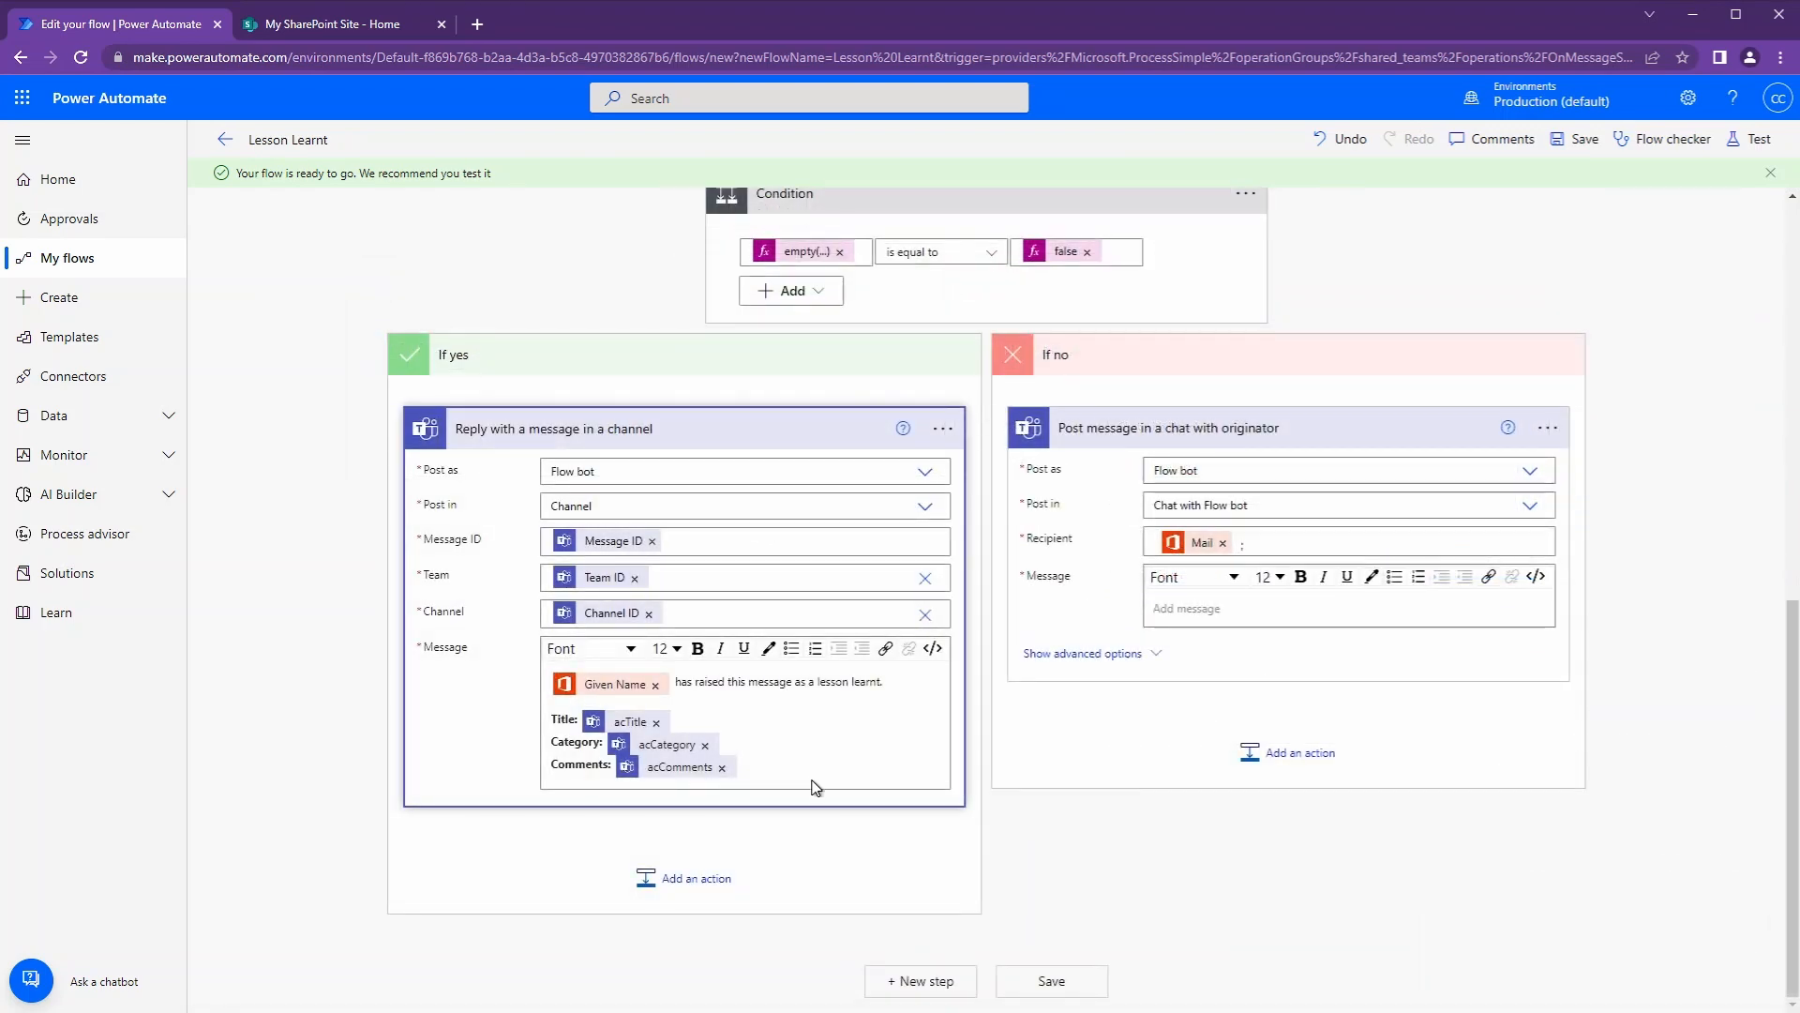
Step: Copy the whole message body of the channel reply into the originator action's Message
left_click_drag(812, 765, 542, 685)
key("ctrl+c")
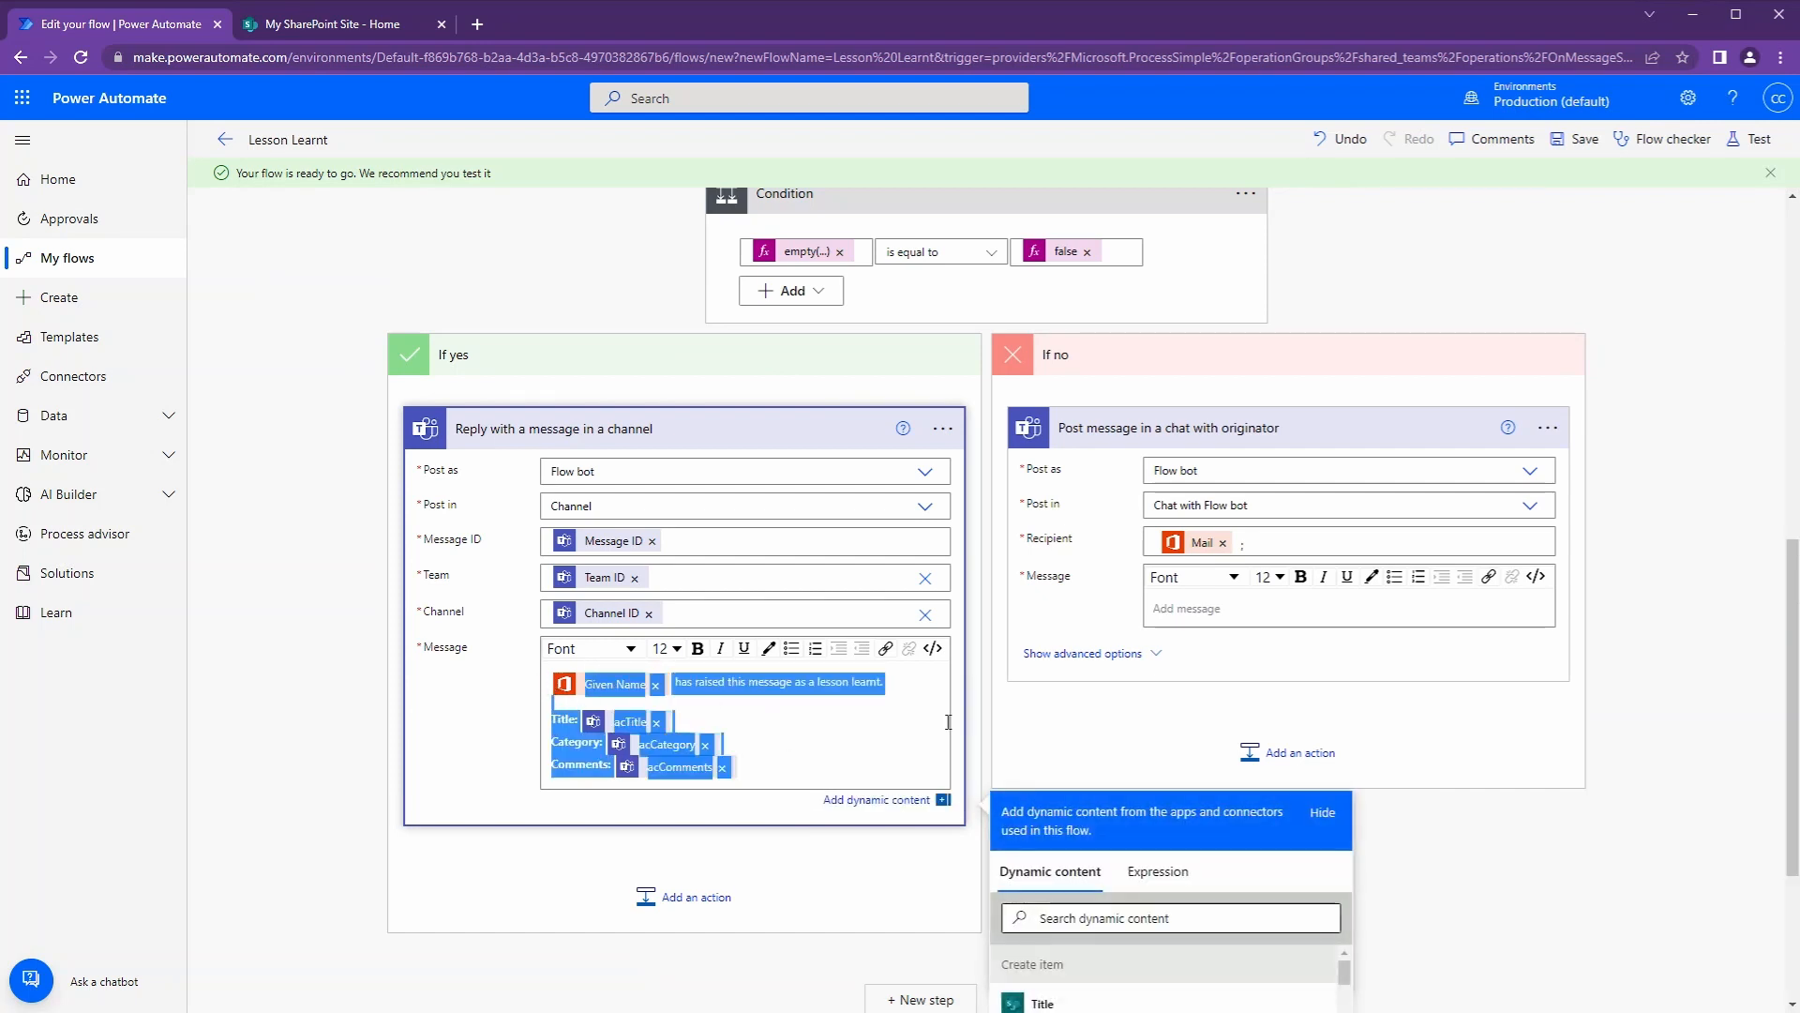
left_click(1225, 610)
key("ctrl+v")
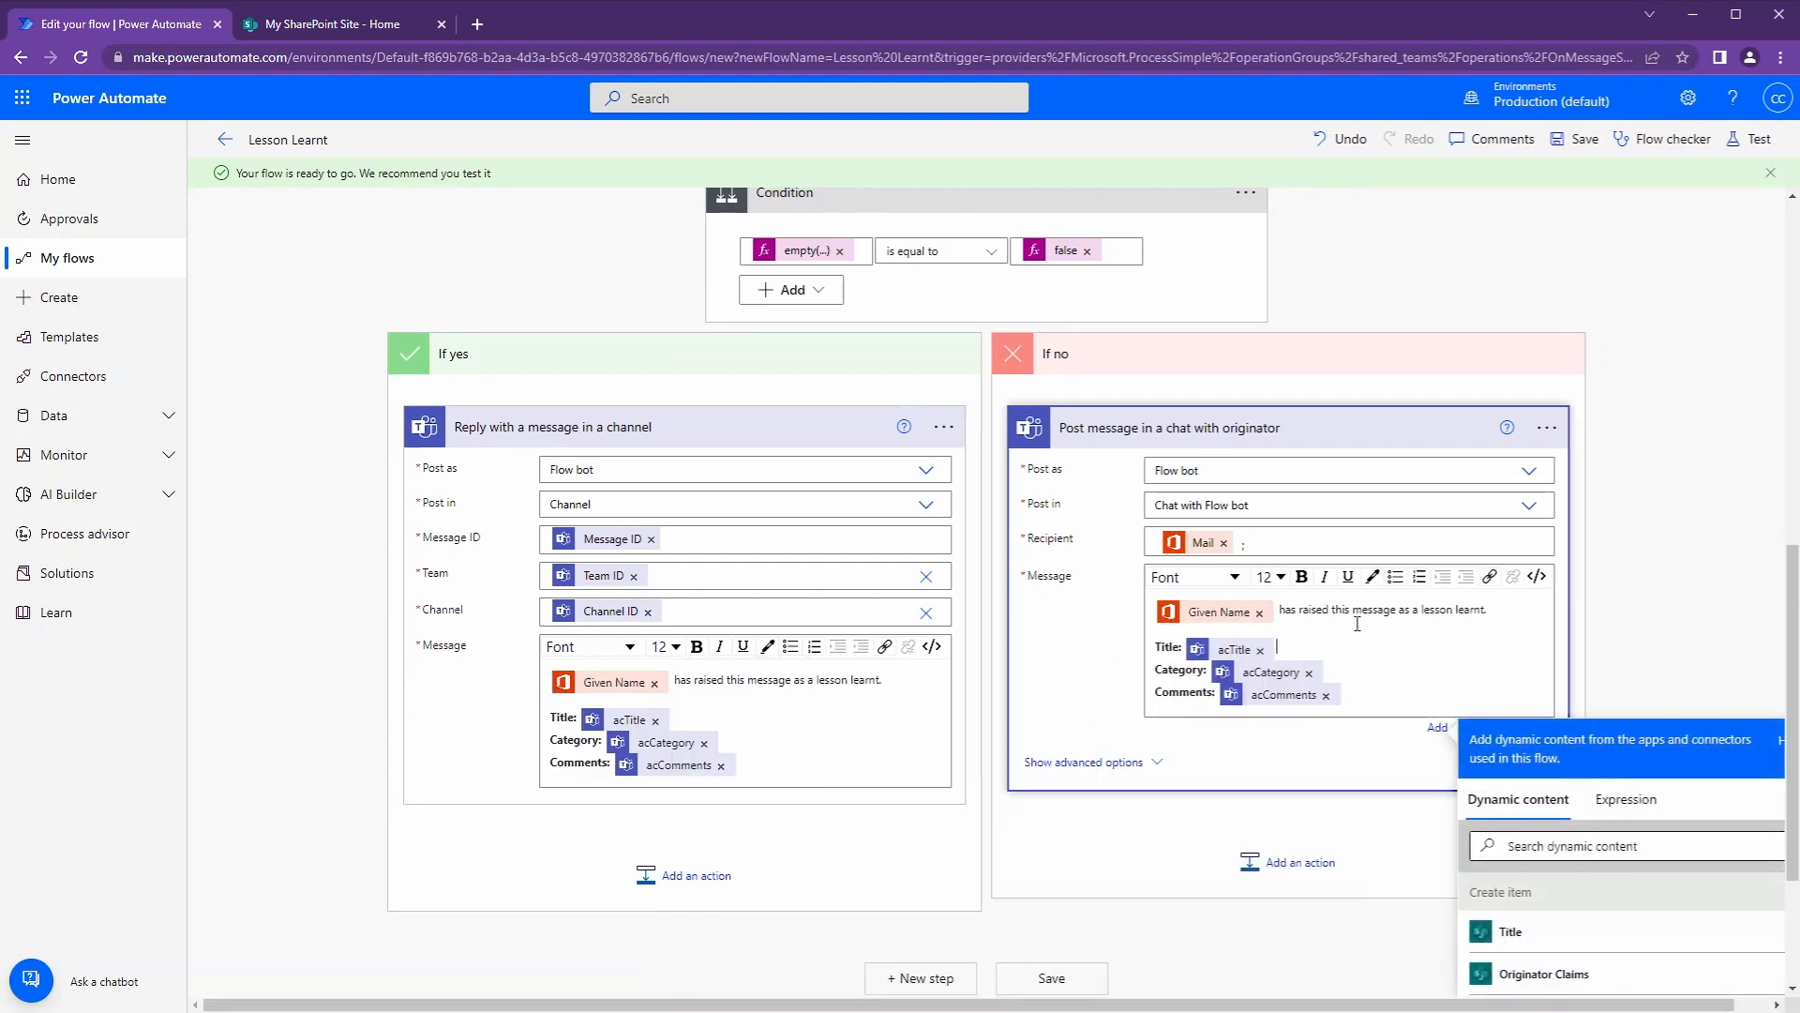
double_click(1339, 611)
left_click(1489, 578)
left_click(1532, 706)
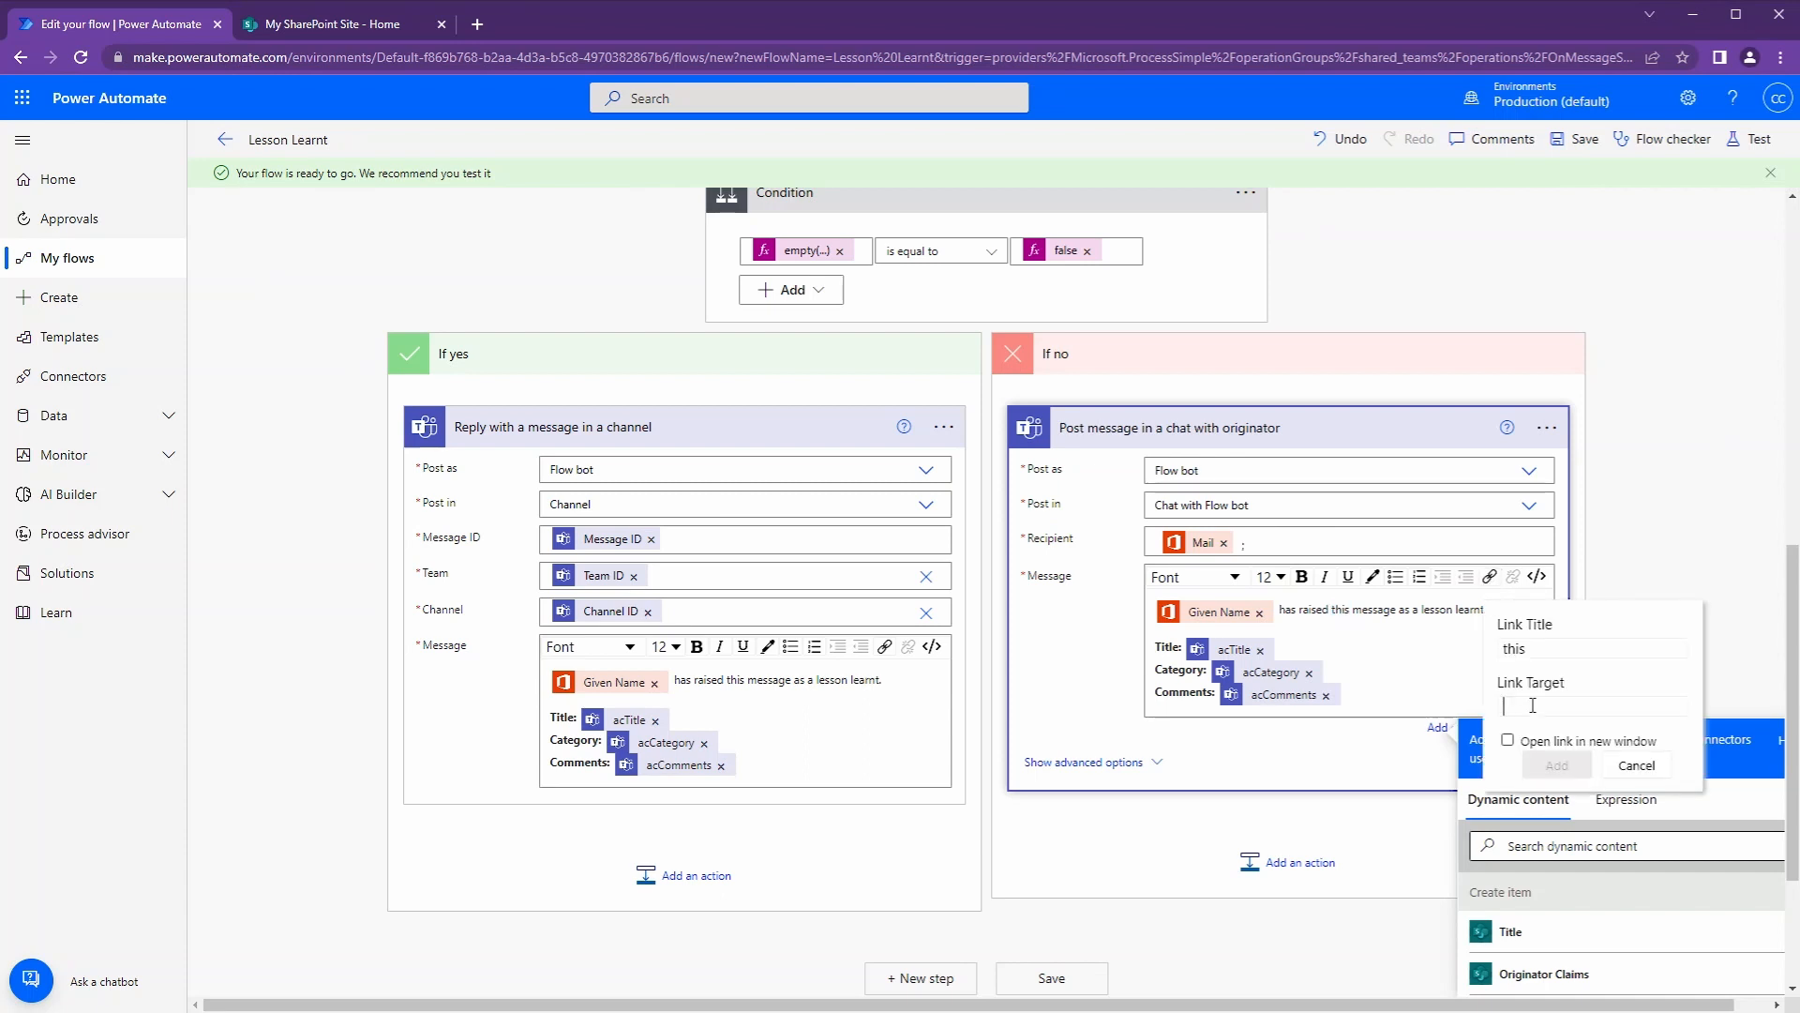
type("https")
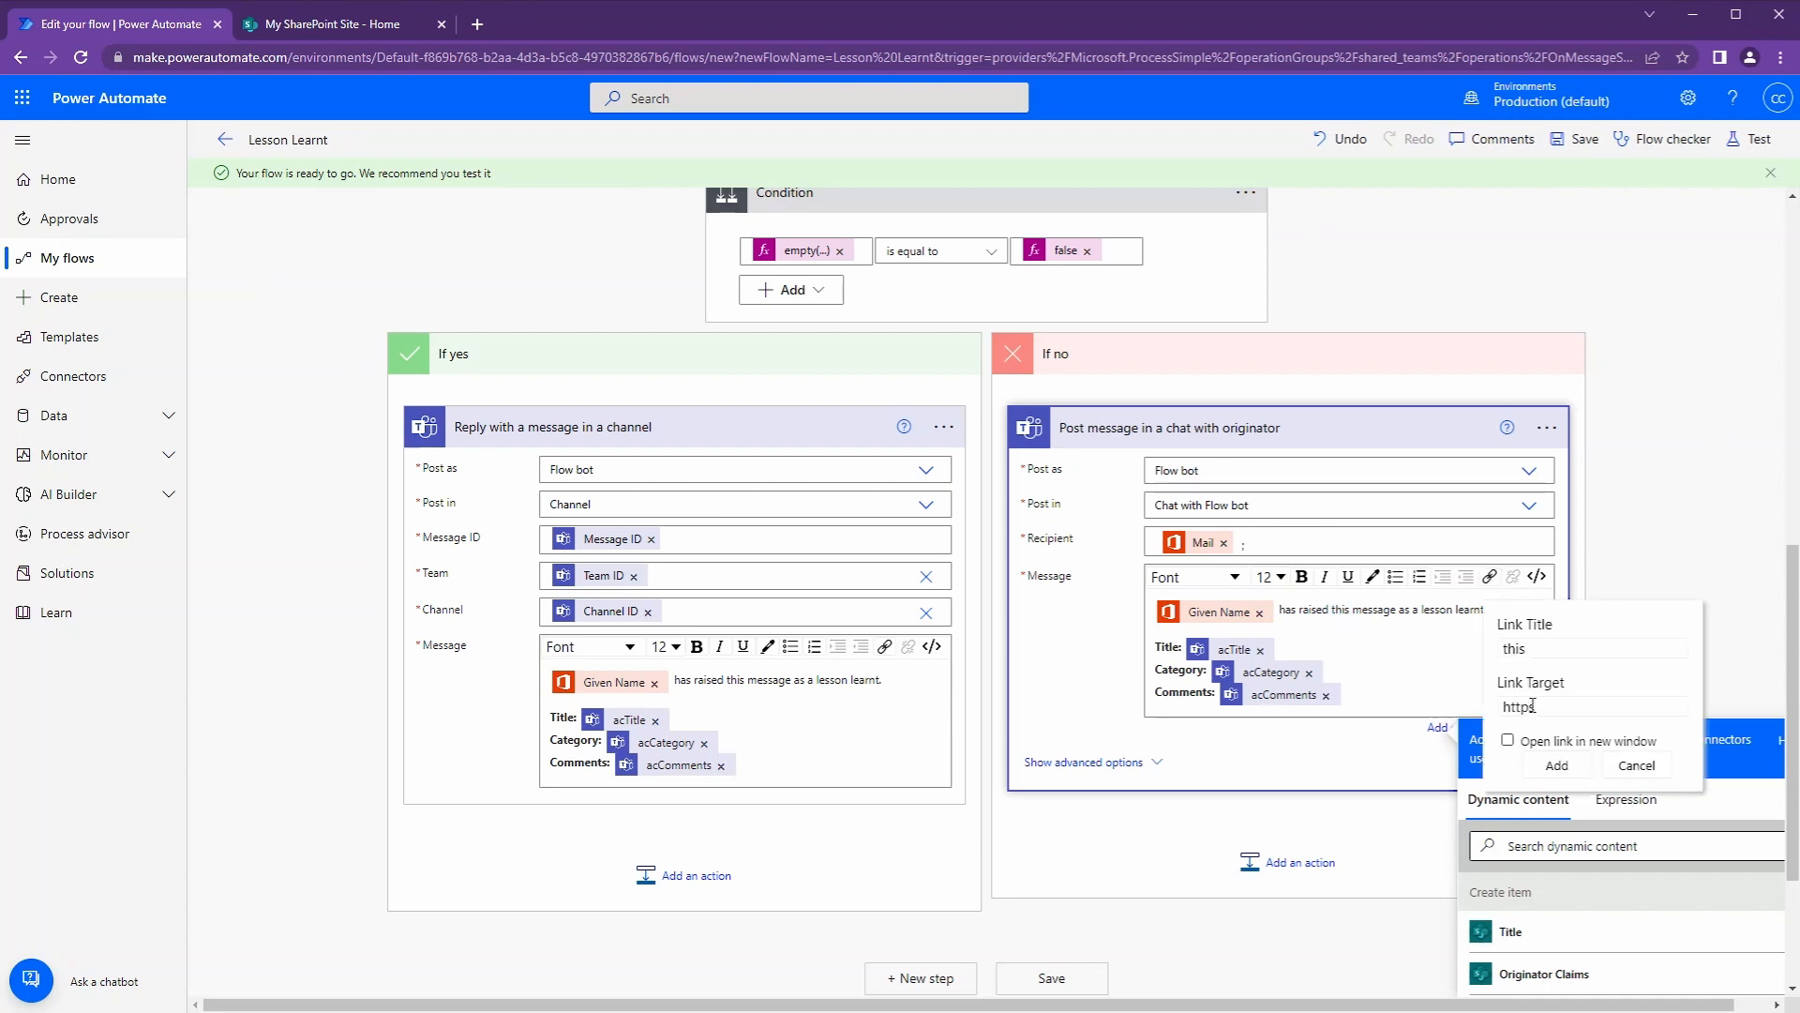
type("://www.google.com")
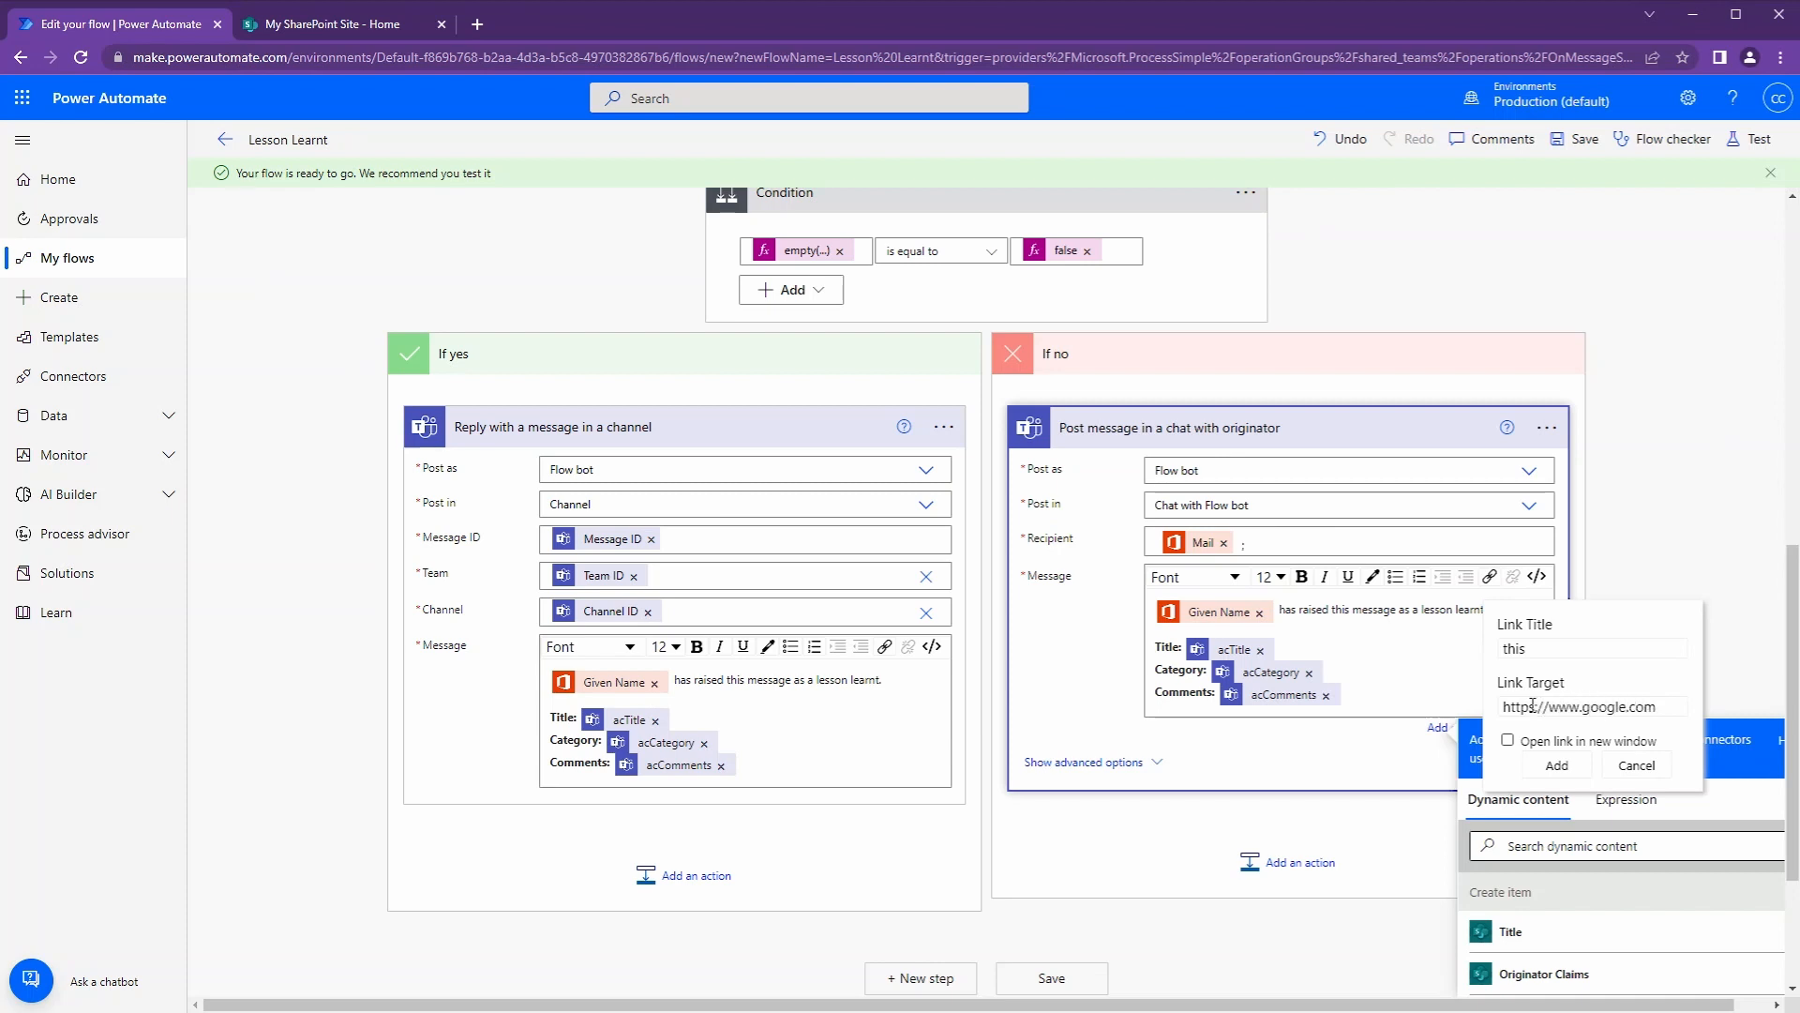
left_click(1557, 765)
Step: In the originator message's HTML code, replace the placeholder link address with the Link to message dynamic content
left_click(1536, 577)
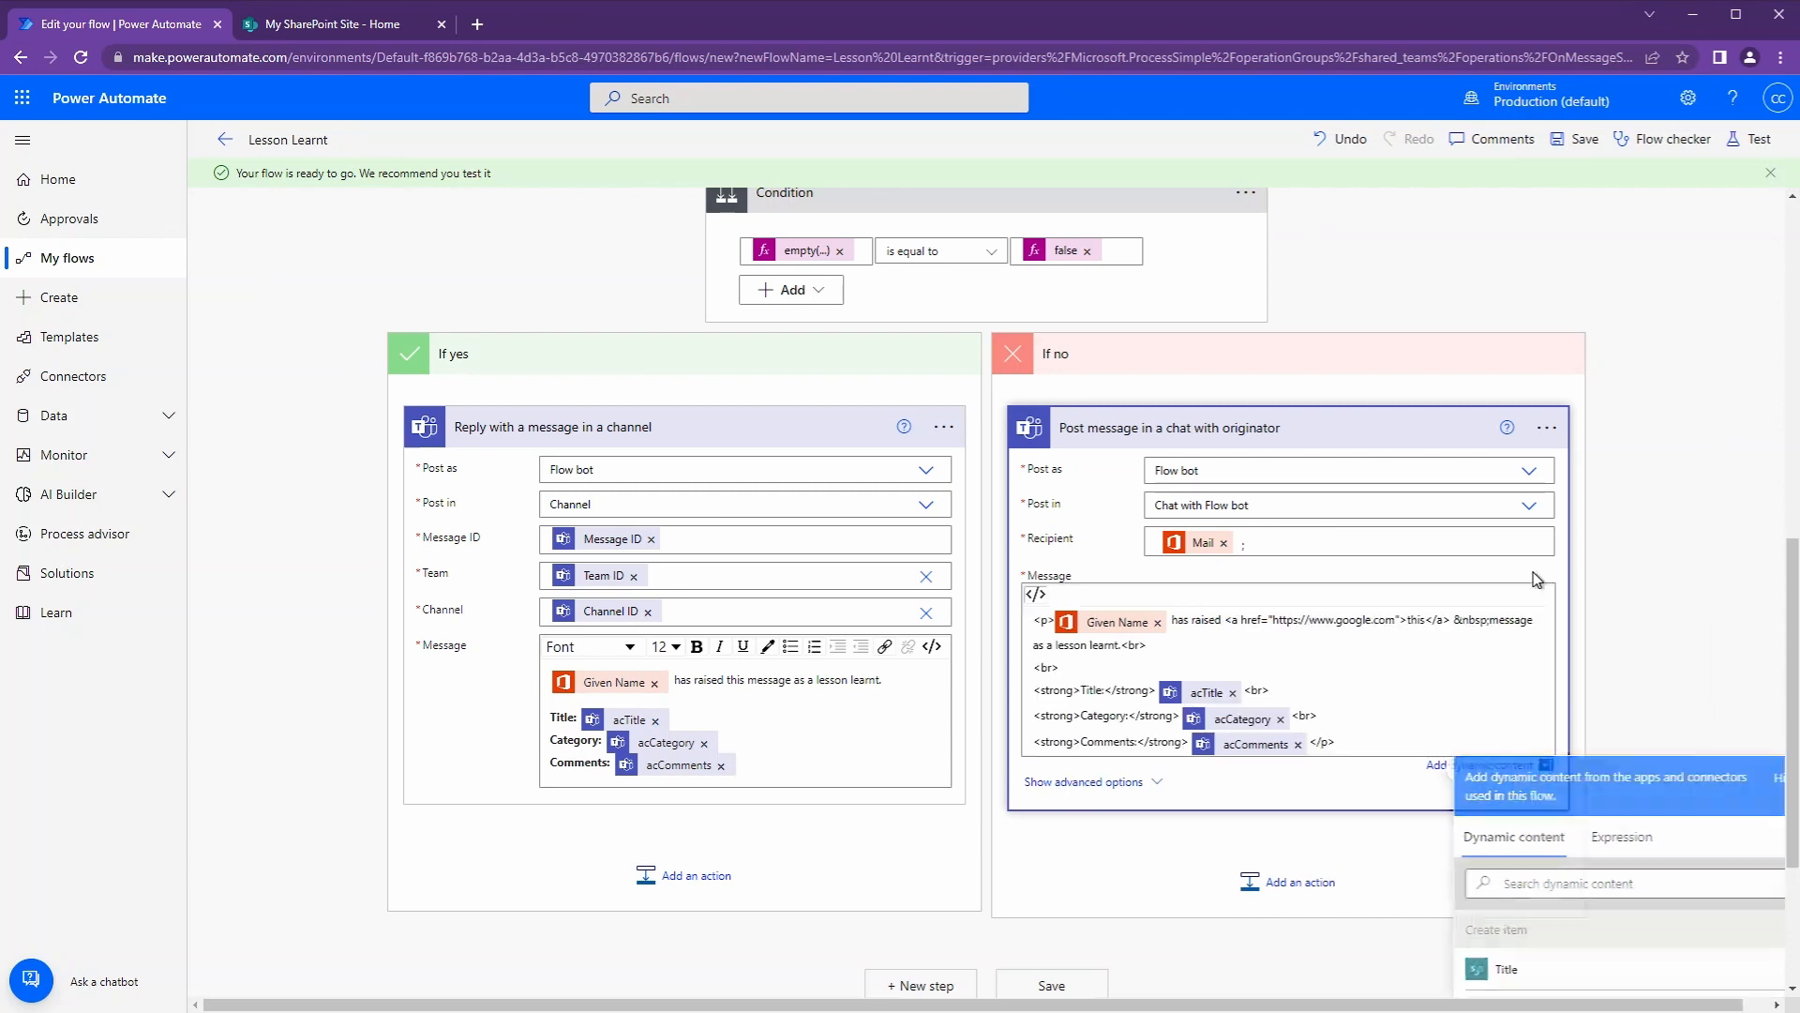
left_click_drag(1399, 620, 1295, 616)
left_click(1390, 639)
left_click(1351, 621)
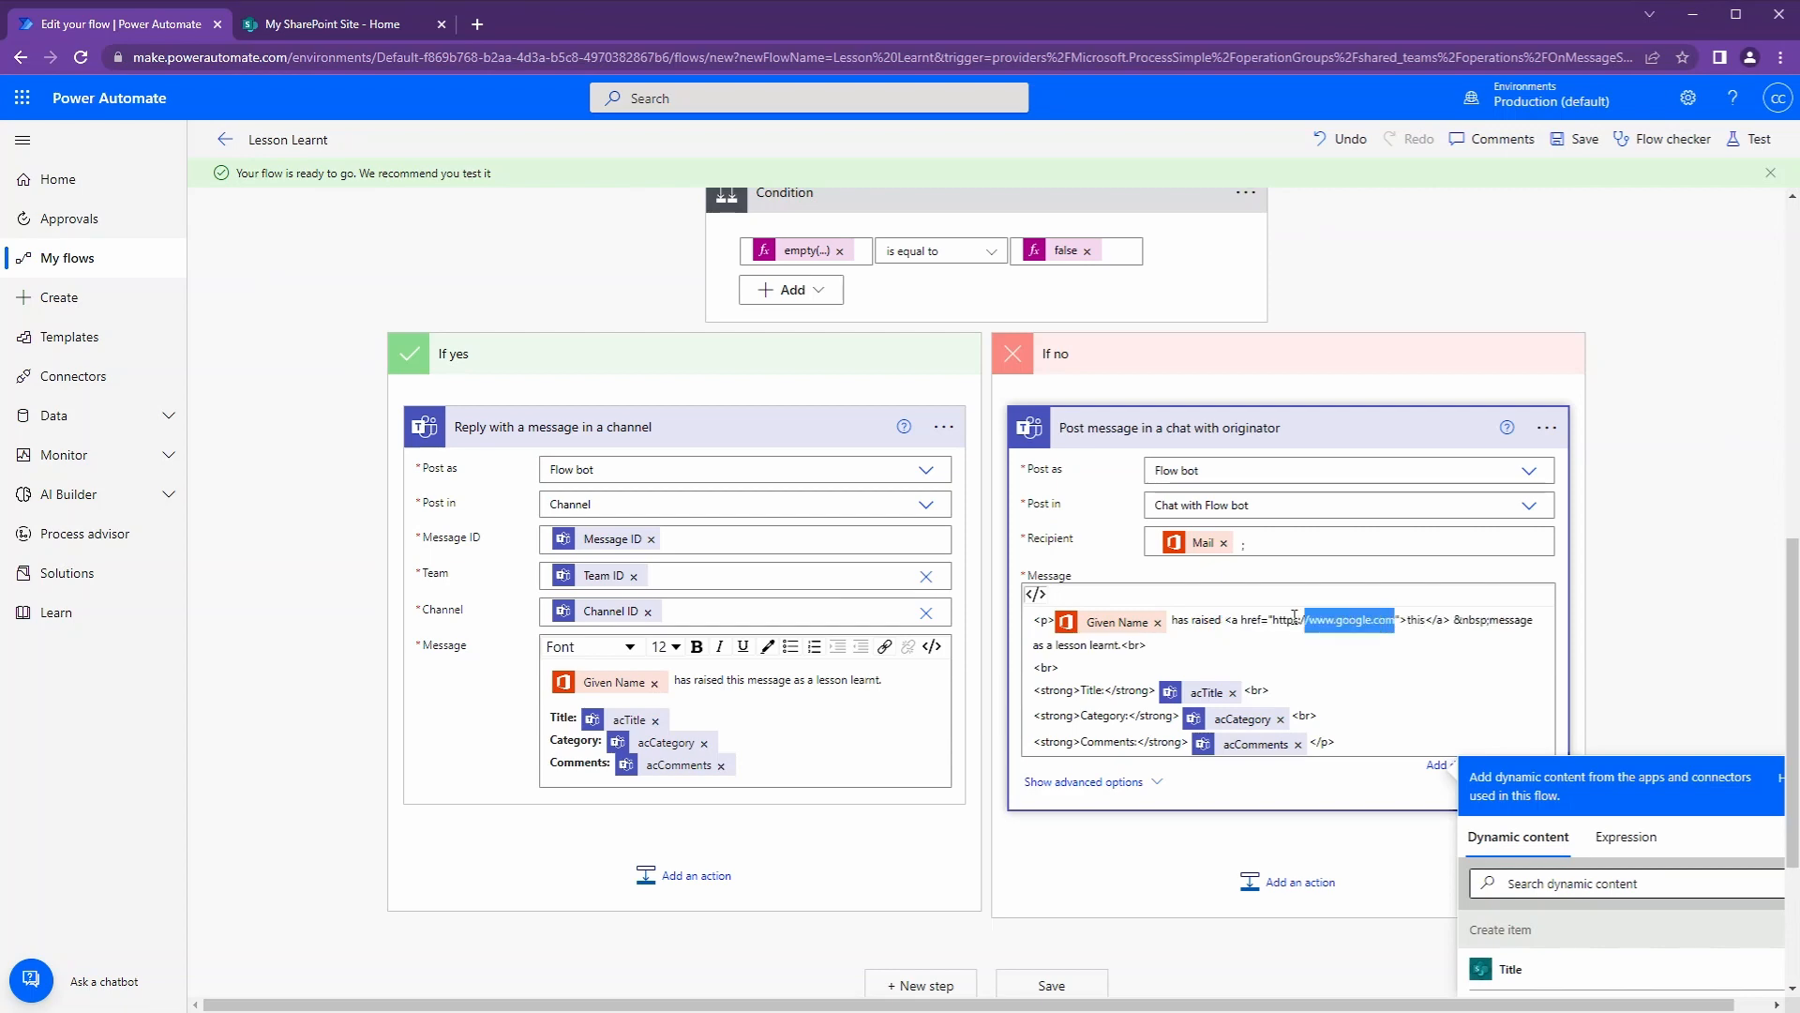
left_click(1594, 884)
type("link")
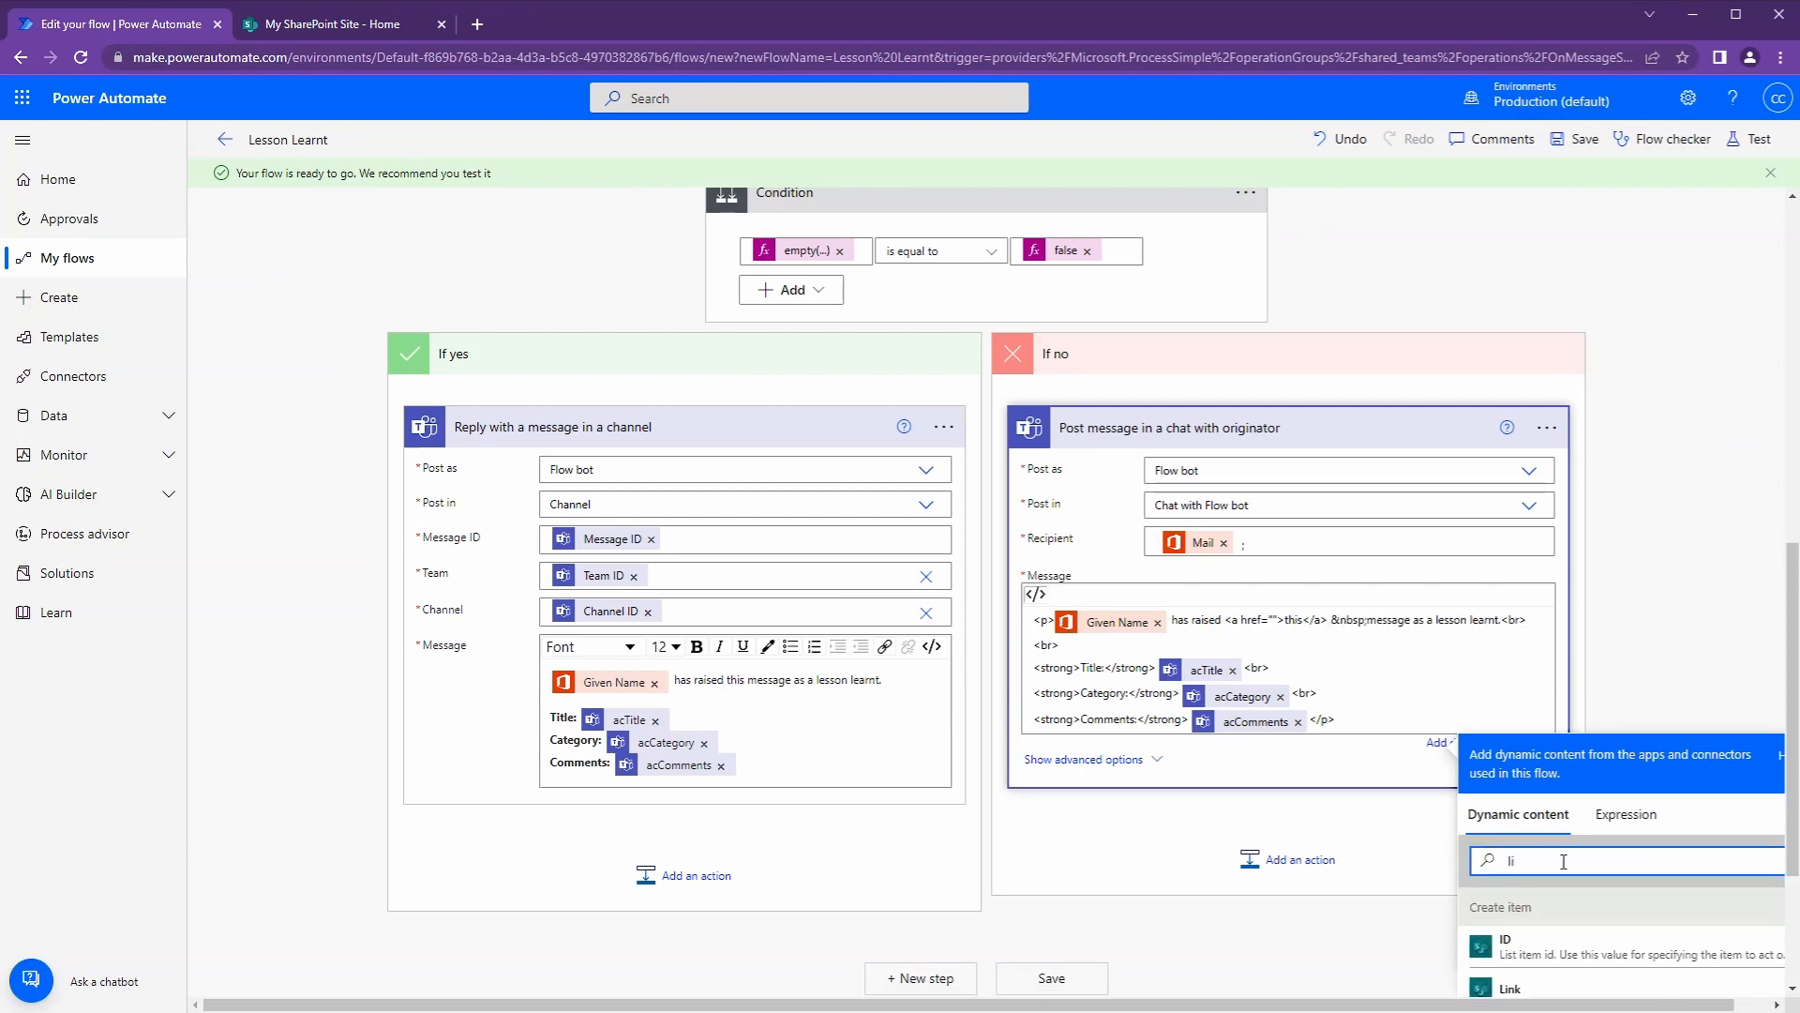
scroll(1584, 916, "down", 3)
left_click(1584, 916)
left_click(1628, 429)
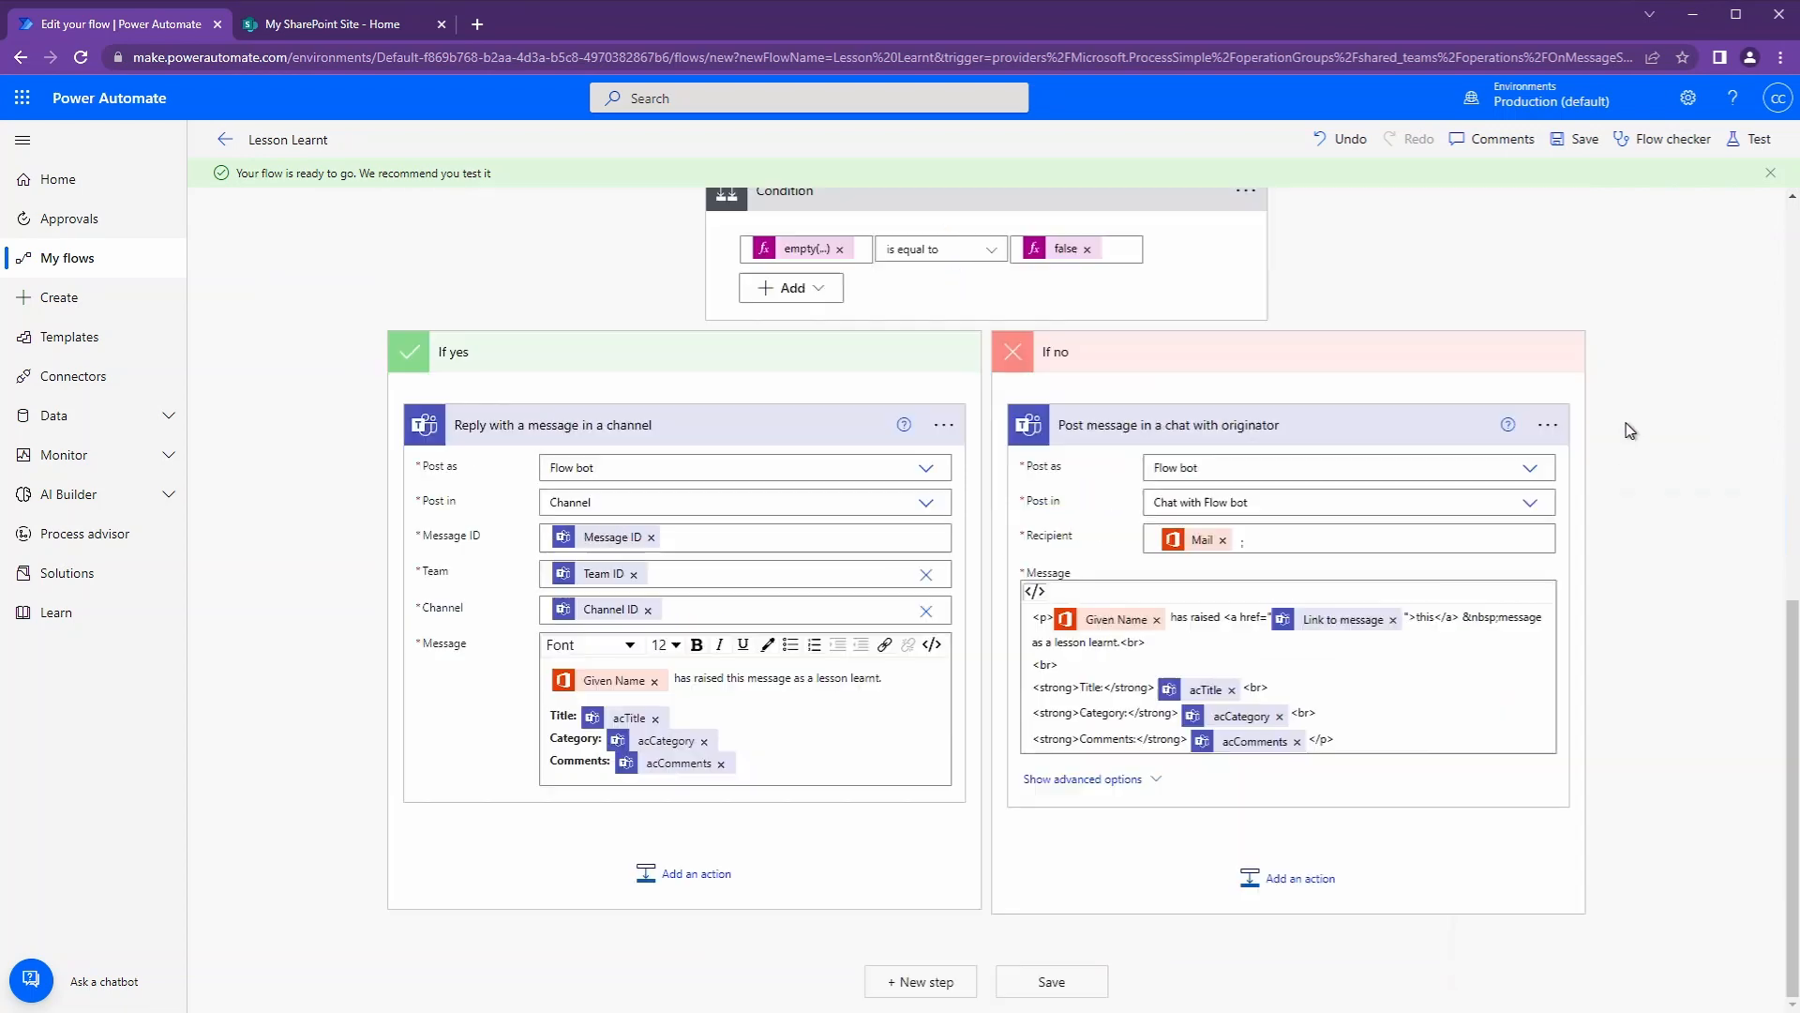
Step: Add a Post message in a chat with sender action to the If no branch and select "this" in its message's HTML code
left_click(1271, 854)
type("post")
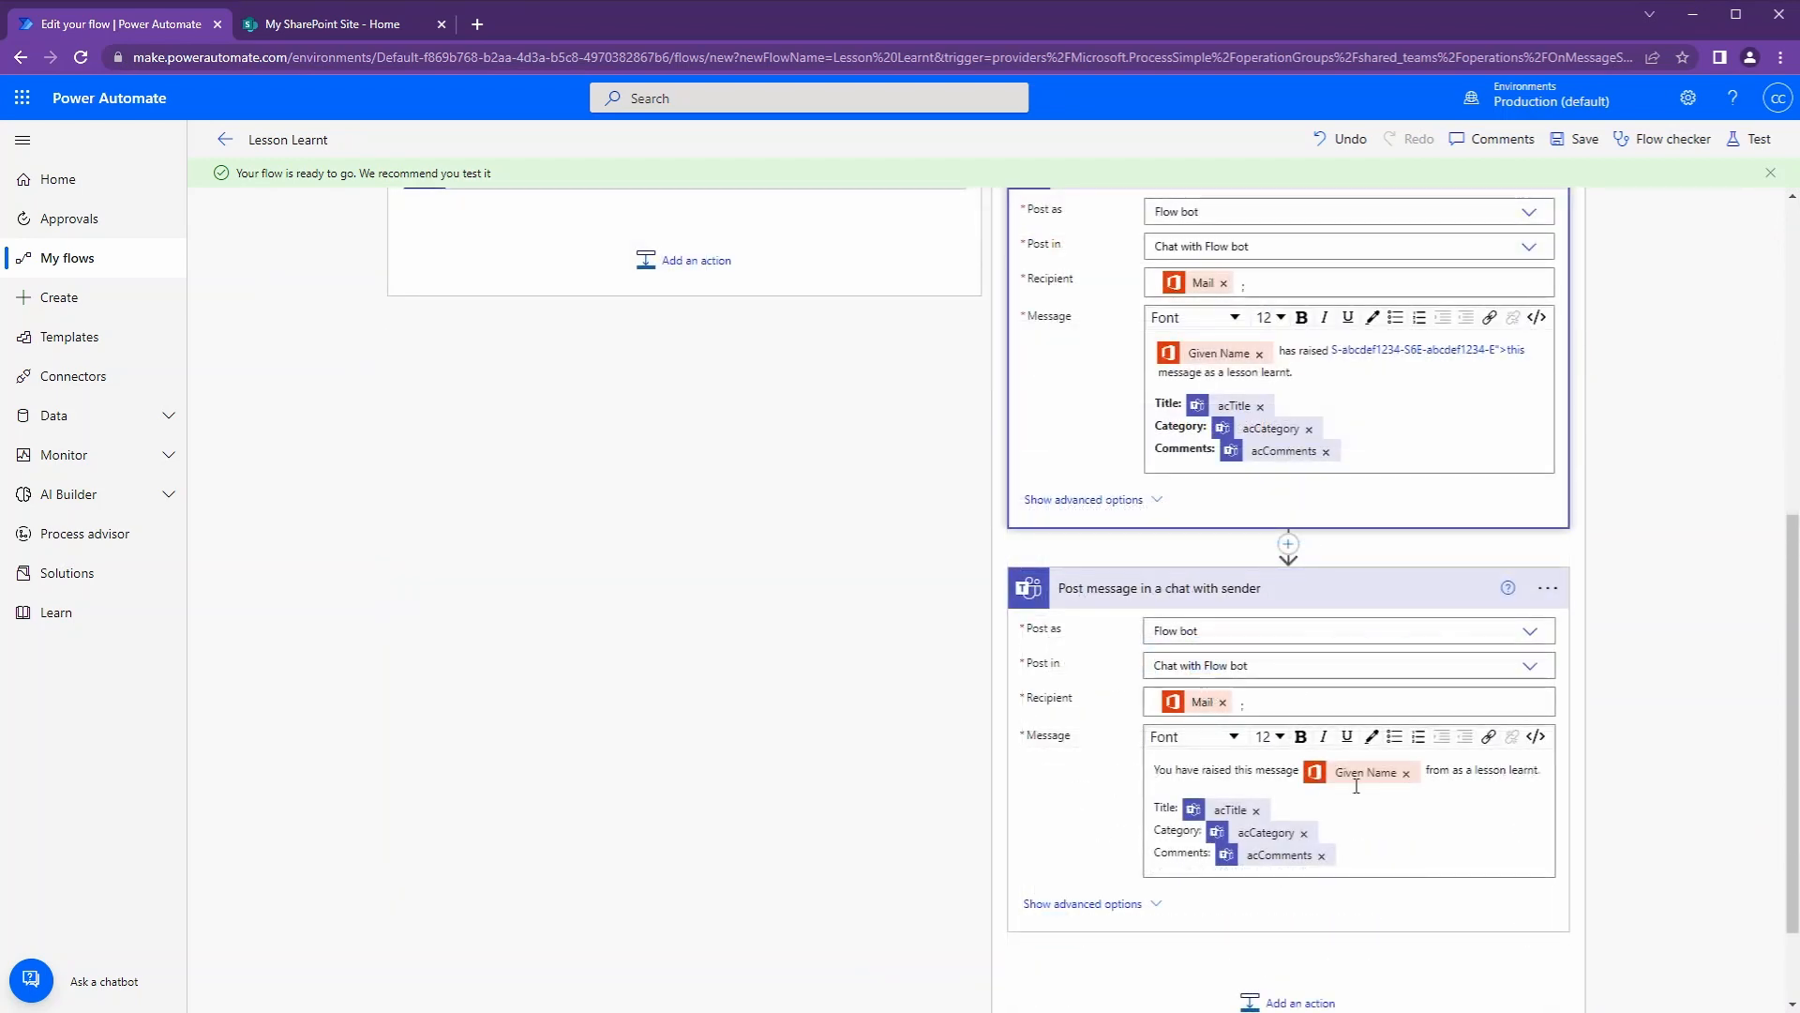
left_click(1536, 737)
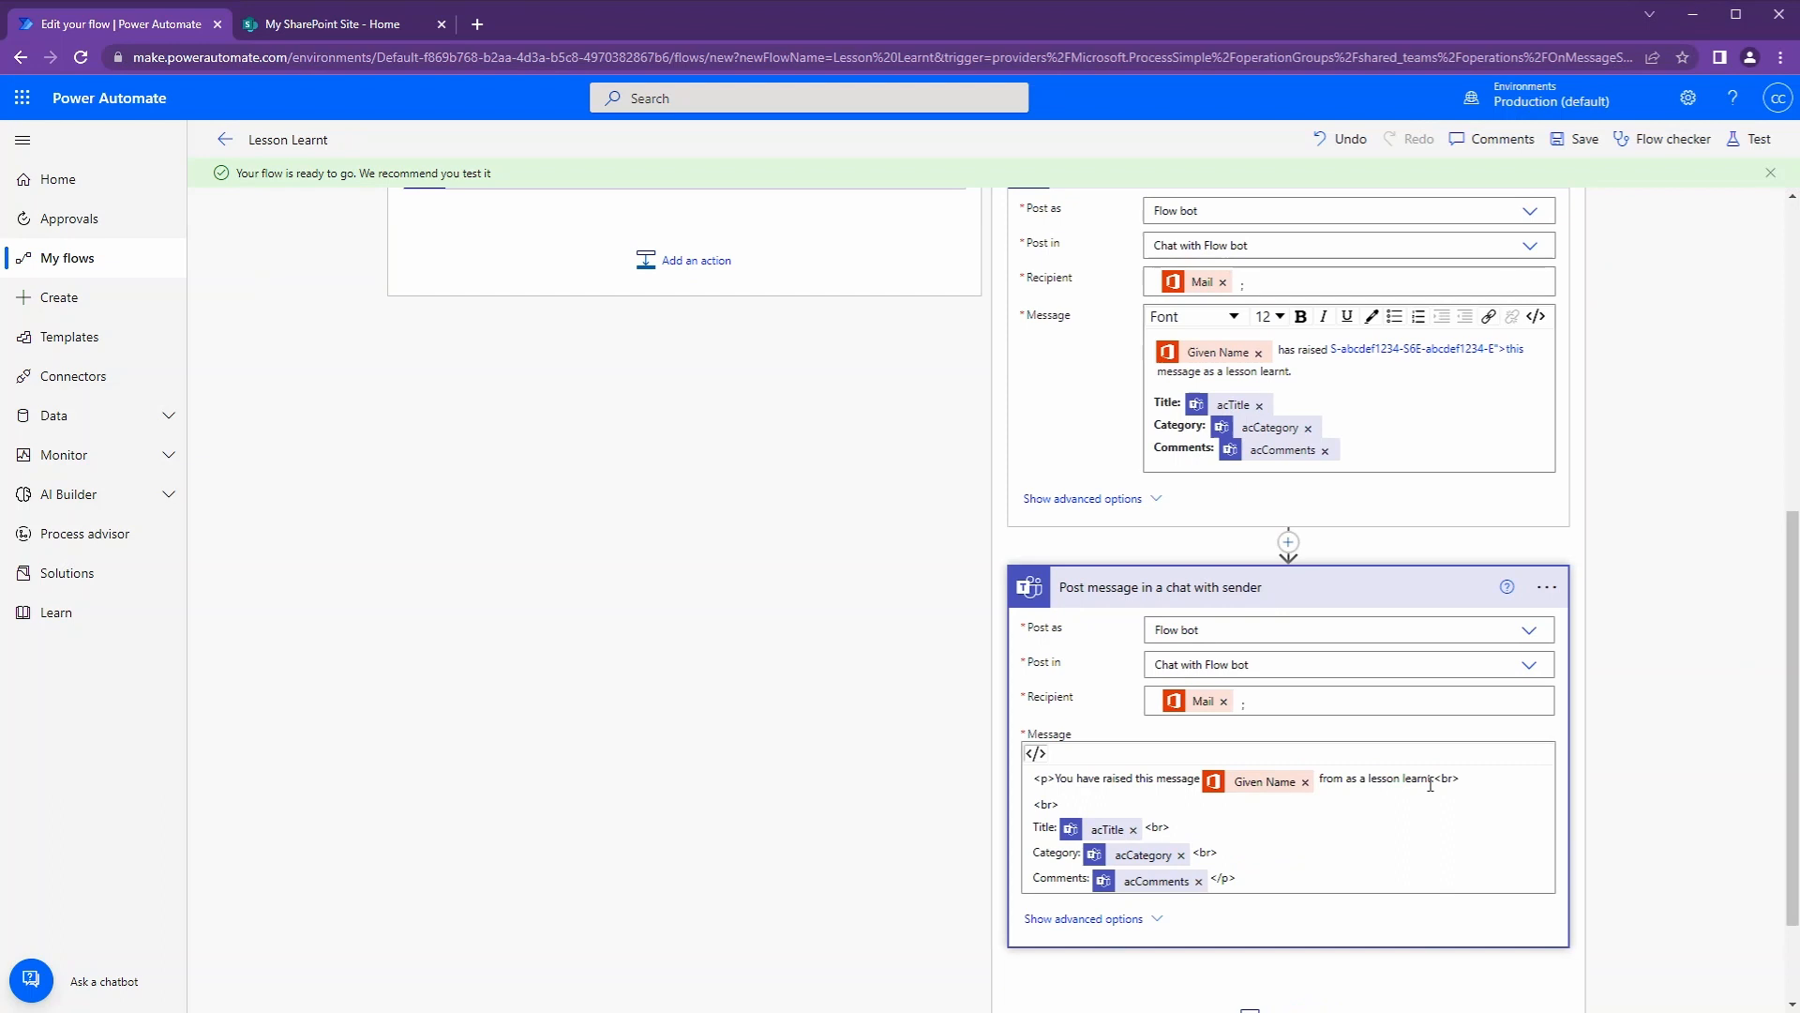
left_click(1141, 779)
double_click(1144, 778)
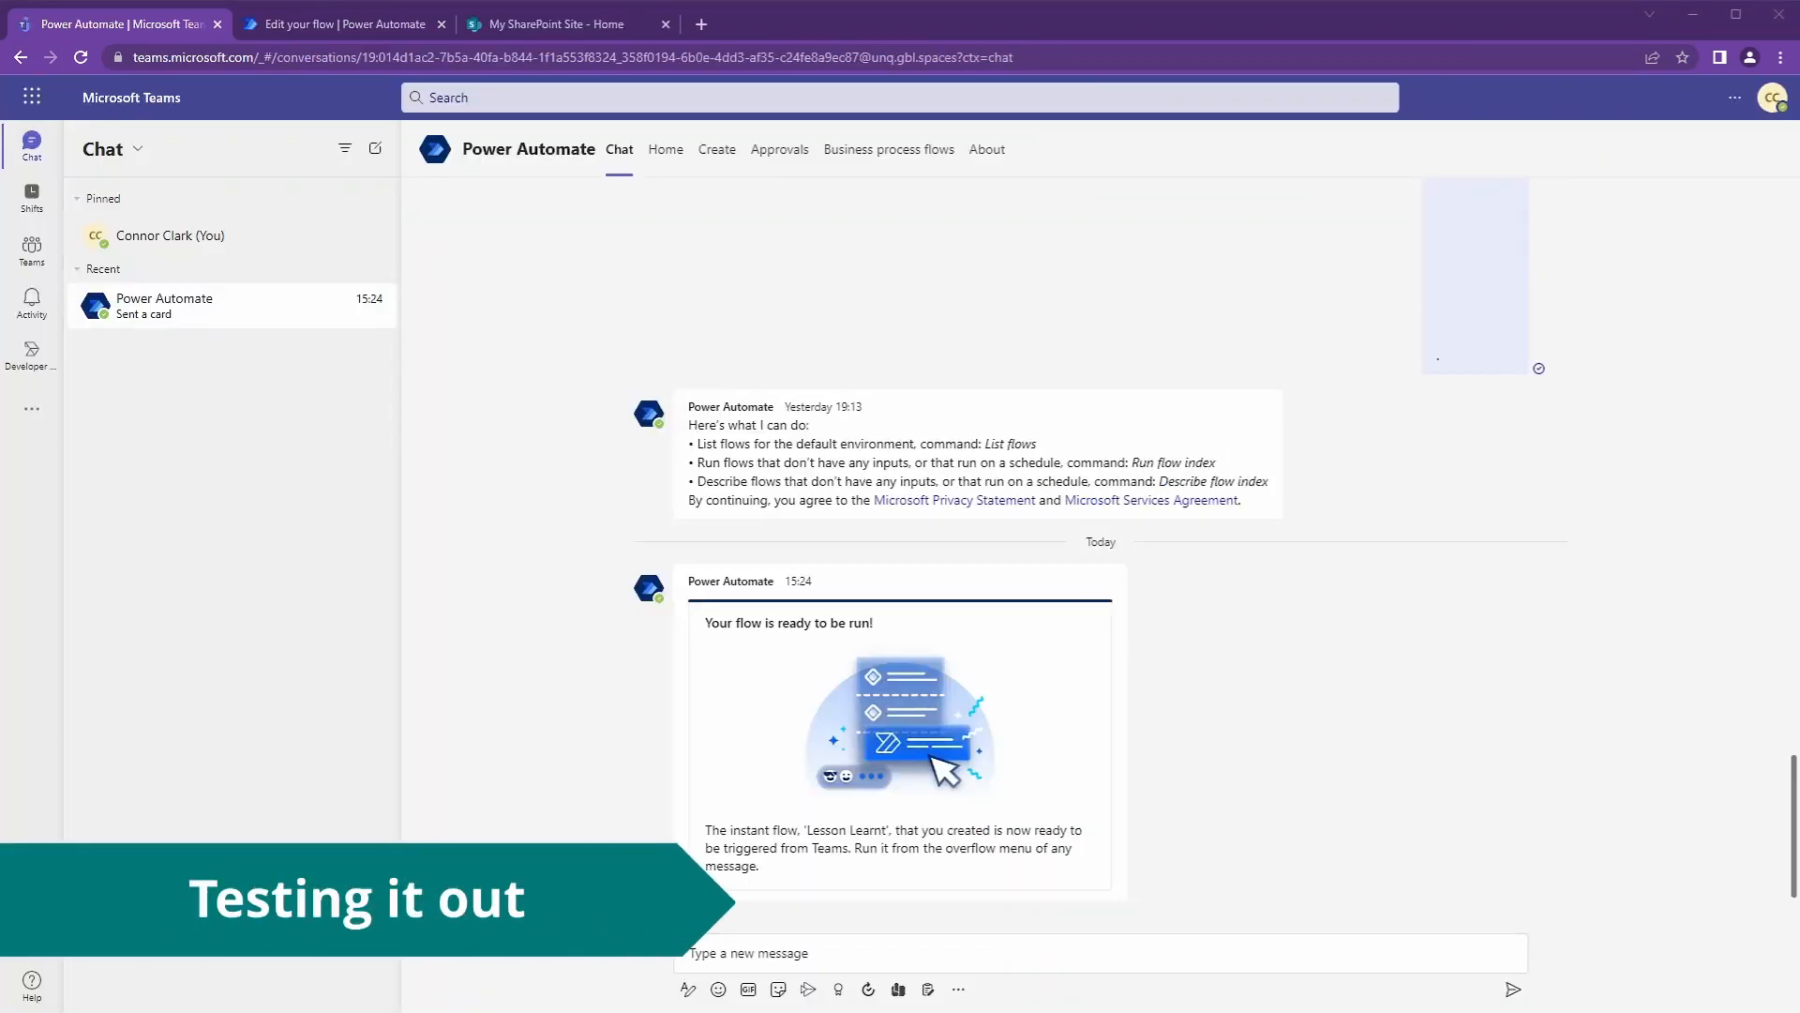
Step: In Microsoft Teams, run the Lesson Learnt action on the X1050 usability testing post in the Mark 8 Project Team's Design channel
left_click(34, 251)
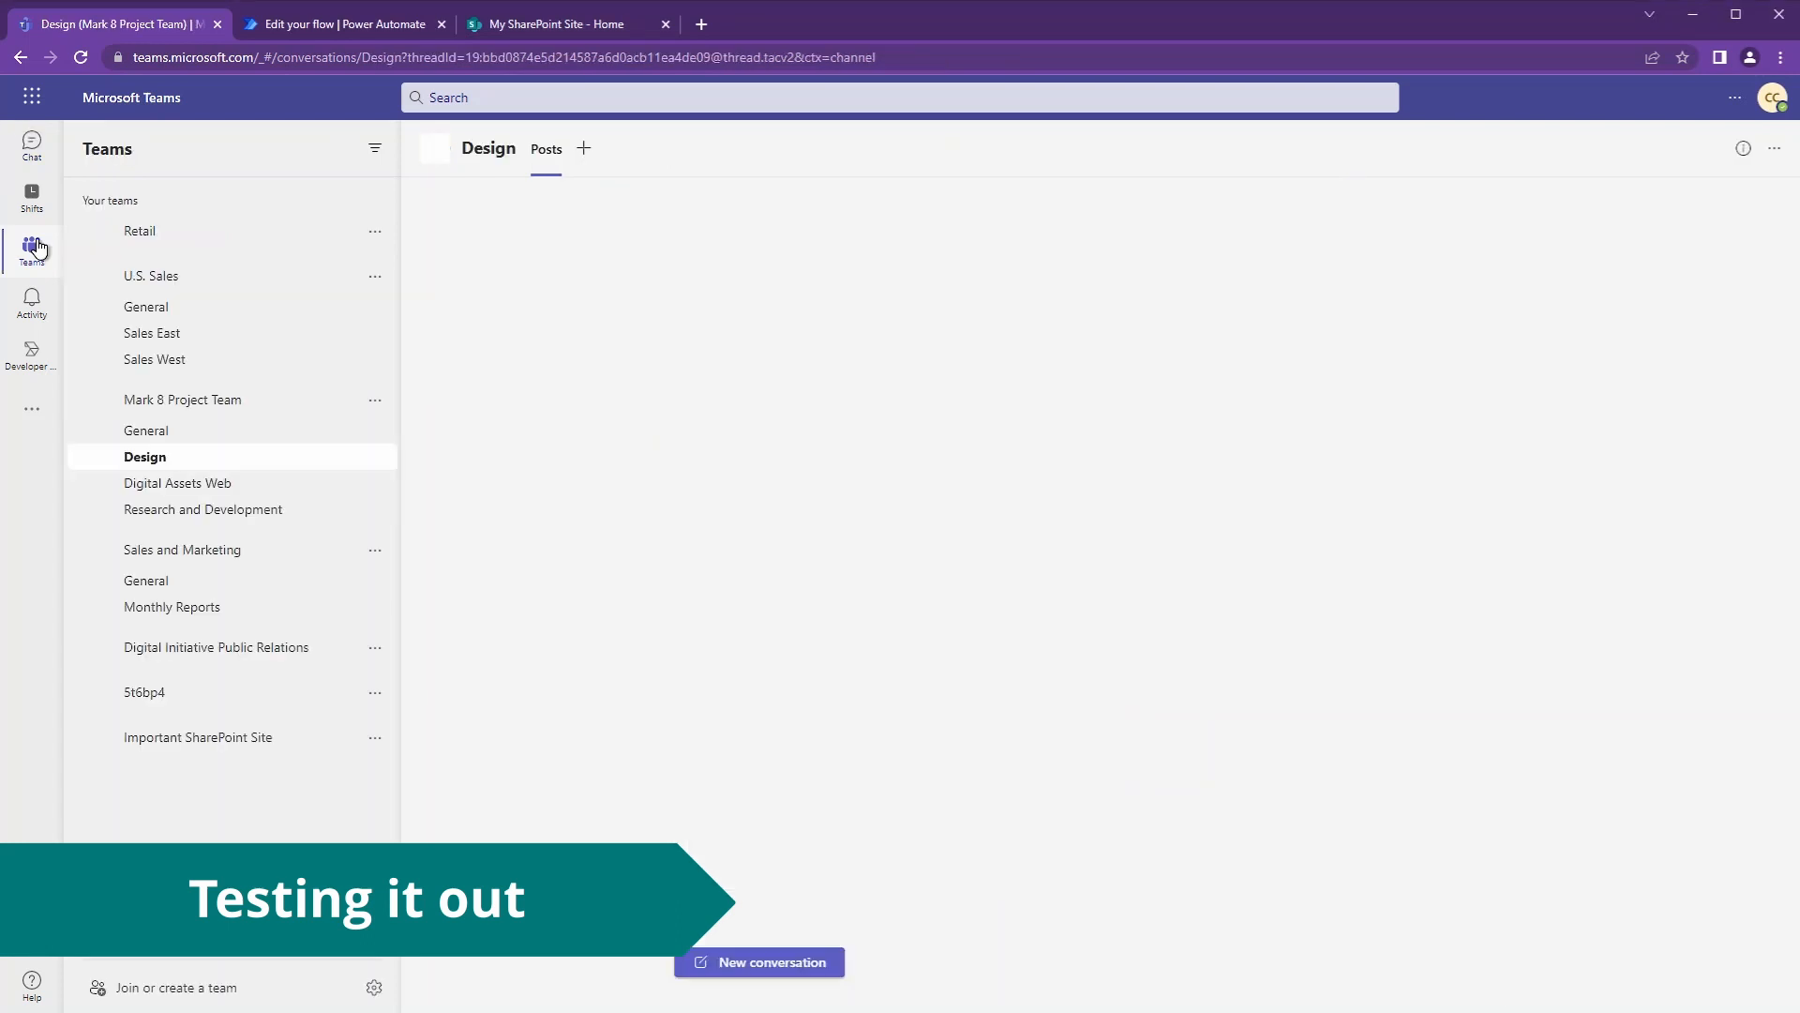
mouse_move(1455, 720)
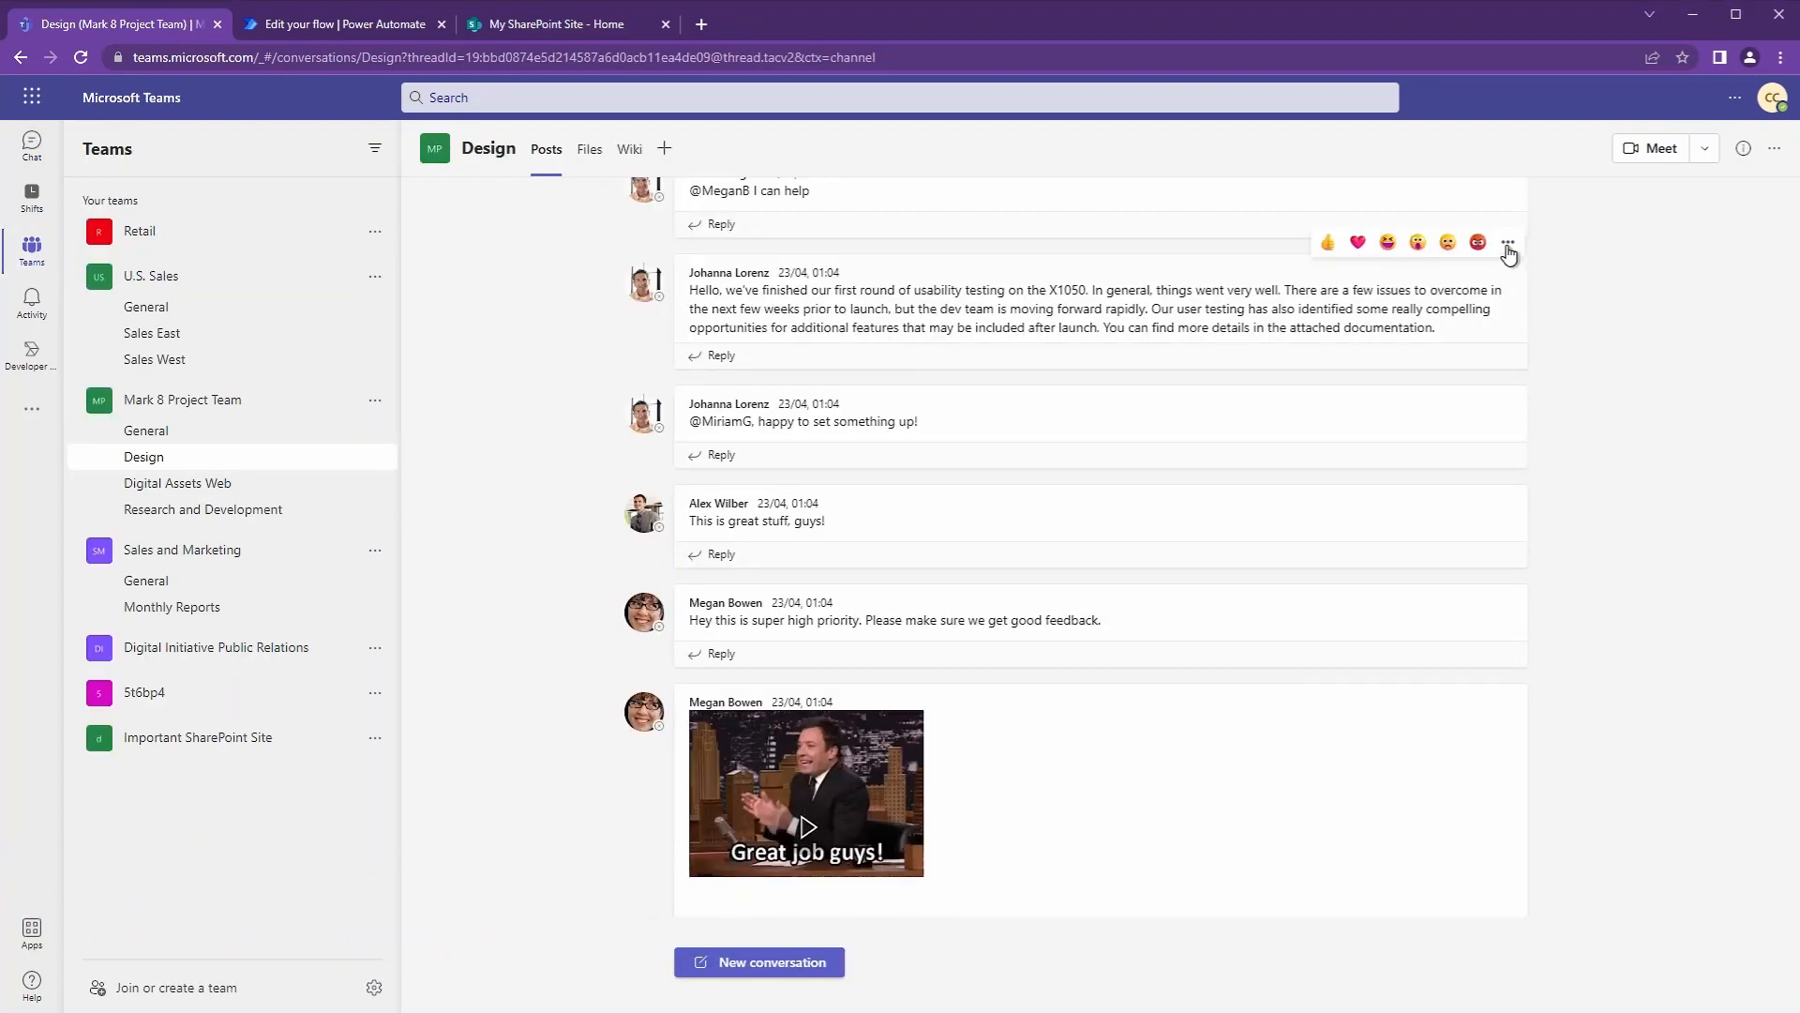
left_click(1507, 242)
mouse_move(1490, 530)
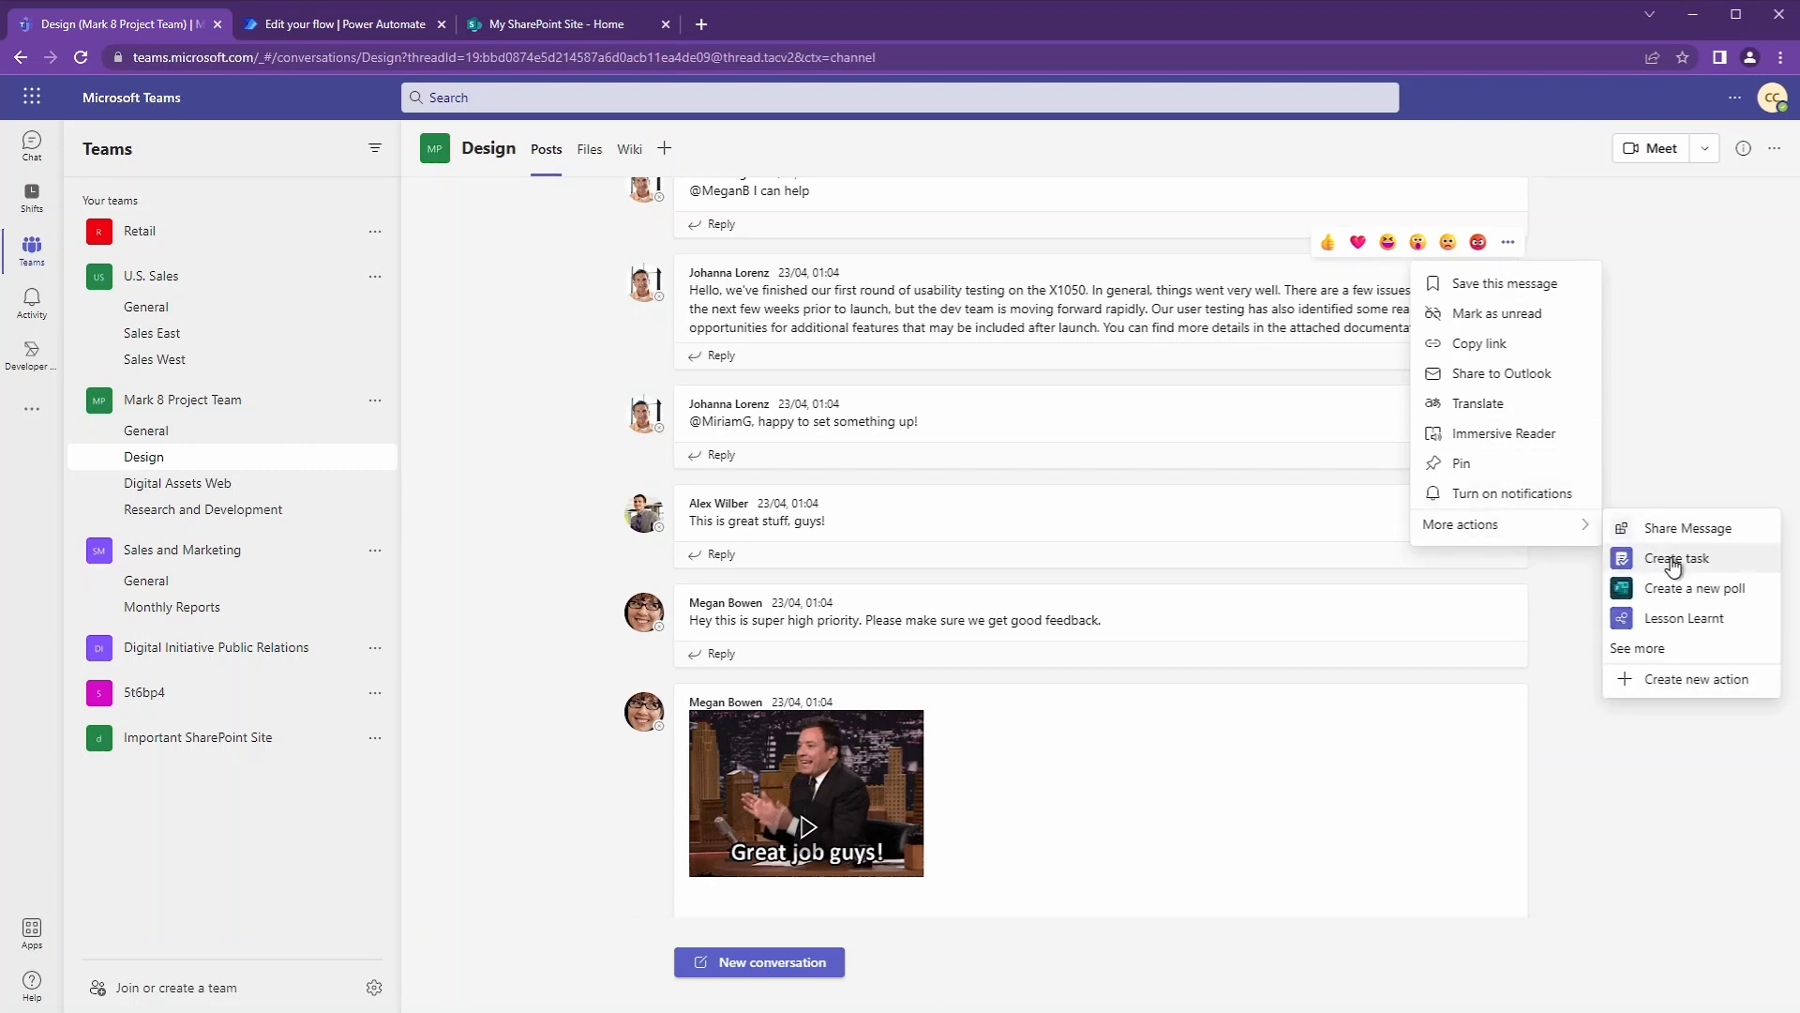
left_click(1672, 631)
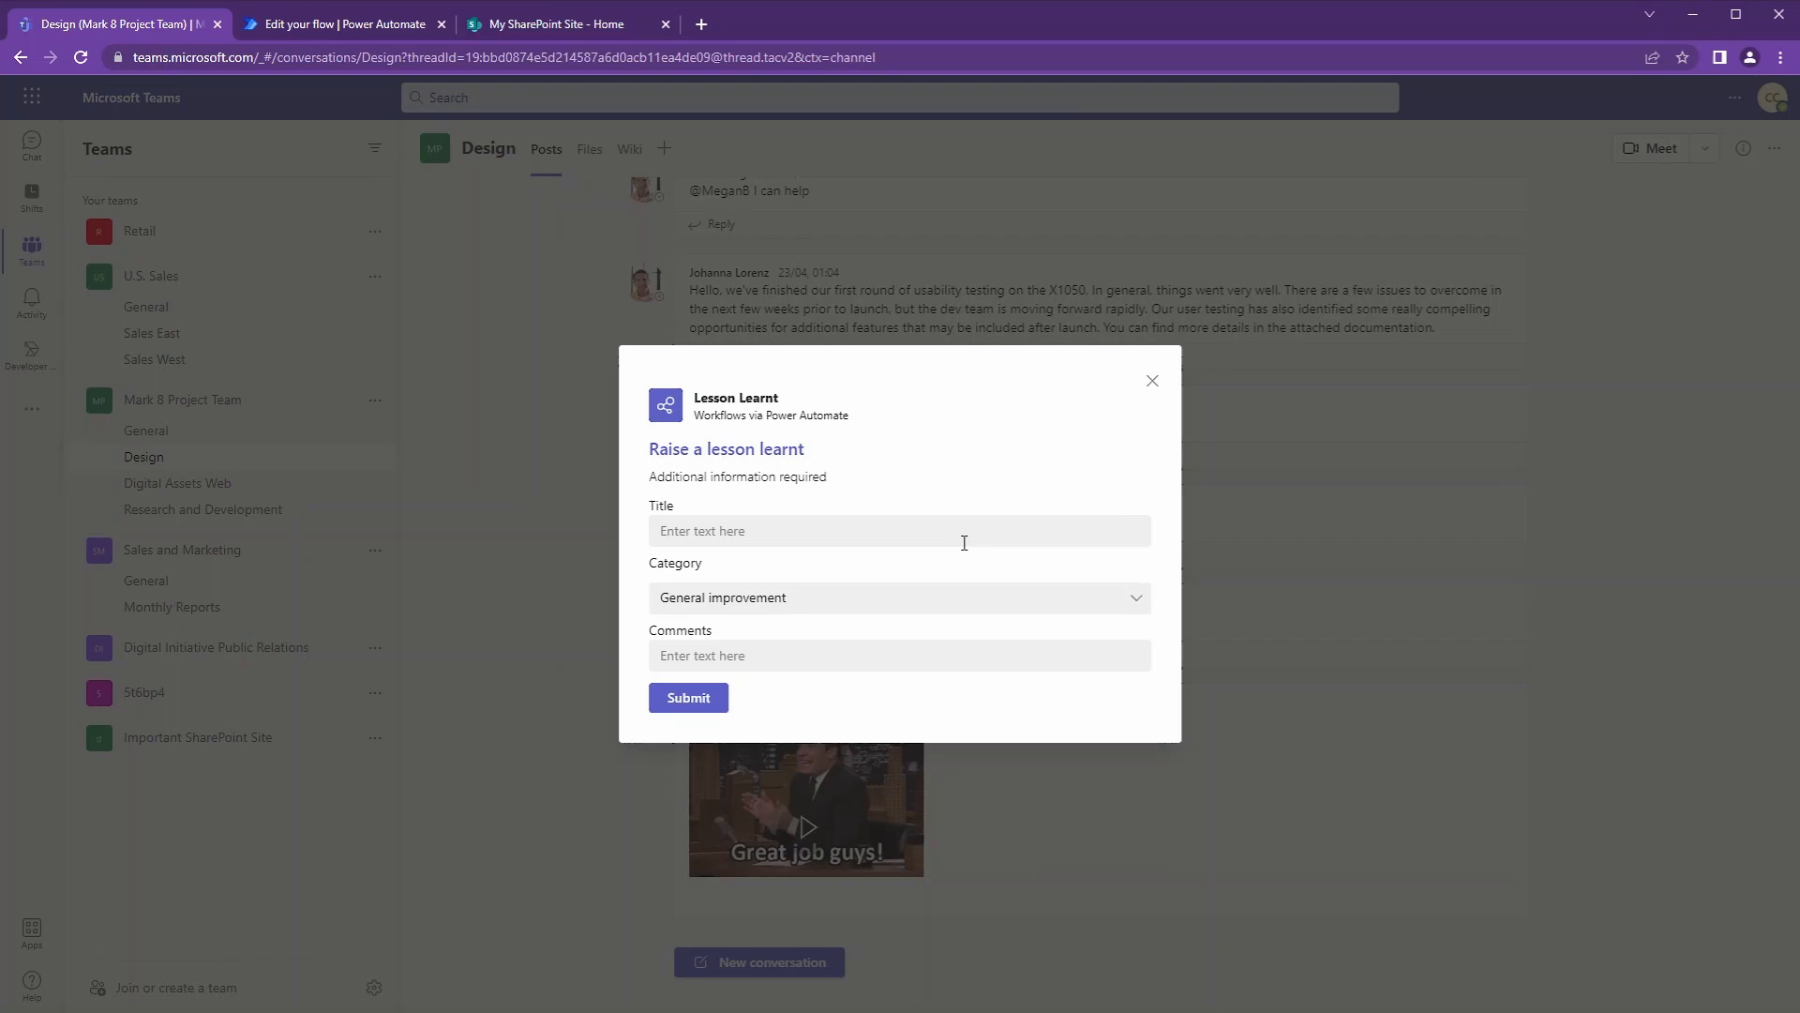
Step: Submit the lesson learnt form with the title X1050 and the comment "This is something we should remember"
left_click(964, 543)
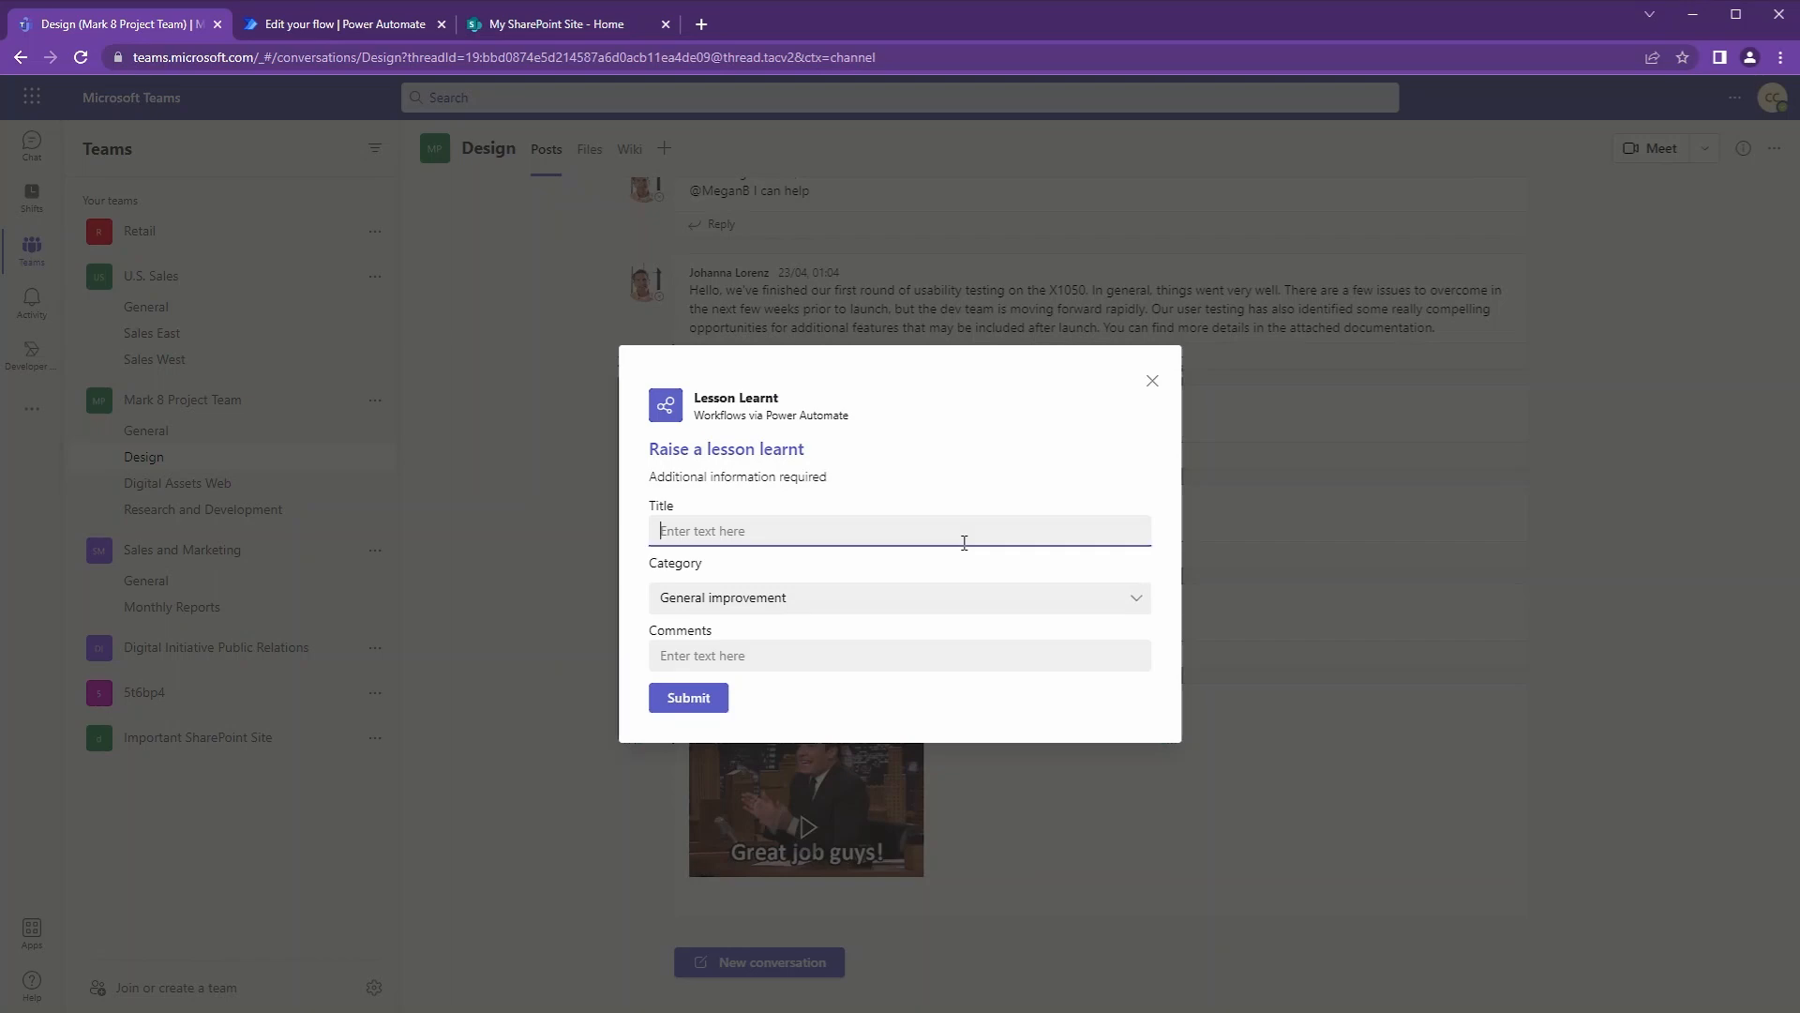
type("X1050")
left_click(797, 655)
type("This is something we should remember")
left_click(685, 701)
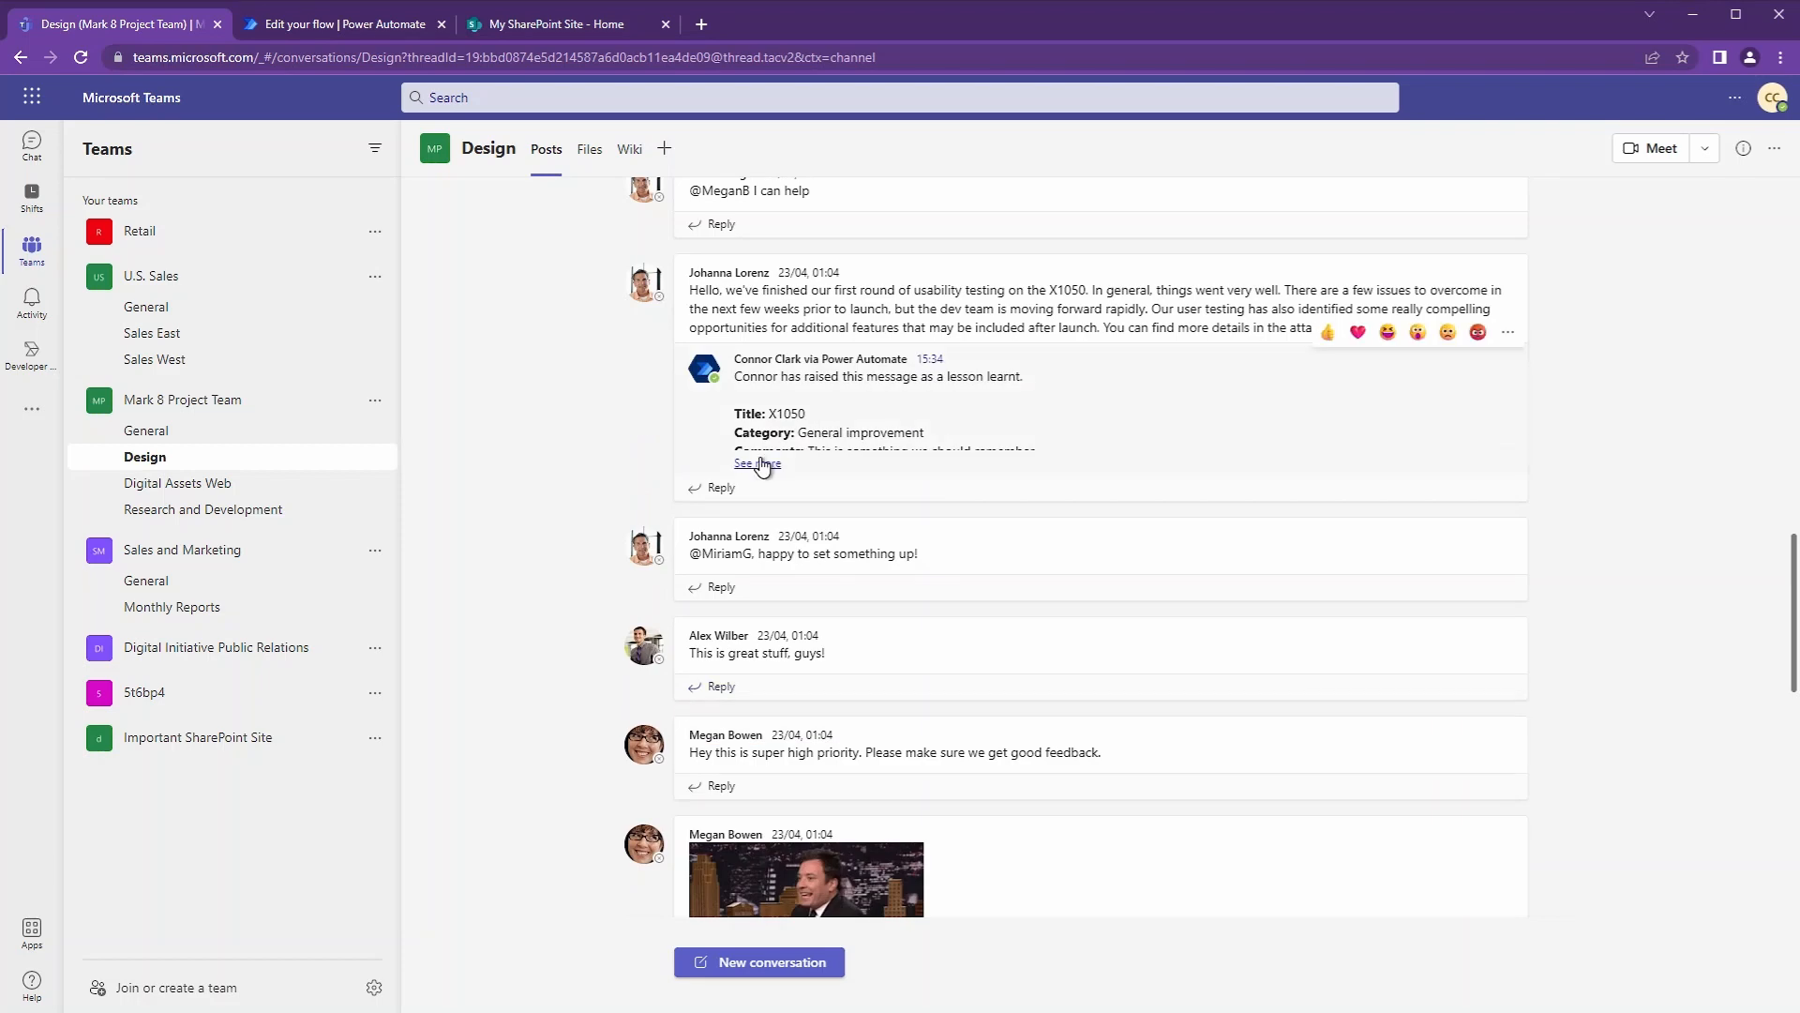
Step: Check the full flow reply under the post and the X1050 entry in SharePoint's Lessons Learnt Register
left_click(756, 465)
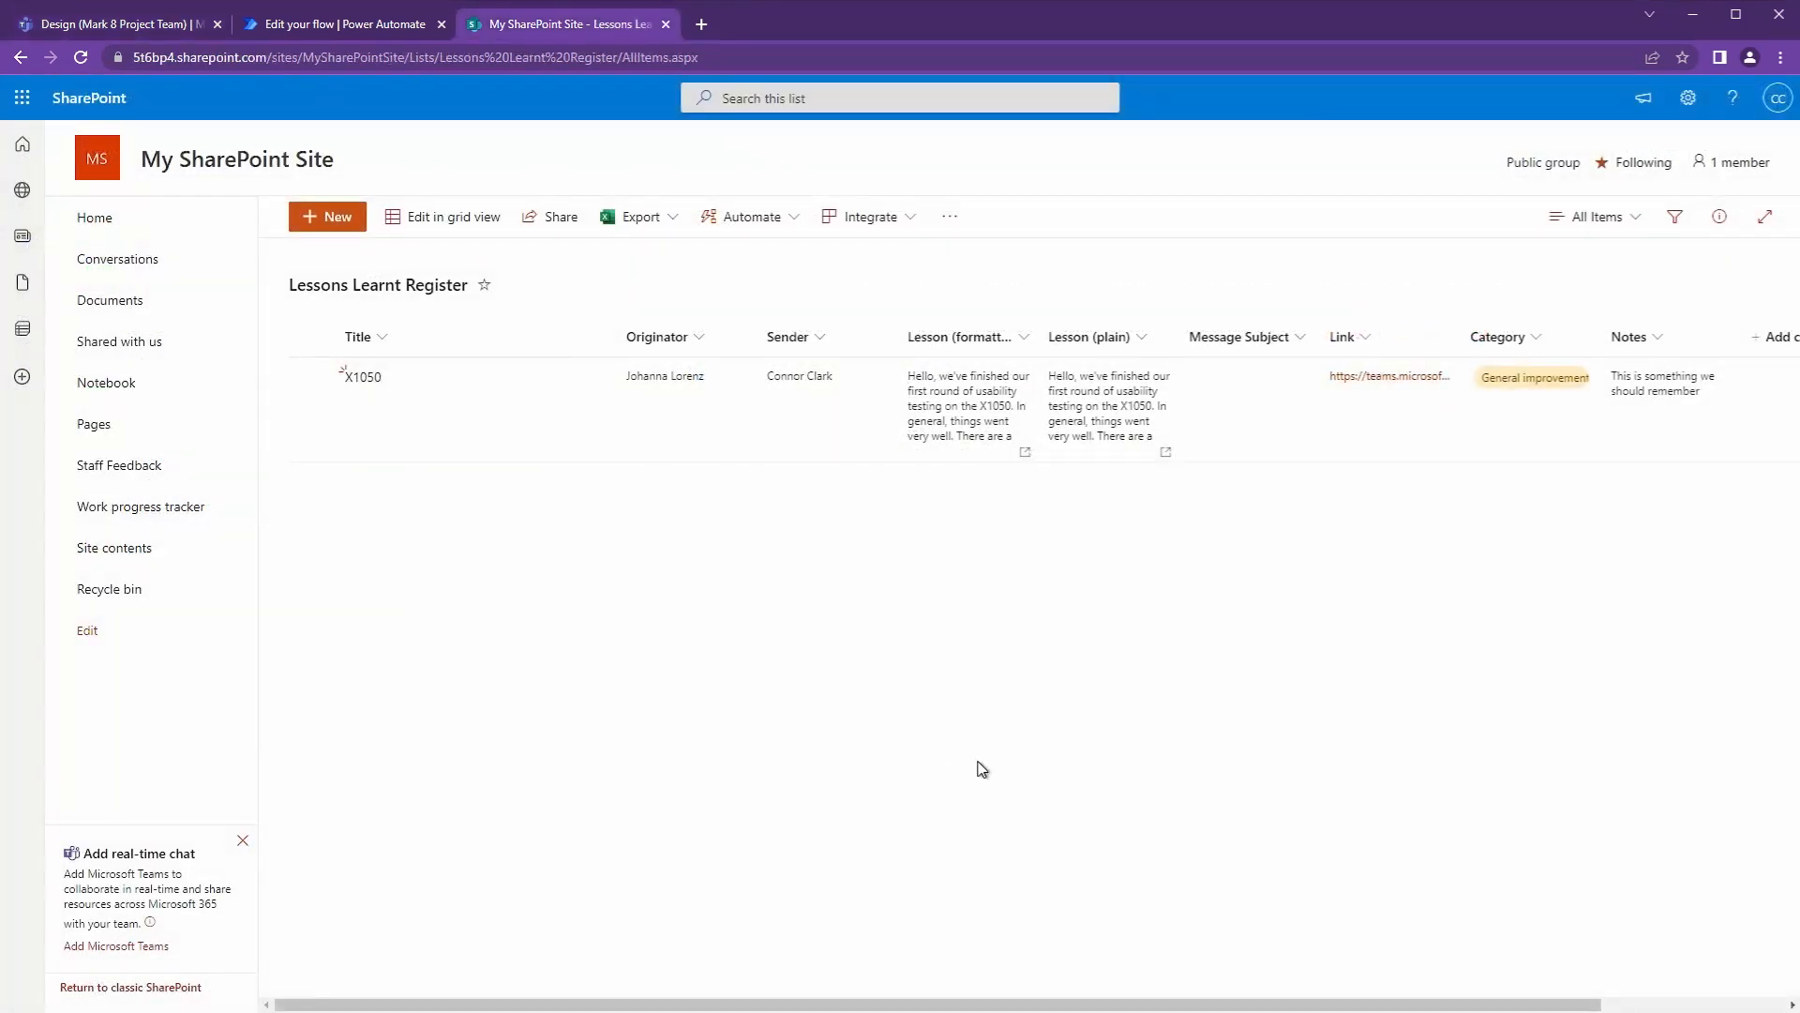
left_click_drag(965, 1005, 1191, 987)
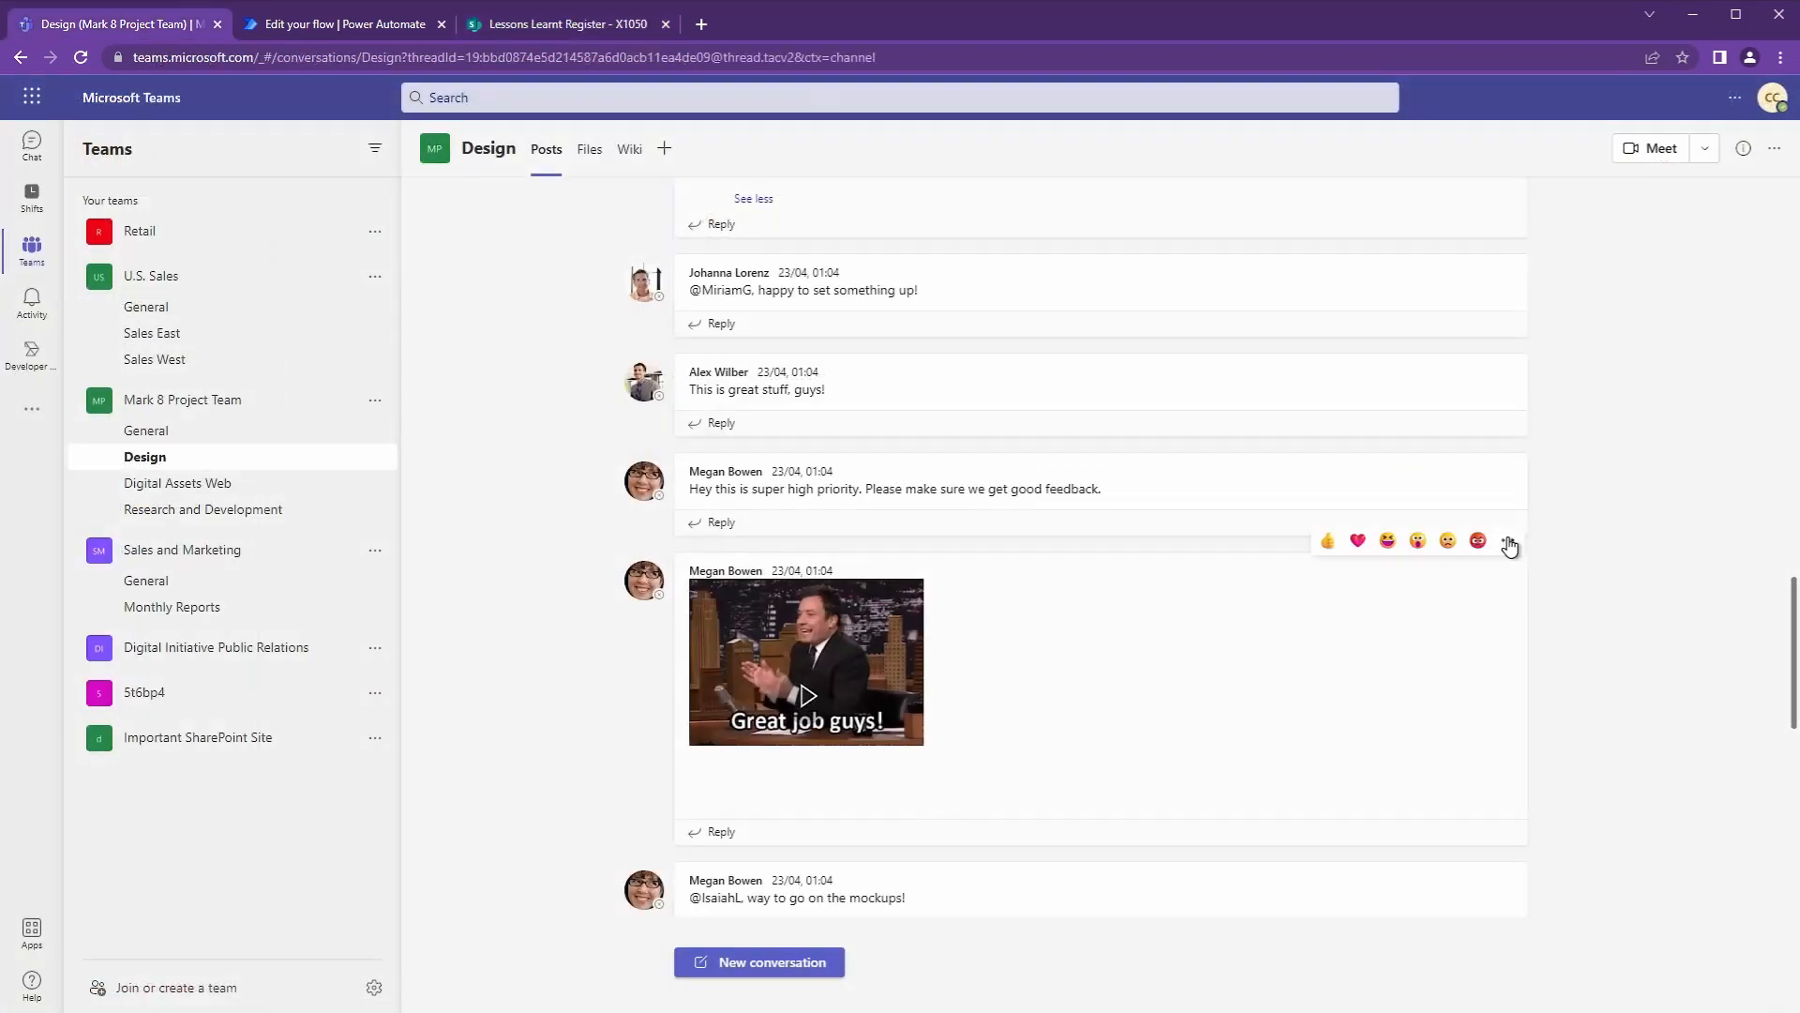
Step: Run the Lesson Learnt action on the "Great job guys!" GIF post in the Teams Design channel
left_click(1509, 542)
mouse_move(1500, 816)
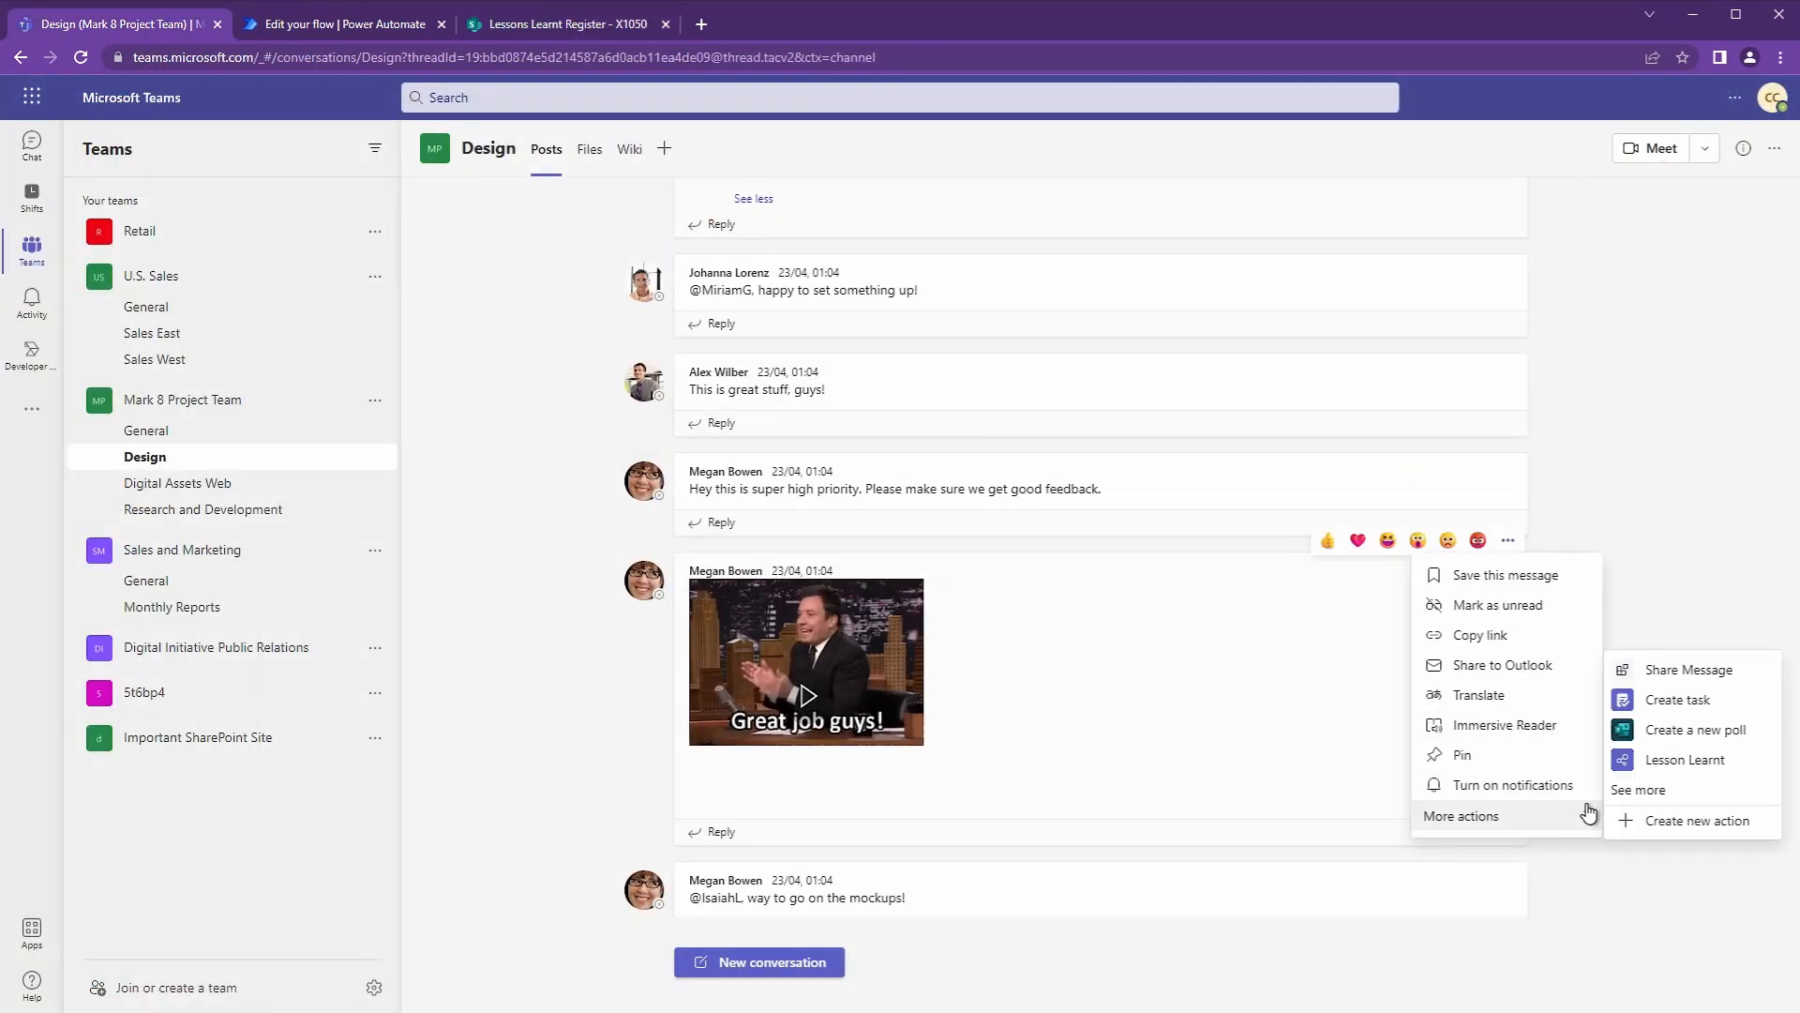
left_click(1685, 759)
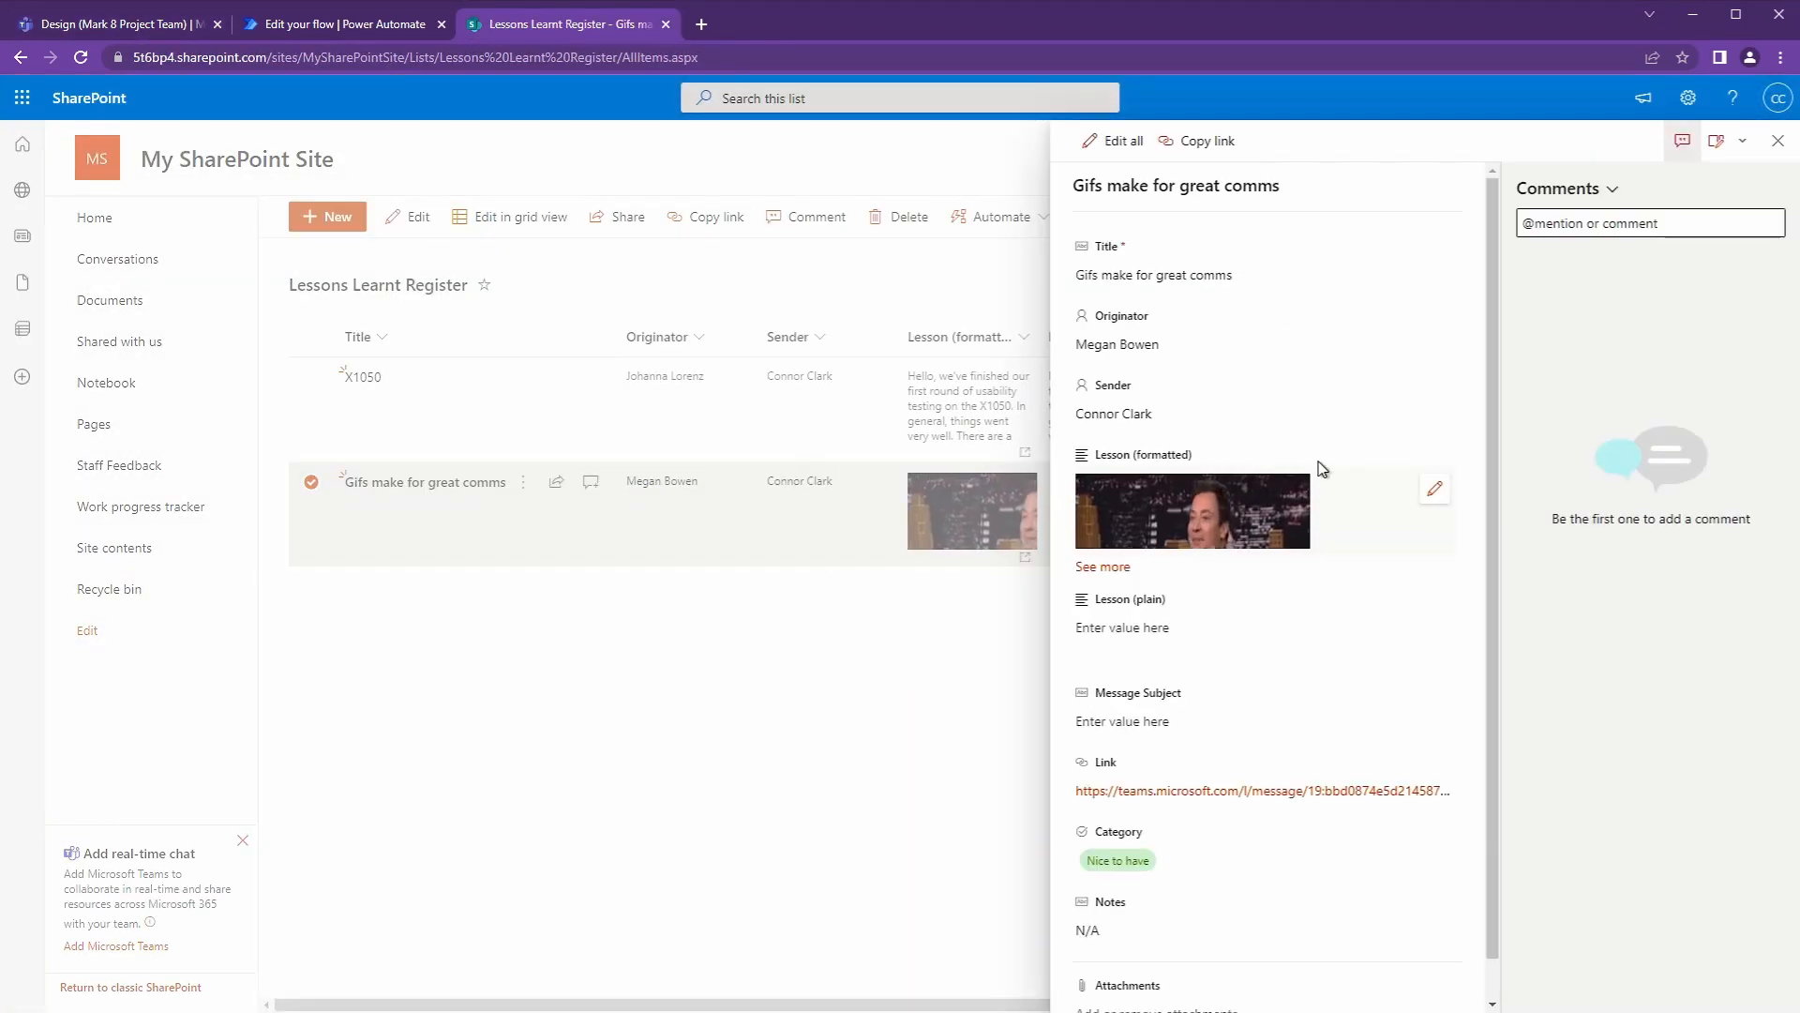
Step: View the full formatted lesson of the "Gifs make for great comms" entry in SharePoint, and return to Microsoft Teams
left_click(1104, 565)
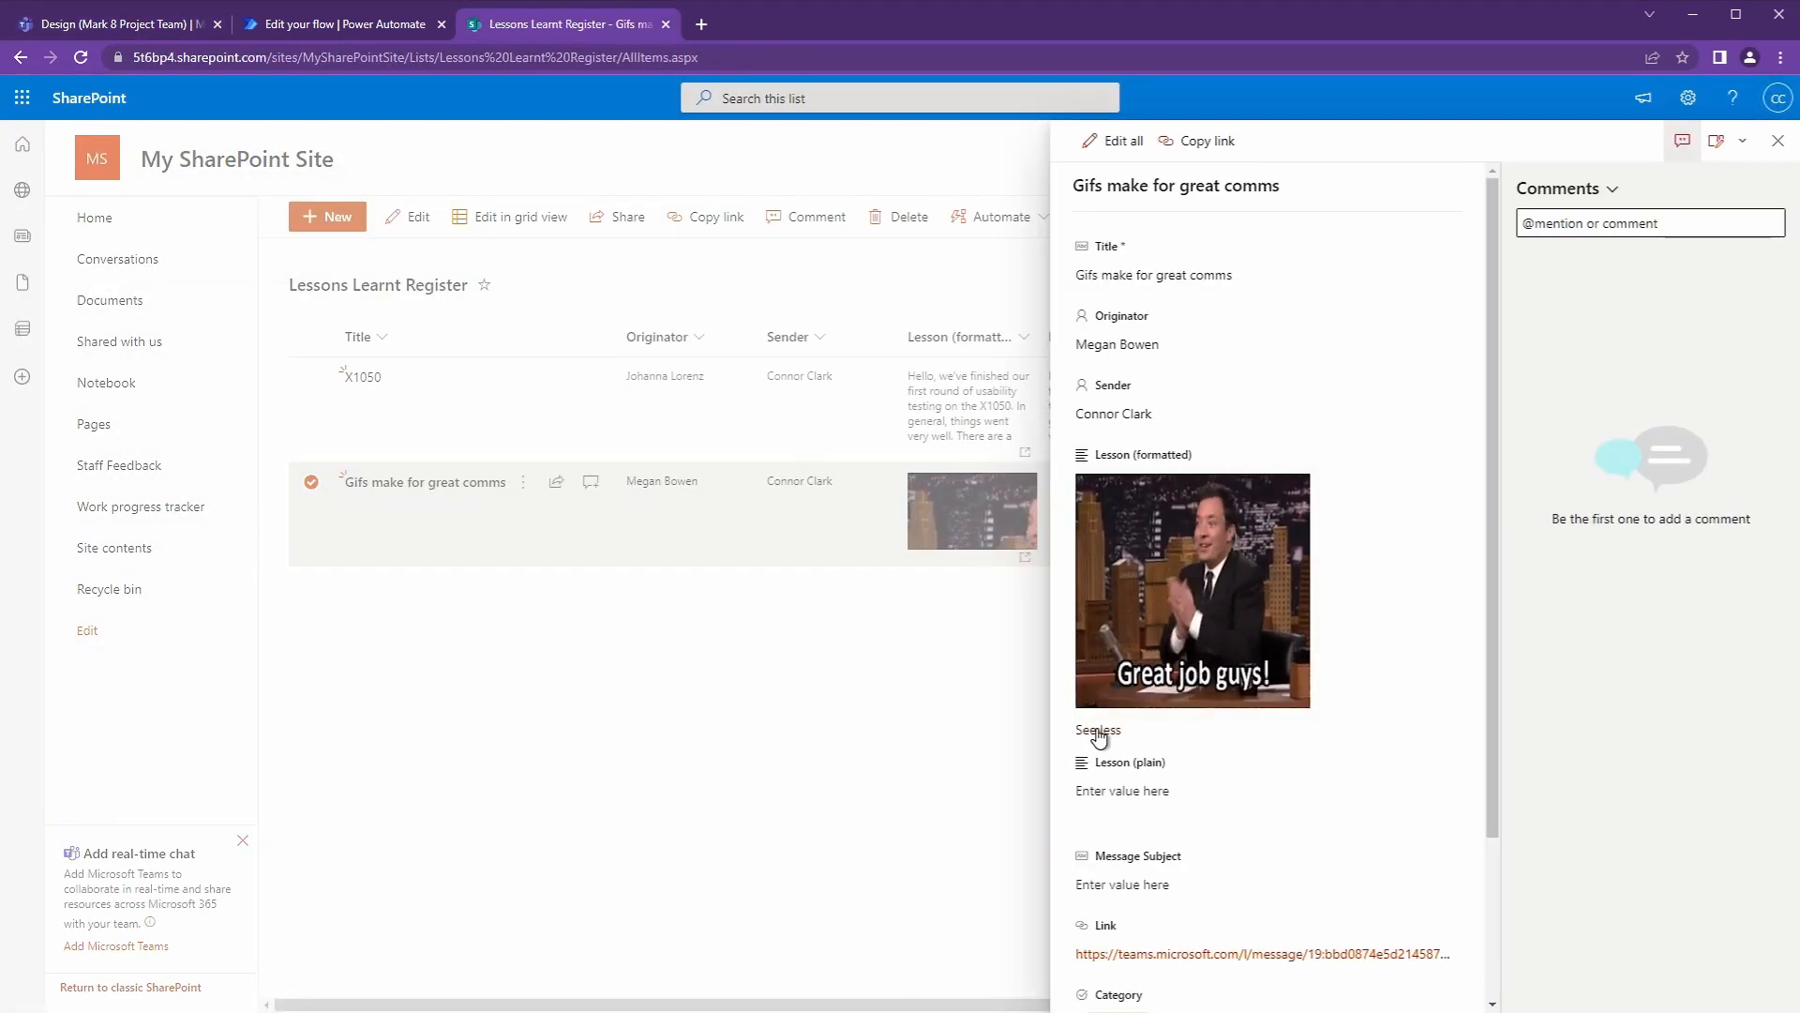
left_click(1434, 488)
key("ctrl+1")
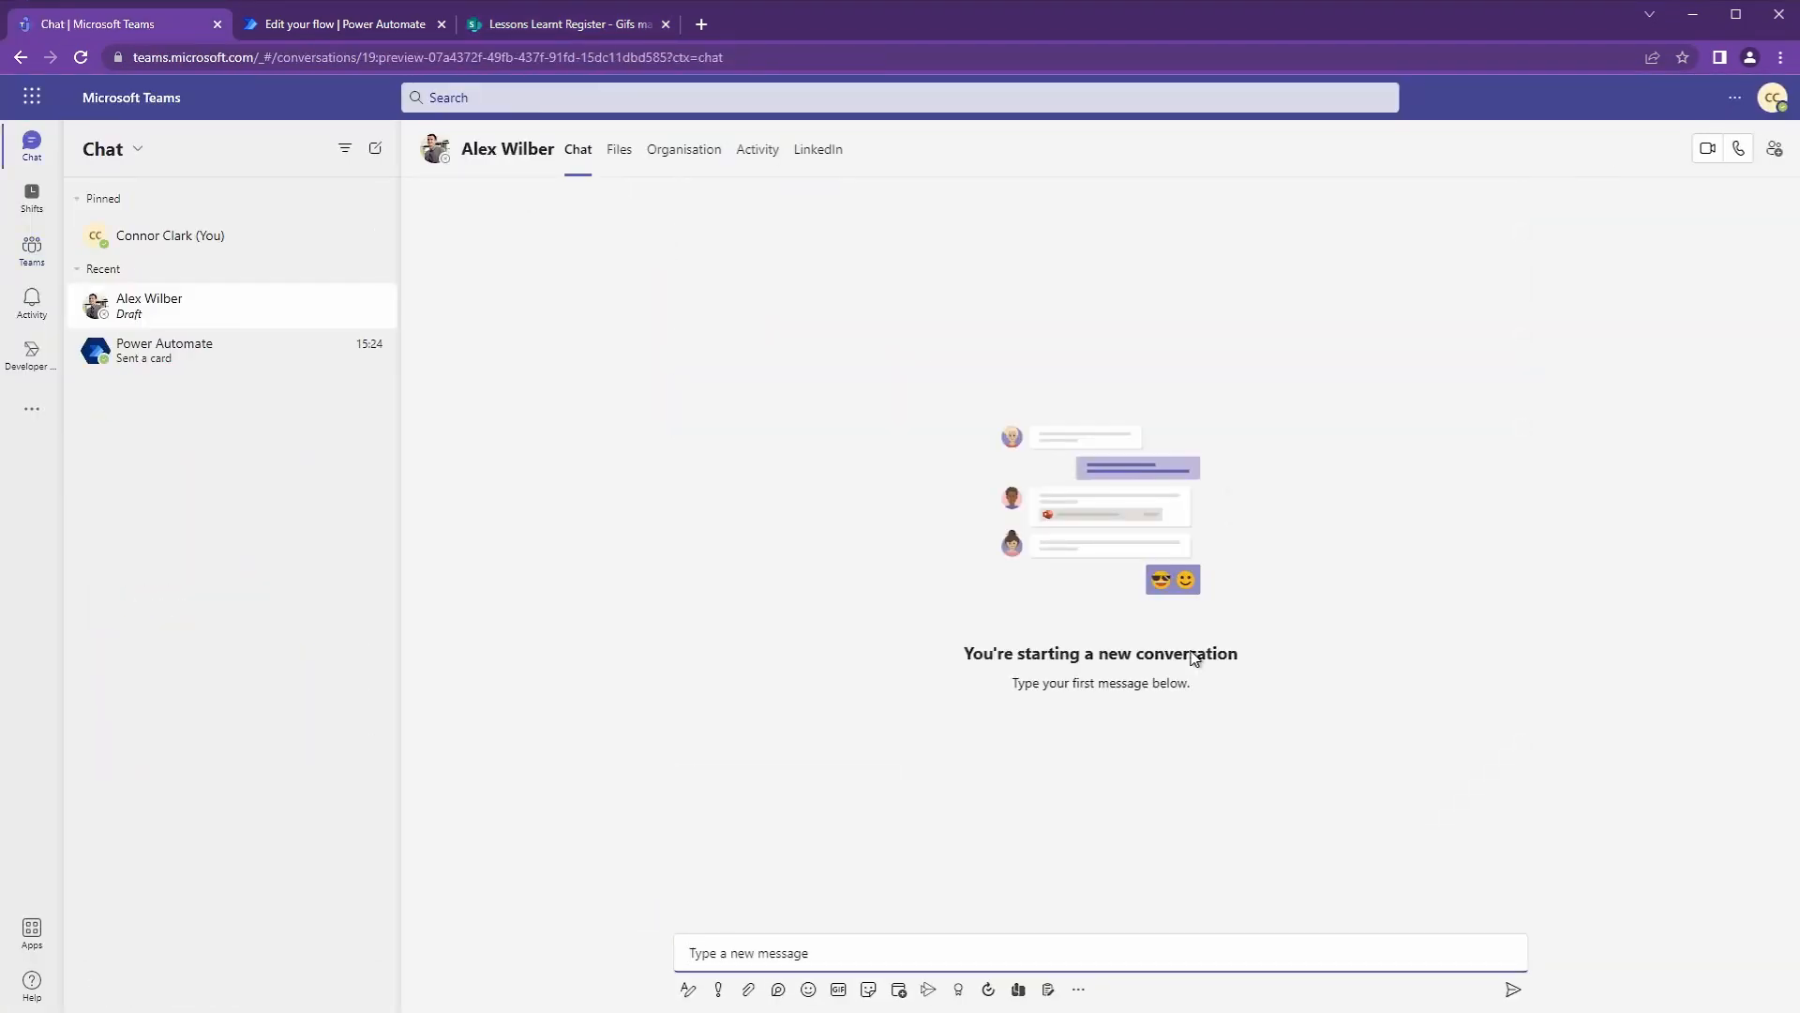
Step: Send the chat message "In the future we need to do XYZ" and run the Lesson Learnt action on it
type("In the future we need to do XYZ")
key("Return")
left_click(1511, 198)
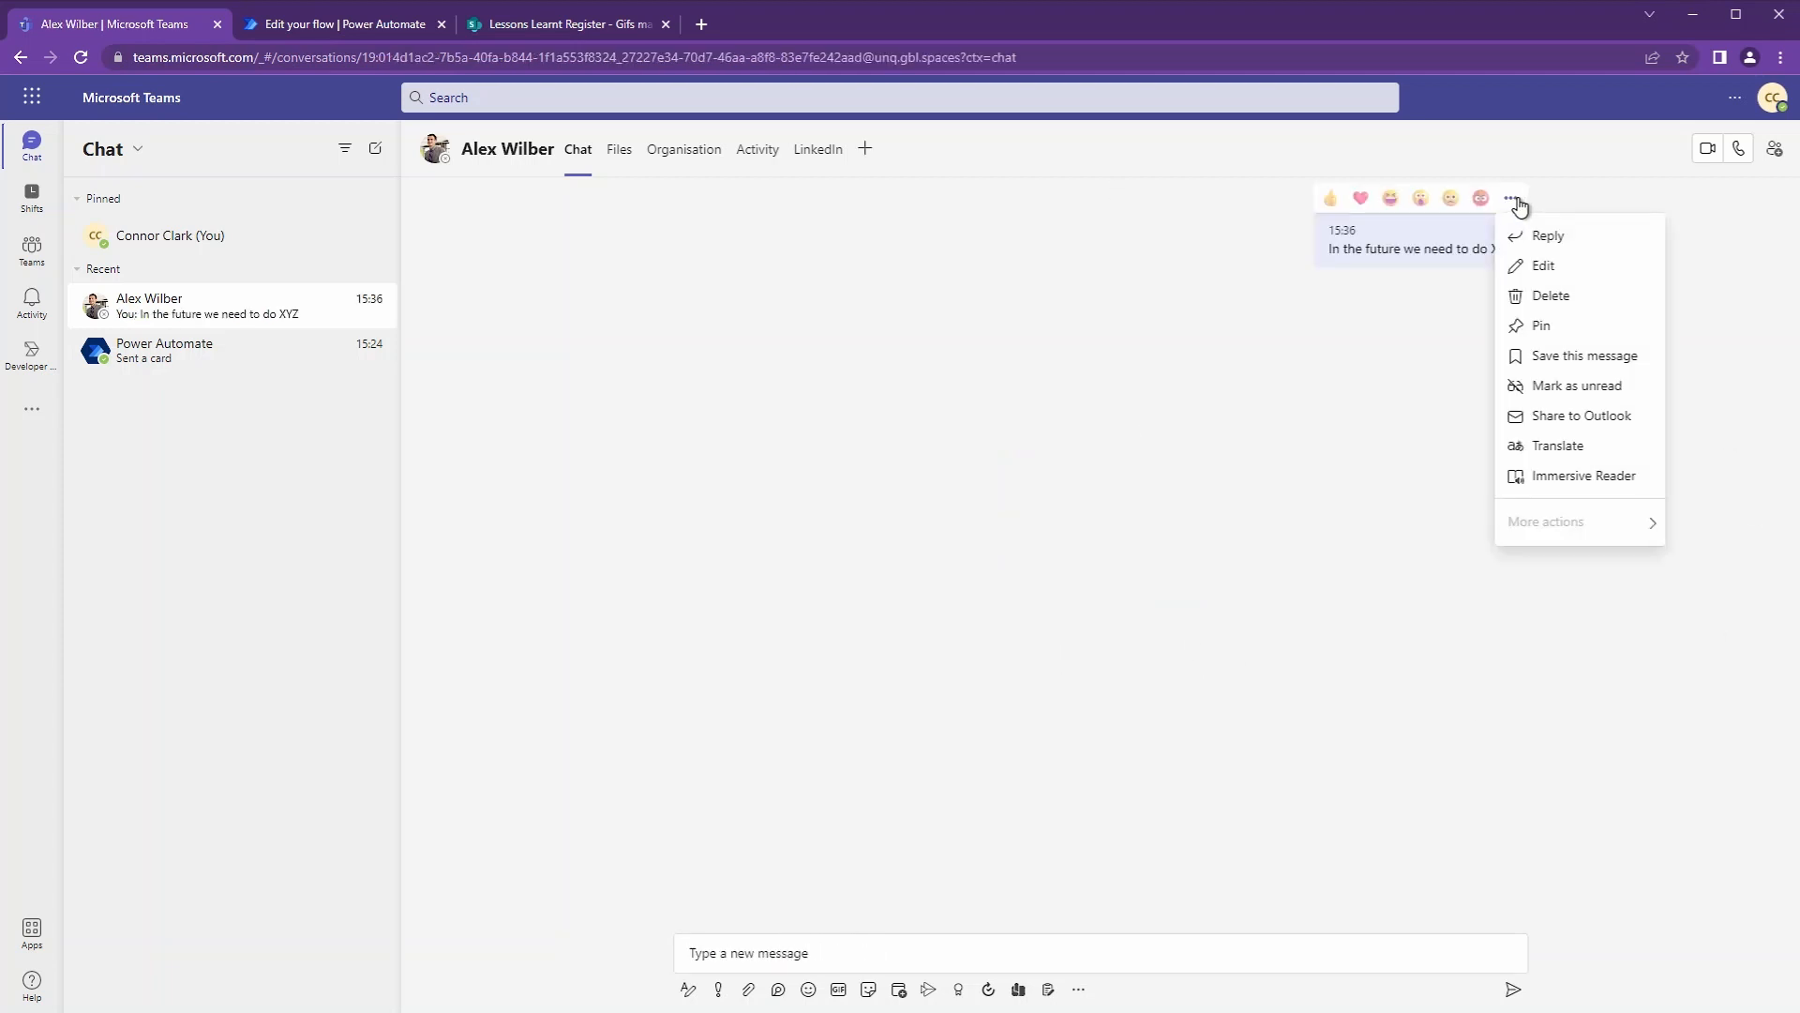
left_click(1591, 522)
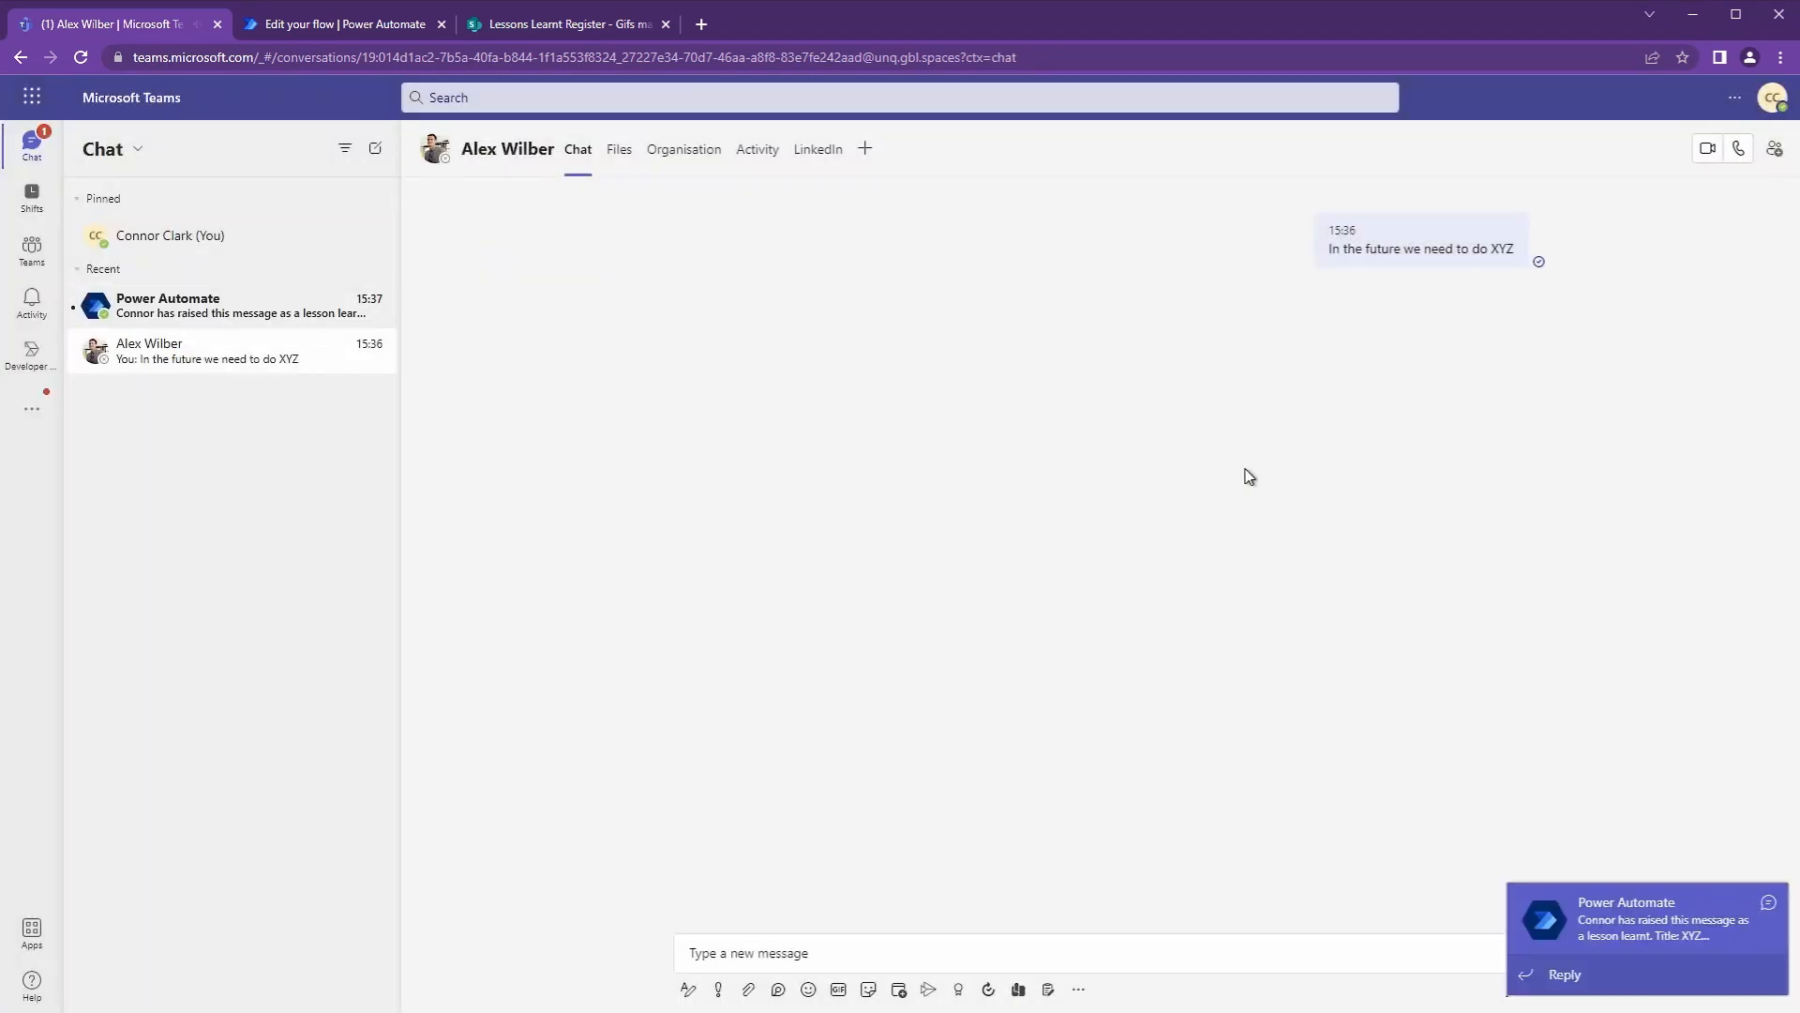
Step: Read the XYZ lesson notifications in the Power Automate chat and test the "this" link in the originator's message
left_click(240, 321)
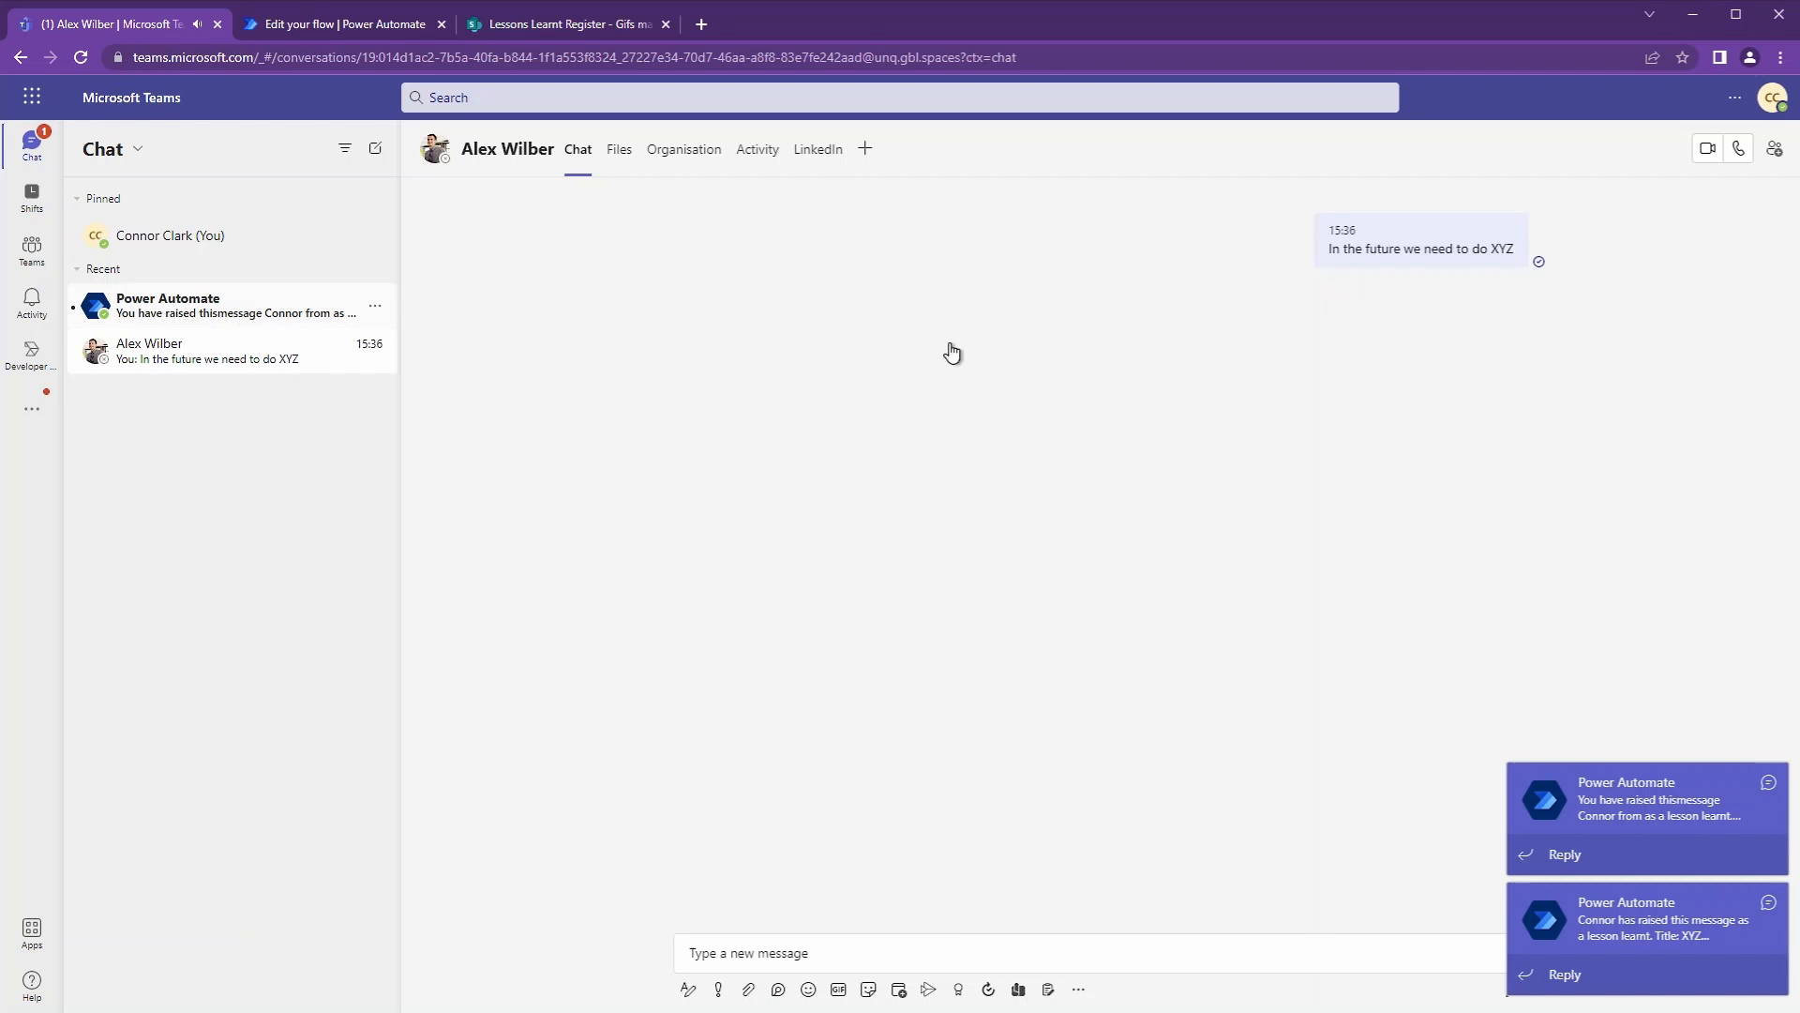
mouse_move(925, 363)
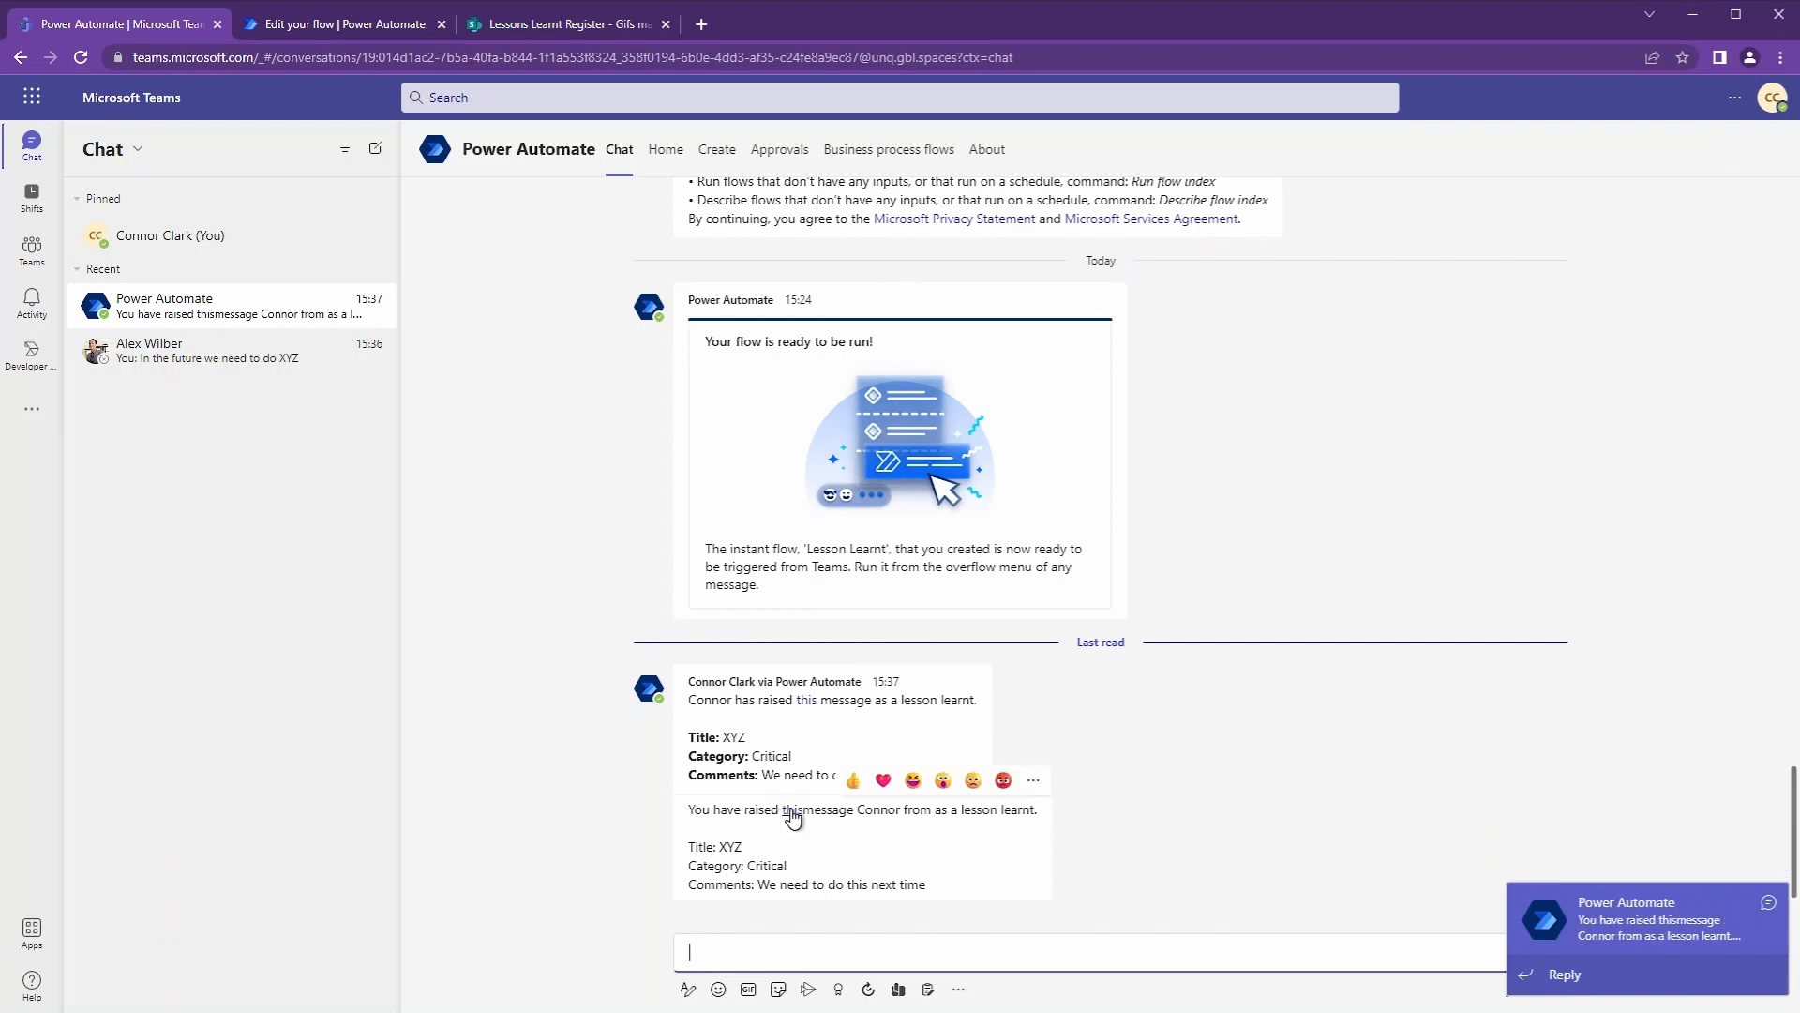
left_click(806, 700)
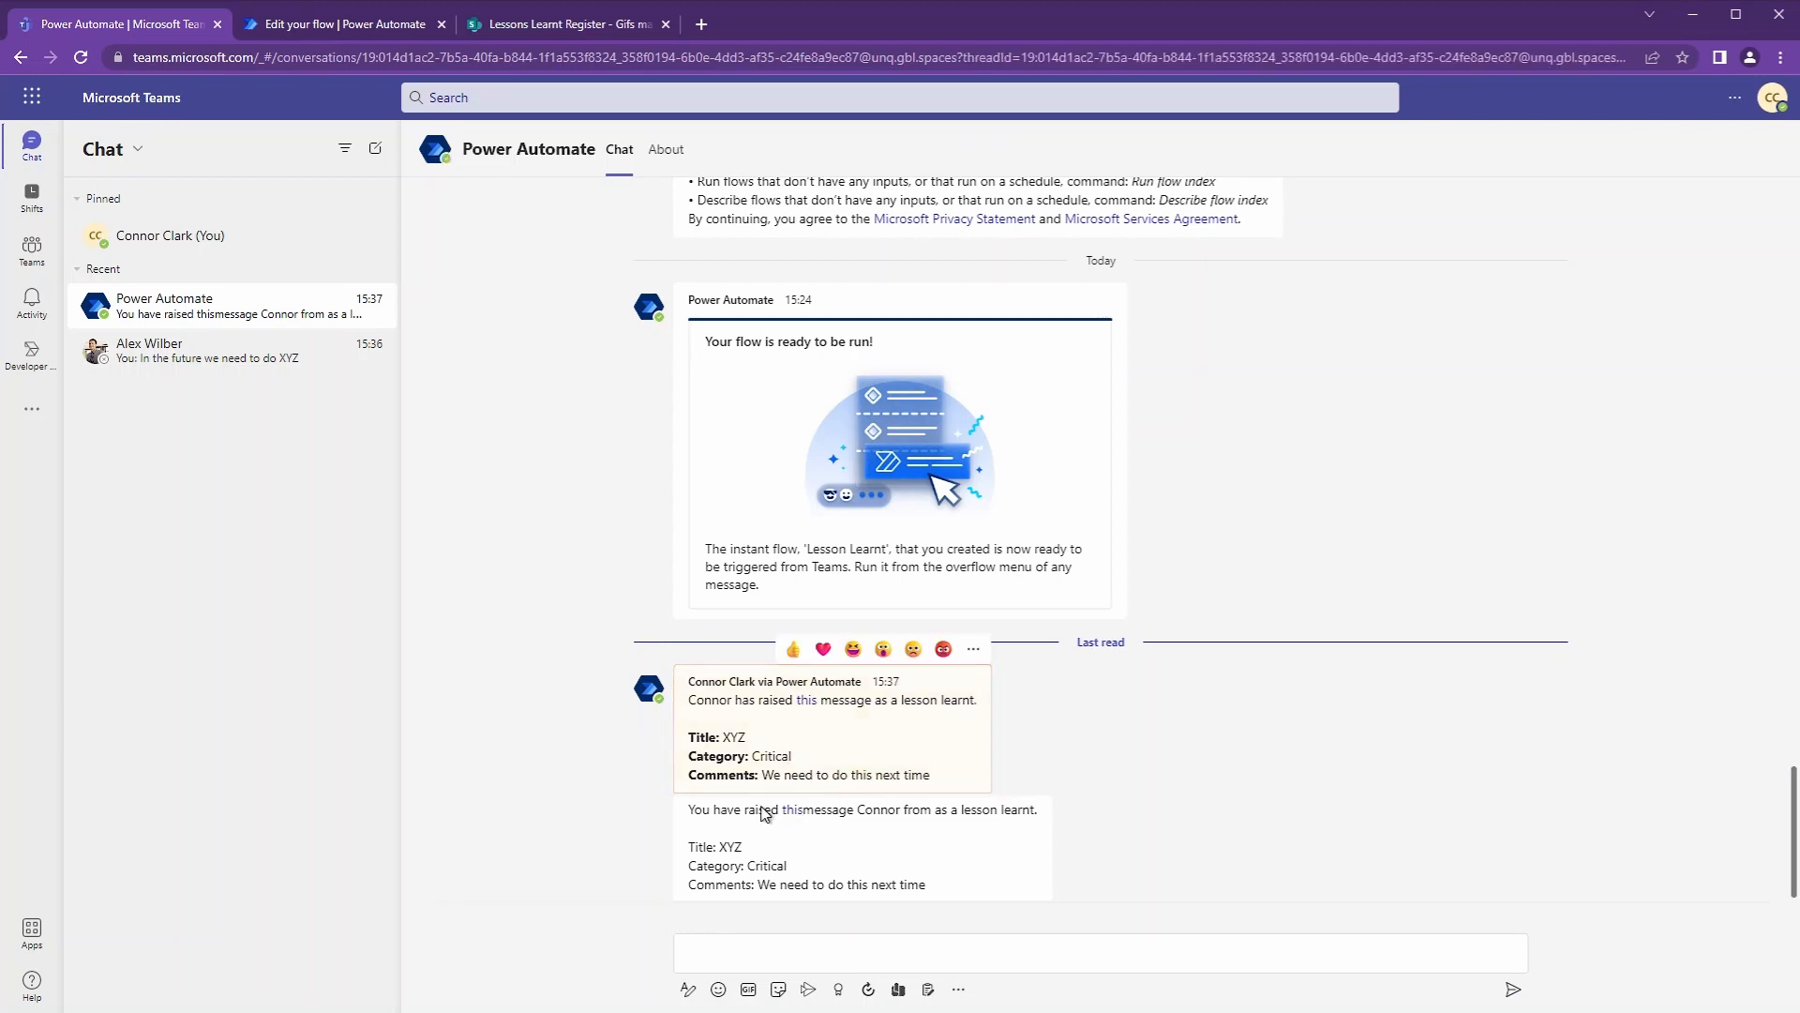
Step: In Power Automate, replace the broken href in the originator chat message's HTML with the Link to message dynamic content
left_click(346, 24)
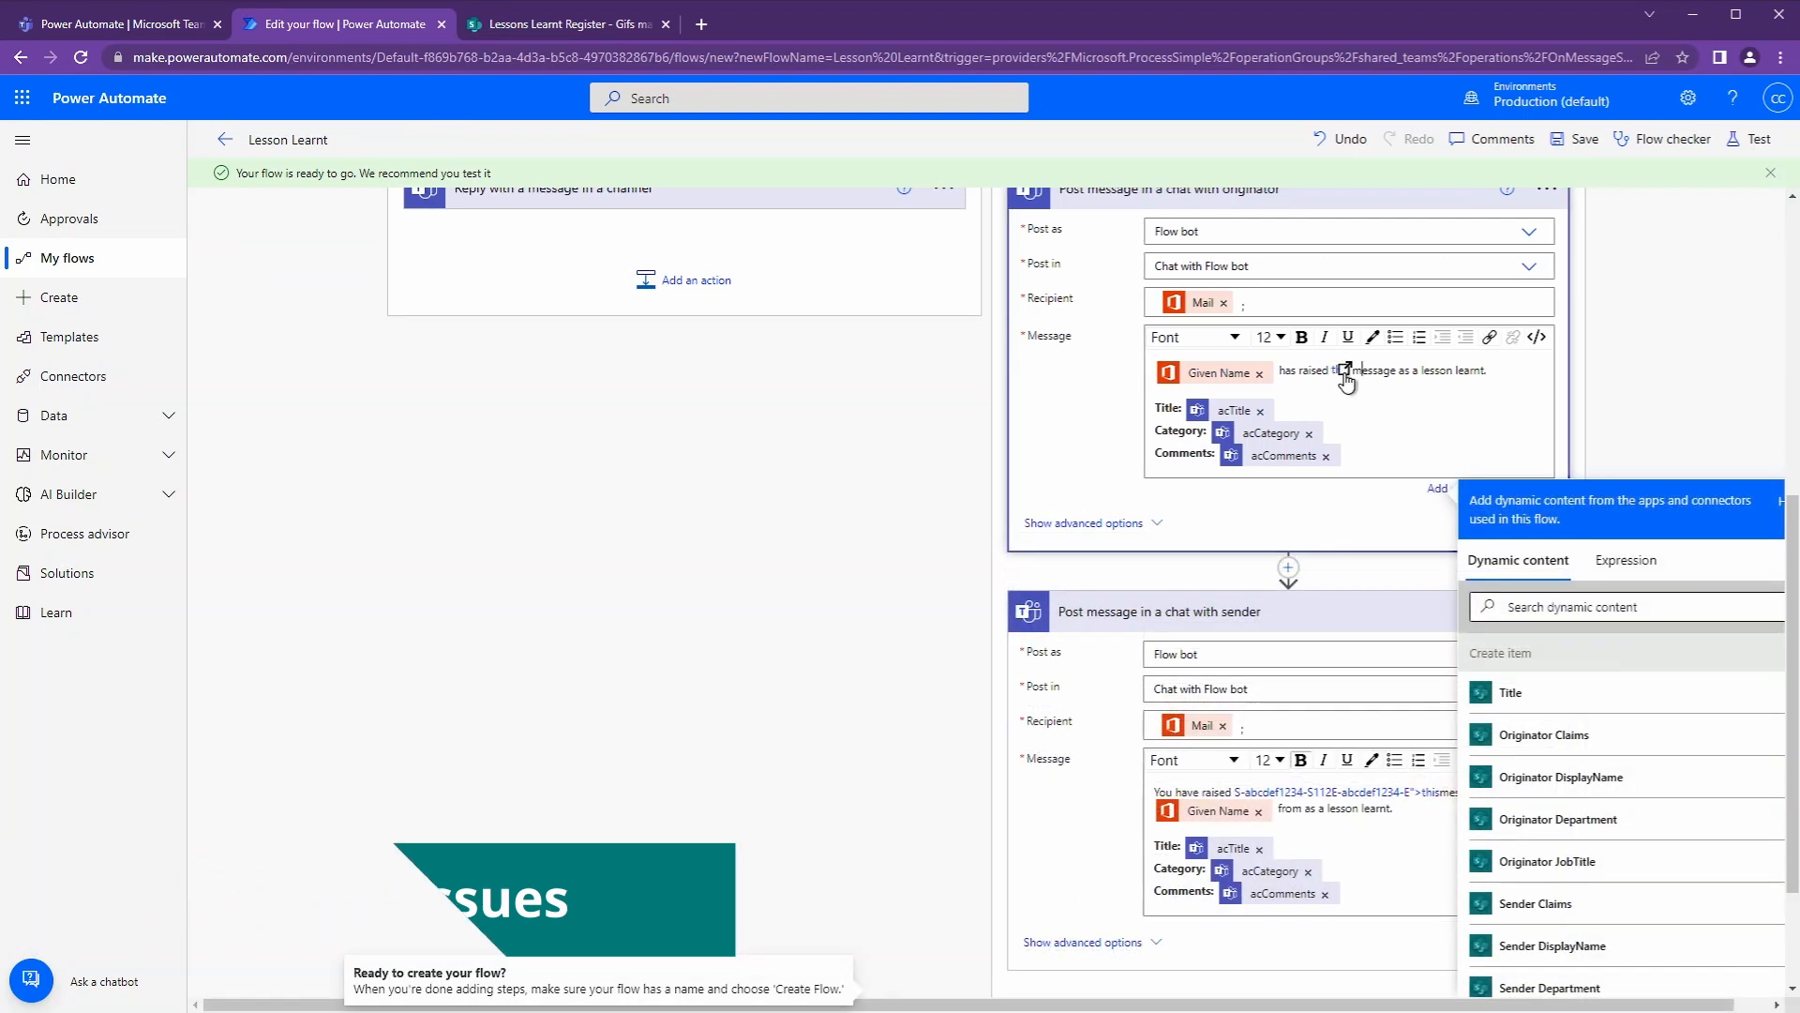
left_click(1537, 337)
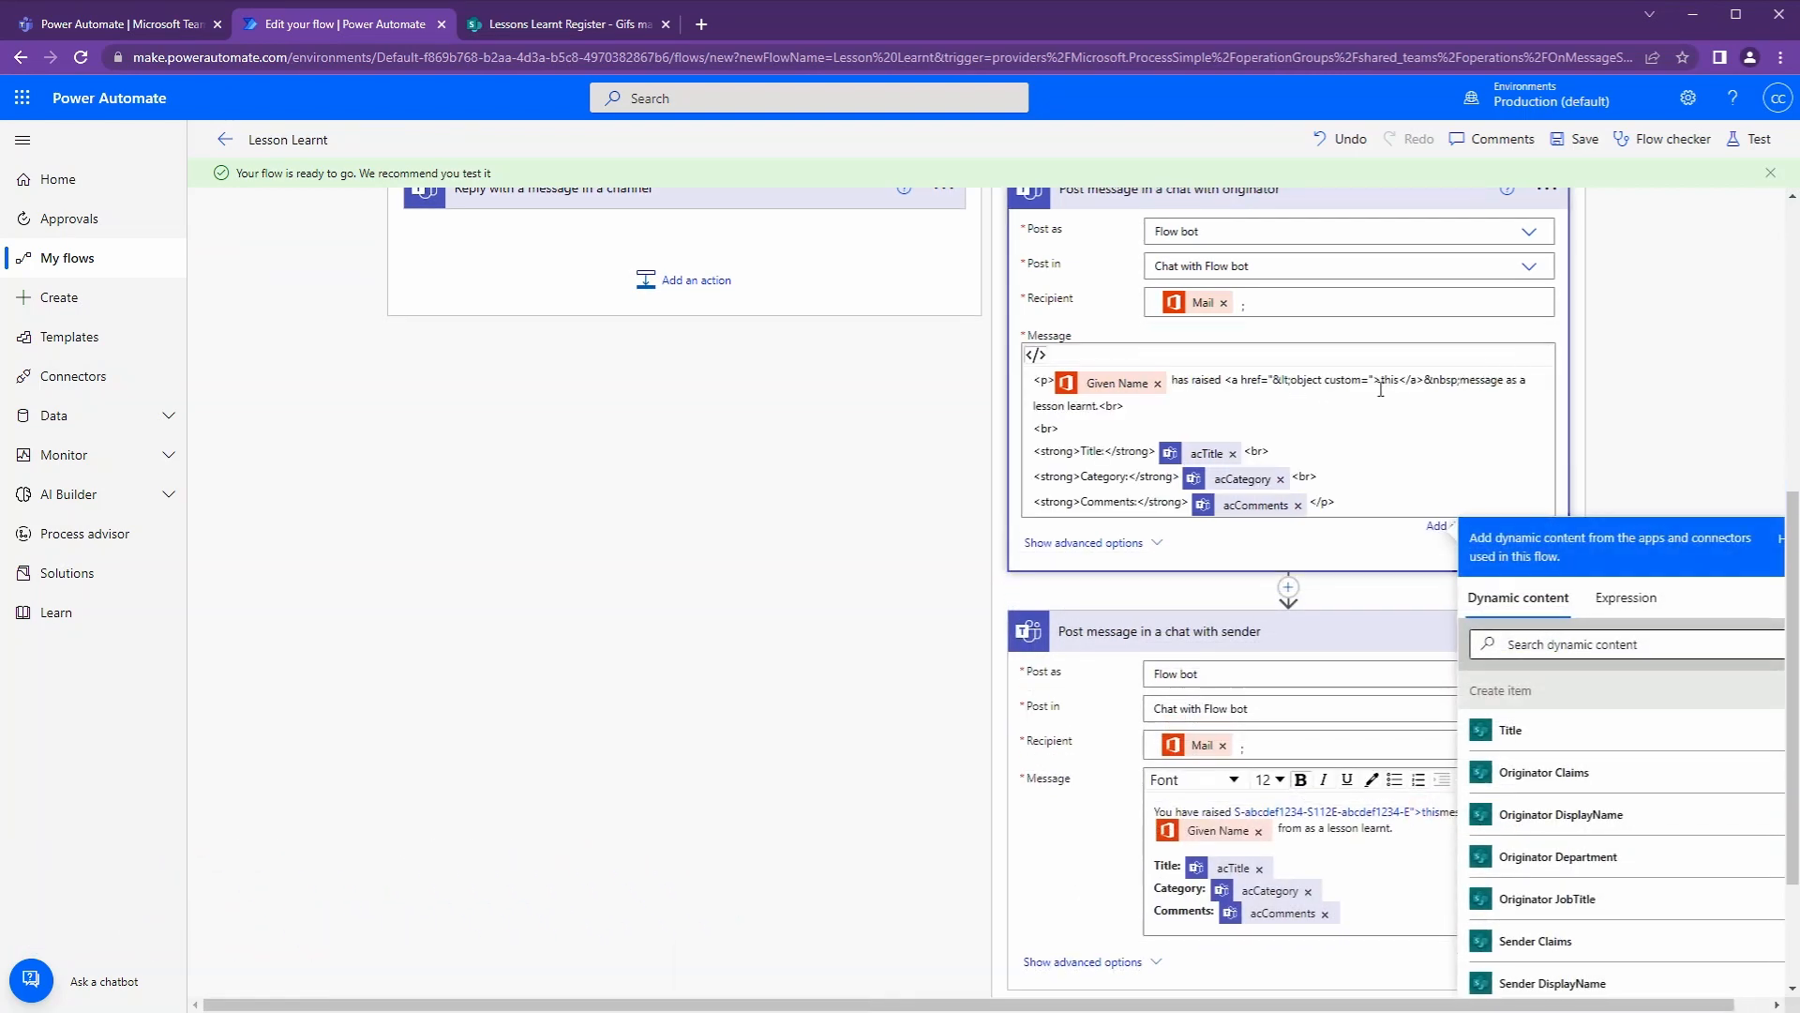
left_click_drag(1369, 380, 1269, 380)
key("BackSpace")
left_click(1568, 622)
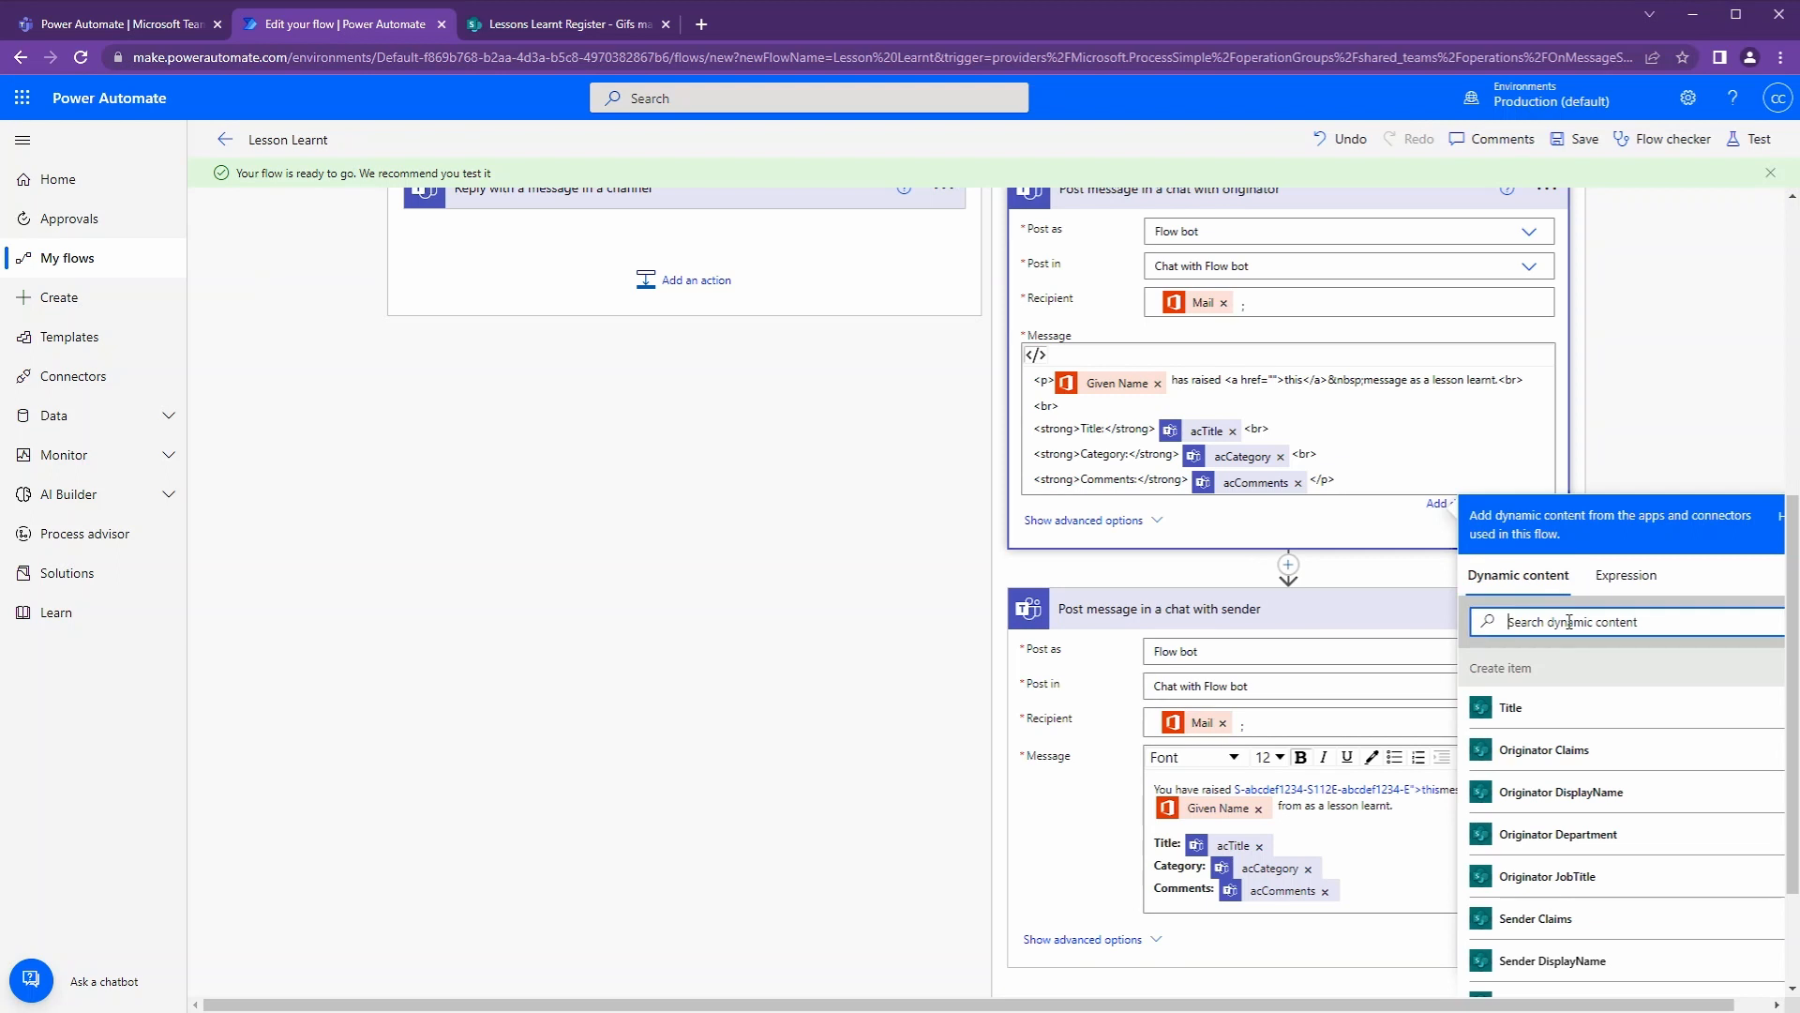
type("link")
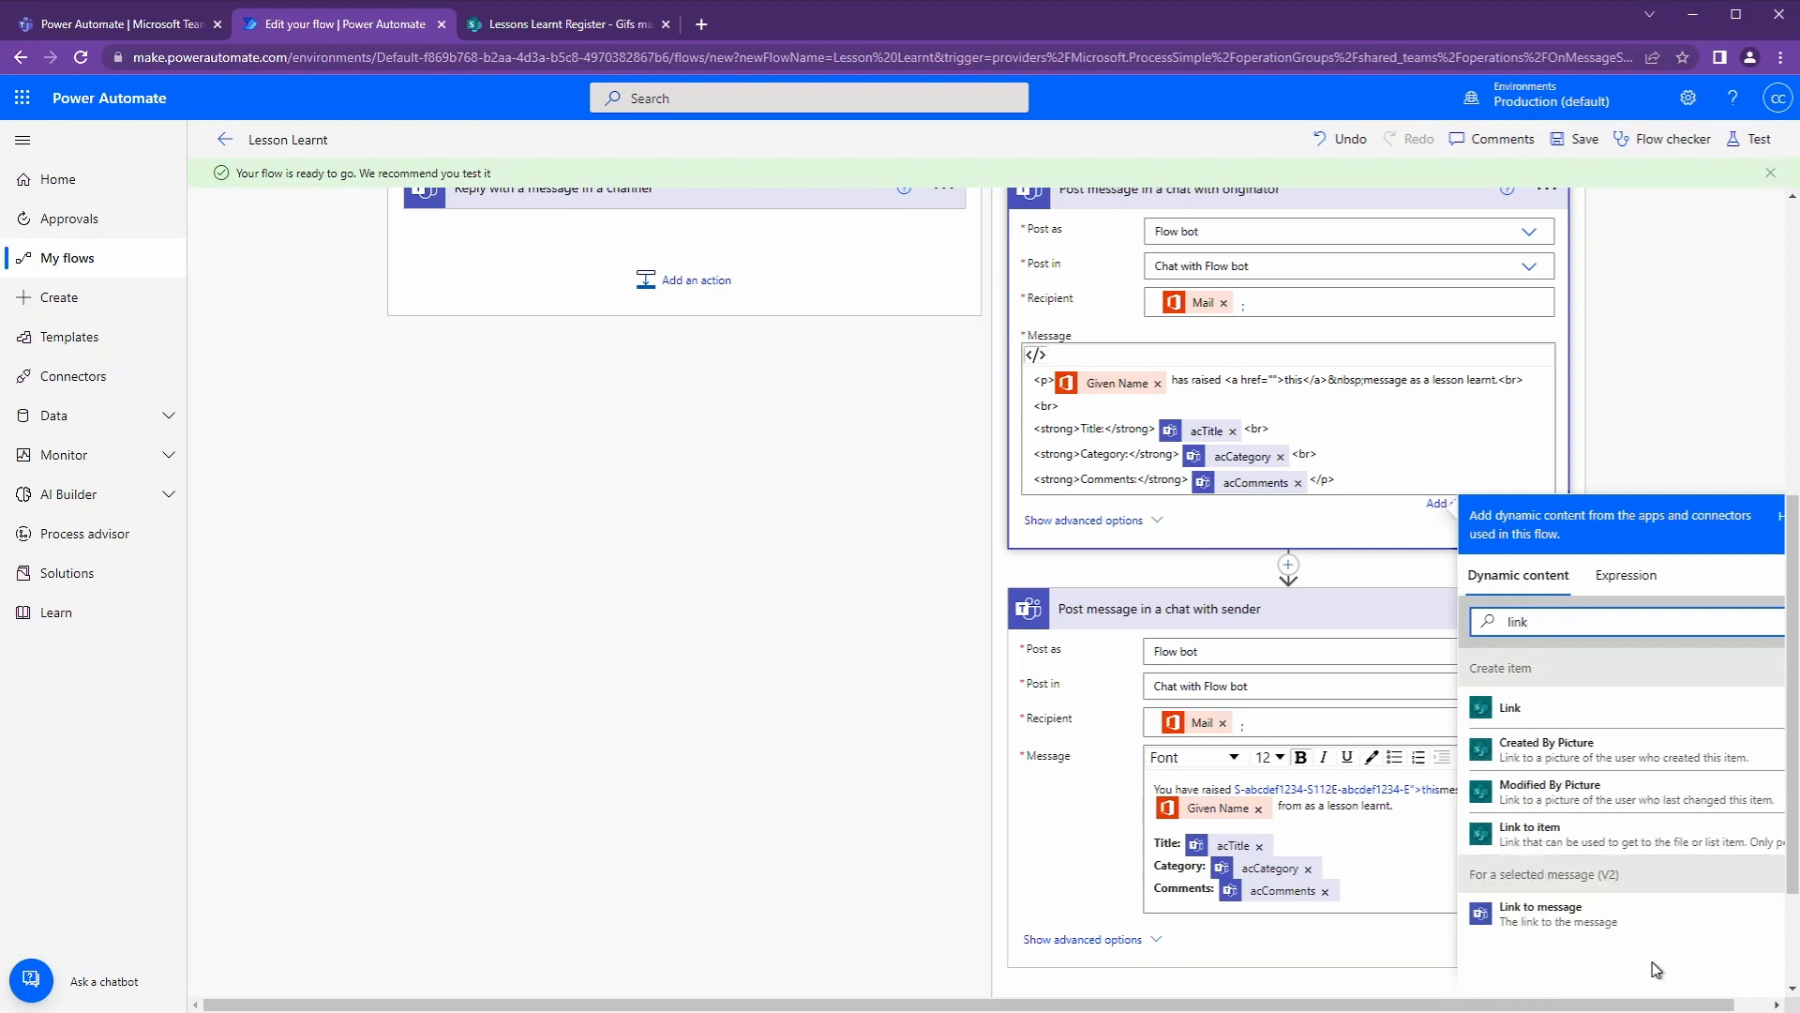
left_click(1627, 930)
Step: Replace the href value in the sender chat message's HTML with the trigger's Link to message dynamic content
left_click(1536, 779)
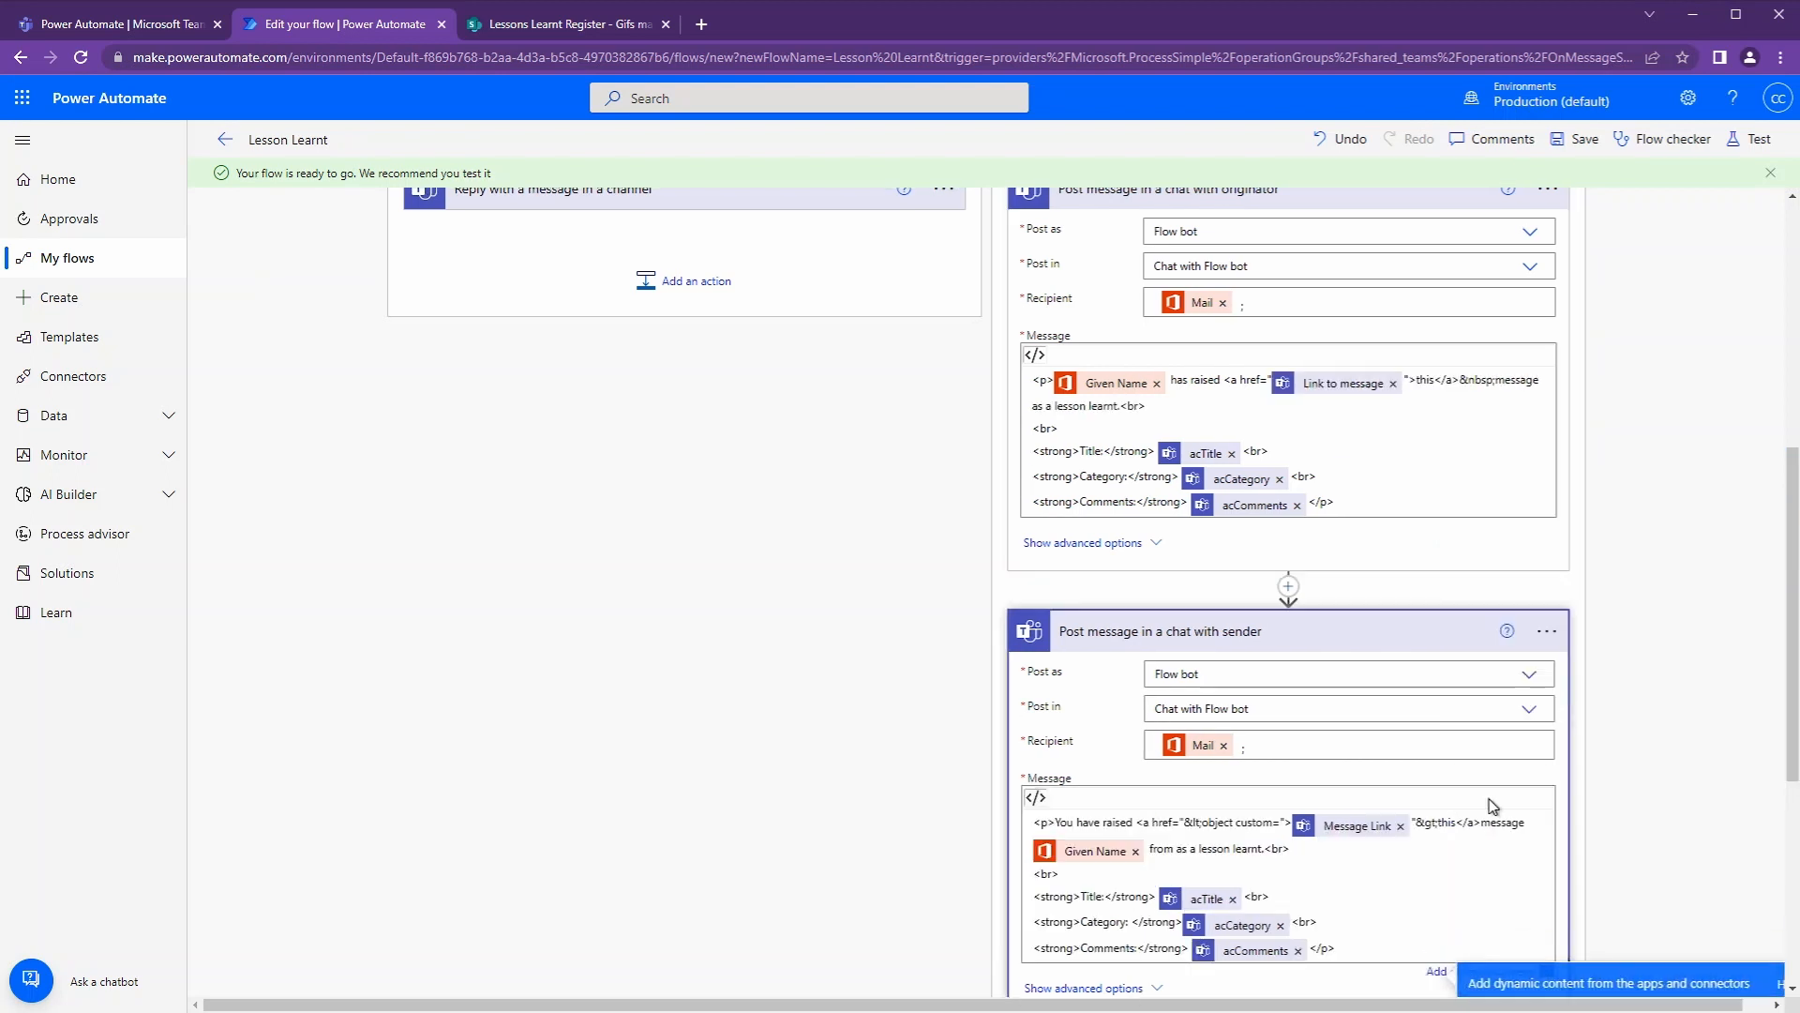
left_click_drag(1417, 822, 1178, 821)
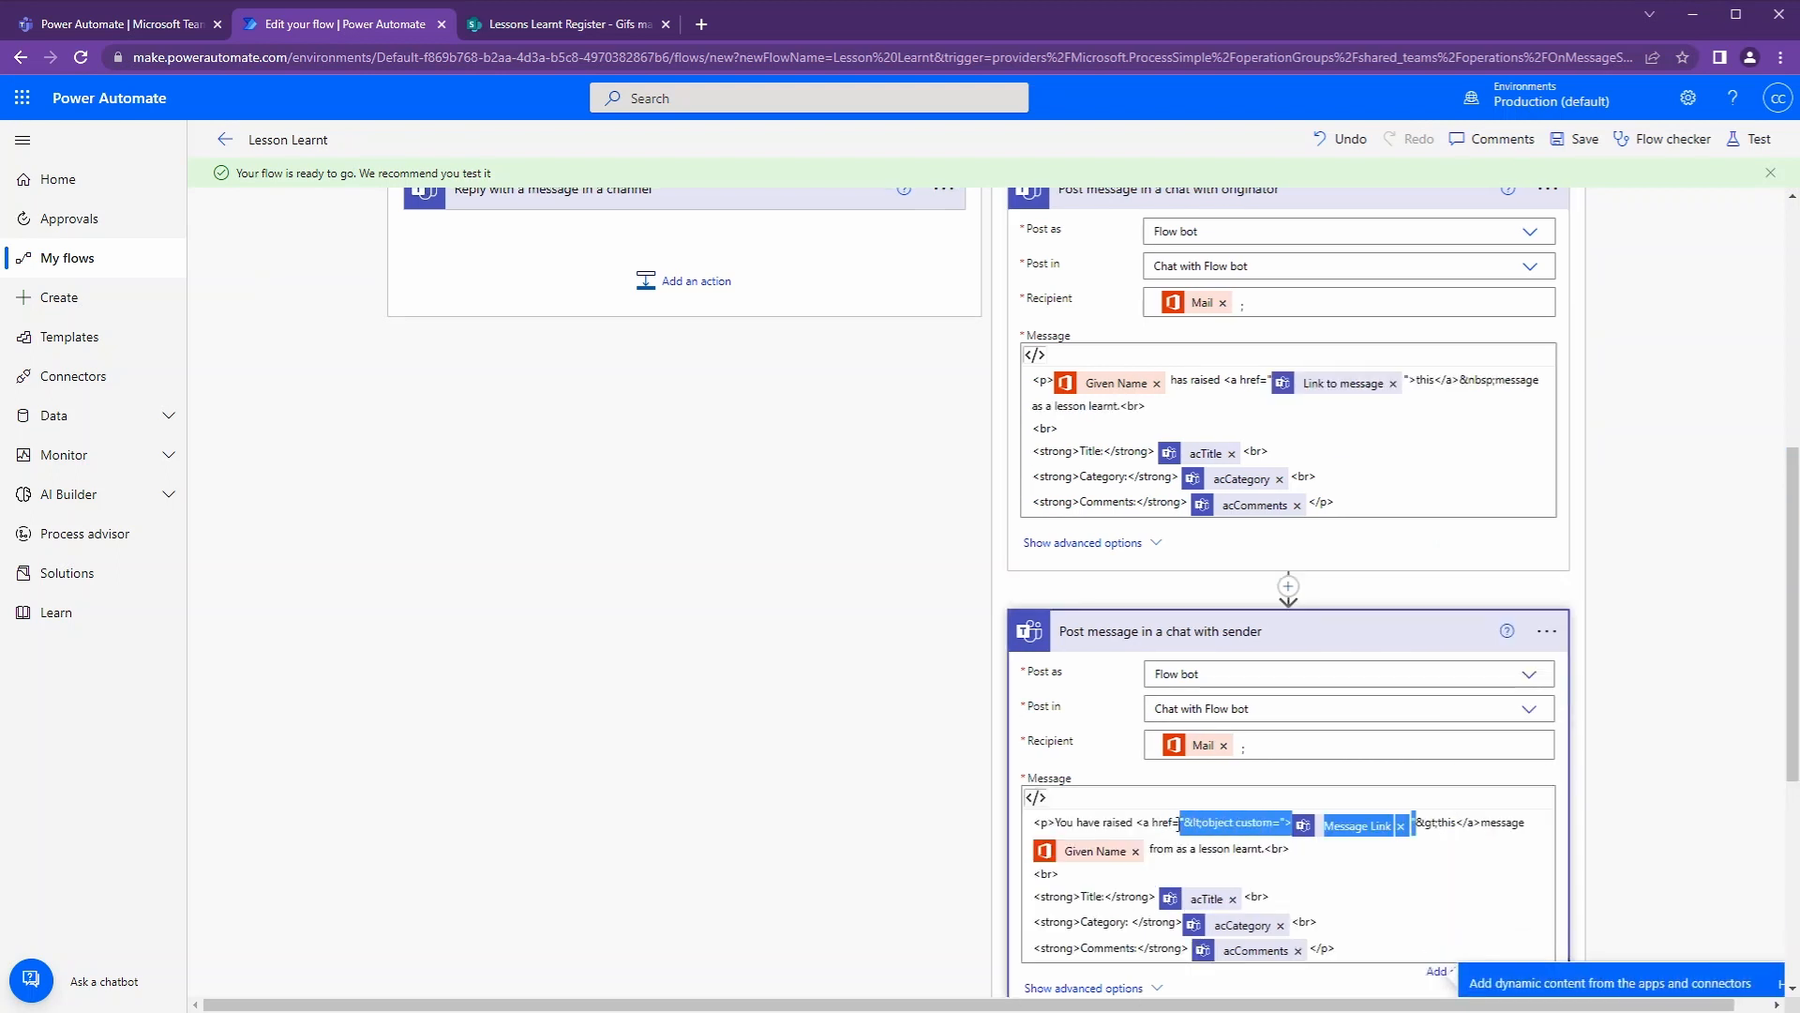
left_click_drag(1179, 821, 1185, 822)
key("BackSpace")
scroll(1312, 826, "down", 2)
left_click(1579, 877)
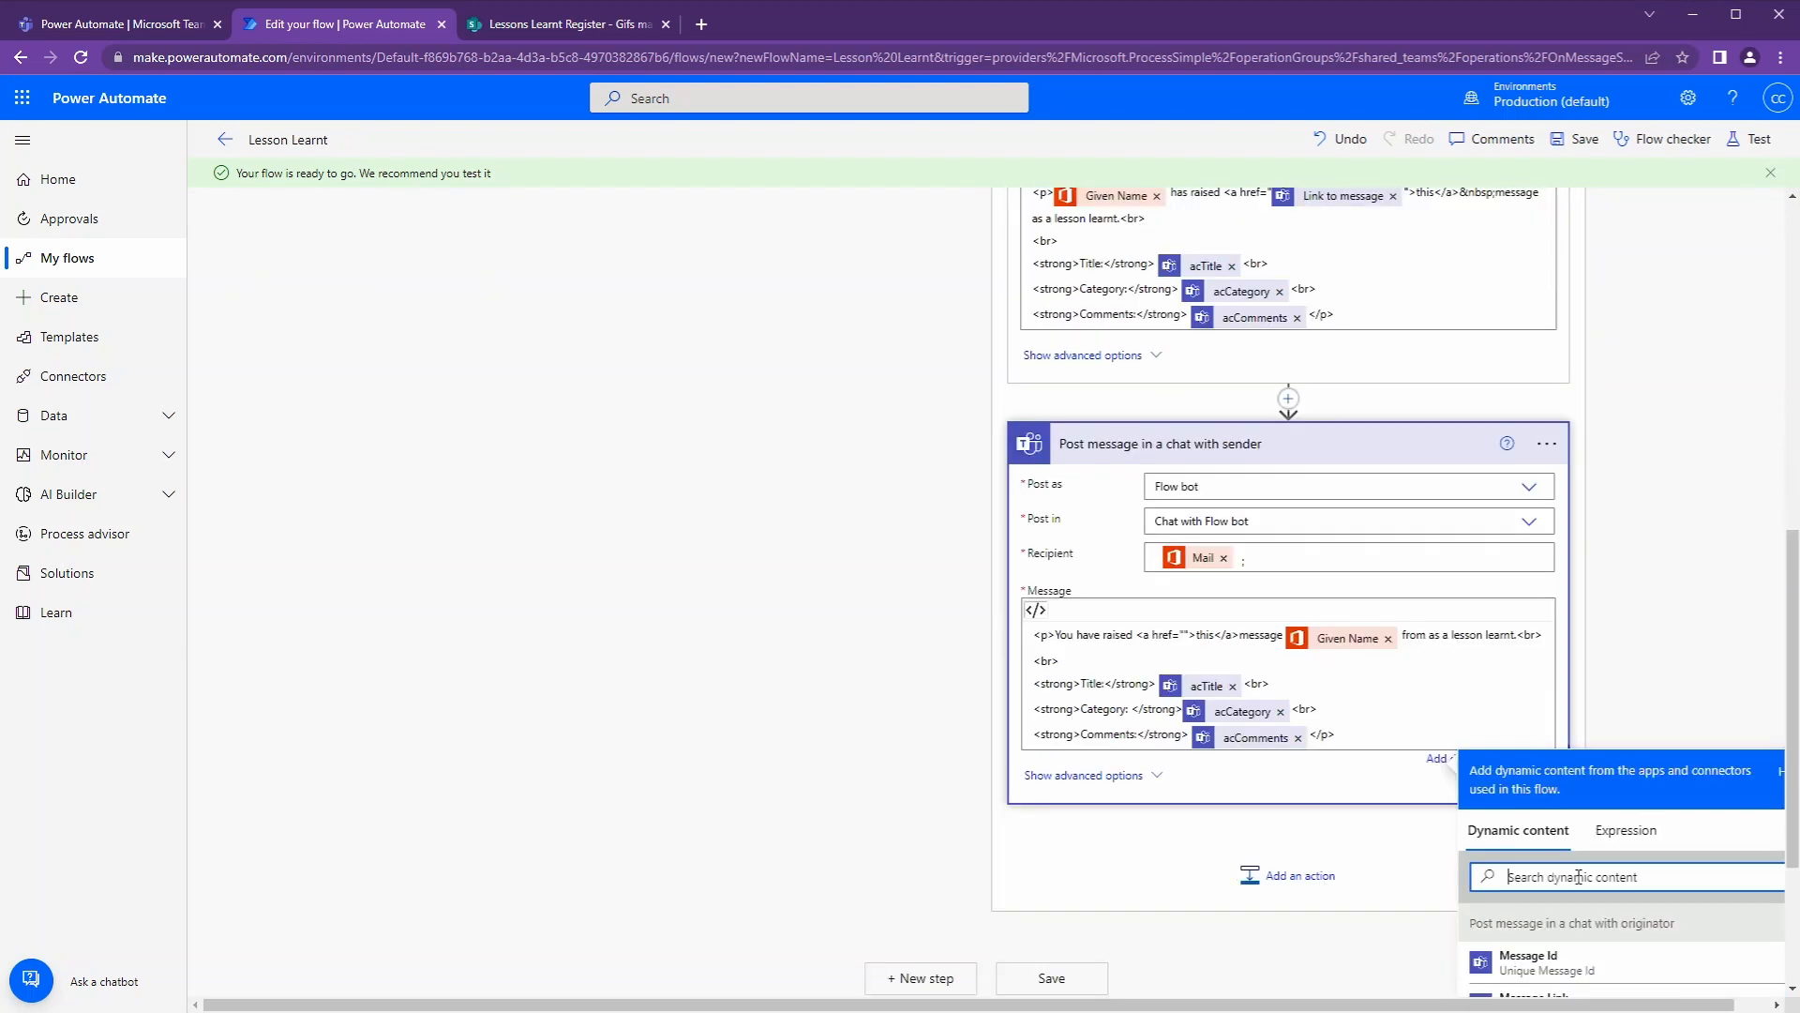
type("link")
scroll(1584, 938, "down", 3)
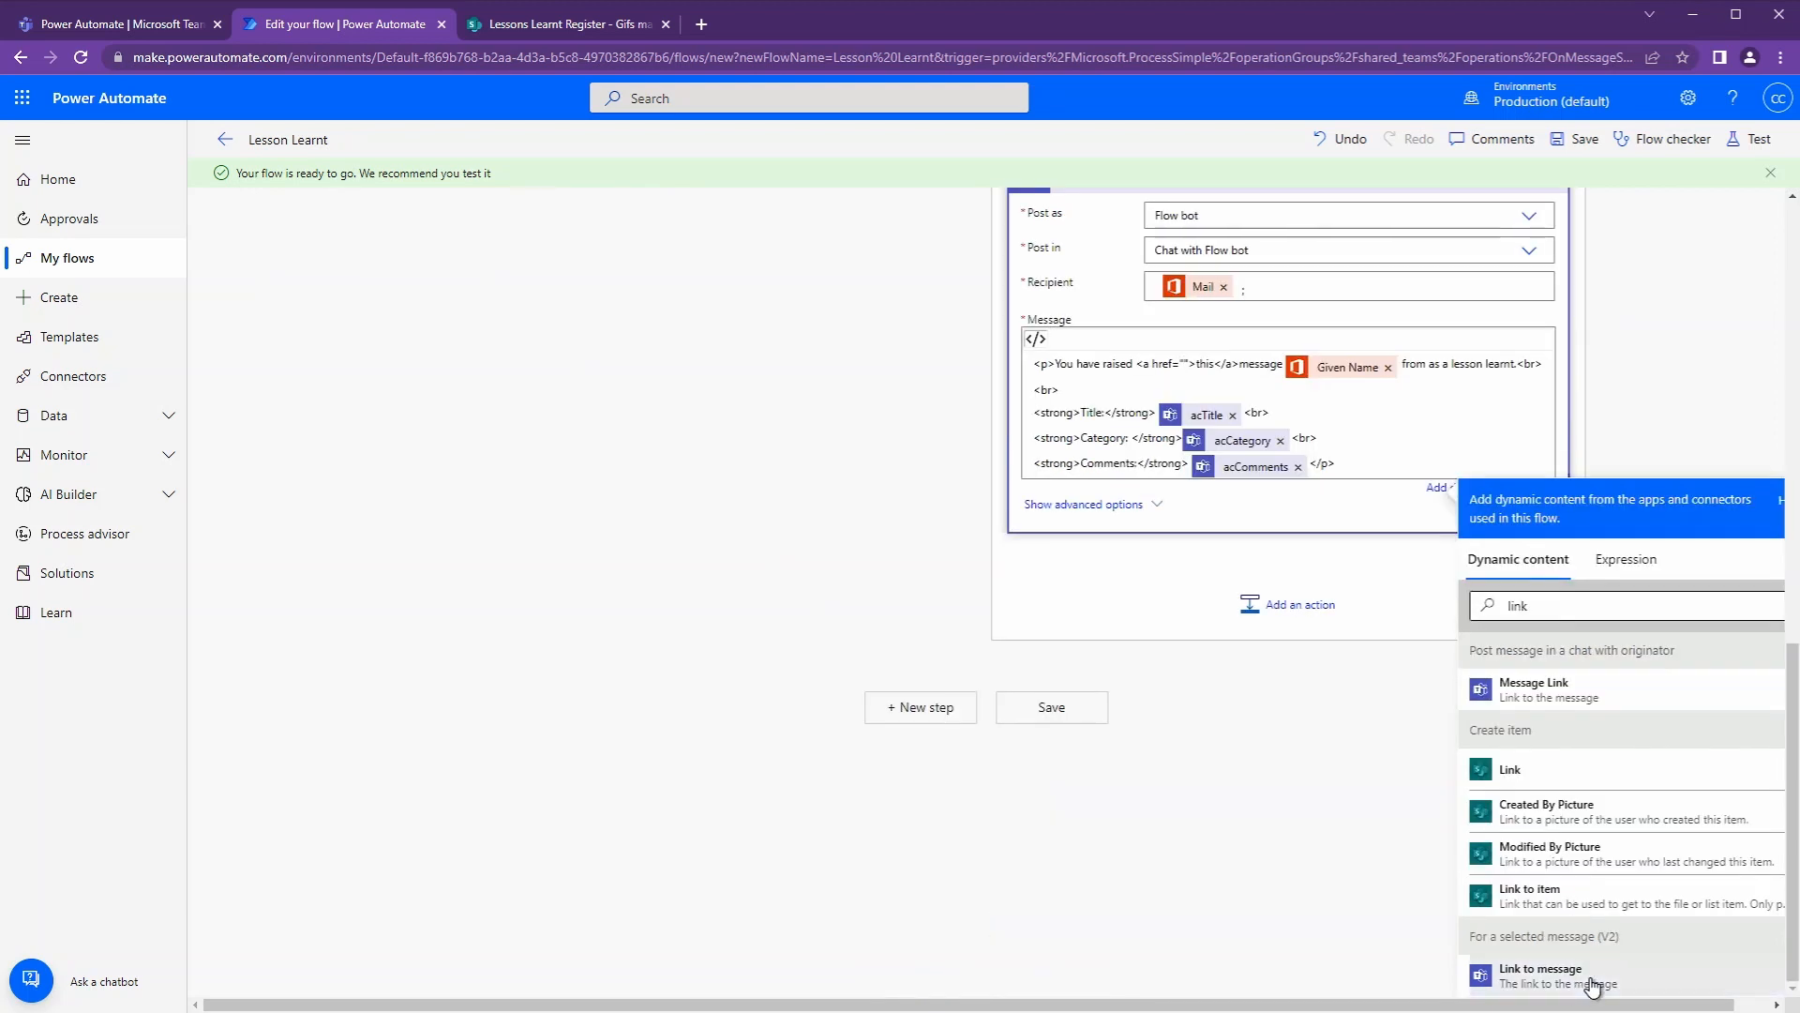
left_click(1592, 975)
Step: Test the flow automatically with the most recent successful trigger, and try the message link in the new Teams notification
left_click(1750, 139)
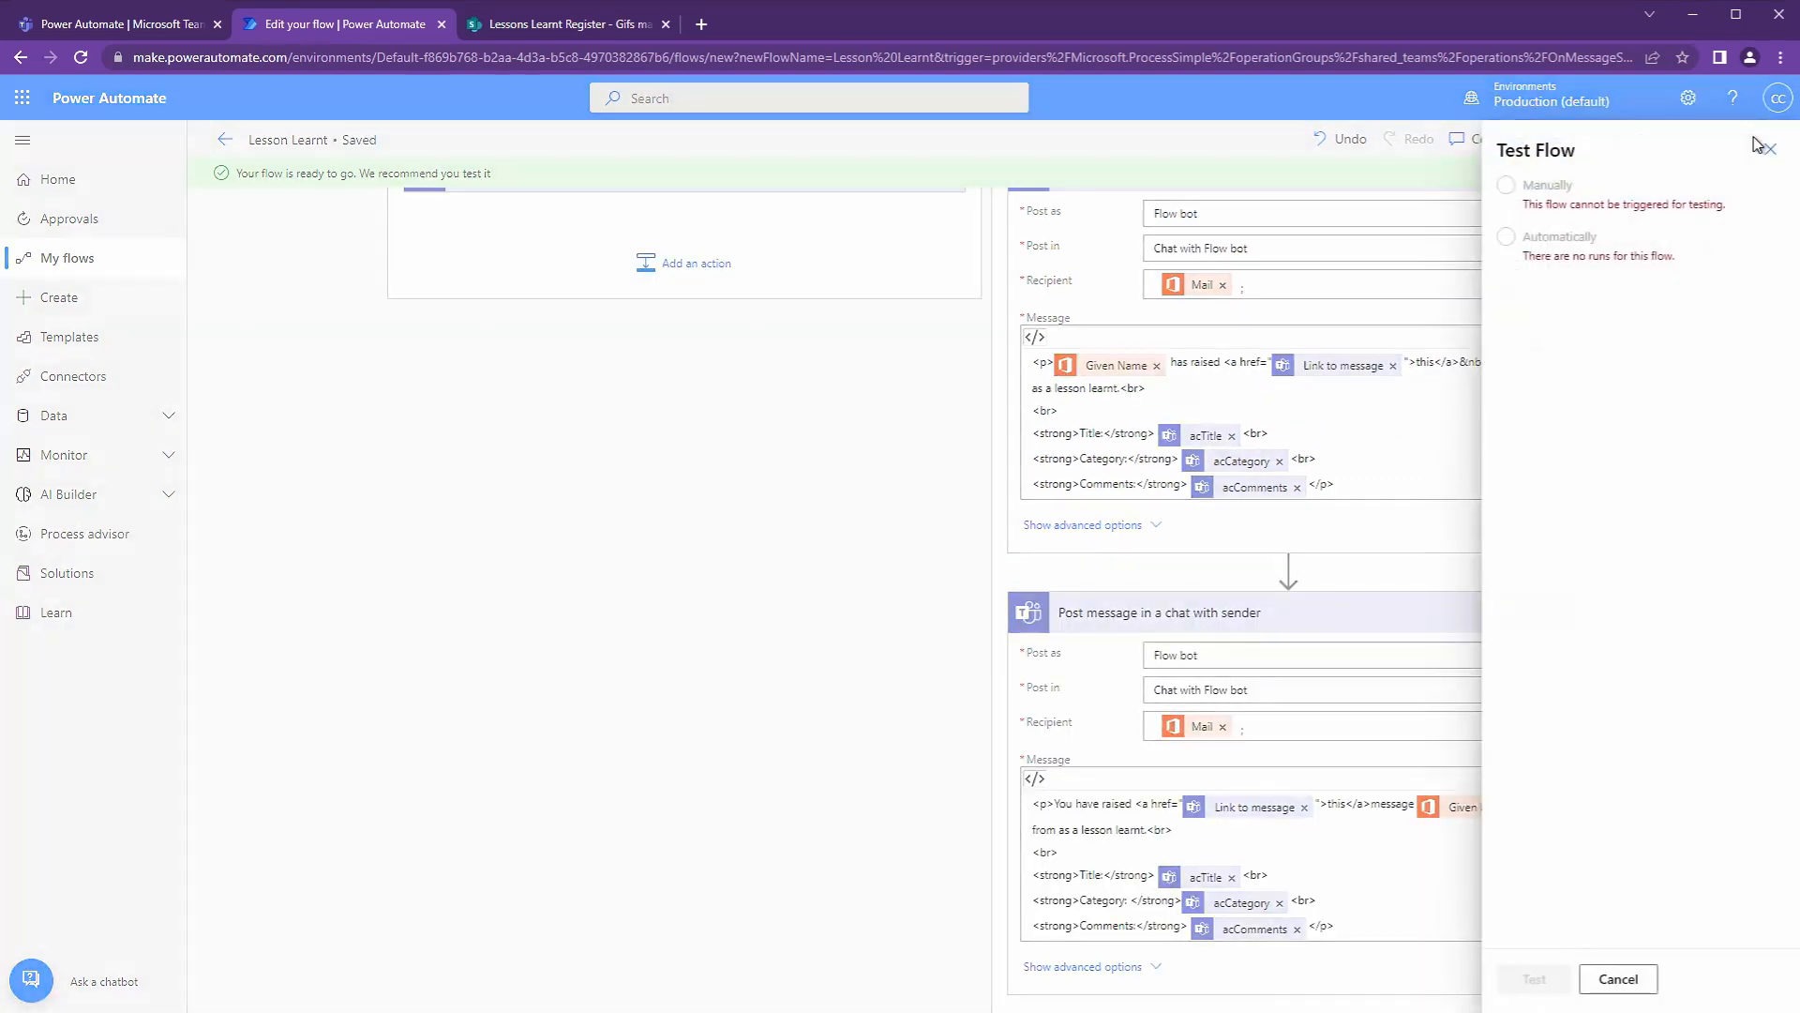
left_click(1556, 238)
left_click(1564, 269)
left_click(1582, 309)
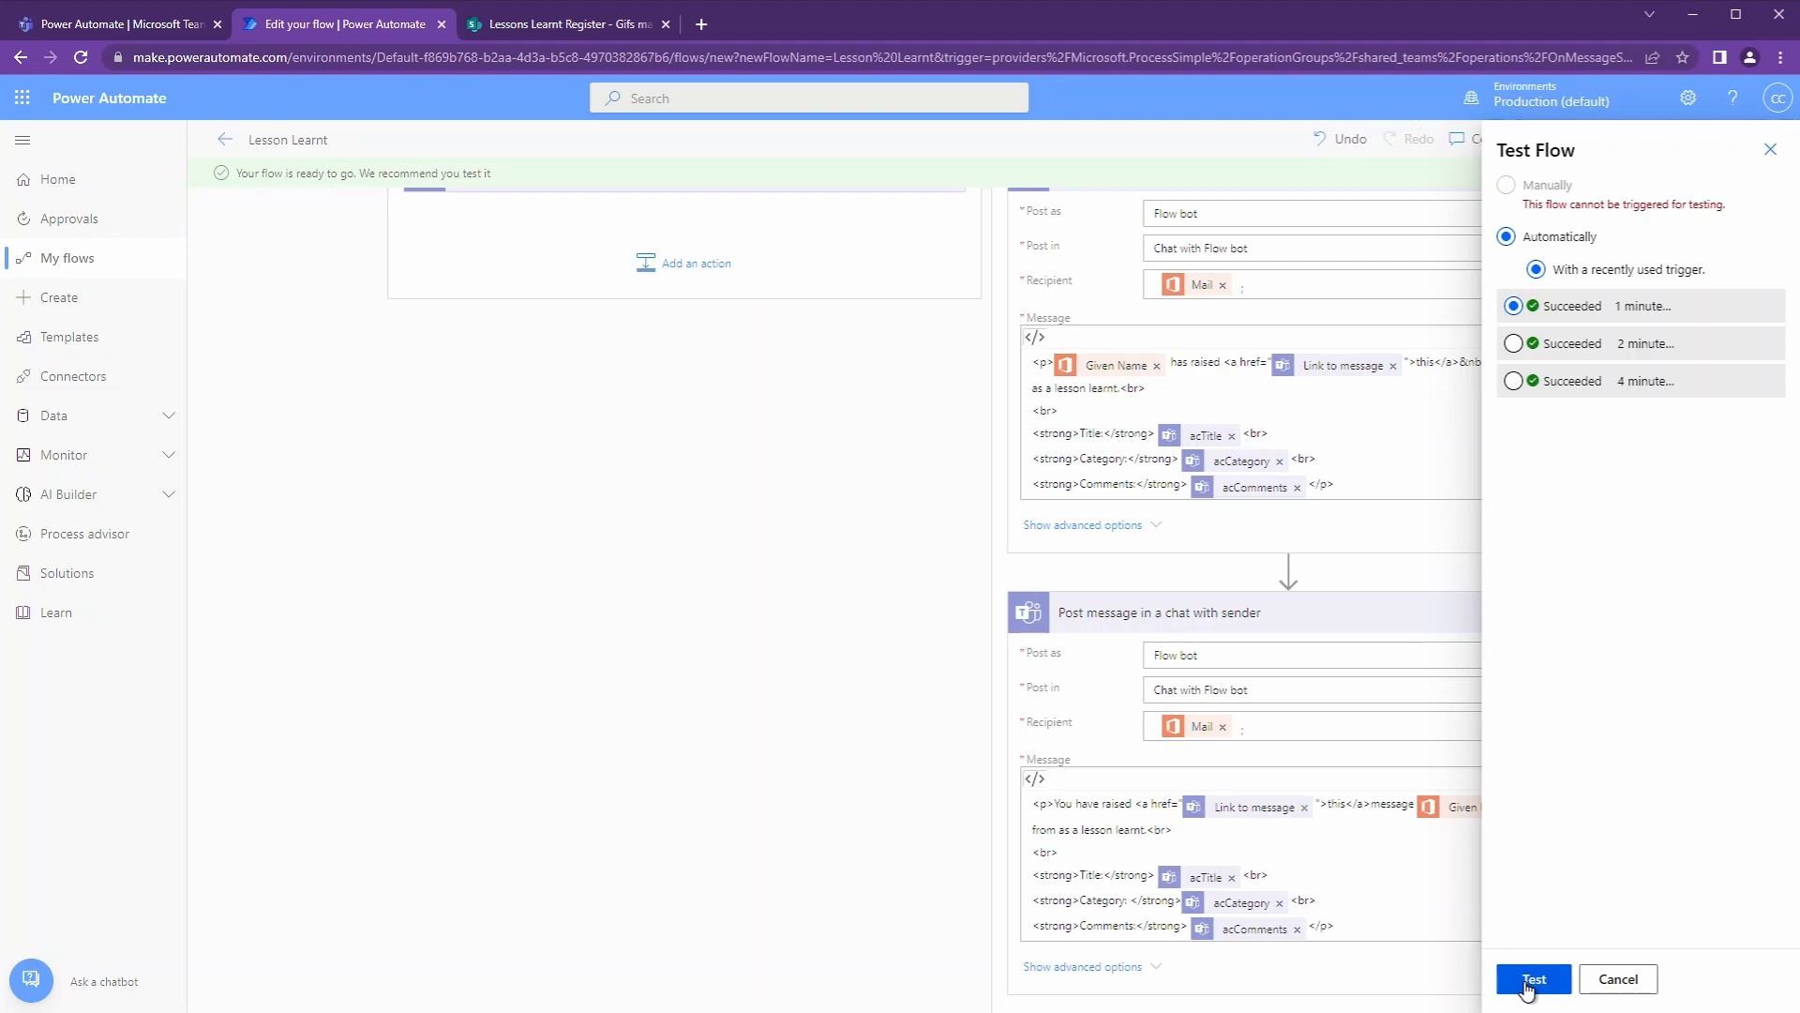
left_click(1532, 979)
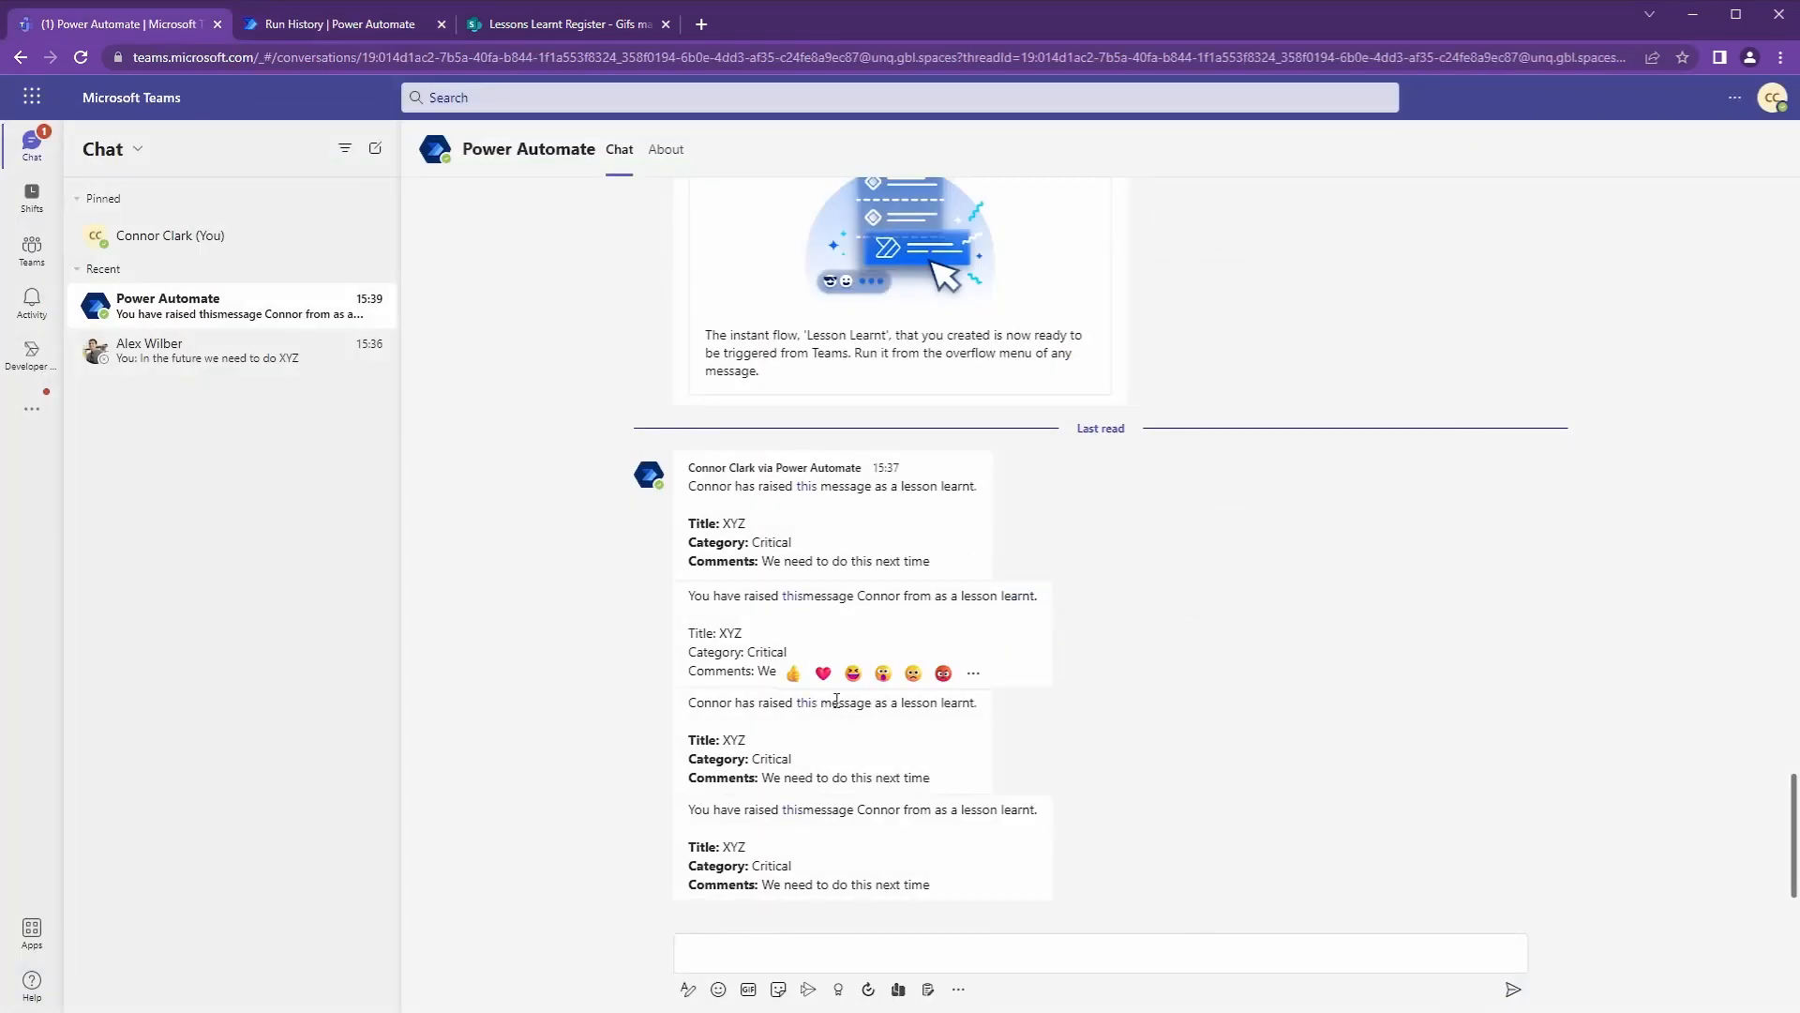
left_click(805, 705)
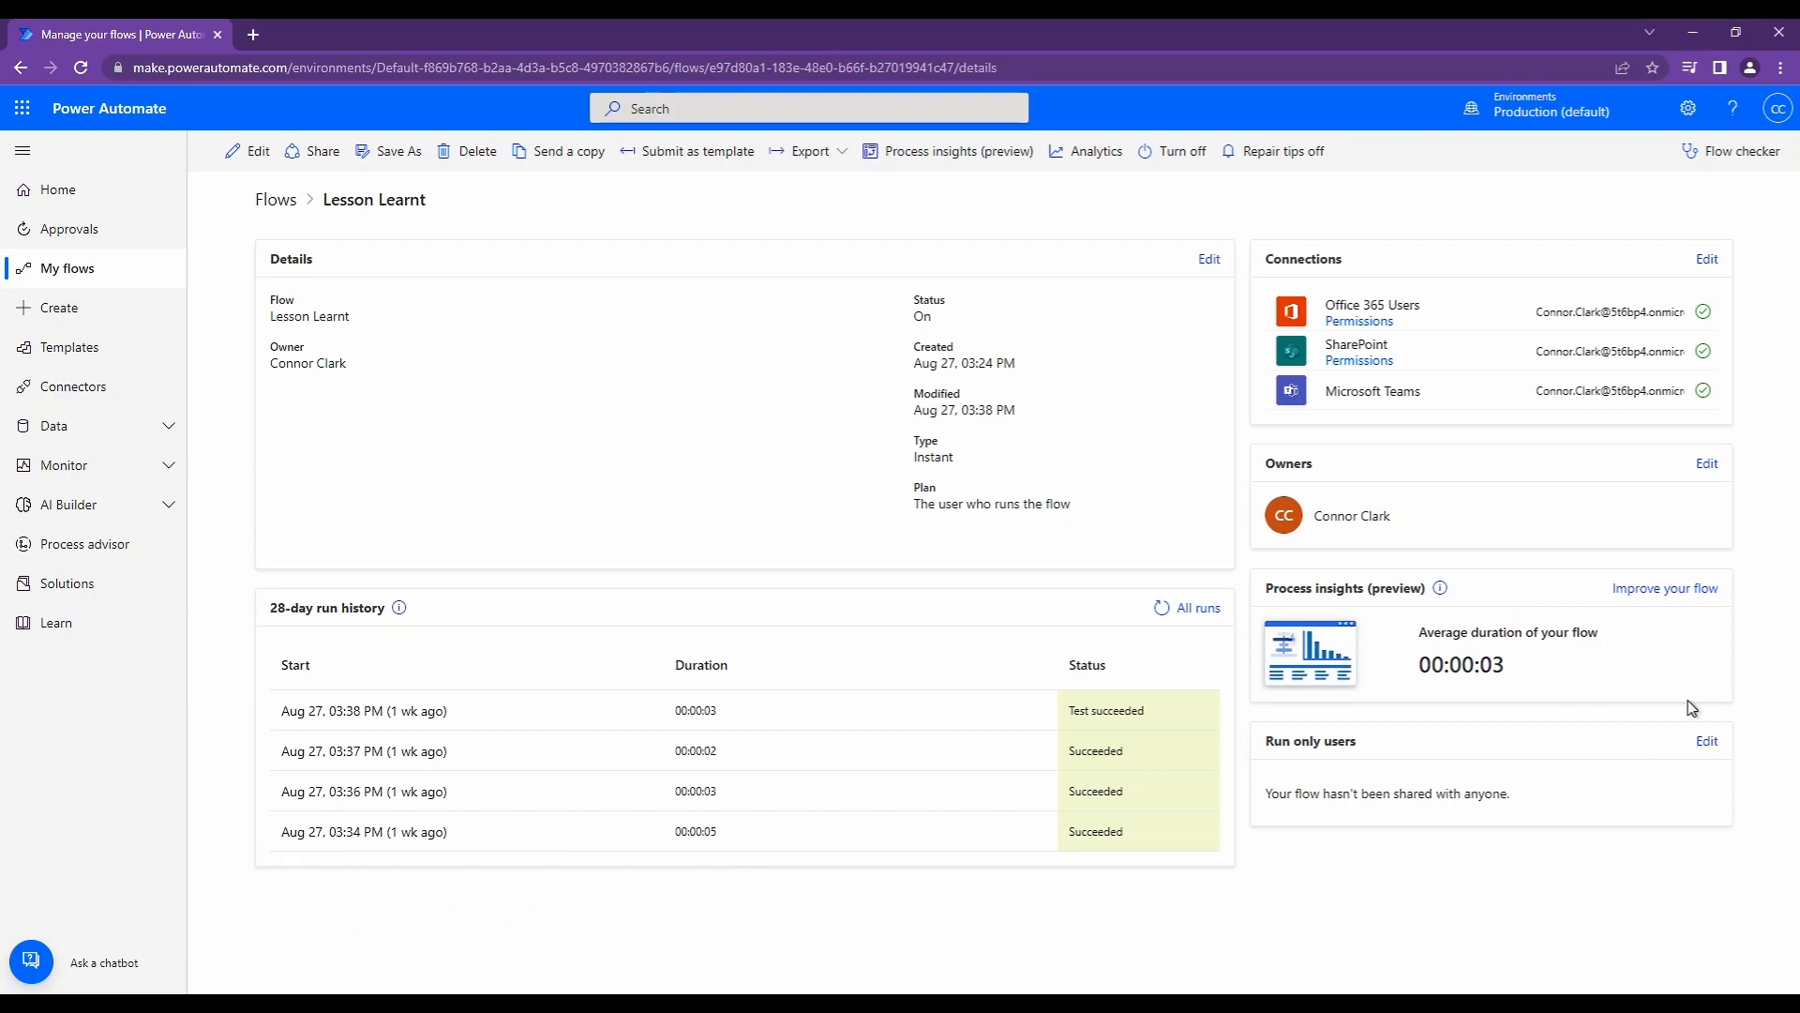
Step: Open the Lesson Learnt flow's run-only user permissions and search for a colleague by first name to invite
left_click(1708, 741)
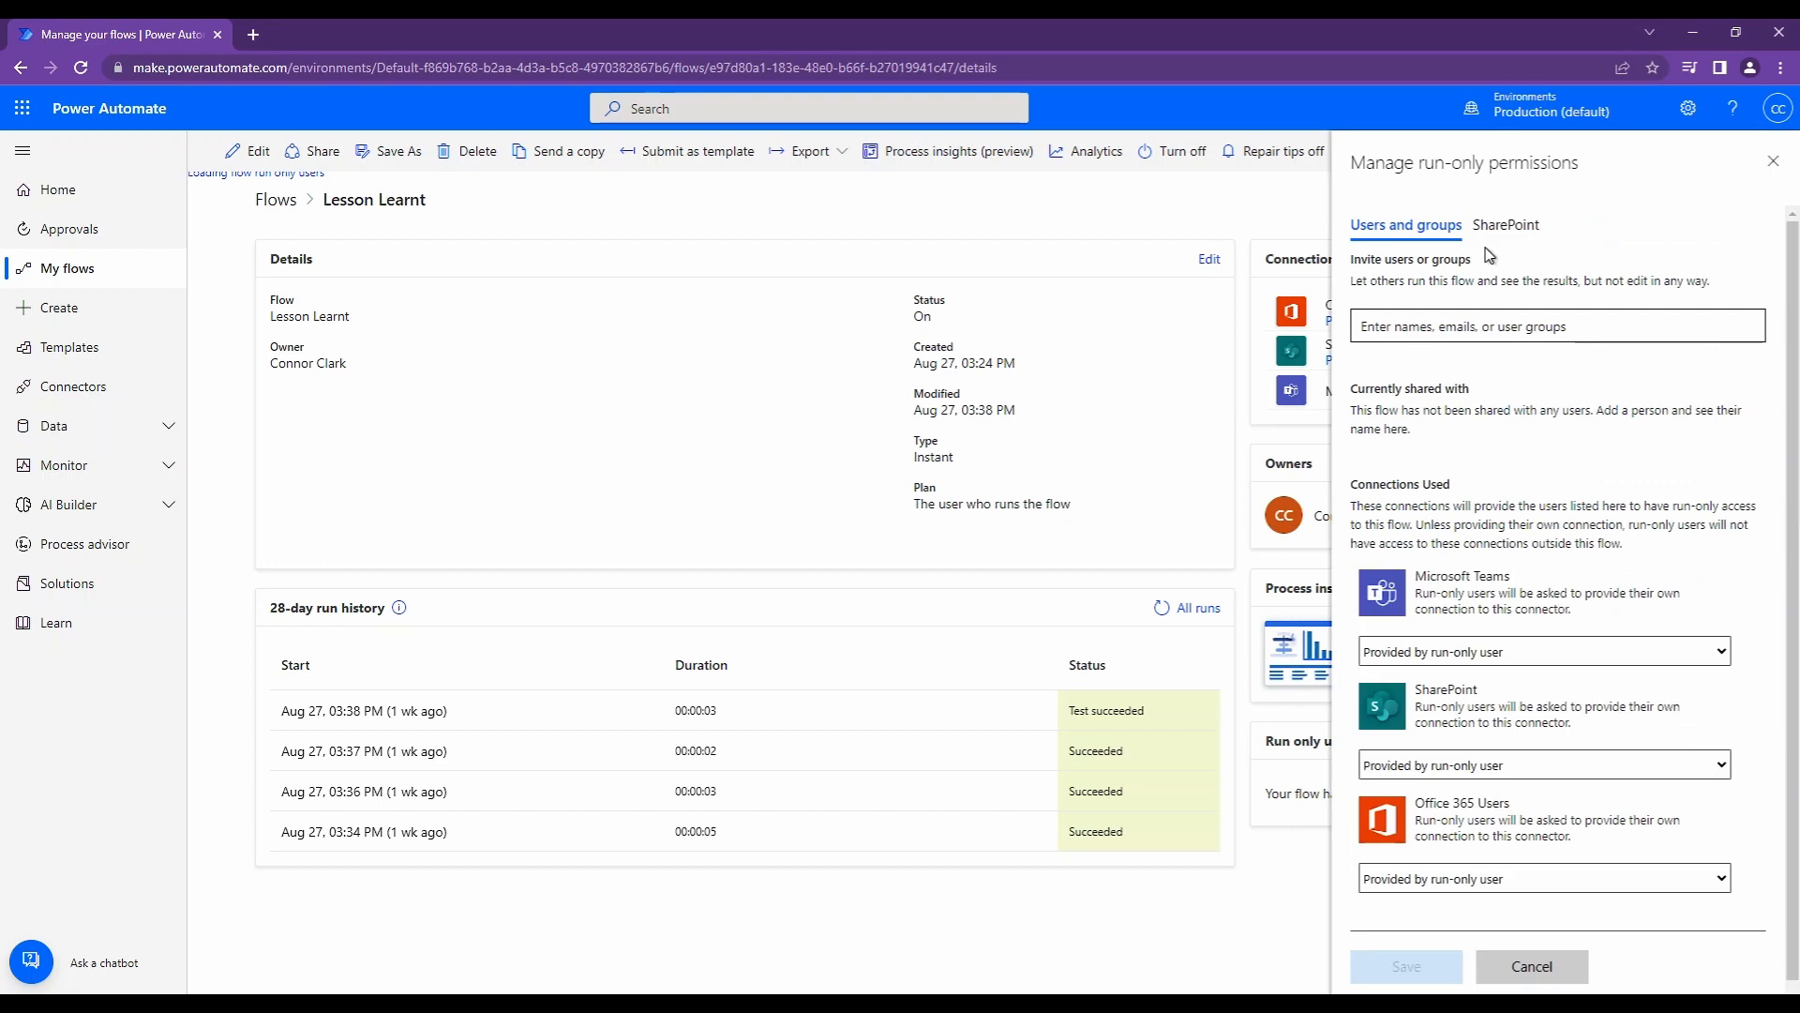
left_click(1525, 326)
type("ALEX")
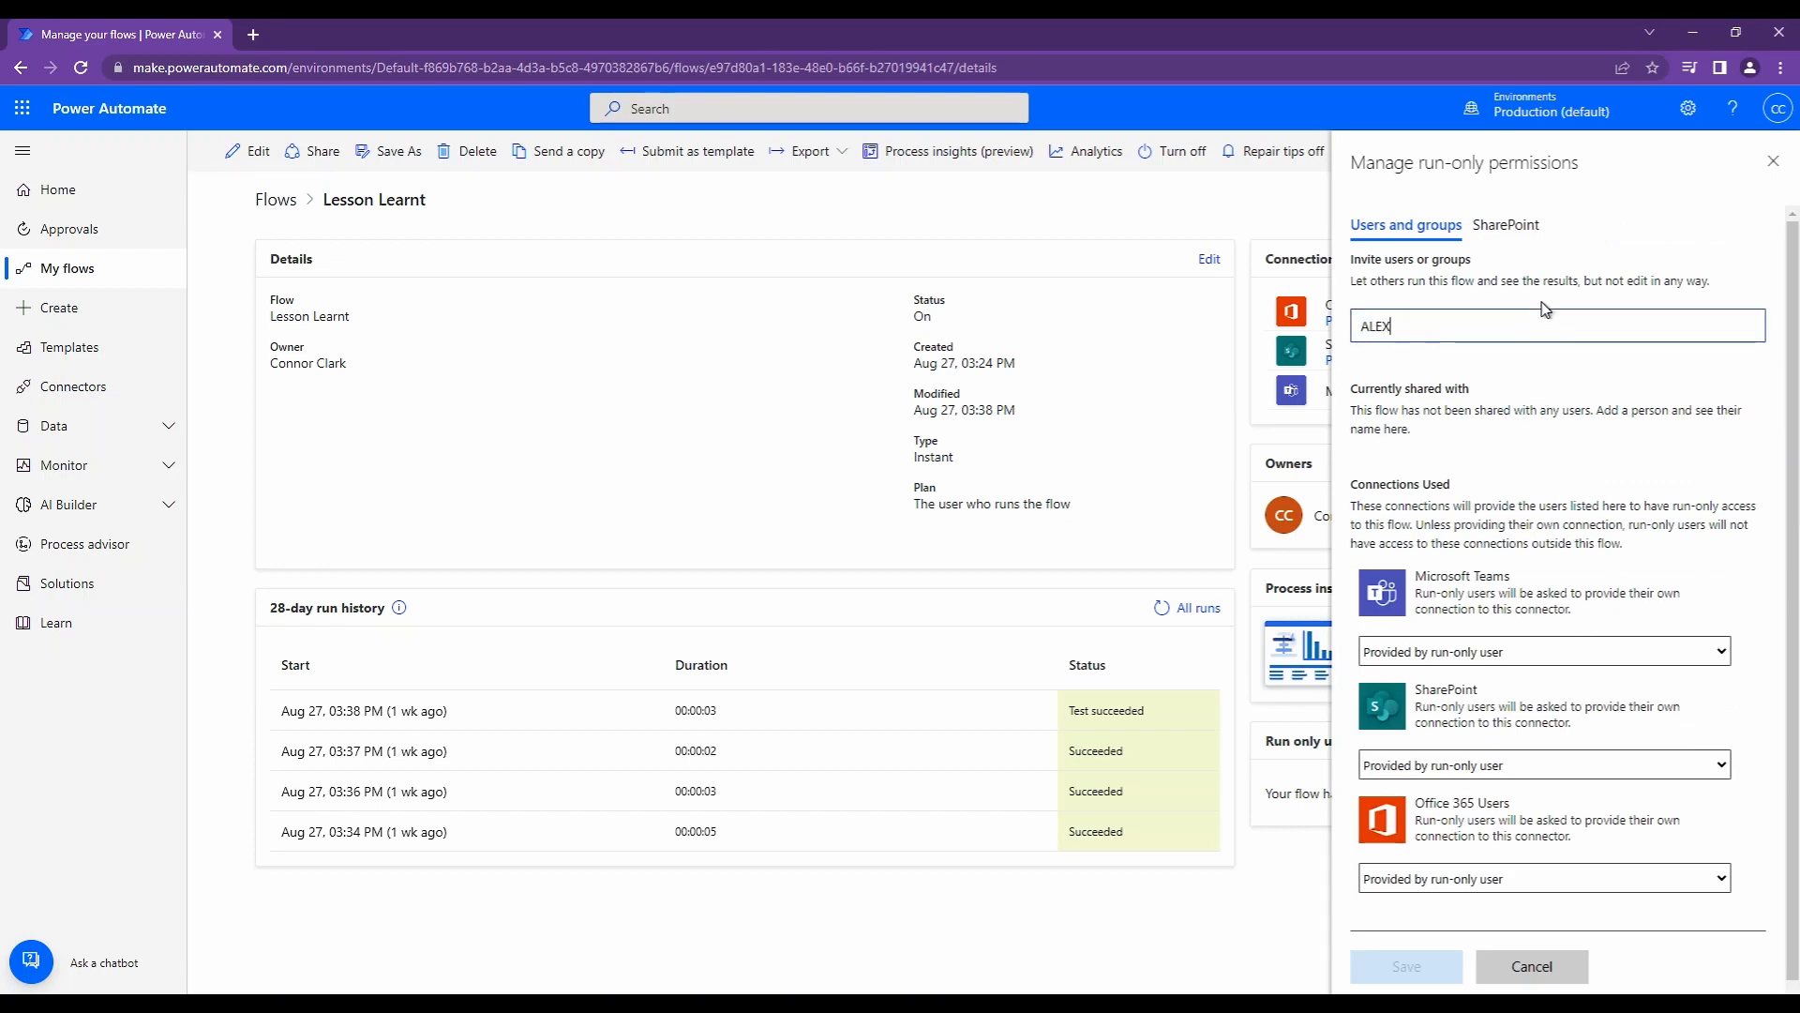